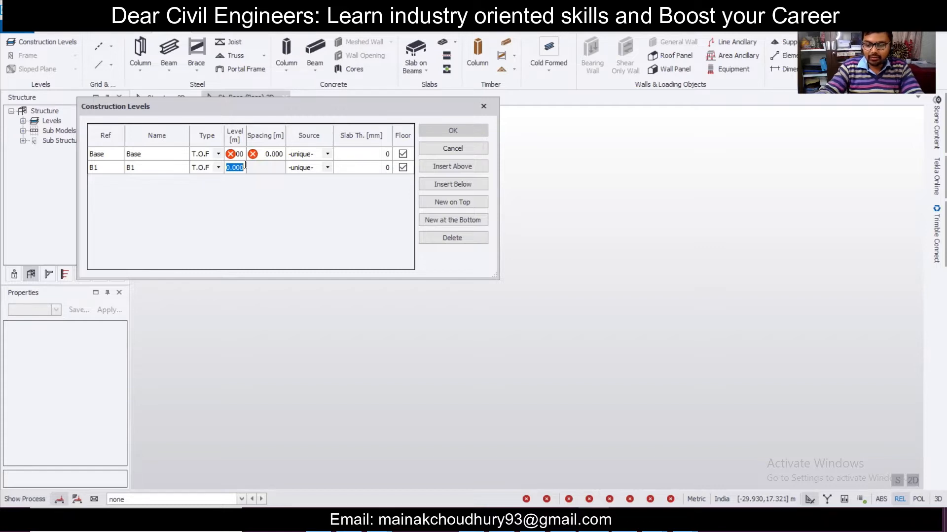
Set level B1 to -1.5 m and insert level 1 above Base with a spacing of 3.2 m.
{"action": "type", "text": "-1.5"}
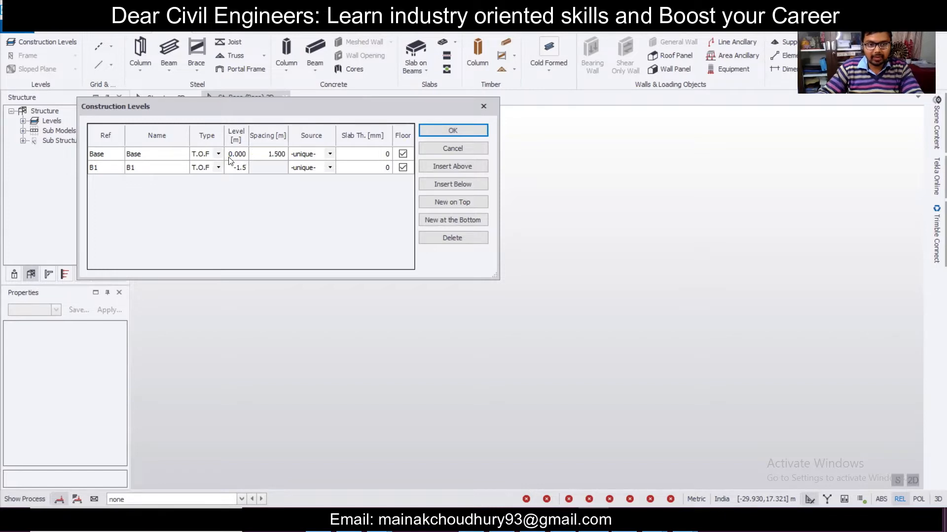
{"action": "left_click", "coordinate": [117, 159]}
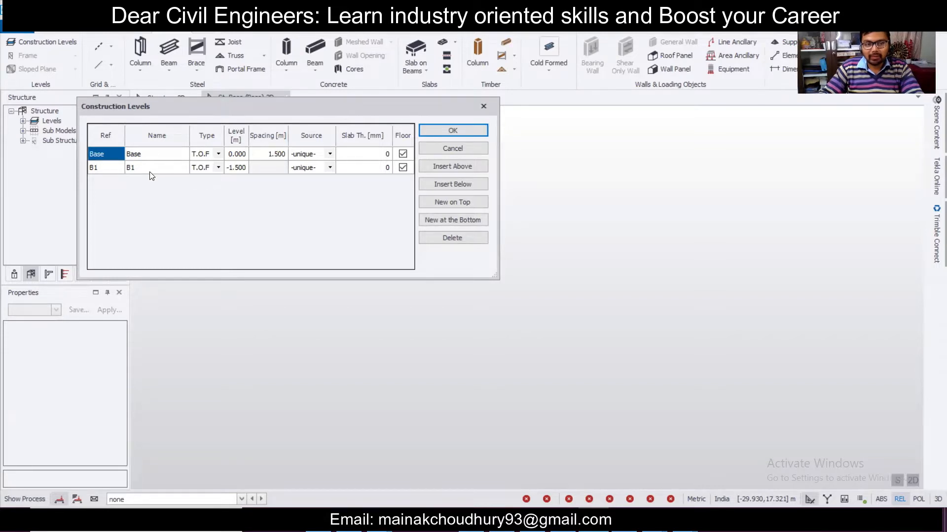
{"action": "left_click", "coordinate": [442, 169]}
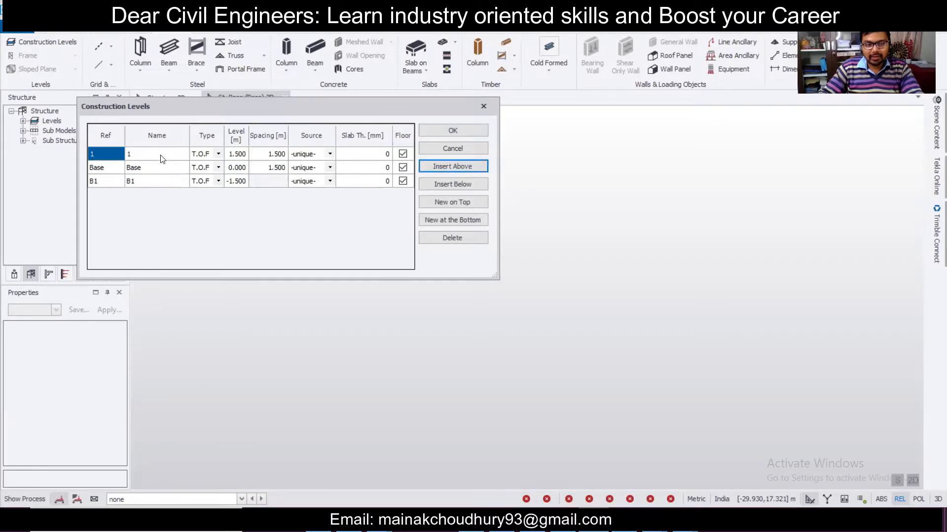
{"action": "left_click", "coordinate": [265, 158]}
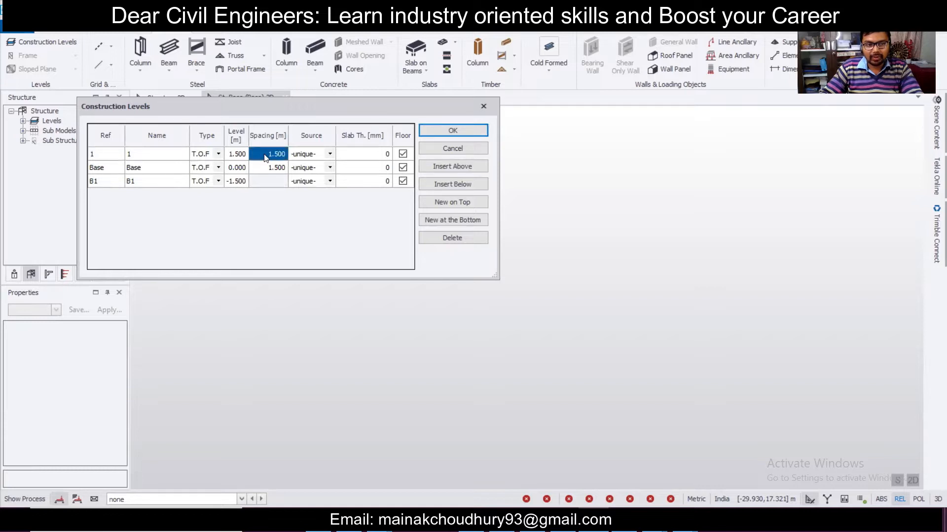
{"action": "left_click", "coordinate": [266, 156]}
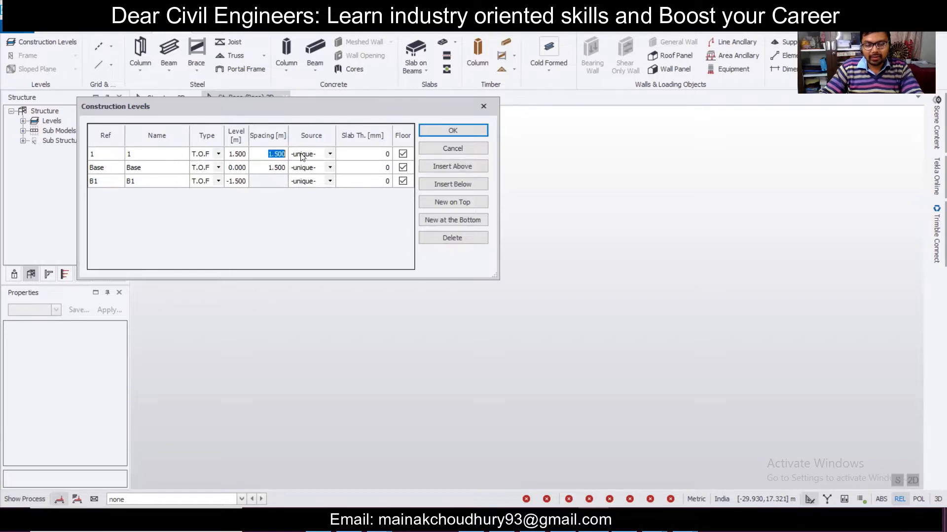
{"action": "type", "text": "3.2"}
{"action": "left_click", "coordinate": [171, 182]}
{"action": "left_click", "coordinate": [182, 167]}
{"action": "left_click", "coordinate": [183, 156]}
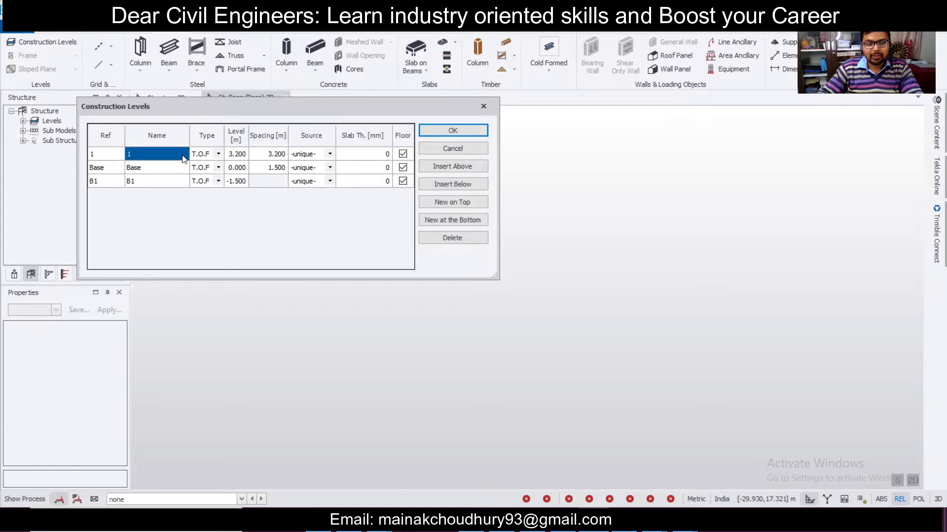
Change level 1's type to S.S.L and set its slab thickness to 150 mm.
{"action": "left_click", "coordinate": [221, 157]}
{"action": "left_click", "coordinate": [218, 154]}
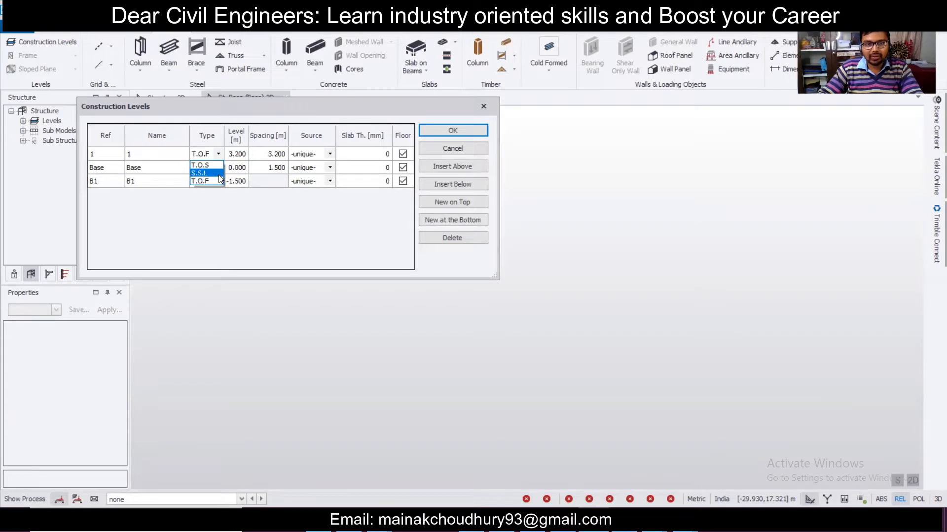
{"action": "left_click", "coordinate": [219, 174]}
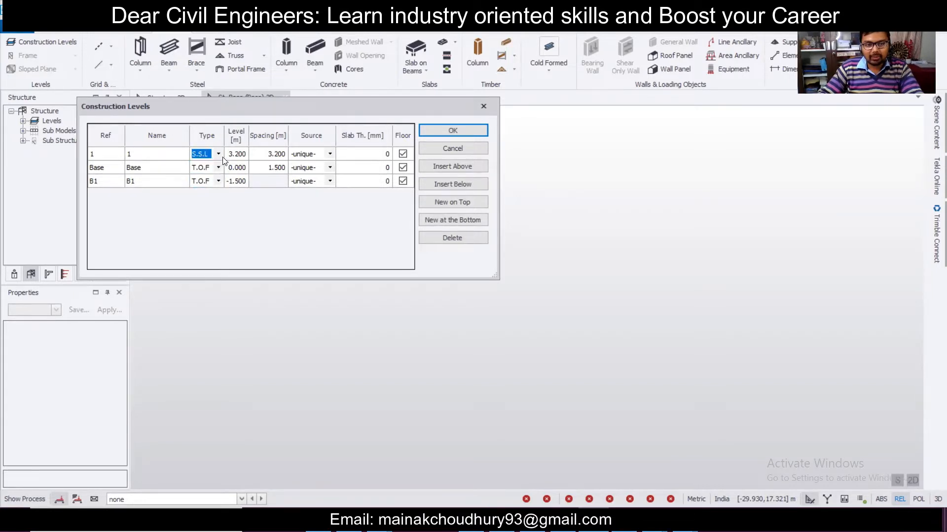
{"action": "left_click", "coordinate": [352, 157]}
{"action": "left_click", "coordinate": [353, 157]}
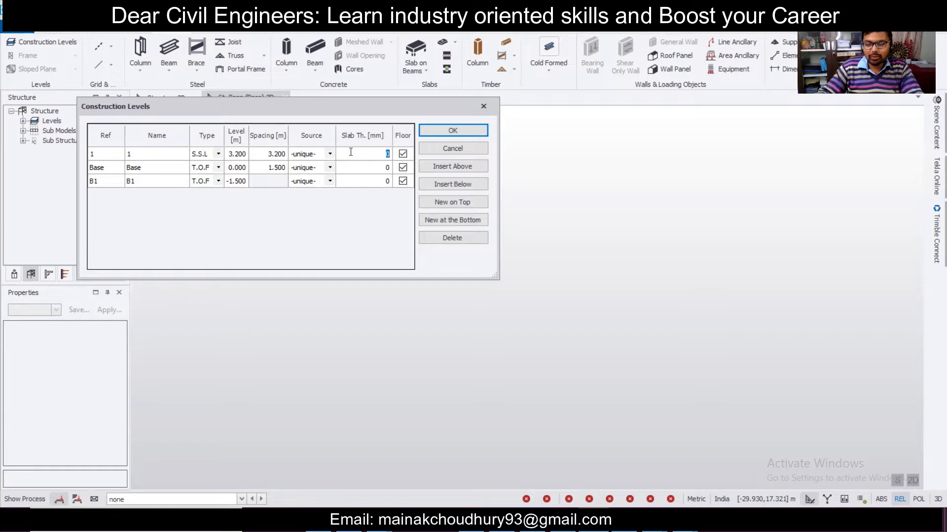
{"action": "type", "text": "150"}
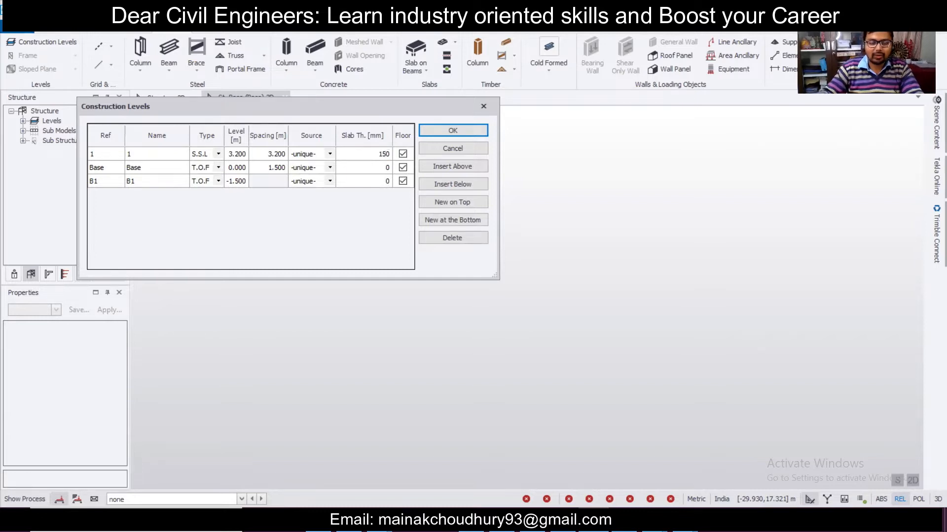
Insert levels 2, 3 and 4 above level 1 and accept the construction levels.
{"action": "left_click", "coordinate": [159, 159]}
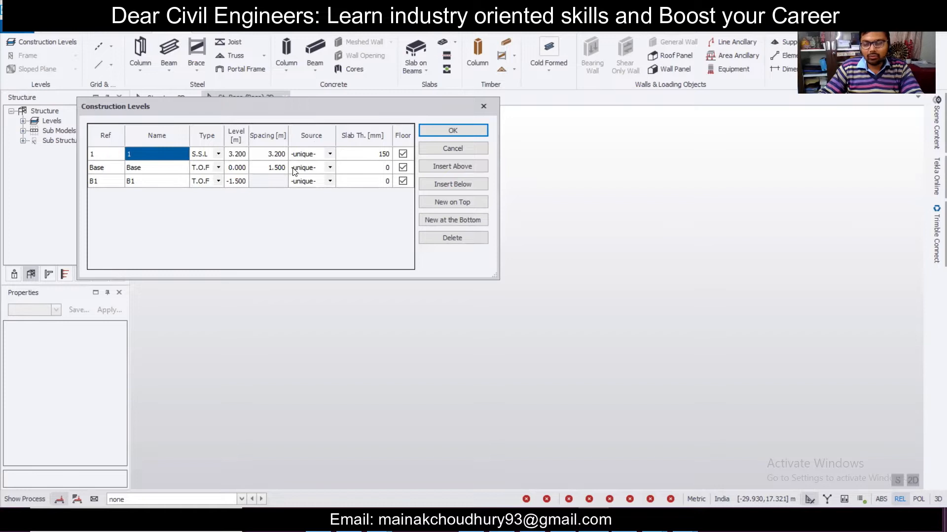
{"action": "left_click", "coordinate": [441, 164]}
{"action": "left_click", "coordinate": [439, 162]}
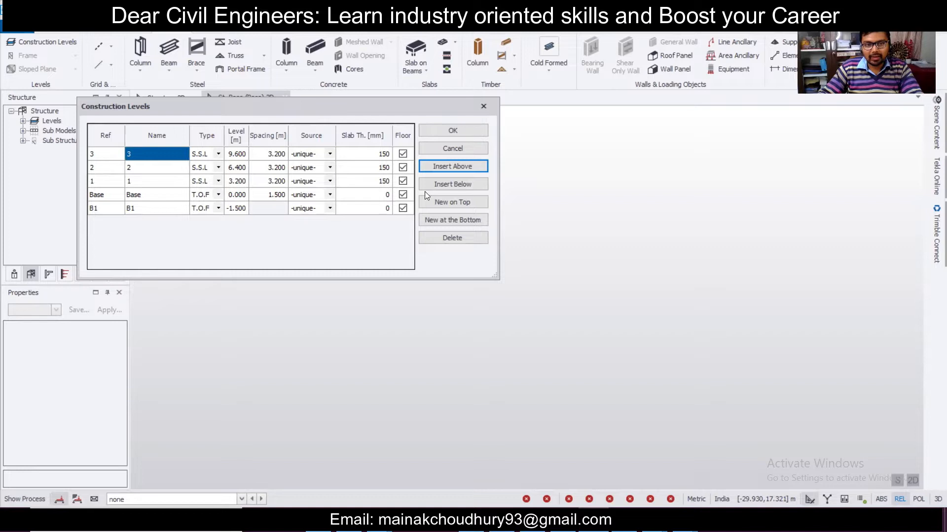
{"action": "left_click", "coordinate": [452, 169]}
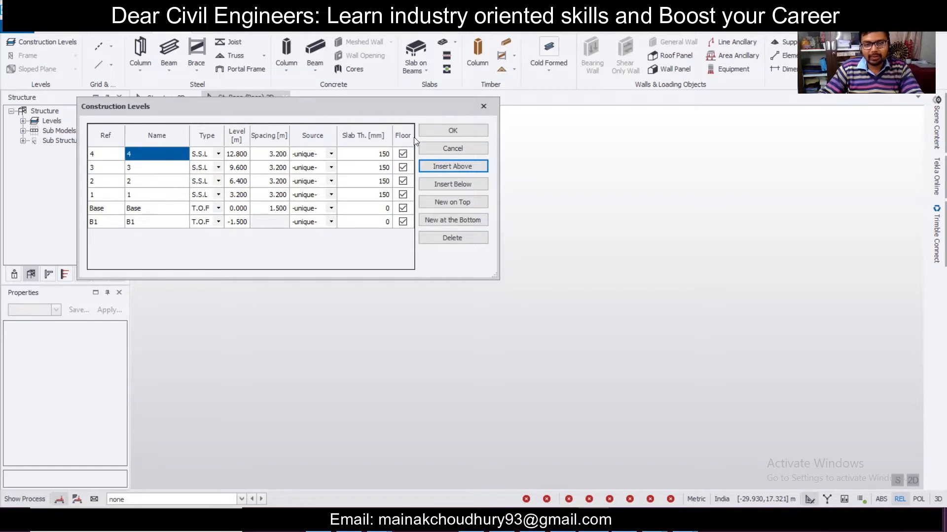
{"action": "left_click", "coordinate": [434, 128]}
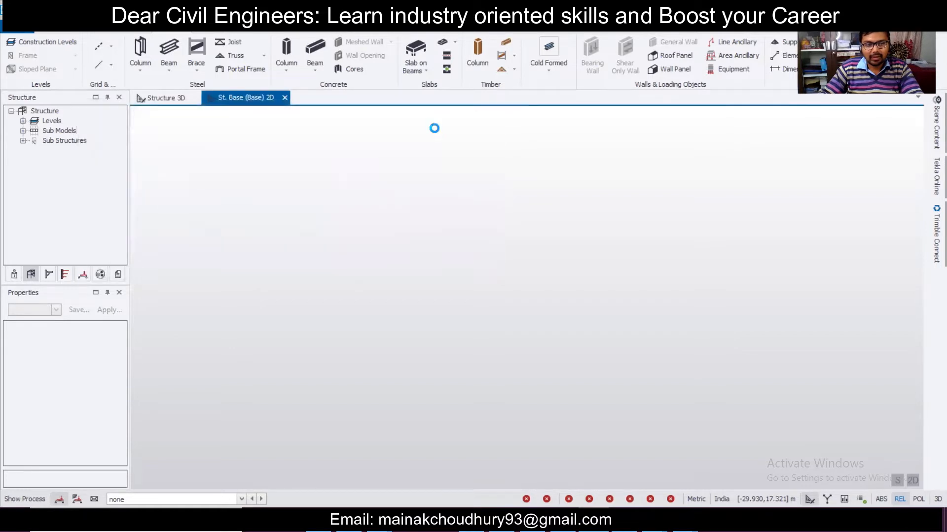
Expand the structure's levels and open the 2D view of level St. 1 (1).
{"action": "left_click", "coordinate": [22, 122]}
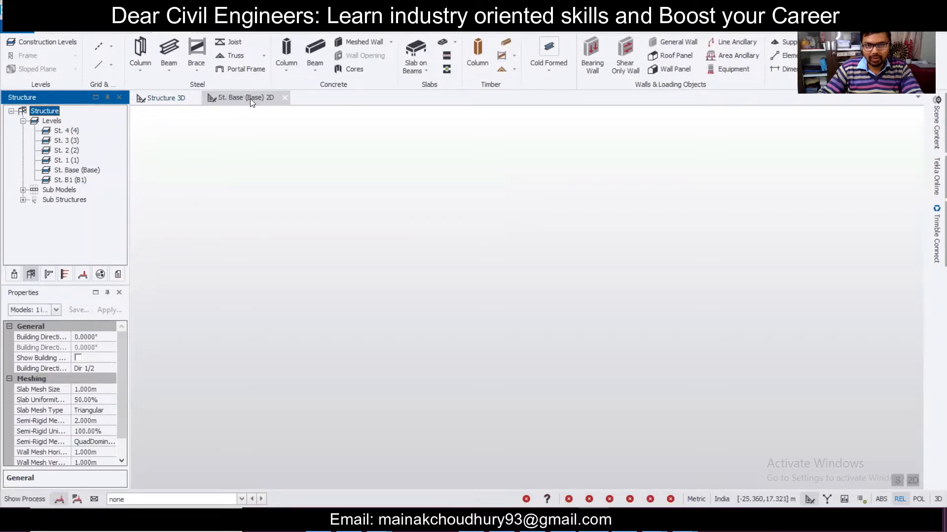
{"action": "left_click", "coordinate": [63, 160]}
{"action": "double_click", "coordinate": [63, 160]}
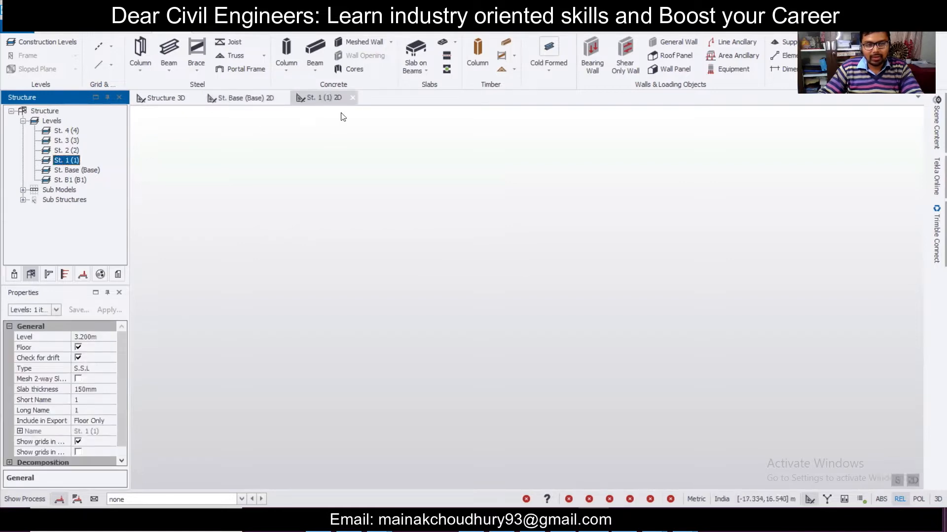
{"action": "left_click", "coordinate": [333, 97]}
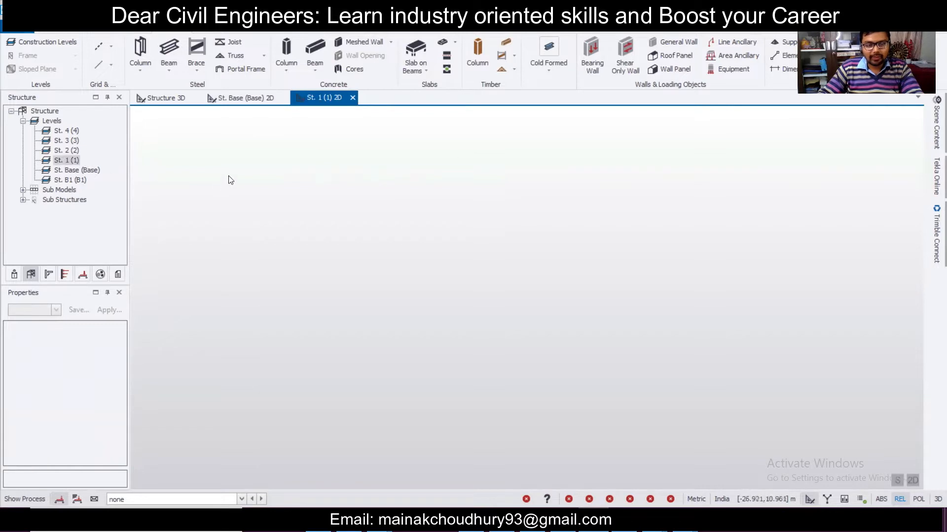
Look at the Structure 3D view, return to the St. Base (Base) 2D view and consult the beam column plan in 1.PNG.
{"action": "left_click", "coordinate": [161, 99]}
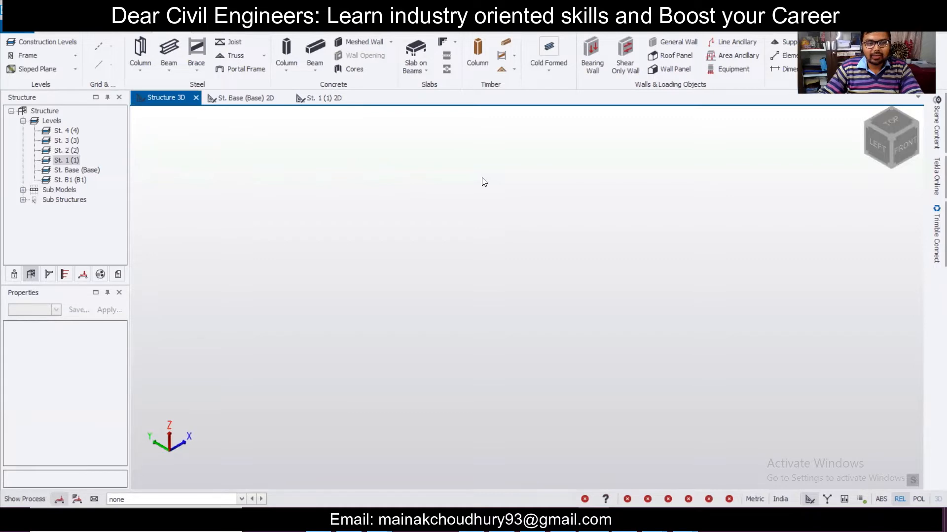
{"action": "left_click", "coordinate": [245, 98]}
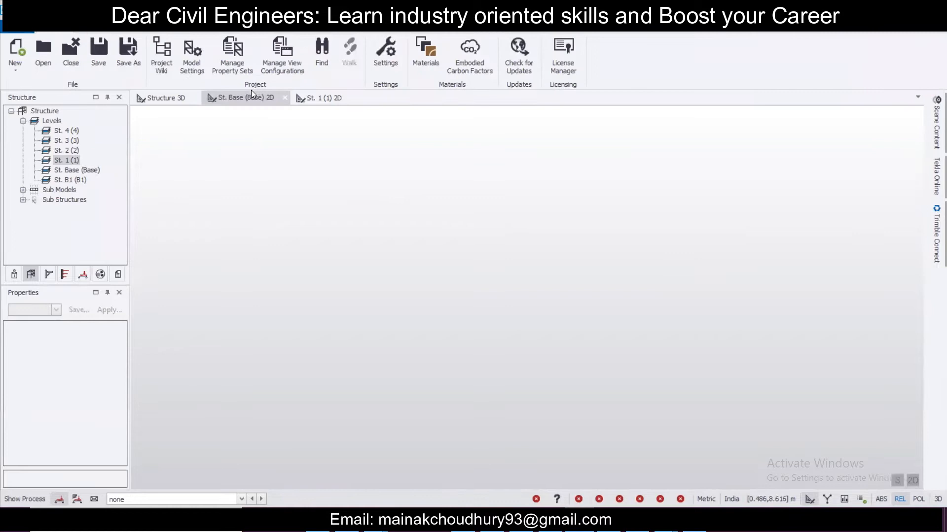
{"action": "left_click", "coordinate": [247, 96]}
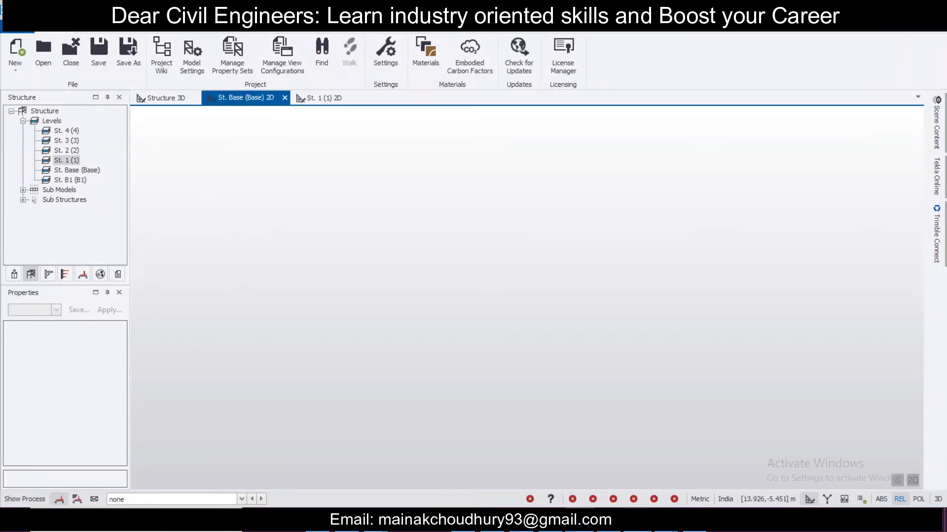
{"action": "mouse_move", "coordinate": [637, 519]}
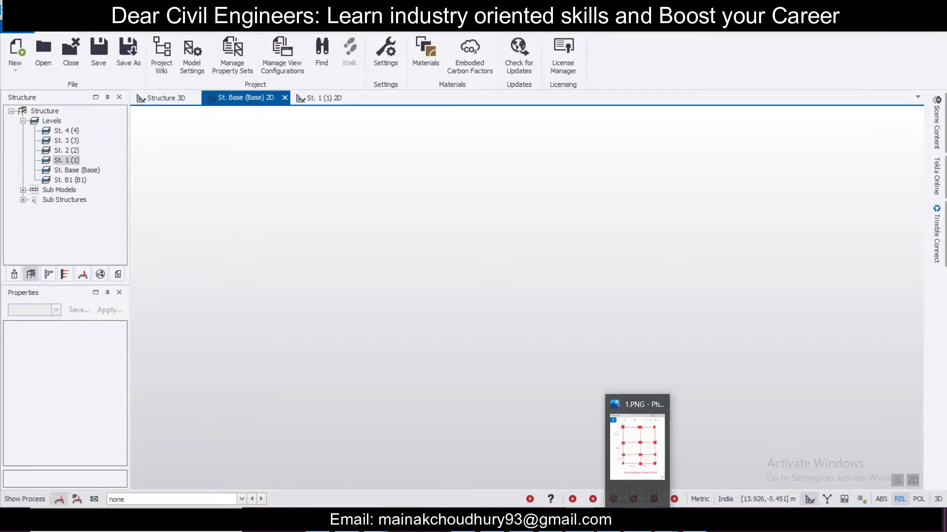
{"action": "left_click", "coordinate": [647, 478]}
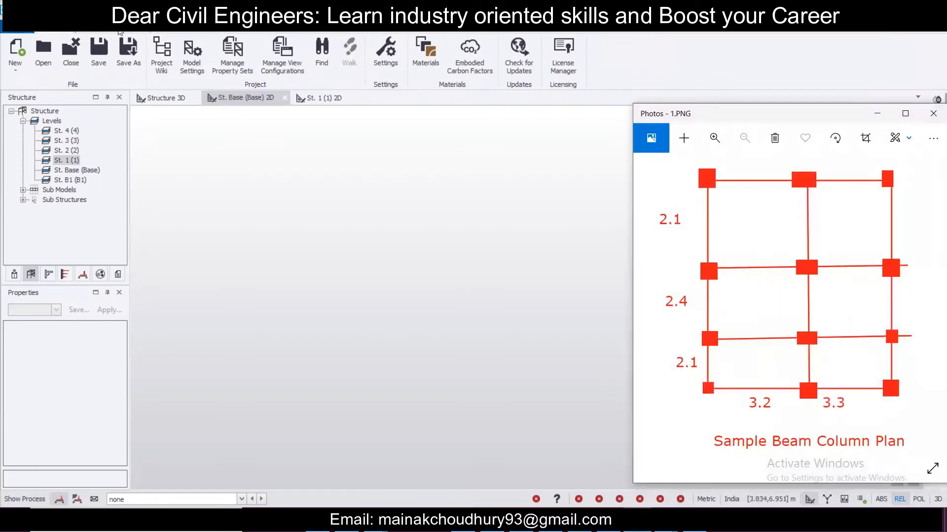
Start a rectangular grid with the wizard, named AG 2 on all levels, generating all lines in DashDot style.
{"action": "left_click", "coordinate": [173, 32]}
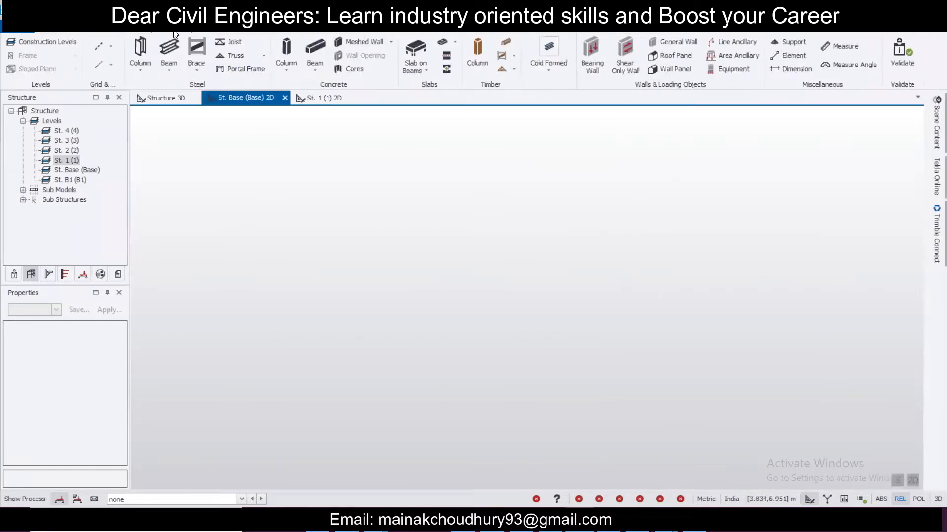
{"action": "left_click", "coordinate": [112, 47]}
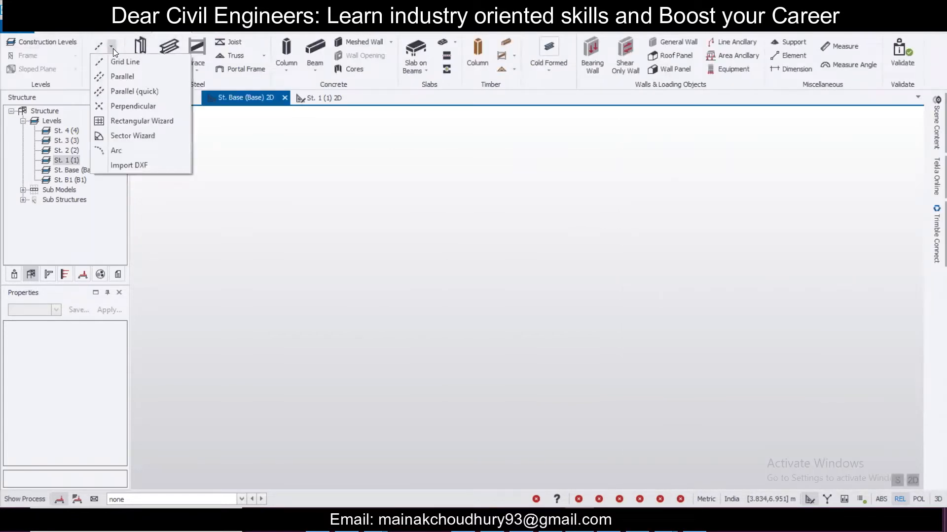
{"action": "left_click", "coordinate": [163, 122]}
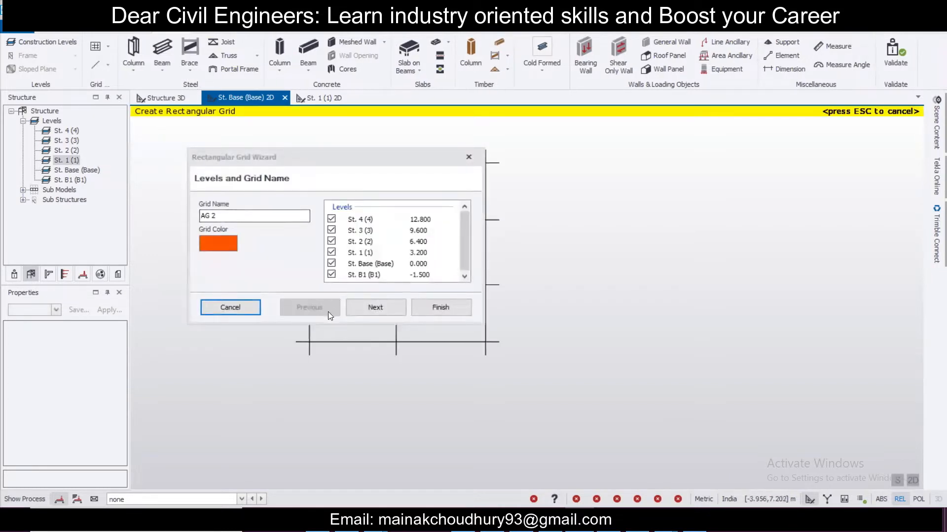
{"action": "left_click", "coordinate": [374, 310]}
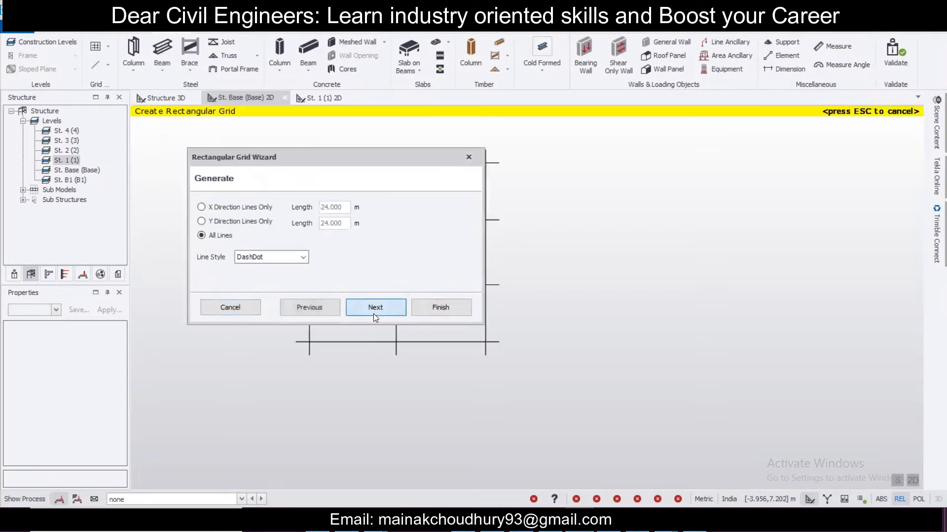
{"action": "left_click", "coordinate": [374, 314]}
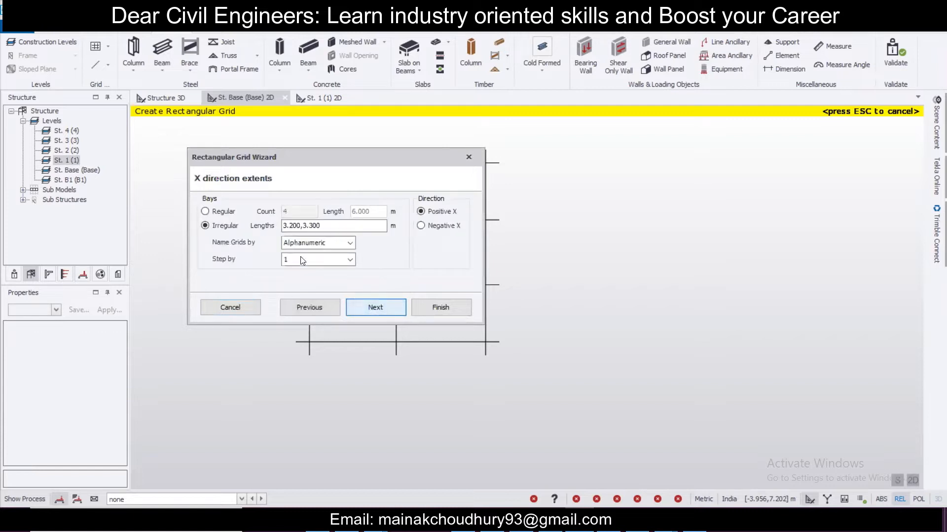
Use irregular X bays of 3.200,3.300 m in the positive X direction, checking them against the plan image, and accept them.
{"action": "left_click", "coordinate": [220, 213]}
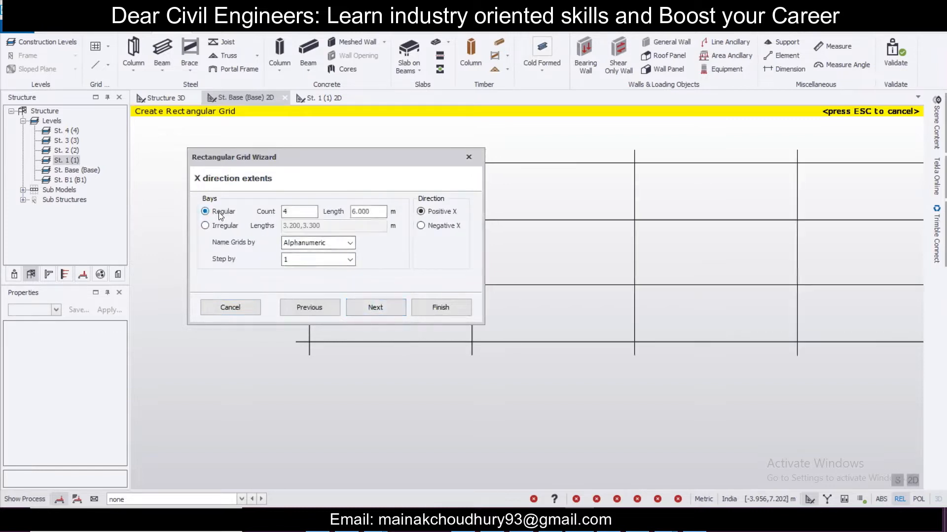
{"action": "left_click", "coordinate": [223, 226]}
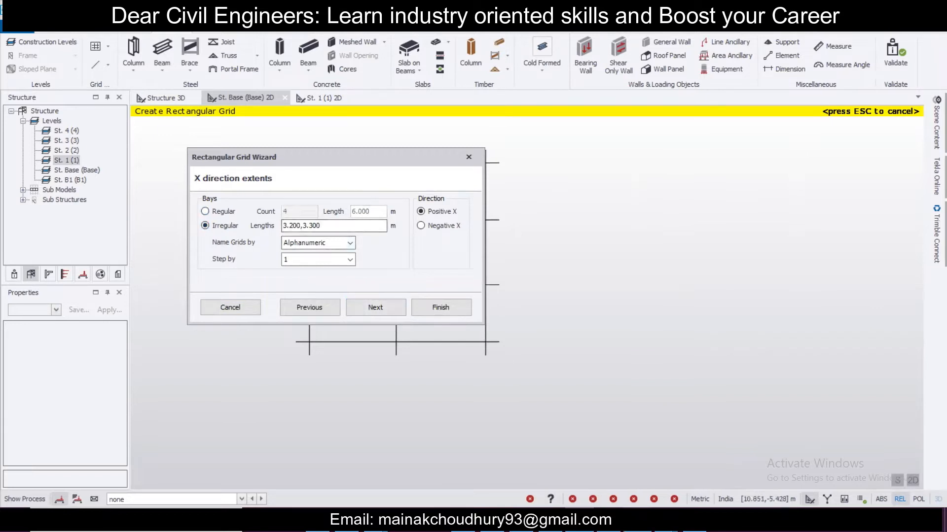
{"action": "mouse_move", "coordinate": [637, 526]}
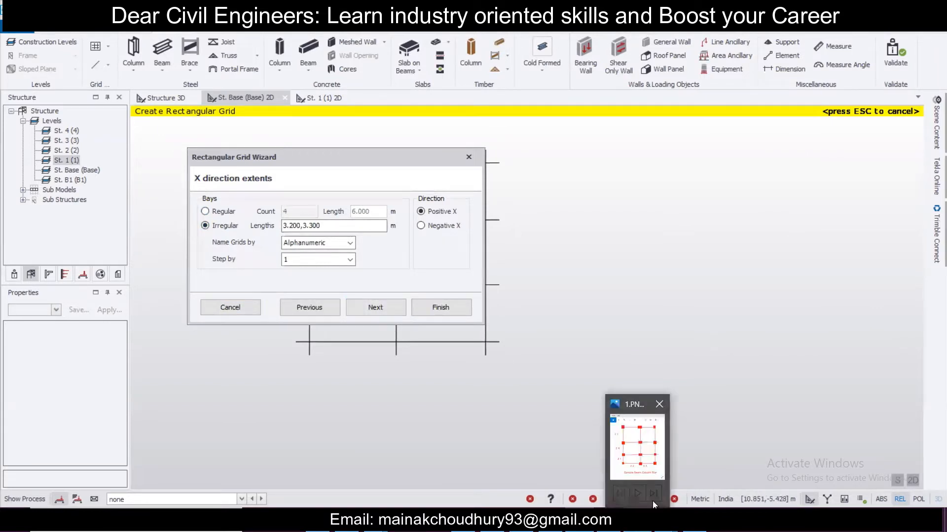
{"action": "left_click", "coordinate": [645, 465]}
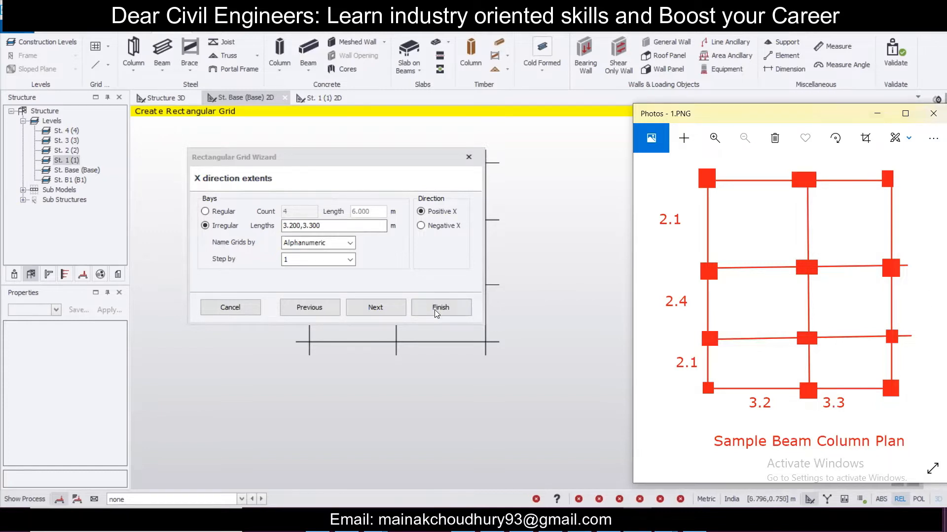
{"action": "left_click", "coordinate": [389, 306]}
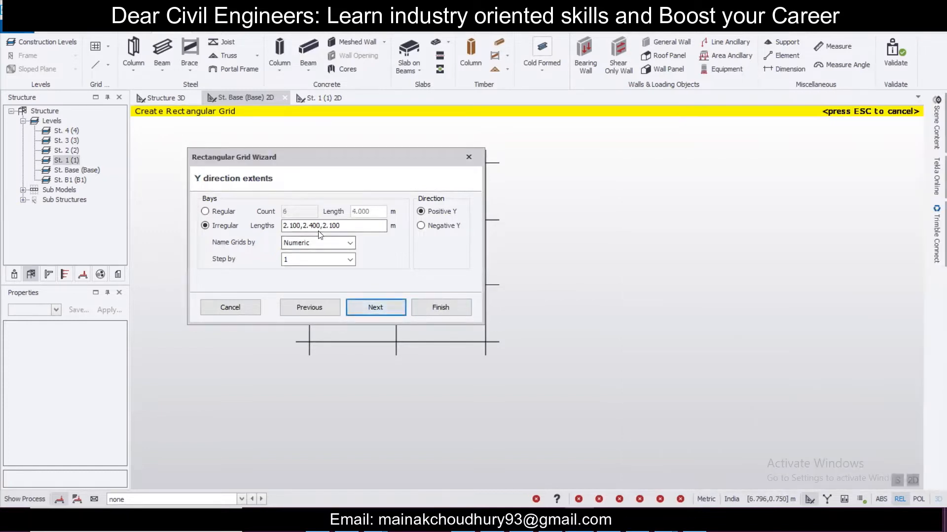
Check the irregular Y bays of 2.100,2.400,2.100 m against the plan image and accept them.
{"action": "left_click", "coordinate": [353, 228]}
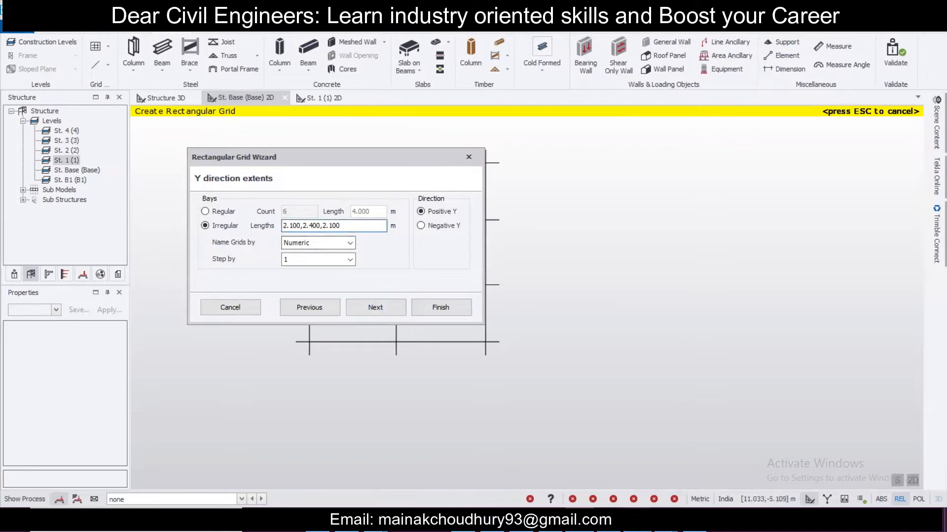
{"action": "left_click", "coordinate": [639, 521]}
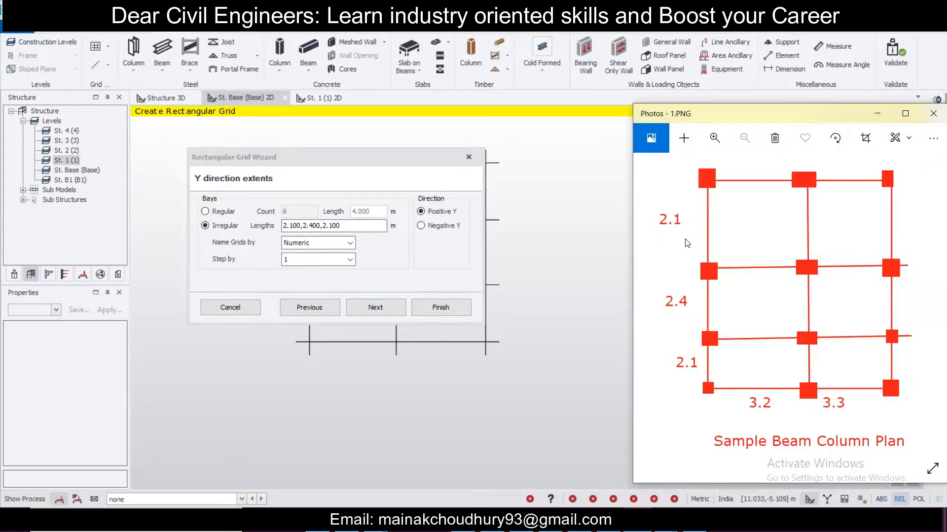
{"action": "left_click", "coordinate": [367, 311]}
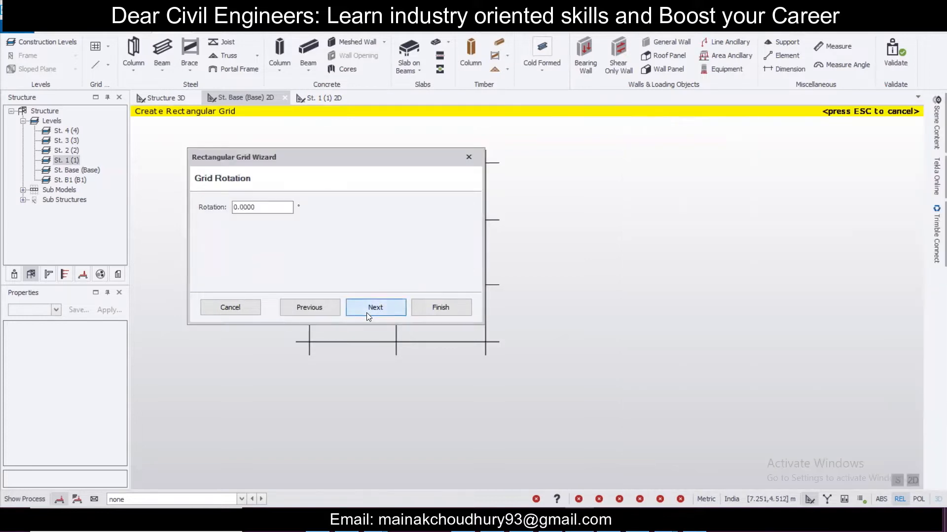
Finish the rectangular grid with 0.0000° rotation and an axis angle of 90.0000° relative to the X axis, and compare it with the plan image.
{"action": "left_click", "coordinate": [375, 307]}
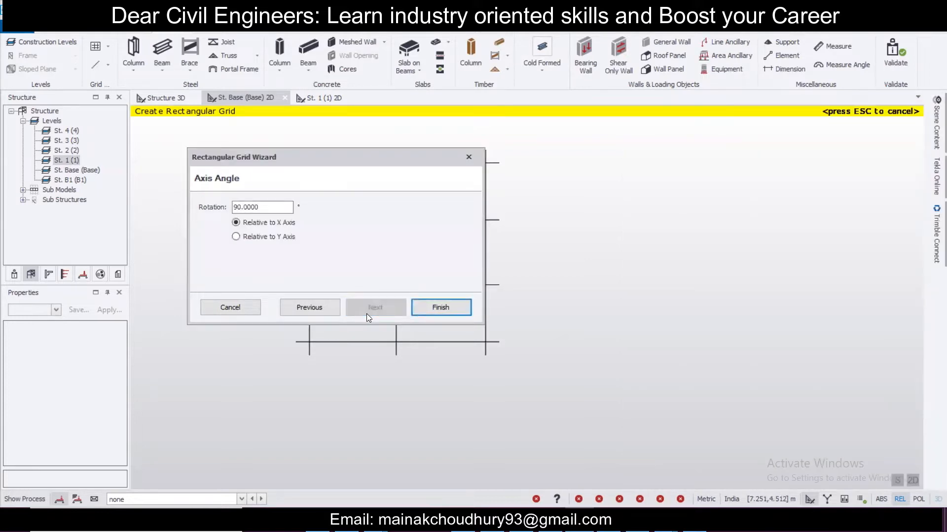
{"action": "left_click", "coordinate": [435, 318]}
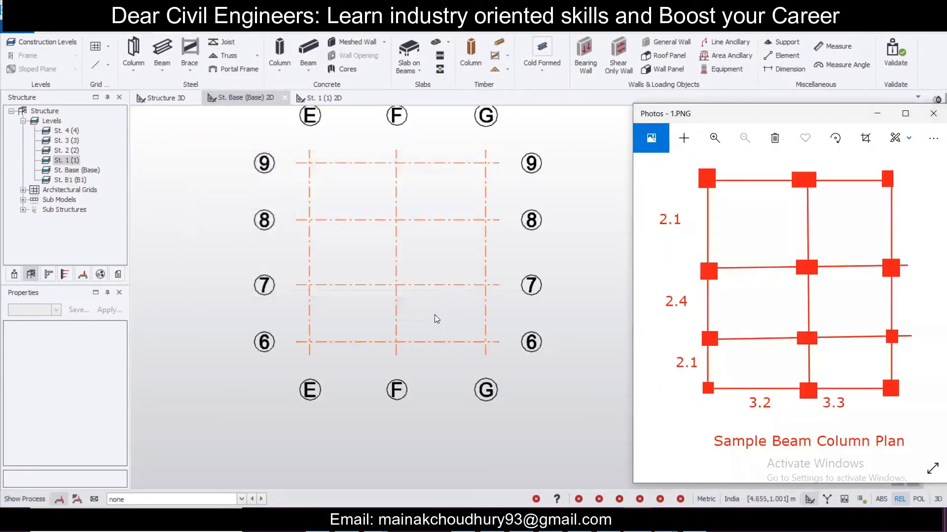
{"action": "left_click", "coordinate": [879, 114]}
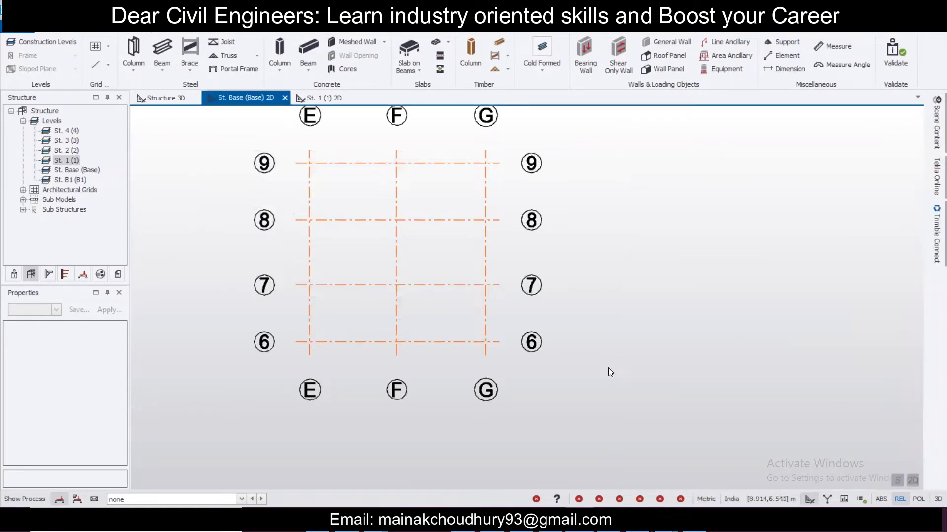
{"action": "left_click", "coordinate": [694, 521]}
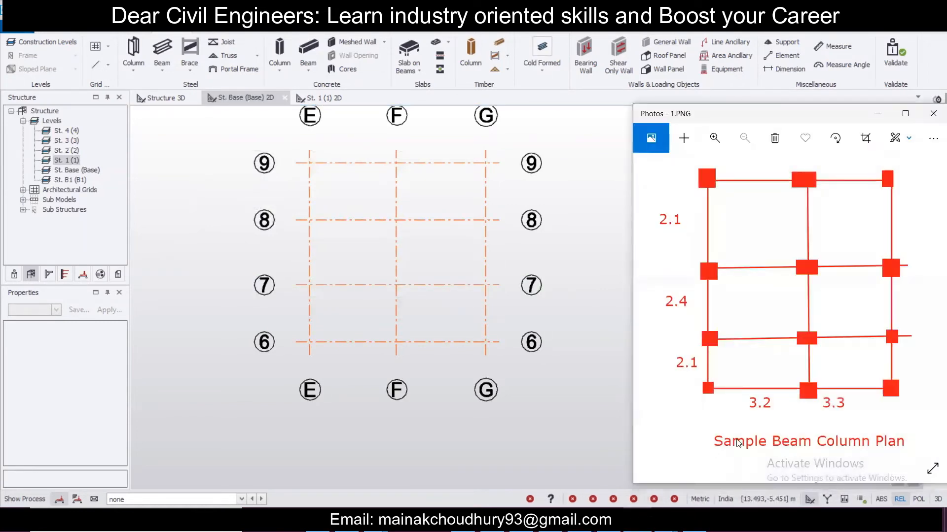
Measure the X bay widths along grid line 6, from E to F and from F to G.
{"action": "left_click", "coordinate": [839, 47]}
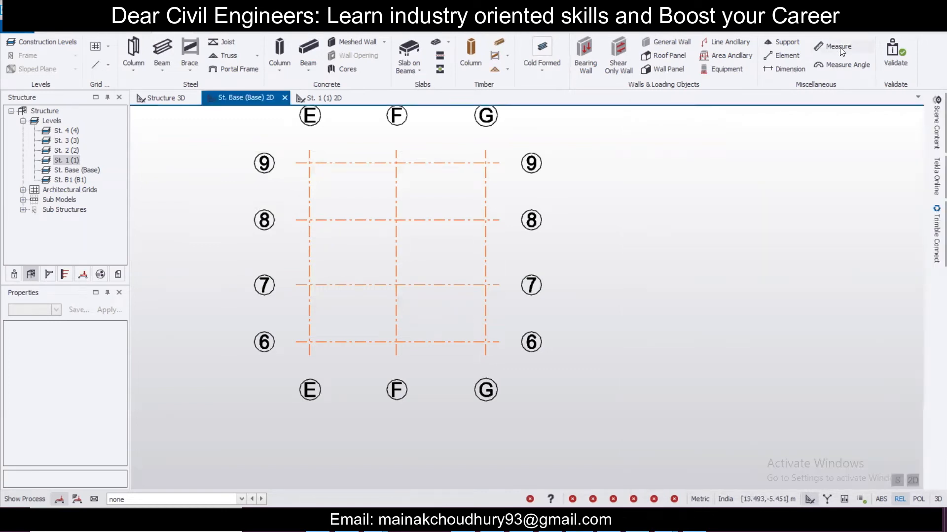
{"action": "left_click", "coordinate": [309, 342]}
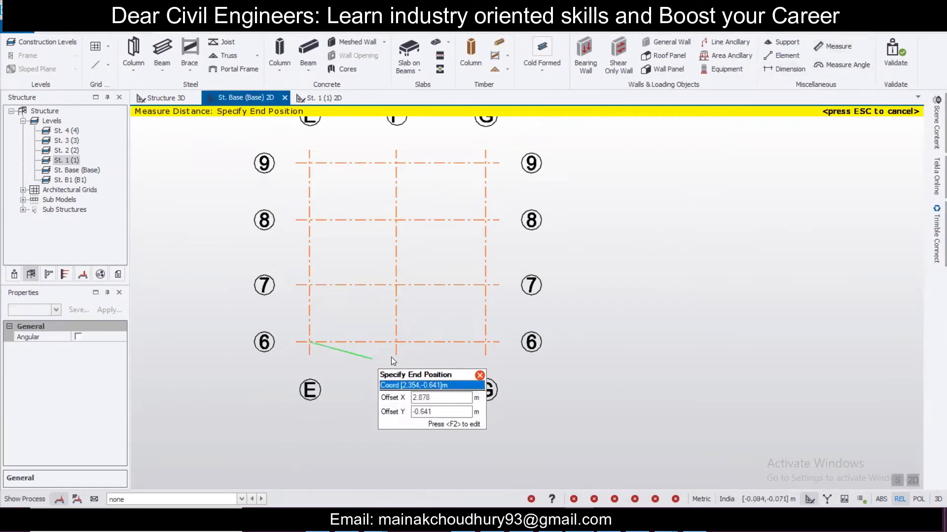
{"action": "key", "text": "Escape"}
{"action": "left_click", "coordinate": [393, 347]}
{"action": "left_click", "coordinate": [486, 344]}
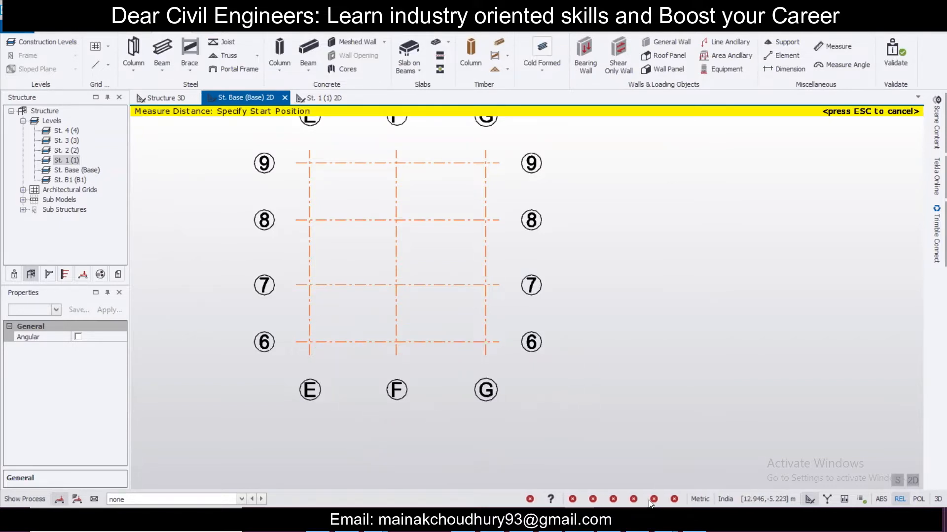
Consult the bay dimensions in the plan image and measure the Y bays along grid line E from 7 to 8 and 8 to 9.
{"action": "left_click", "coordinate": [612, 520]}
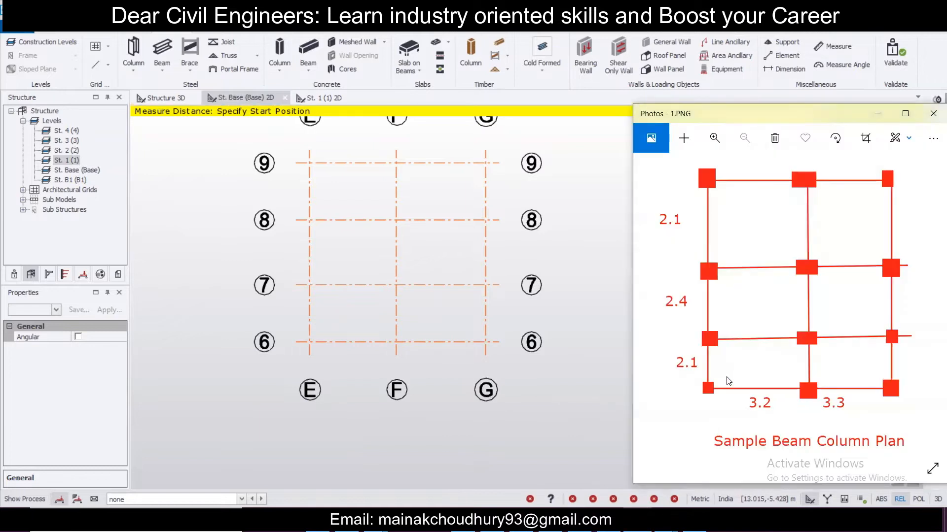
{"action": "left_click", "coordinate": [877, 115]}
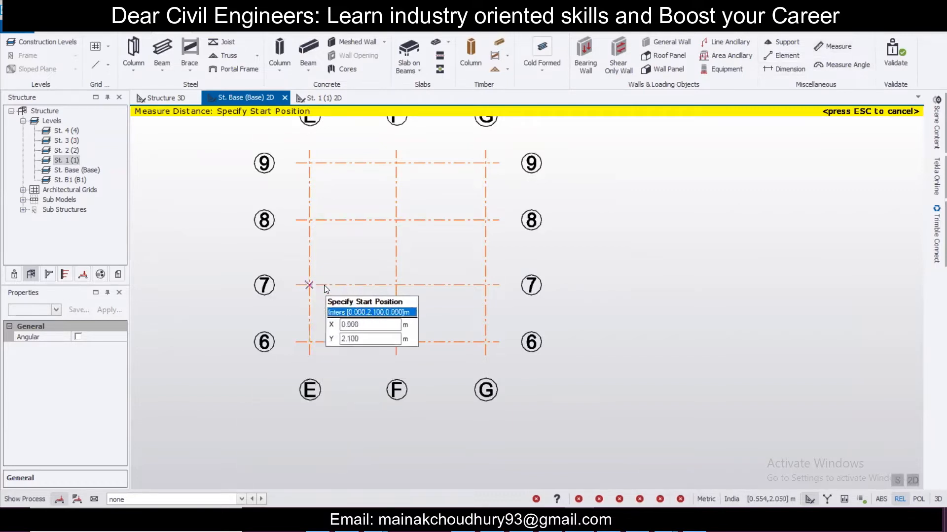
{"action": "left_click", "coordinate": [309, 286]}
{"action": "left_click", "coordinate": [315, 220]}
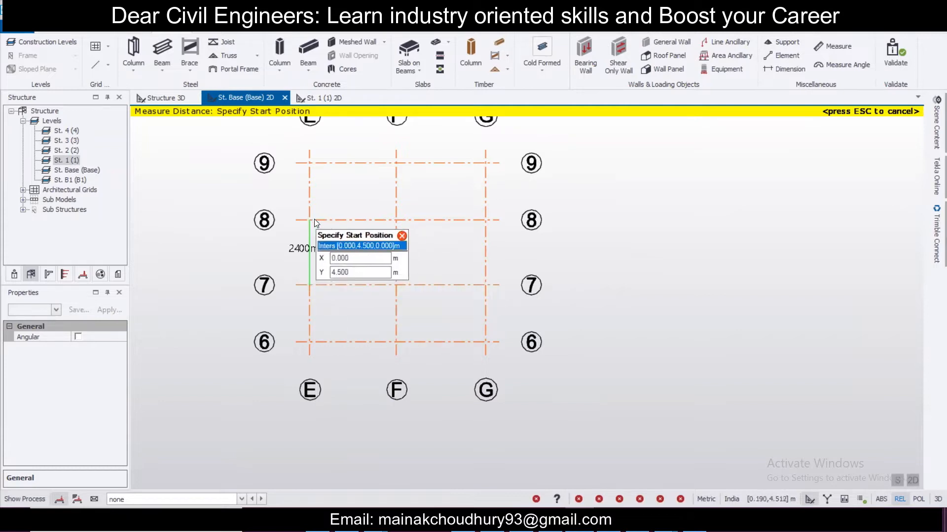
{"action": "left_click", "coordinate": [315, 219]}
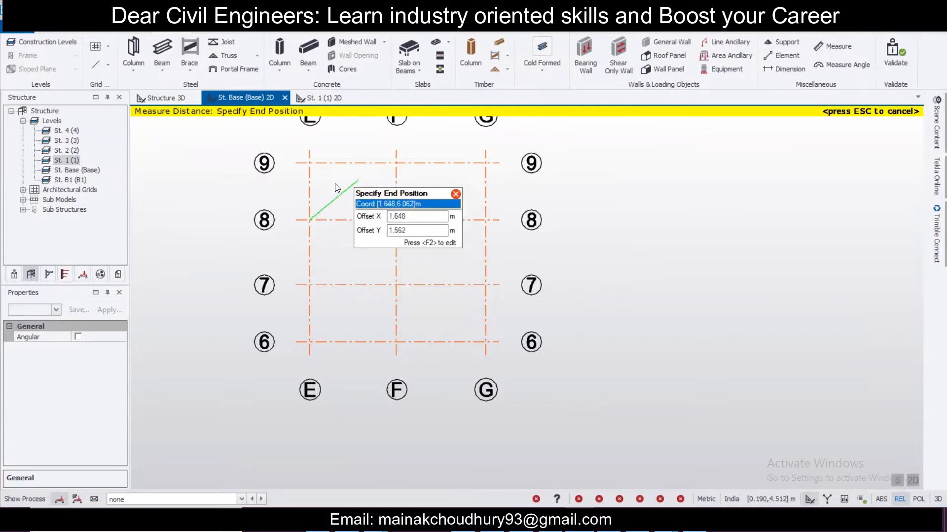
{"action": "left_click", "coordinate": [310, 164]}
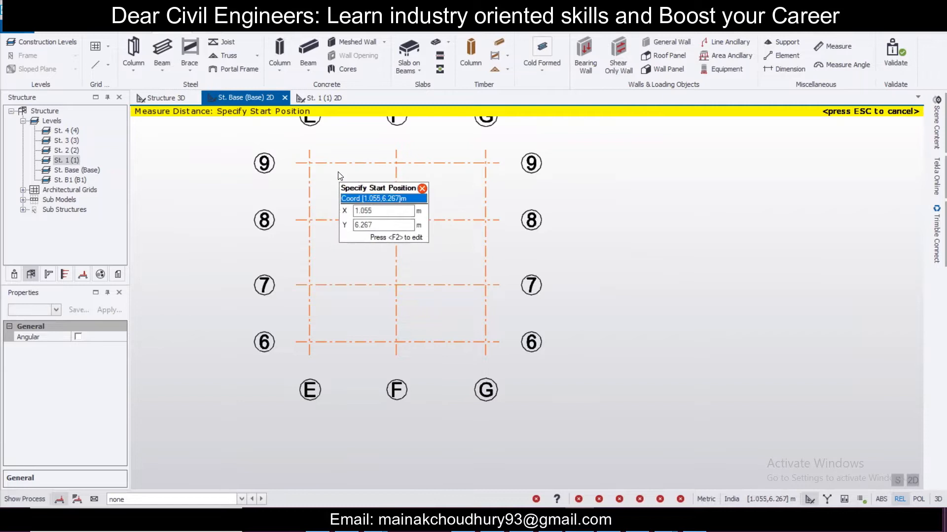
{"action": "scroll", "coordinate": [400, 242], "scroll_direction": "down", "scroll_amount": 4}
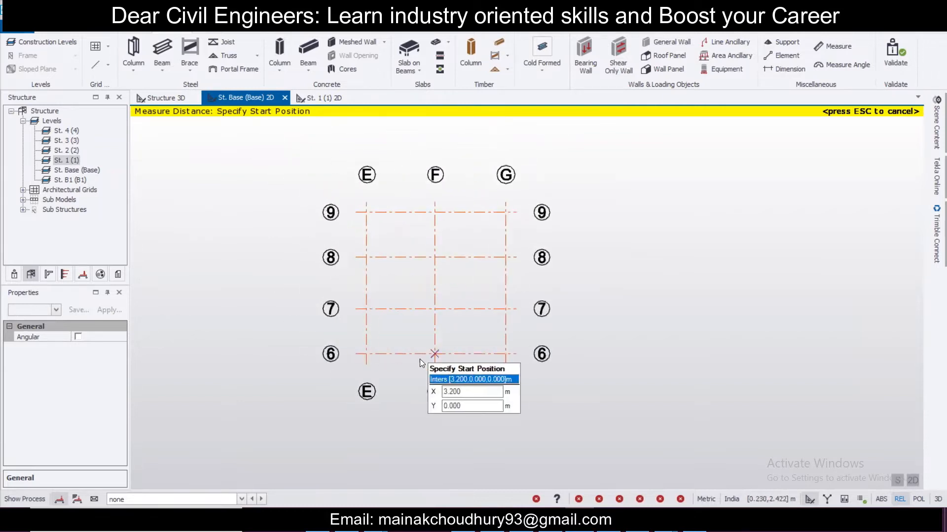
{"action": "key", "text": "Escape"}
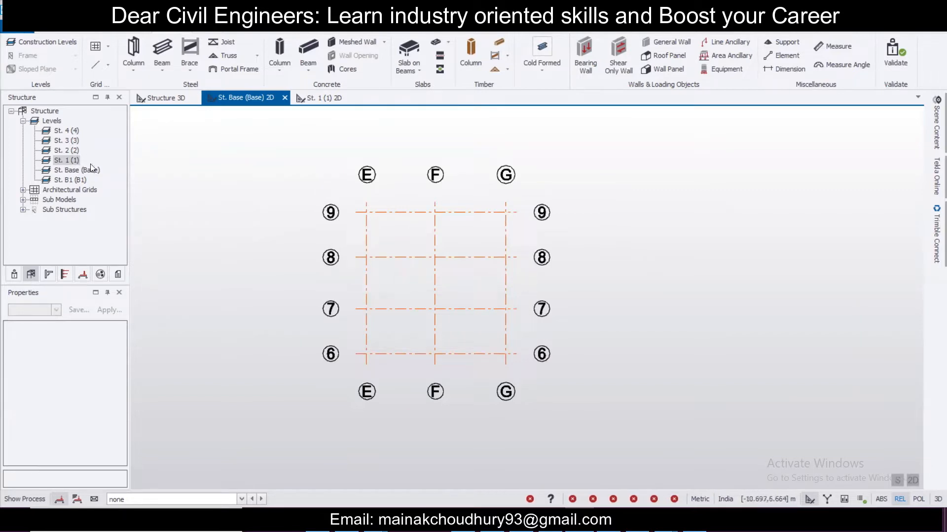
Inspect the grid in the 2D views of St. 4 and St. 3, and return to the St. Base view.
{"action": "double_click", "coordinate": [66, 131]}
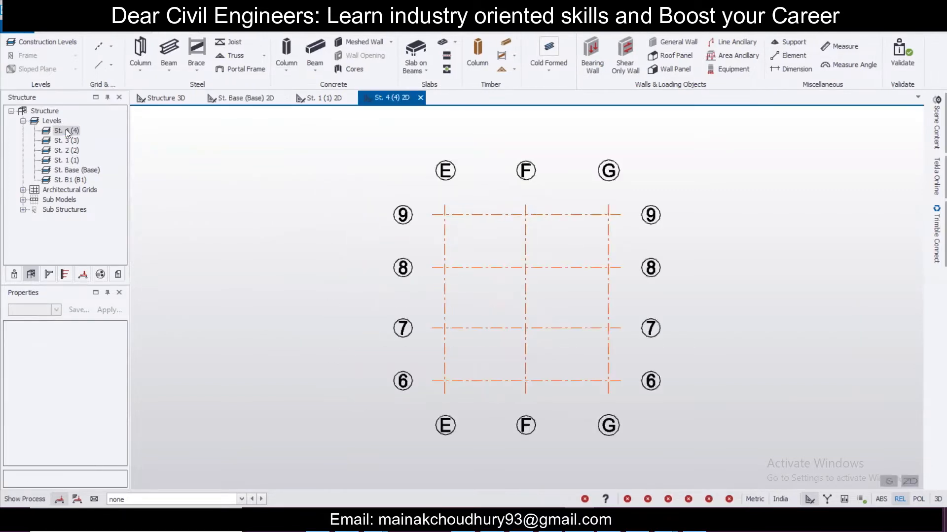
{"action": "double_click", "coordinate": [69, 141]}
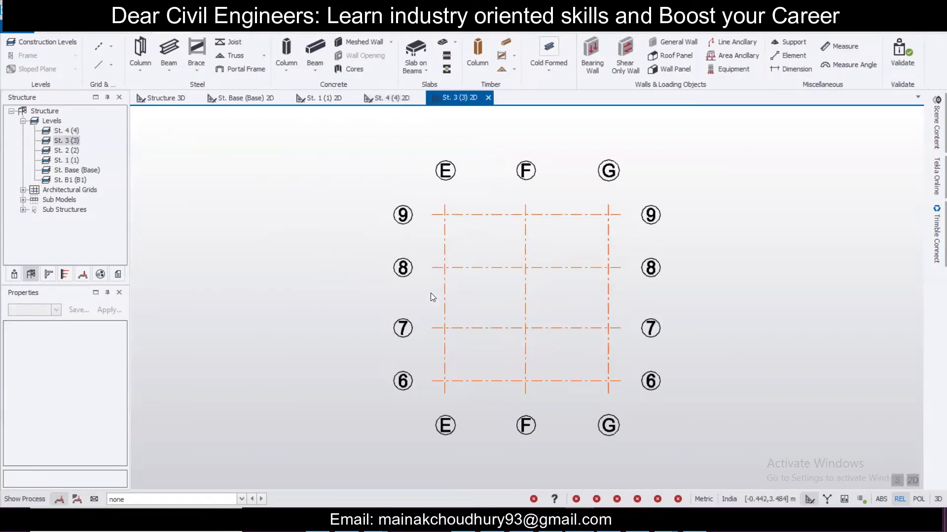
{"action": "double_click", "coordinate": [71, 170]}
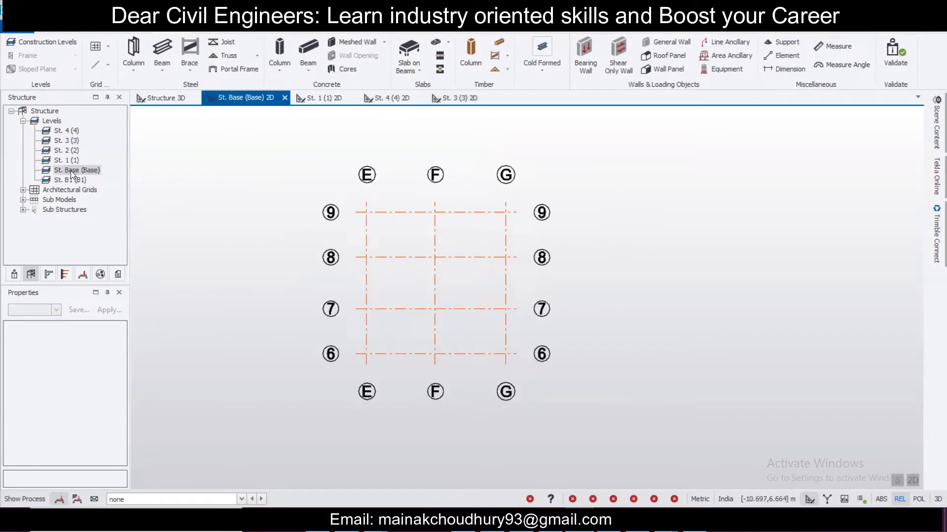
{"action": "double_click", "coordinate": [70, 171]}
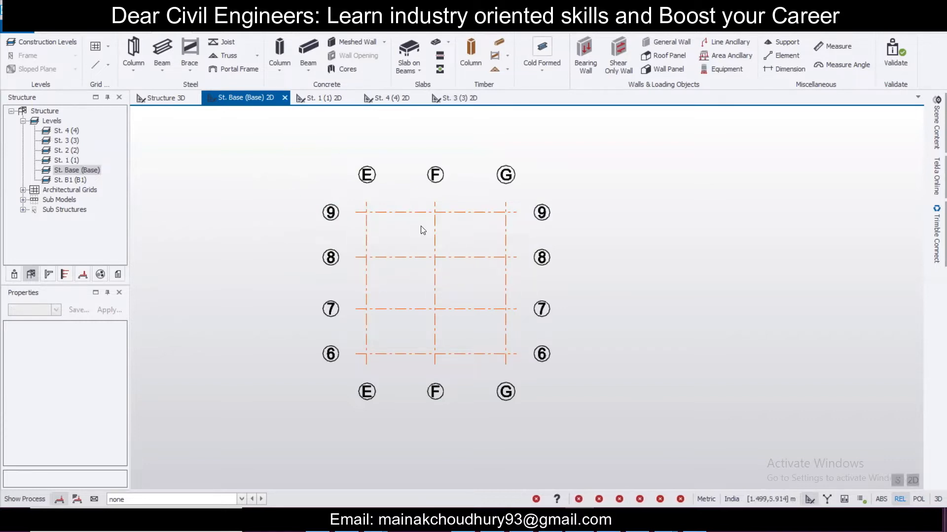
{"action": "left_click_drag", "start_coordinate": [283, 143], "coordinate": [279, 227]}
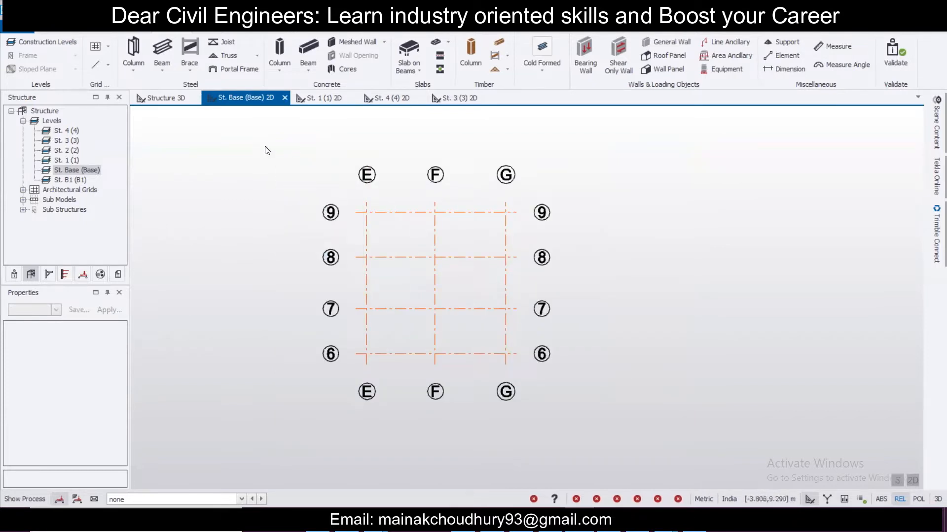
Review the available head codes in Model Settings, keeping India, and close the dialog without changes.
{"action": "left_click", "coordinate": [46, 32]}
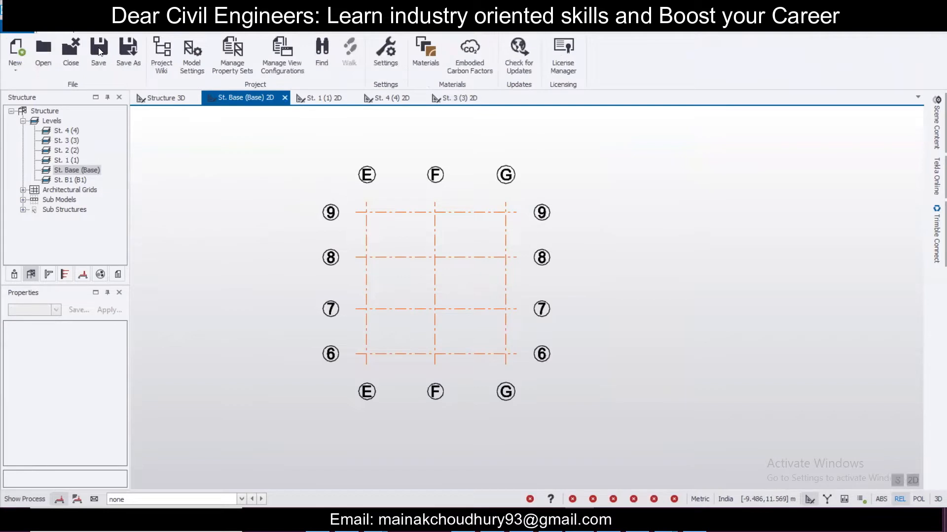
{"action": "left_click", "coordinate": [191, 55]}
{"action": "left_click", "coordinate": [253, 174]}
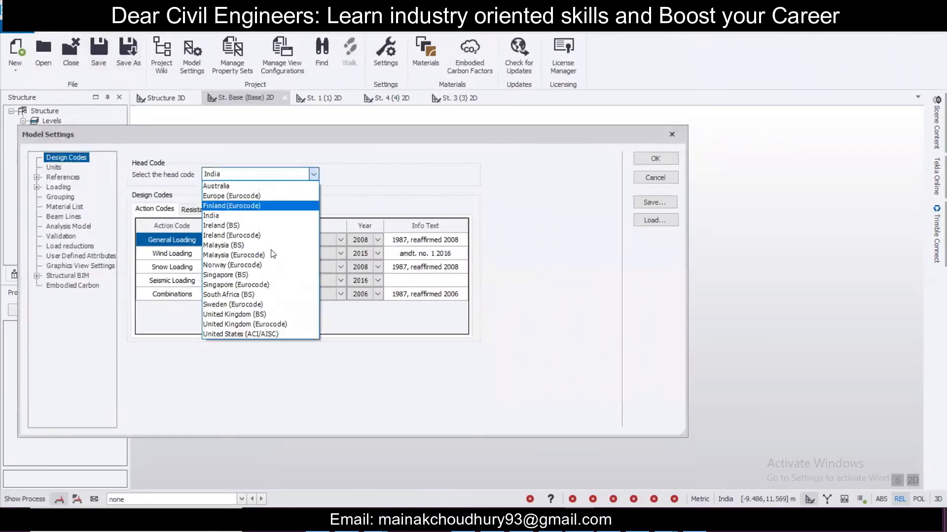
{"action": "left_click", "coordinate": [291, 175]}
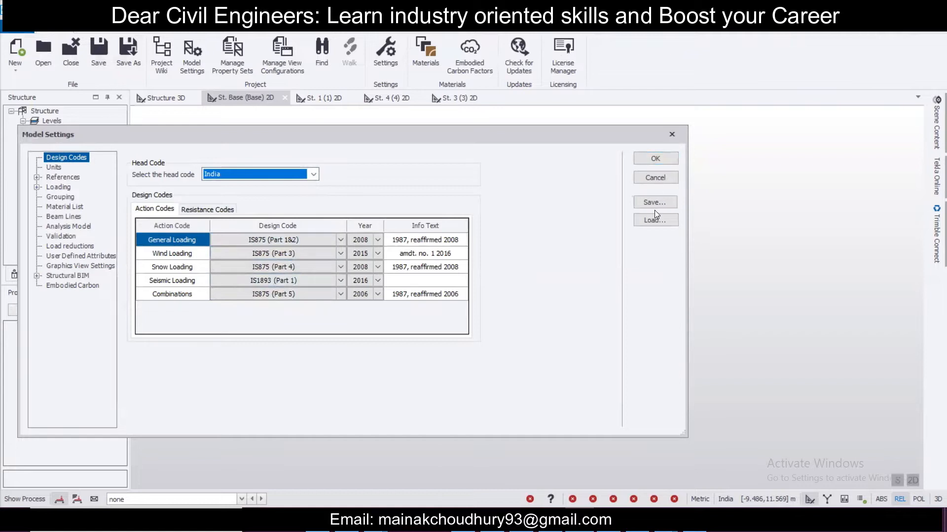
{"action": "left_click", "coordinate": [672, 135]}
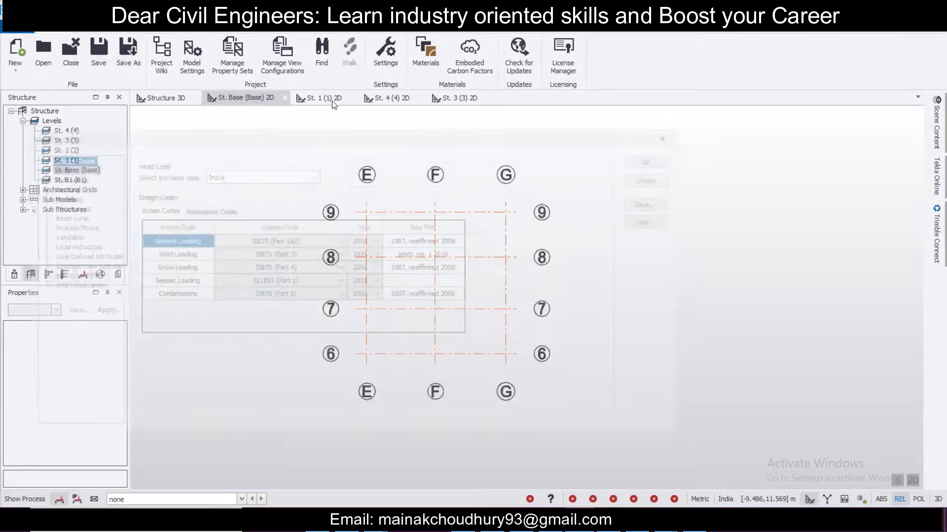
Review the available settings sets and the countries offered for import, keeping India Settings active, and close the settings.
{"action": "left_click", "coordinate": [389, 61]}
{"action": "left_click", "coordinate": [398, 112]}
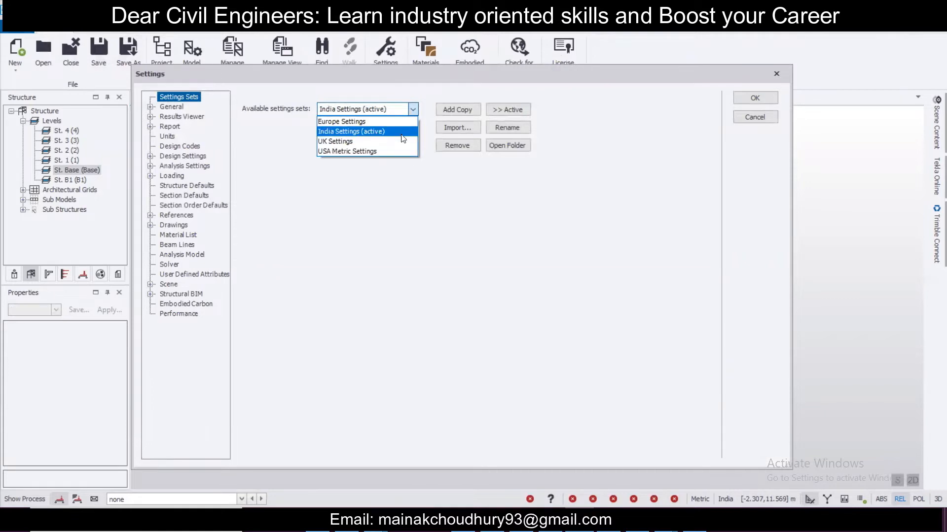
{"action": "left_click", "coordinate": [401, 132]}
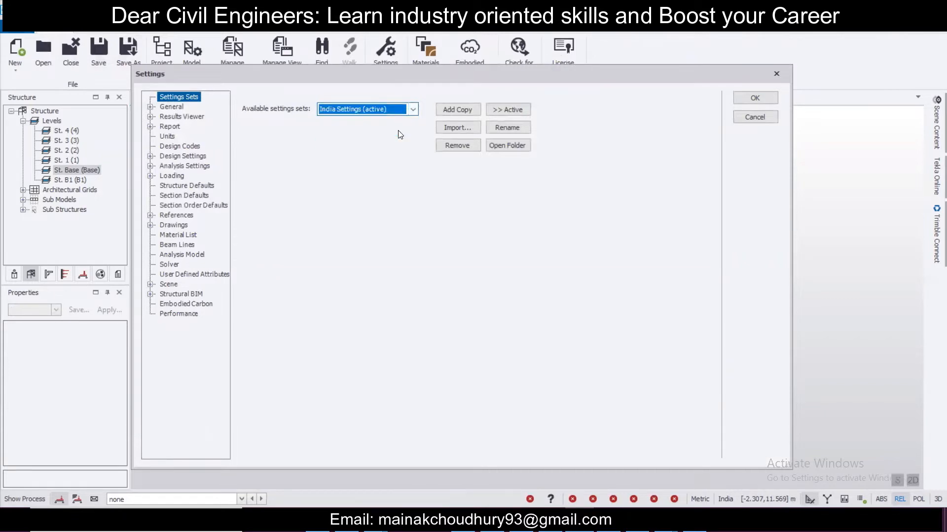
{"action": "left_click", "coordinate": [413, 109]}
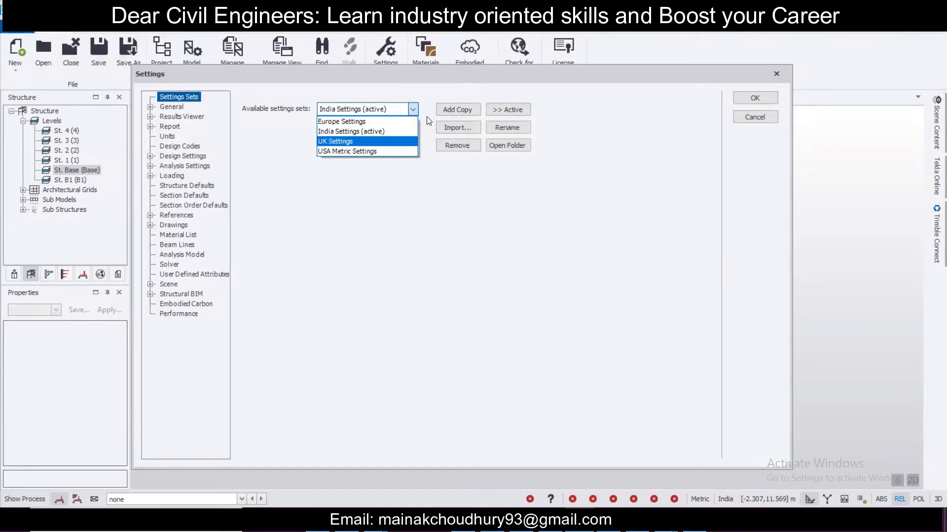
{"action": "left_click", "coordinate": [415, 111]}
{"action": "left_click", "coordinate": [463, 129]}
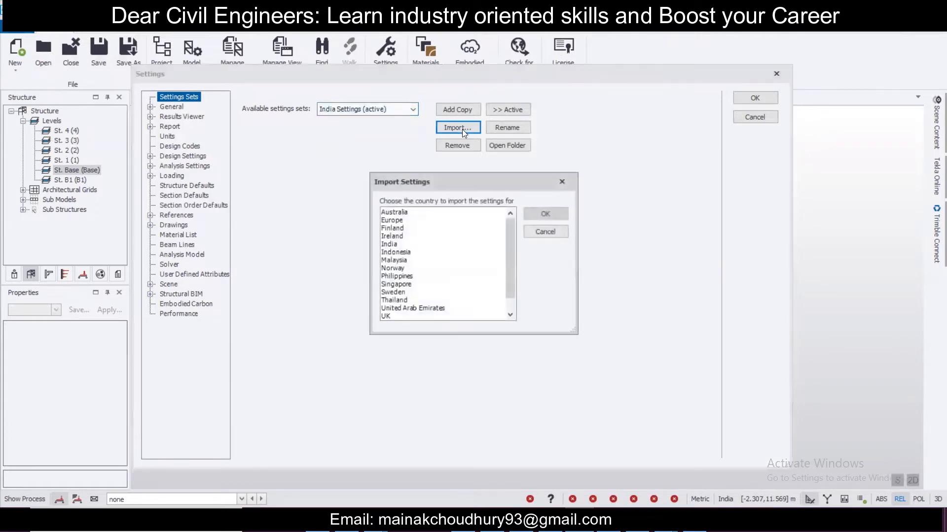
{"action": "left_click", "coordinate": [545, 234]}
{"action": "left_click", "coordinate": [777, 75]}
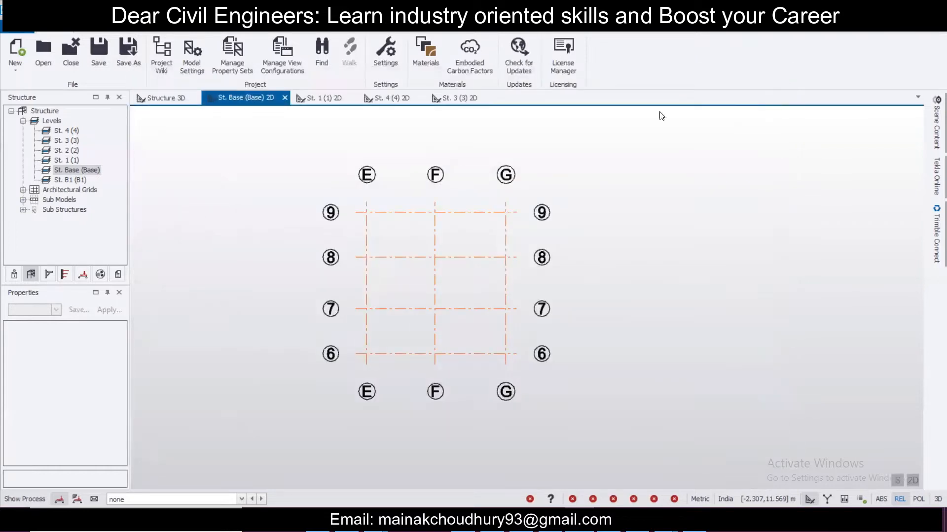
Start a cast-in-place concrete column and set its rectangular section to 400 mm breadth and 450 mm depth, leaving automatic alignment on.
{"action": "left_click", "coordinate": [182, 33]}
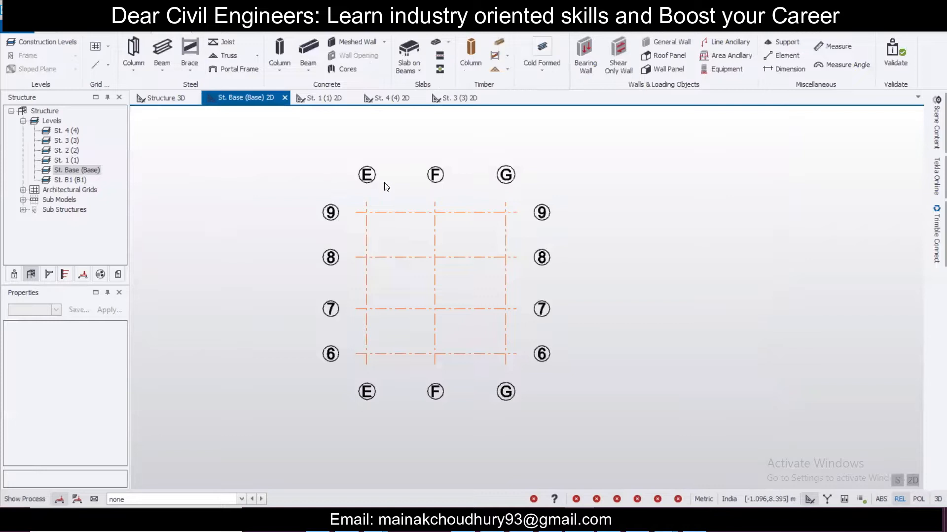
{"action": "left_click", "coordinate": [279, 51]}
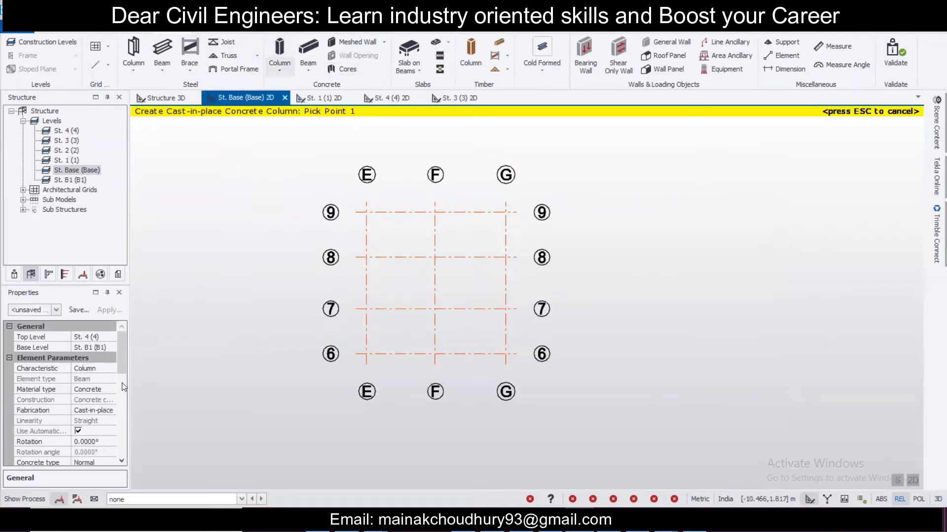
{"action": "left_click_drag", "start_coordinate": [123, 345], "coordinate": [129, 373]}
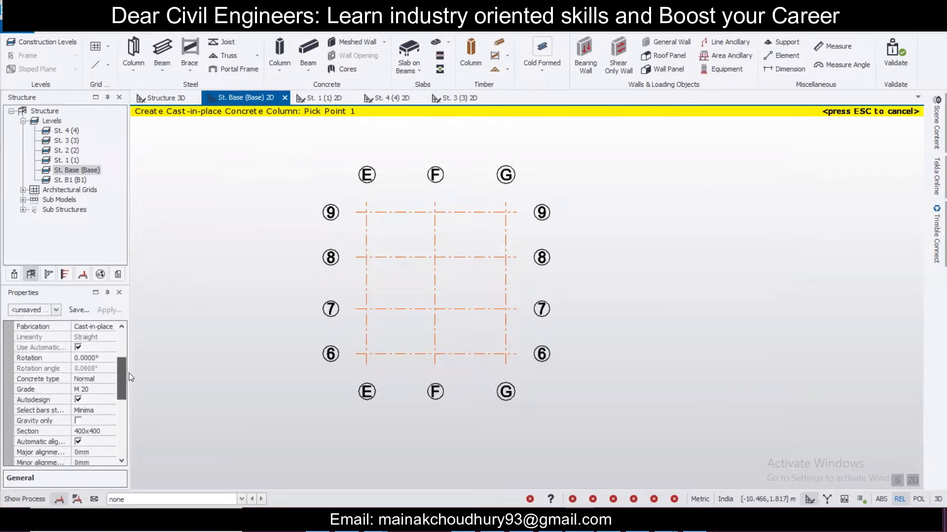
{"action": "left_click", "coordinate": [78, 441]}
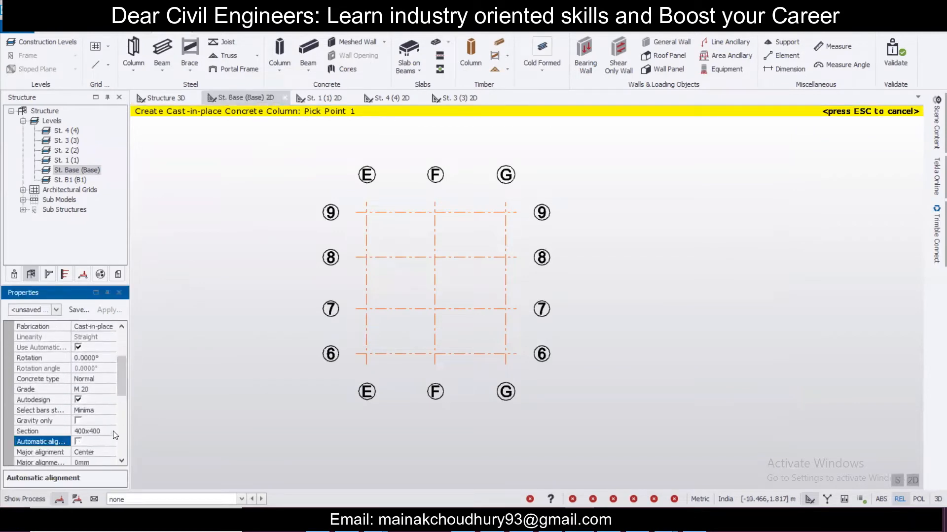
{"action": "left_click", "coordinate": [78, 441]}
{"action": "left_click", "coordinate": [109, 430]}
{"action": "left_click", "coordinate": [110, 431]}
{"action": "left_click", "coordinate": [100, 451]}
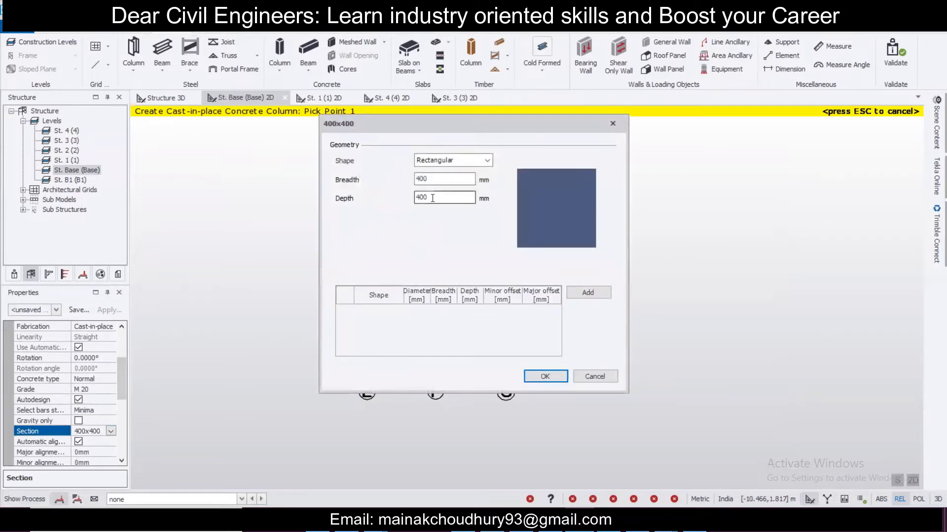
{"action": "left_click_drag", "start_coordinate": [435, 197], "coordinate": [353, 199]}
{"action": "type", "text": "450"}
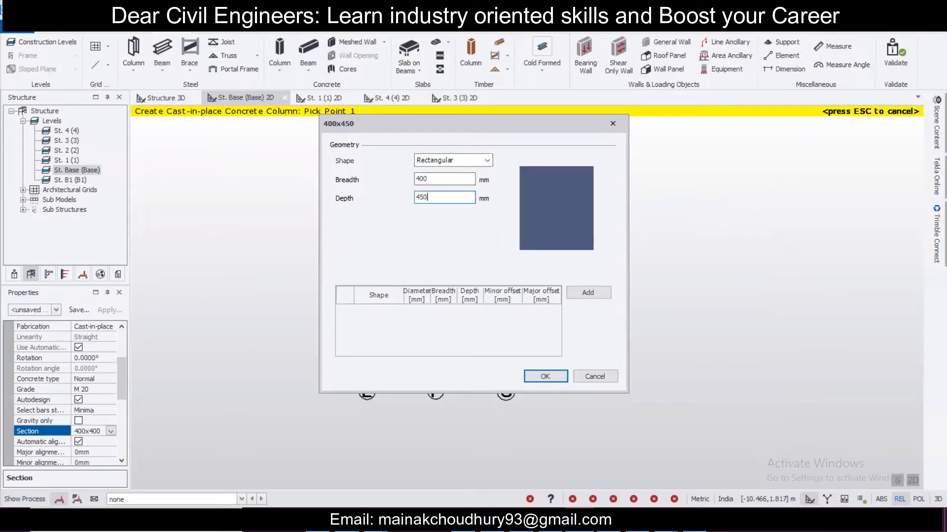
{"action": "left_click", "coordinate": [545, 376]}
{"action": "left_click_drag", "start_coordinate": [122, 379], "coordinate": [120, 392]}
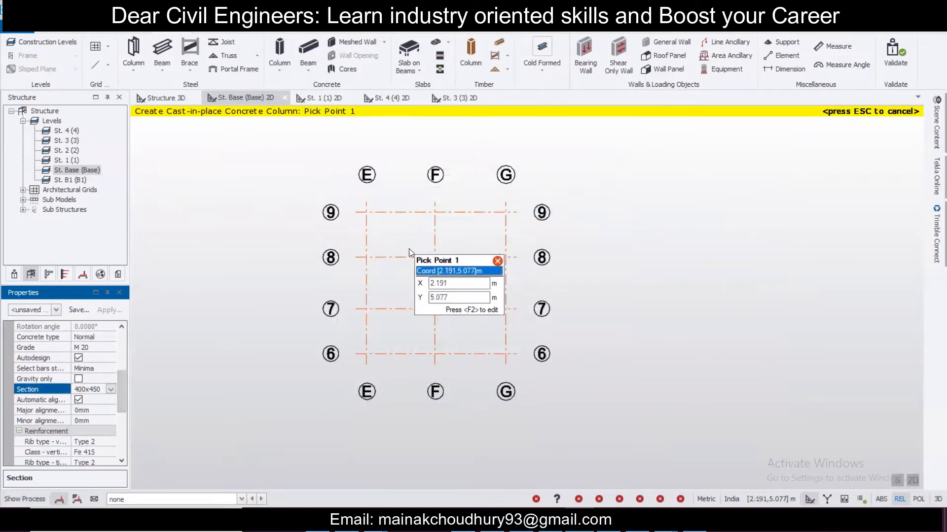
Turn off automatic alignment for the column and set its vertical and tie/confinement reinforcement classes to Fe 500.
{"action": "left_click", "coordinate": [81, 401]}
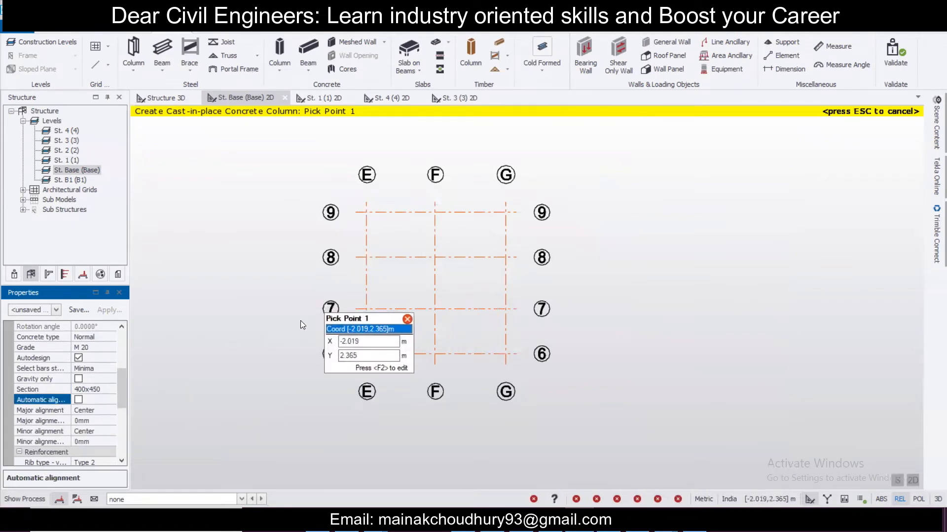
{"action": "left_click_drag", "start_coordinate": [125, 388], "coordinate": [125, 416]}
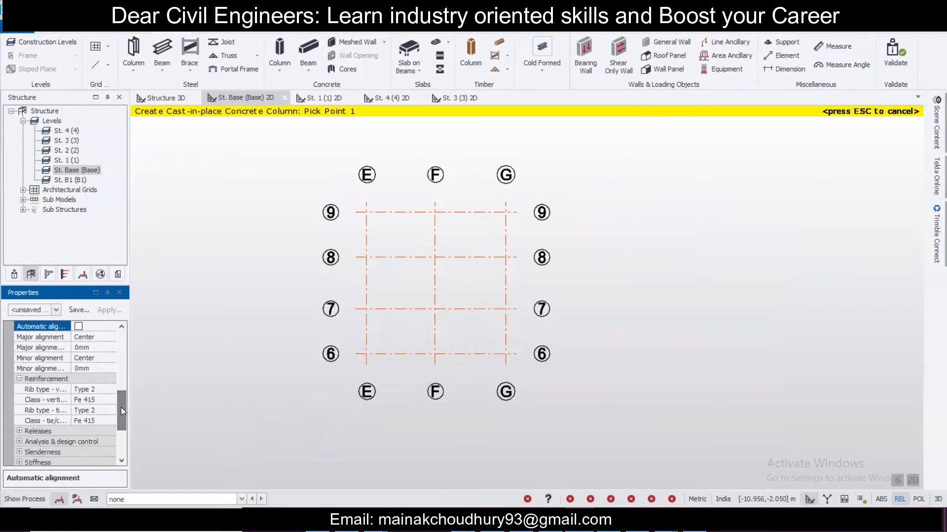
{"action": "left_click", "coordinate": [110, 400]}
{"action": "left_click", "coordinate": [111, 401]}
{"action": "left_click", "coordinate": [98, 421]}
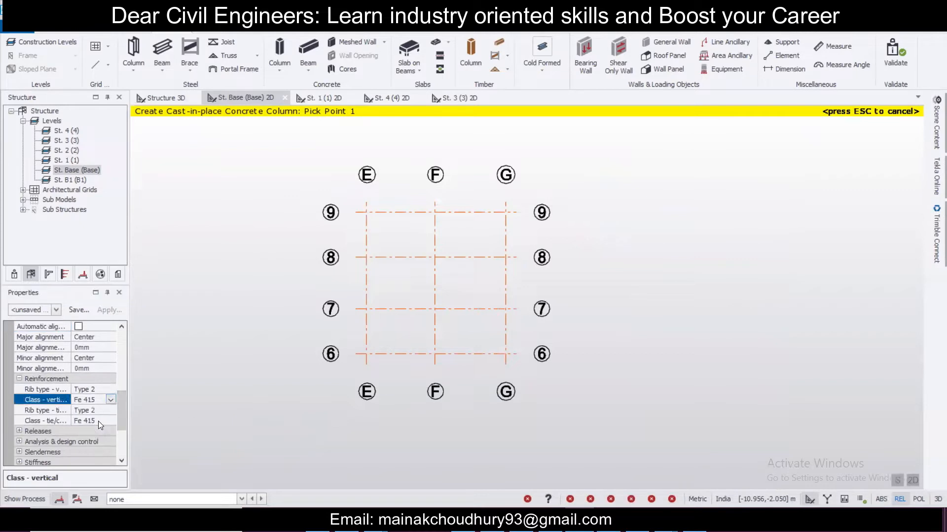
{"action": "left_click", "coordinate": [105, 420]}
{"action": "left_click", "coordinate": [110, 421]}
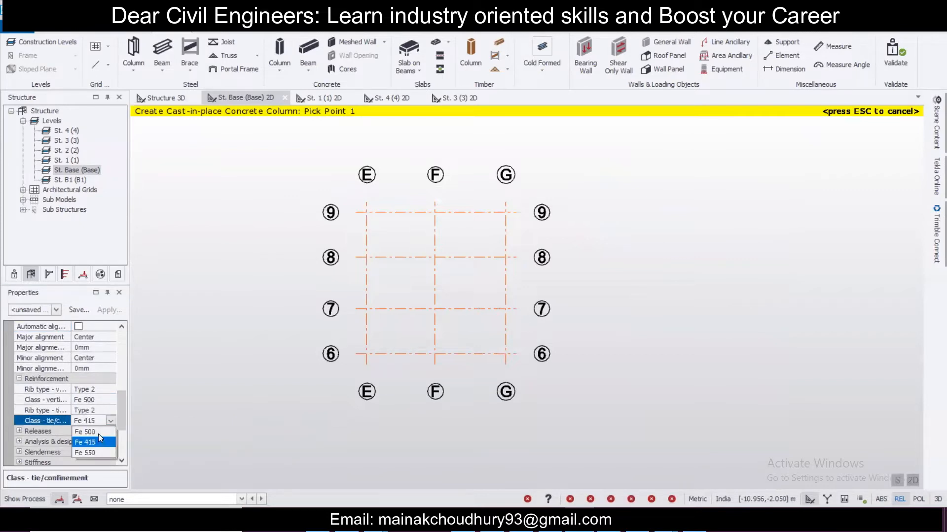
{"action": "left_click", "coordinate": [98, 432]}
Check the available concrete grades for the column, keeping M 20.
{"action": "left_click_drag", "start_coordinate": [123, 417], "coordinate": [114, 381]}
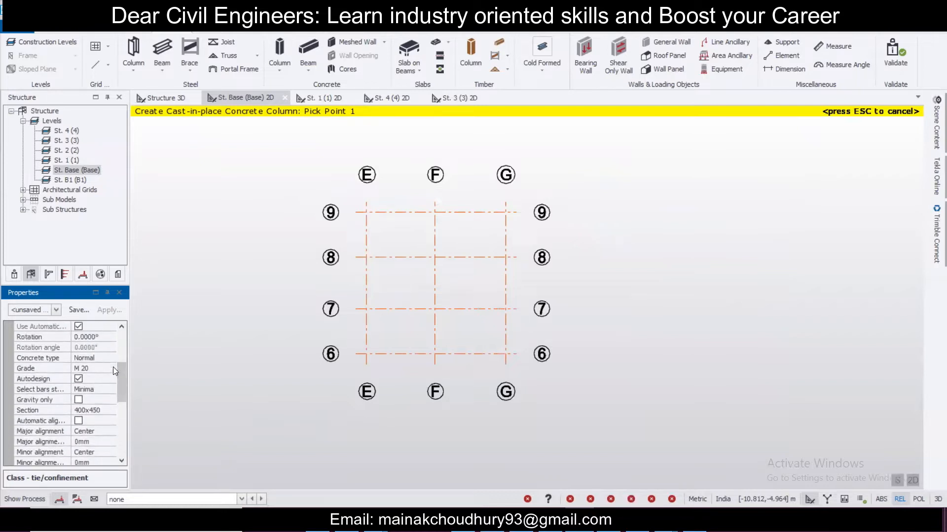
{"action": "left_click", "coordinate": [112, 370]}
{"action": "left_click", "coordinate": [110, 368]}
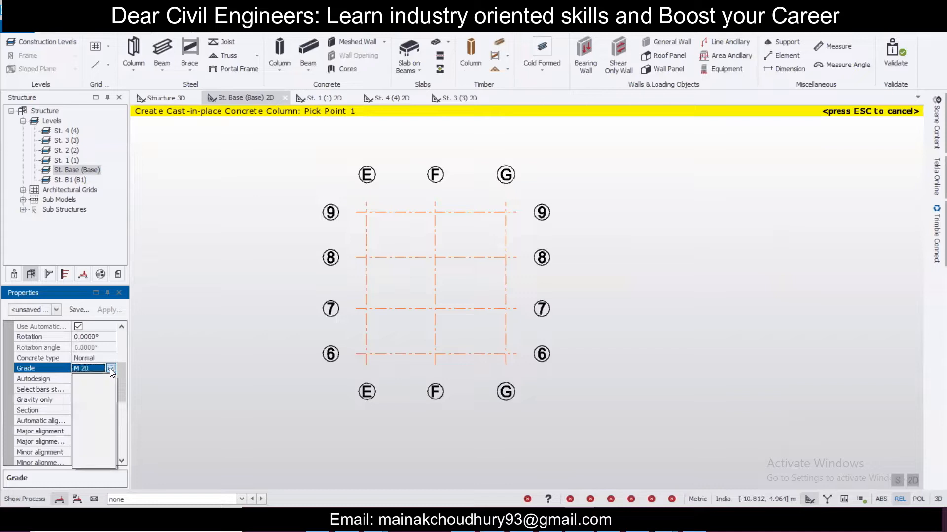
{"action": "left_click", "coordinate": [111, 370]}
Save the column properties as property set C400x450 and make it the active set.
{"action": "left_click_drag", "start_coordinate": [123, 383], "coordinate": [123, 357]}
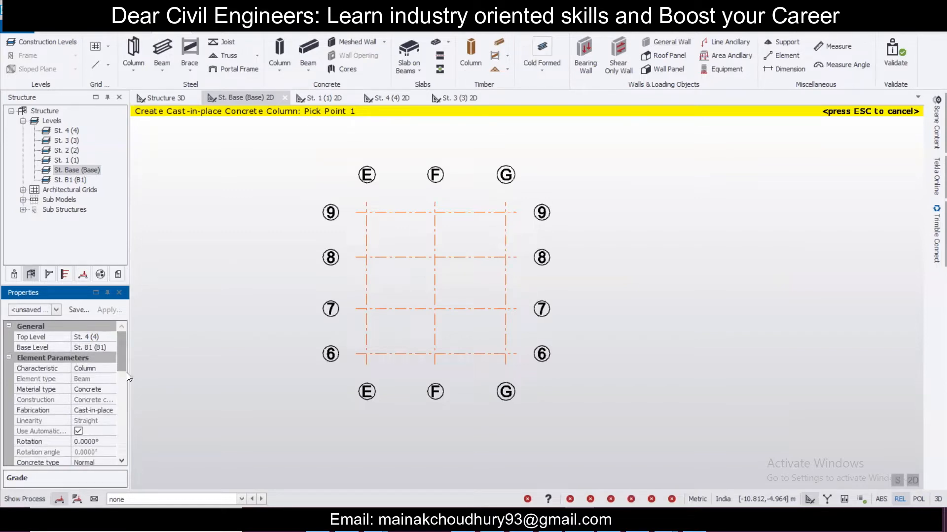
{"action": "left_click", "coordinate": [75, 309]}
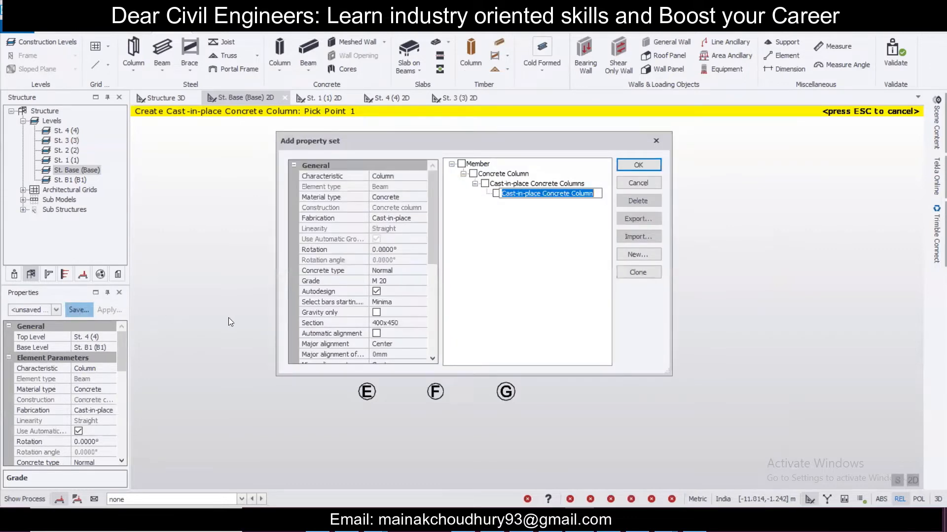
{"action": "type", "text": "C400x450"}
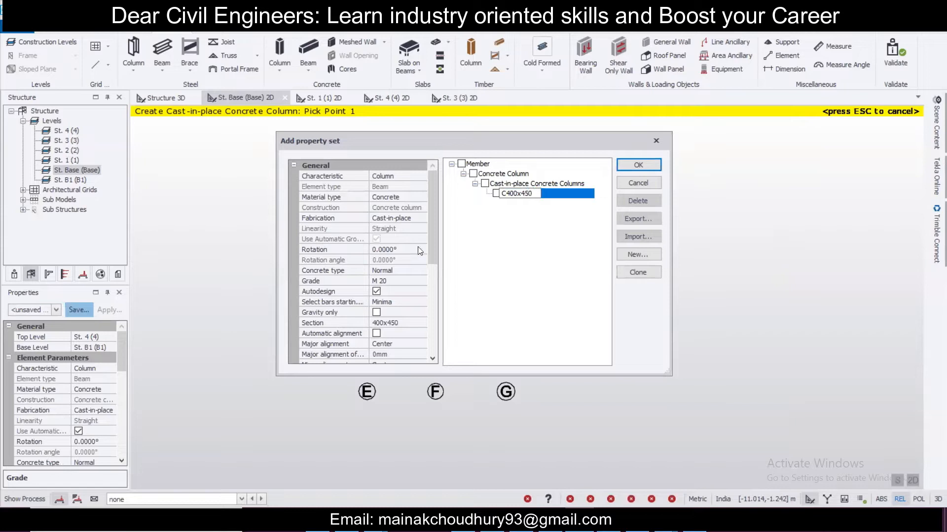
{"action": "left_click", "coordinate": [638, 164]}
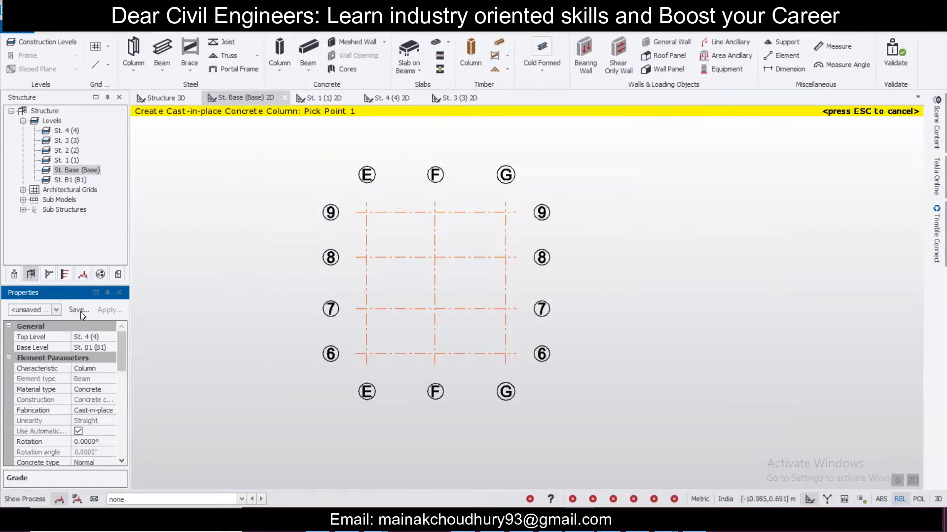
{"action": "left_click", "coordinate": [56, 310]}
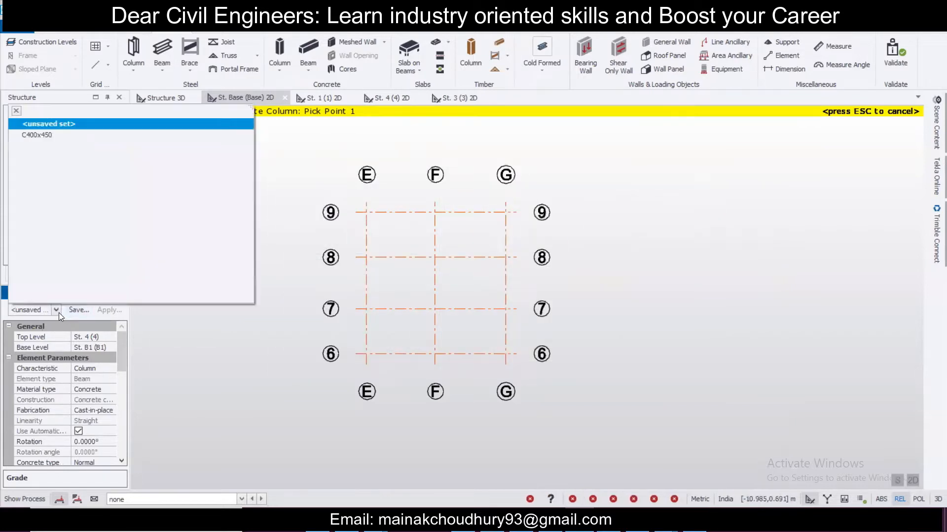
{"action": "left_click", "coordinate": [58, 135]}
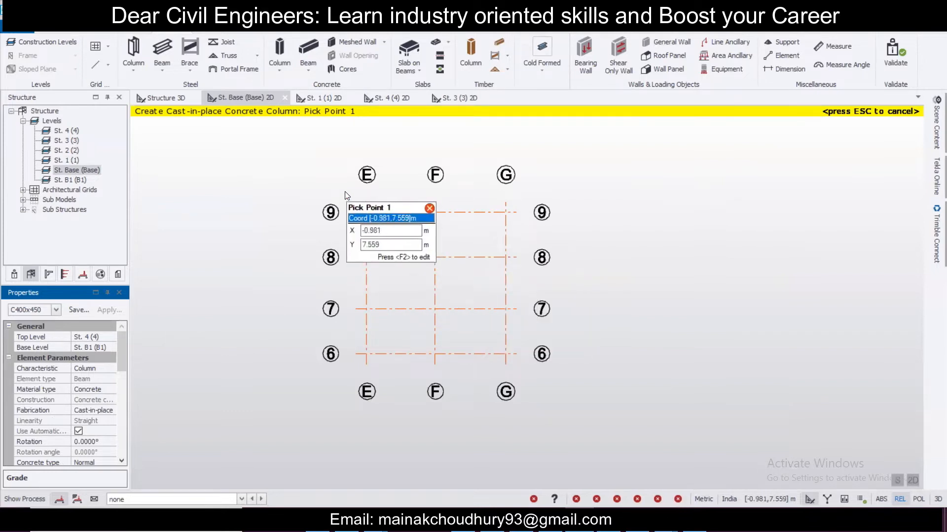
Try placing columns at all grid intersections with one selection window, and undo the placement.
{"action": "left_click_drag", "start_coordinate": [345, 192], "coordinate": [528, 369]}
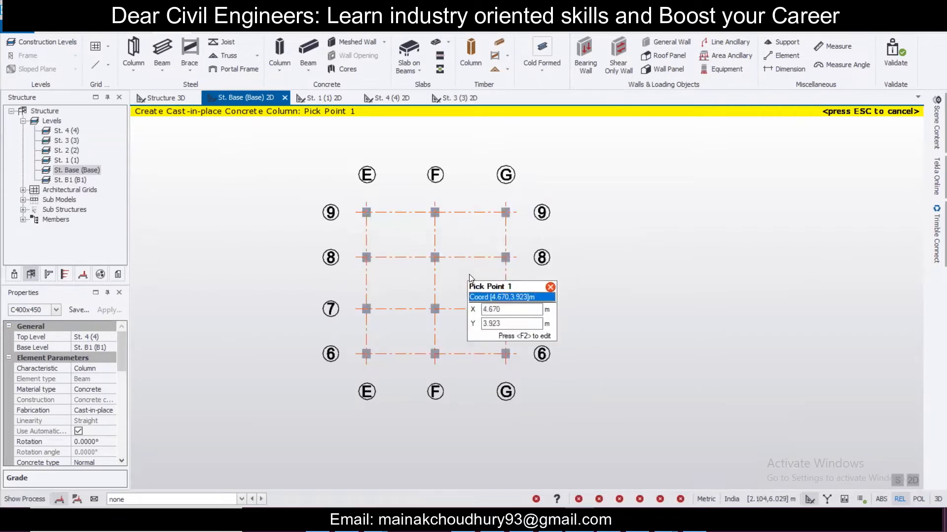
{"action": "scroll", "coordinate": [519, 326], "scroll_direction": "up", "scroll_amount": 2}
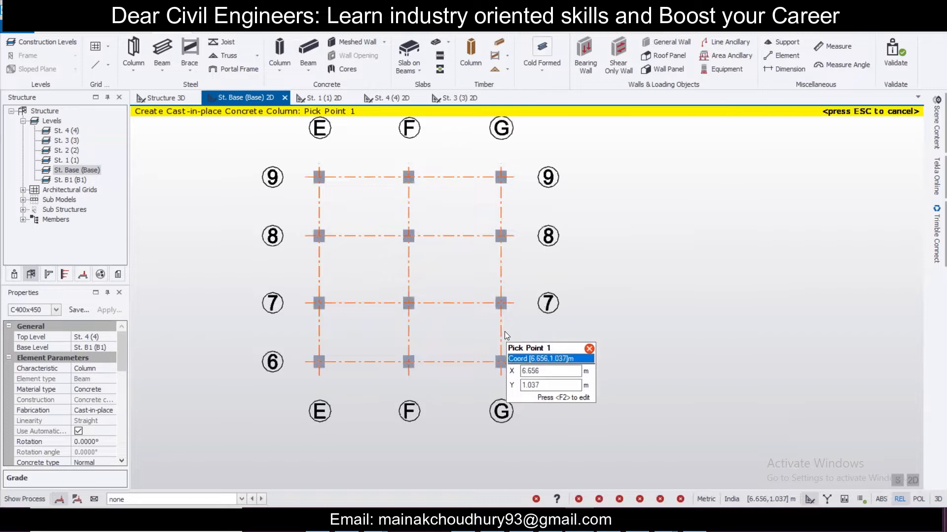
{"action": "key", "text": "ctrl+z"}
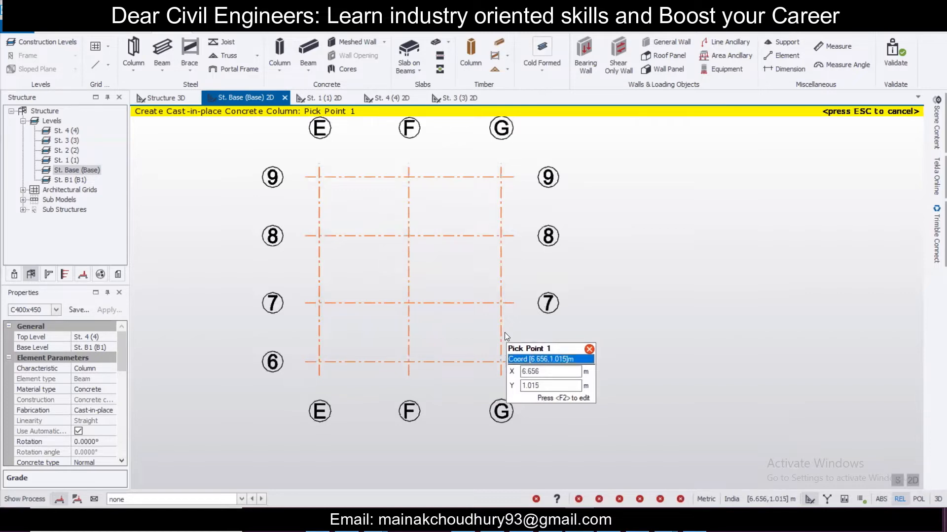
Try placing individual columns at intersections E/9 and F/9, and undo both.
{"action": "left_click", "coordinate": [319, 177]}
{"action": "left_click", "coordinate": [407, 177]}
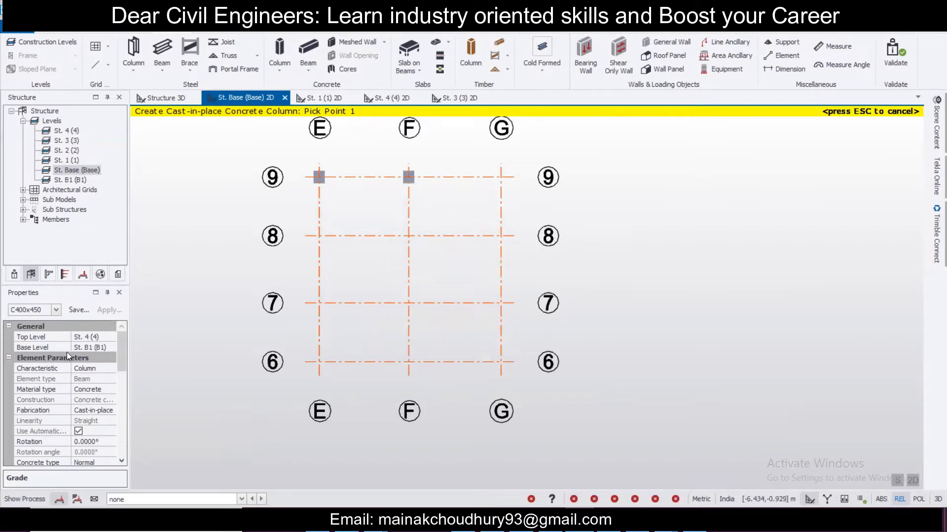
{"action": "key", "text": "ctrl+z"}
{"action": "key", "text": "ctrl+z"}
Place C400x450 columns at all intersections of grids E–G and 6–9, check them in 3D, and end column placement in the St. Base view.
{"action": "left_click_drag", "start_coordinate": [282, 151], "coordinate": [532, 379]}
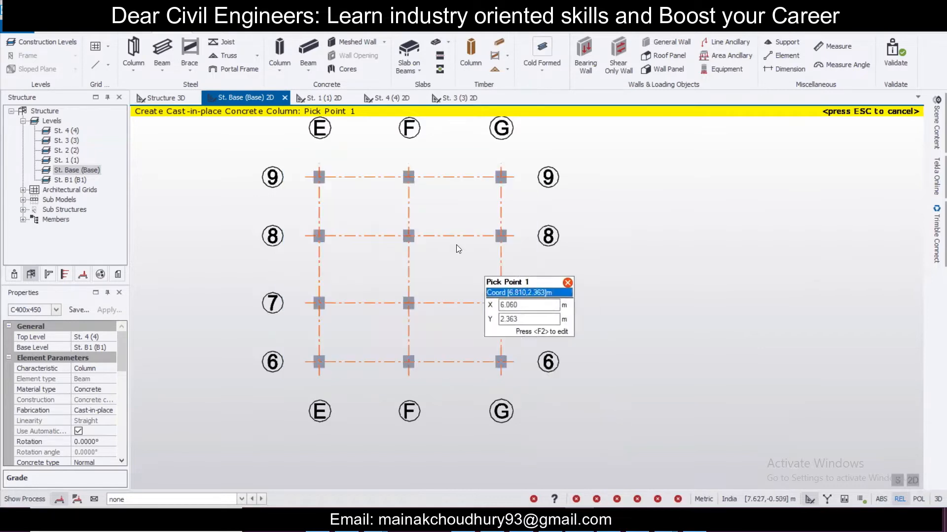
{"action": "scroll", "coordinate": [430, 283], "scroll_direction": "up", "scroll_amount": 1}
{"action": "scroll", "coordinate": [429, 283], "scroll_direction": "down", "scroll_amount": 1}
{"action": "middle_click_drag", "start_coordinate": [424, 269], "coordinate": [442, 291]}
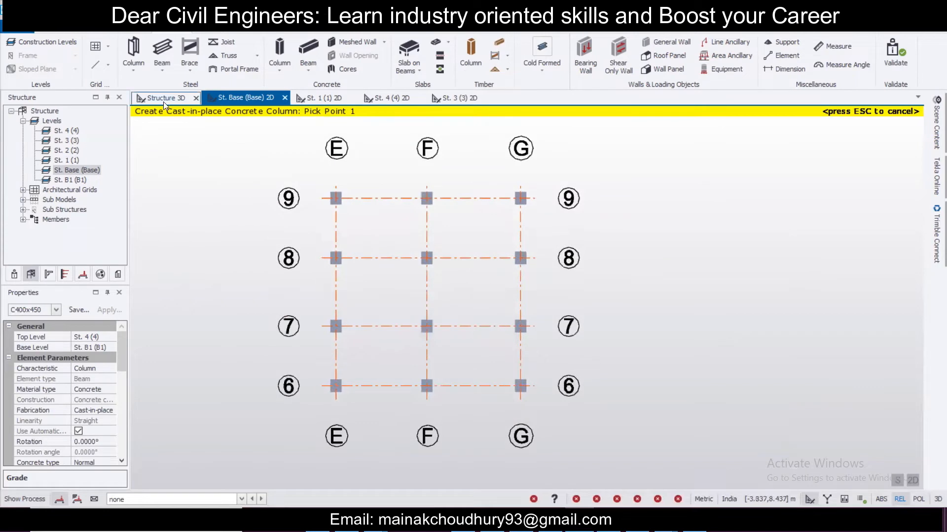
{"action": "left_click", "coordinate": [164, 102]}
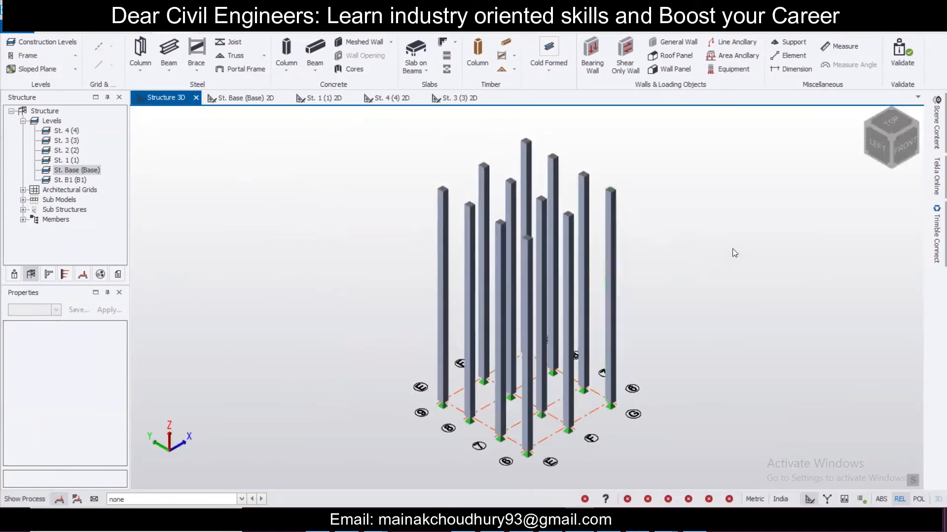
{"action": "middle_click_drag", "start_coordinate": [732, 242], "coordinate": [623, 240], "text": "shift"}
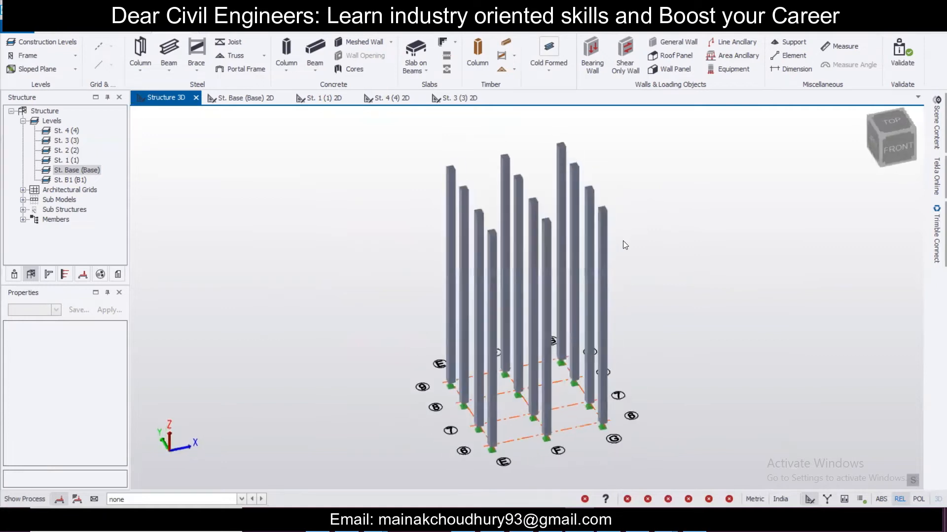
{"action": "left_click", "coordinate": [242, 96]}
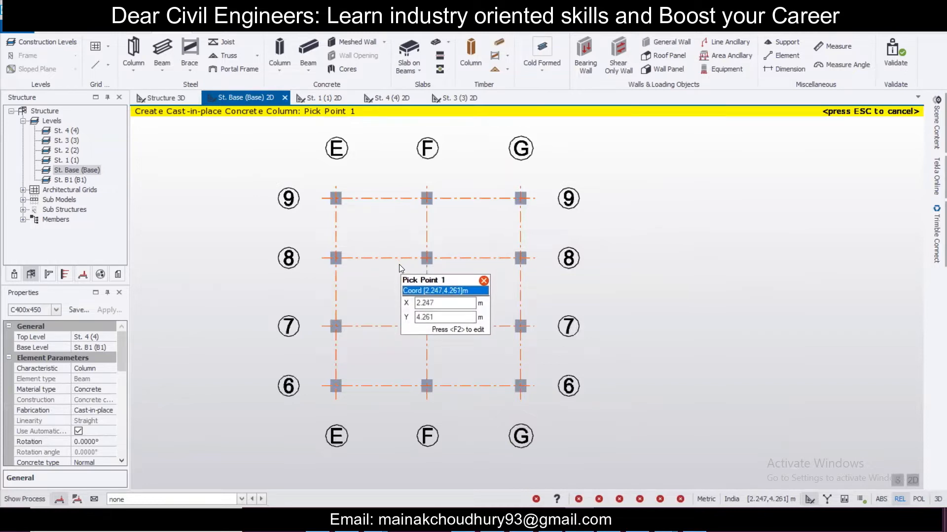
{"action": "key", "text": "Escape"}
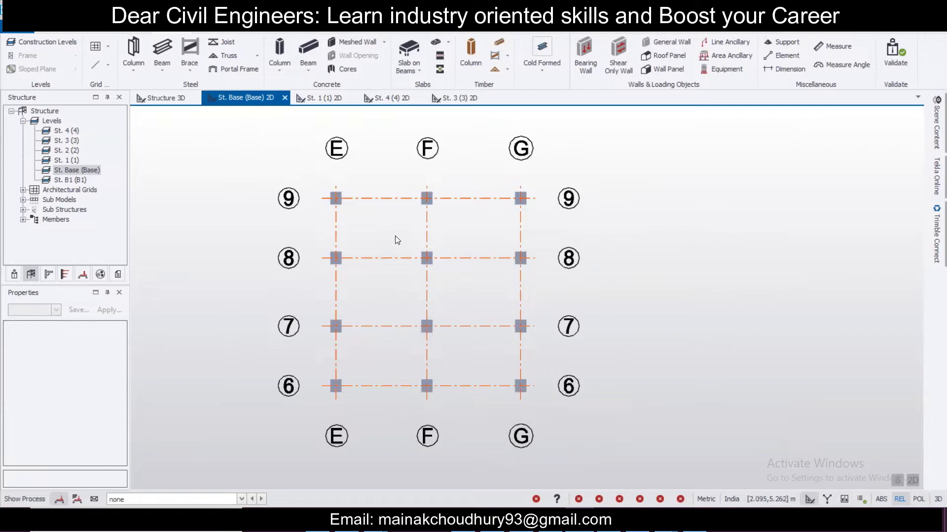
Start a cast-in-place concrete beam and set the depth of its 250 mm wide rectangular section to 400 mm.
{"action": "left_click", "coordinate": [315, 52]}
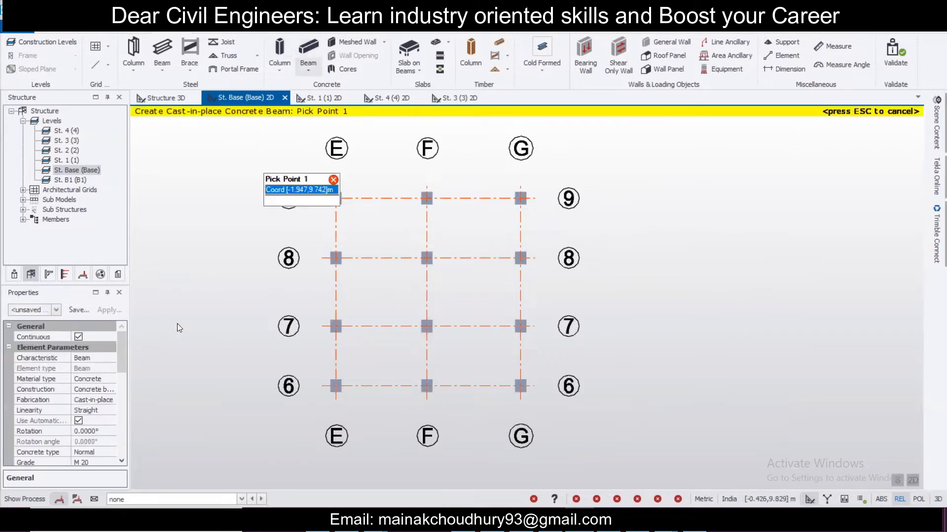
{"action": "left_click_drag", "start_coordinate": [123, 342], "coordinate": [125, 365]}
{"action": "left_click", "coordinate": [110, 419]}
{"action": "left_click", "coordinate": [111, 422]}
{"action": "left_click", "coordinate": [102, 441]}
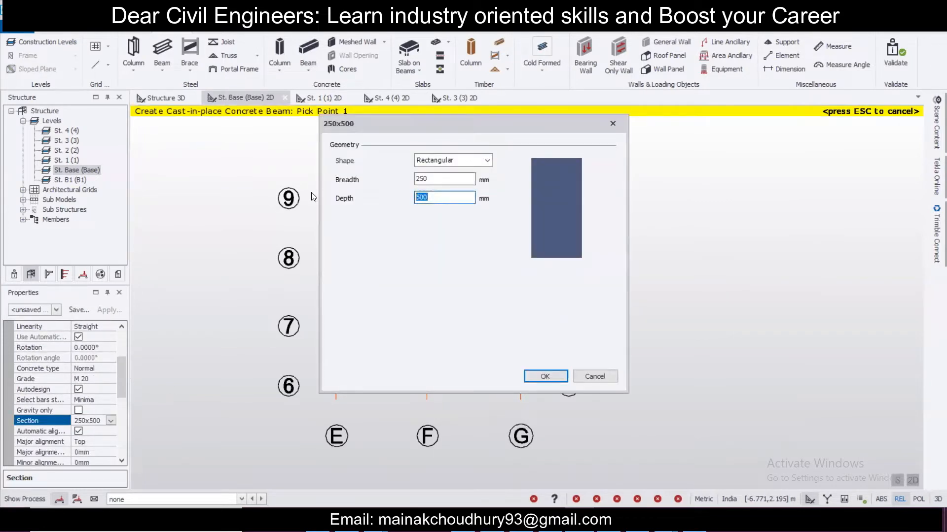
{"action": "type", "text": "400"}
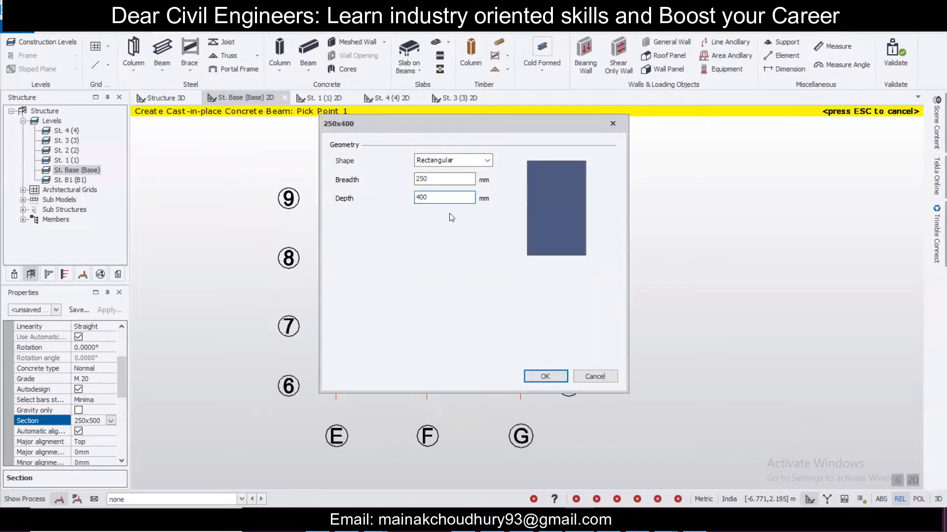
{"action": "left_click", "coordinate": [544, 376]}
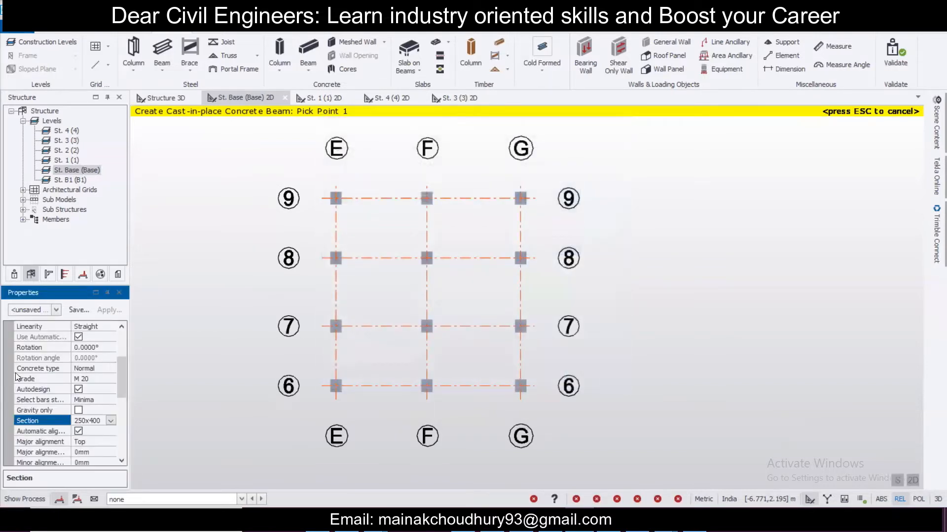
Set the beam's longitudinal and stirrup reinforcement classes to Fe 500.
{"action": "scroll", "coordinate": [126, 365], "scroll_direction": "down", "scroll_amount": 3}
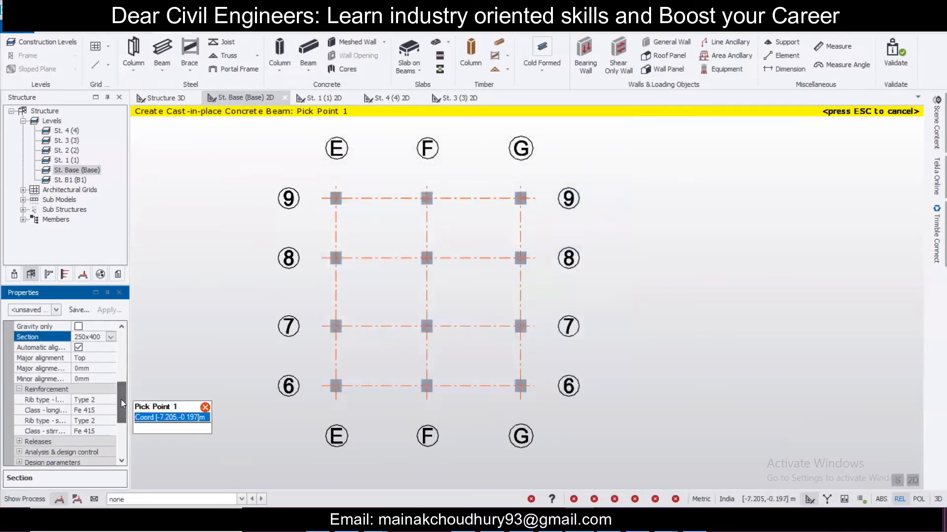
{"action": "left_click", "coordinate": [110, 409]}
{"action": "left_click", "coordinate": [111, 410]}
{"action": "left_click", "coordinate": [95, 433]}
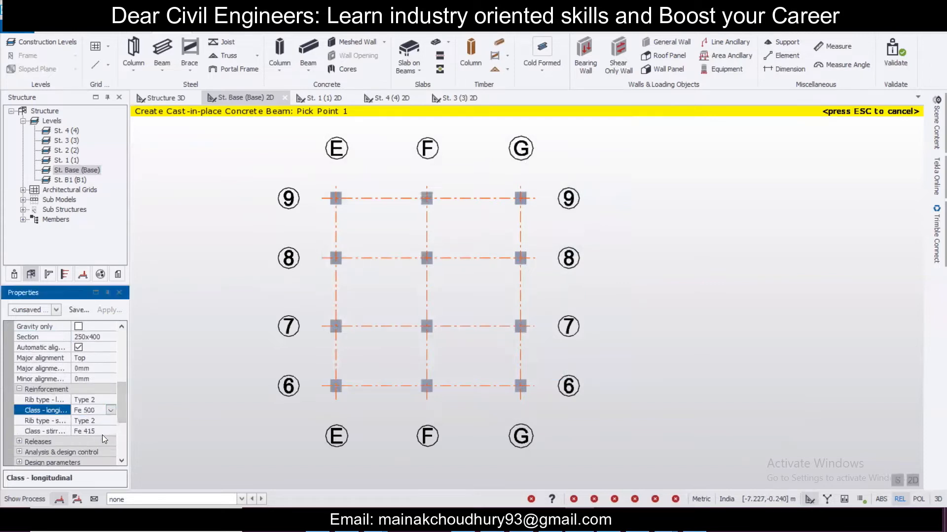
{"action": "left_click", "coordinate": [110, 432]}
{"action": "left_click", "coordinate": [110, 431]}
{"action": "left_click", "coordinate": [95, 447]}
Save the beam properties as property set B250x400 and make it the active set.
{"action": "left_click_drag", "start_coordinate": [121, 424], "coordinate": [119, 351]}
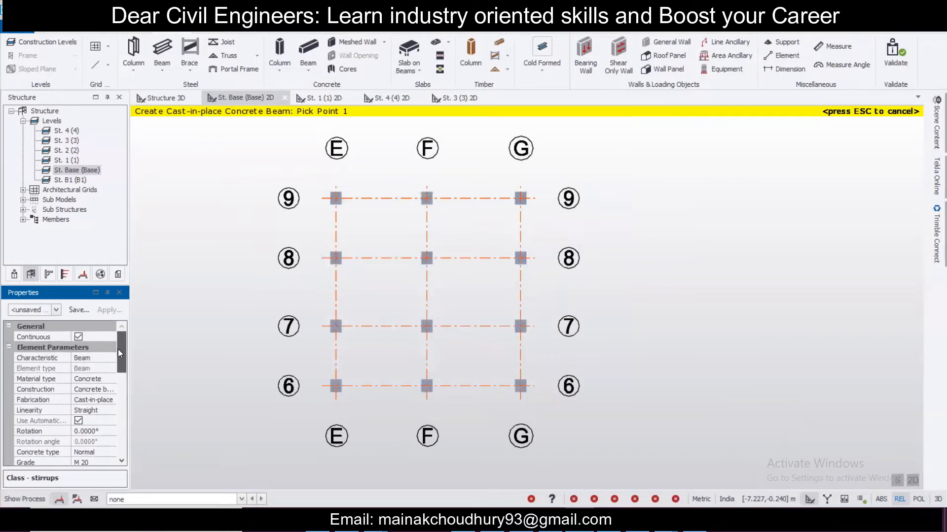
{"action": "left_click", "coordinate": [75, 311]}
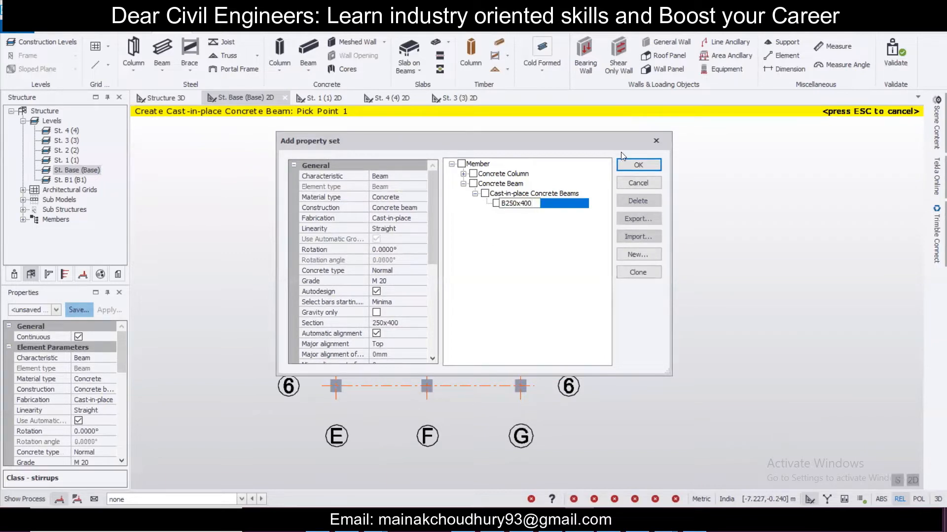
{"action": "left_click", "coordinate": [650, 167]}
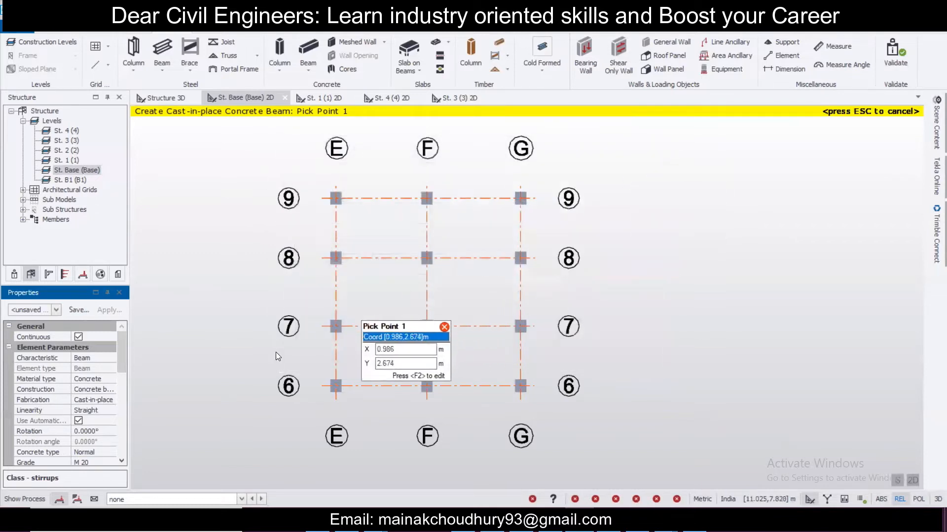
{"action": "left_click", "coordinate": [58, 310]}
{"action": "left_click", "coordinate": [49, 133]}
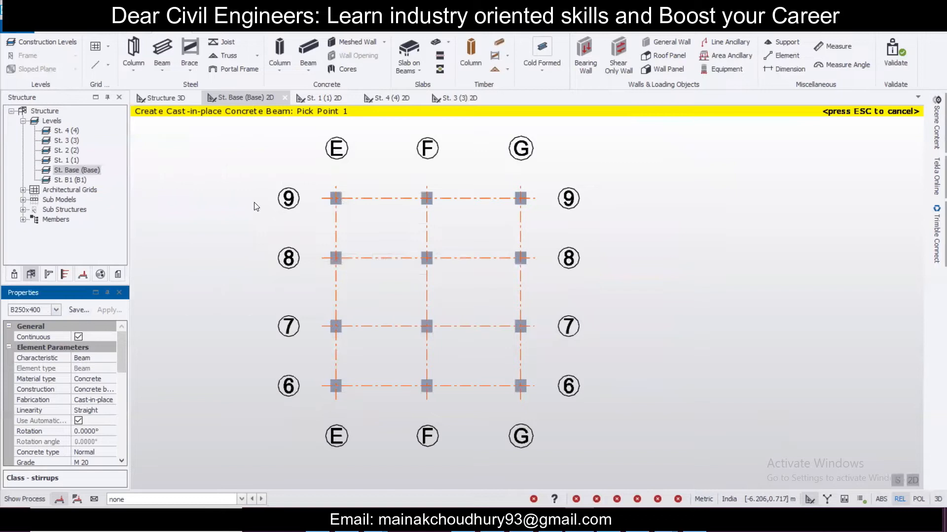
Try placing a B250x400 beam along grid 9 from E to F, and undo it.
{"action": "left_click", "coordinate": [336, 199]}
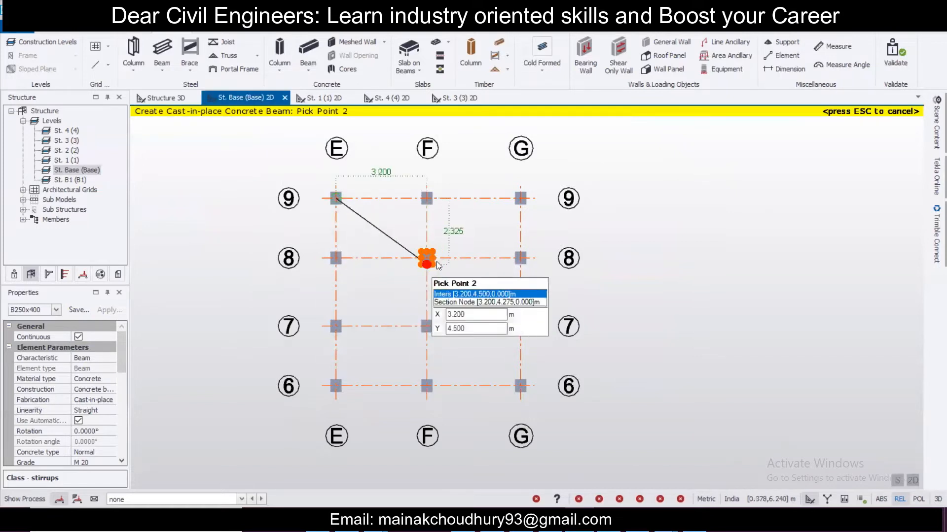
{"action": "left_click", "coordinate": [428, 200]}
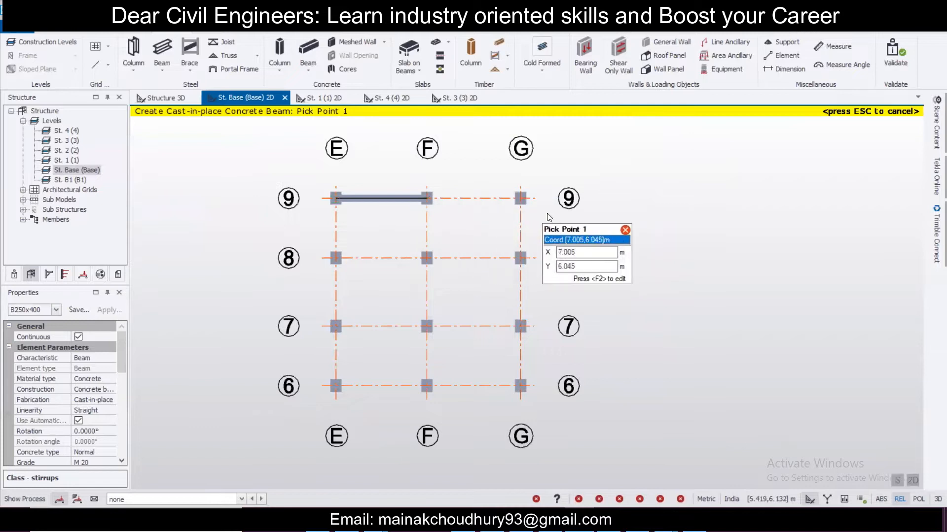
{"action": "key", "text": "ctrl+z"}
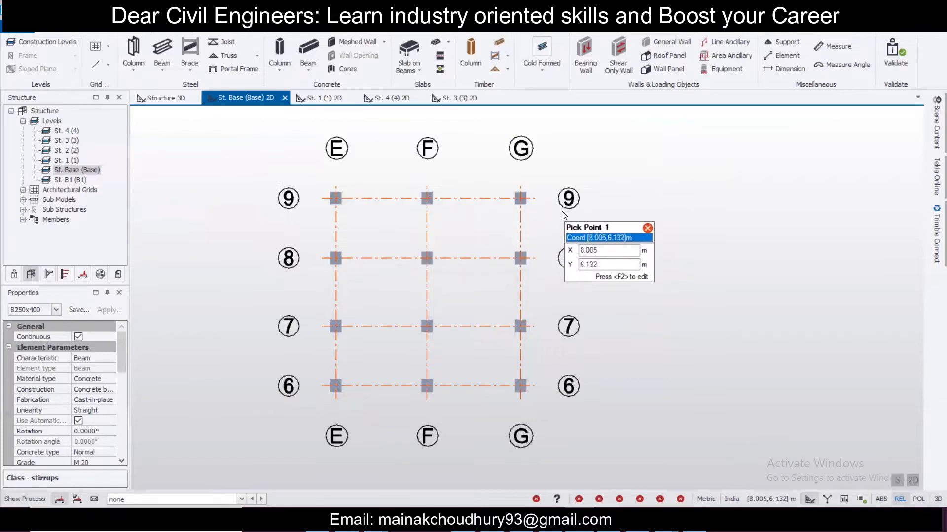
Place B250x400 beams along all grid lines E to G and 6 to 9 at the base level, and view the structure in 3D.
{"action": "left_click_drag", "start_coordinate": [314, 174], "coordinate": [600, 235]}
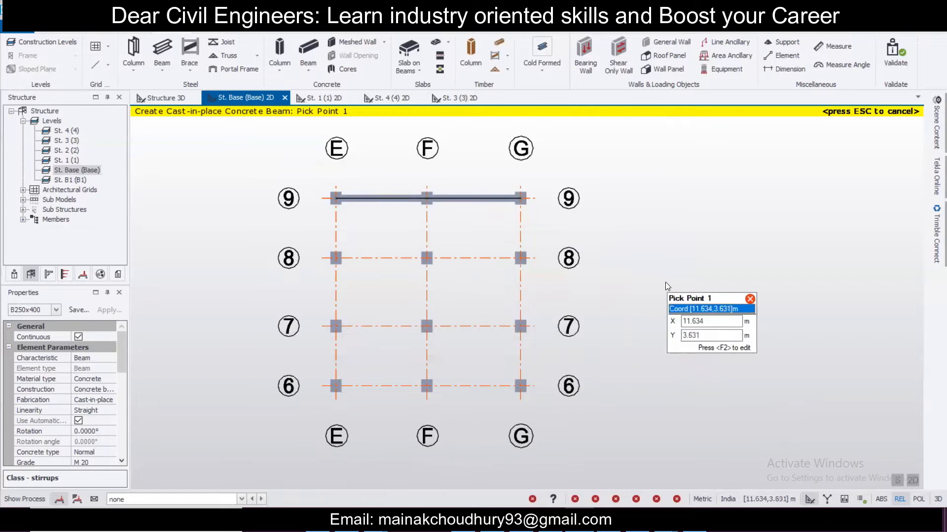
{"action": "key", "text": "ctrl+z"}
{"action": "left_click_drag", "start_coordinate": [309, 166], "coordinate": [569, 407]}
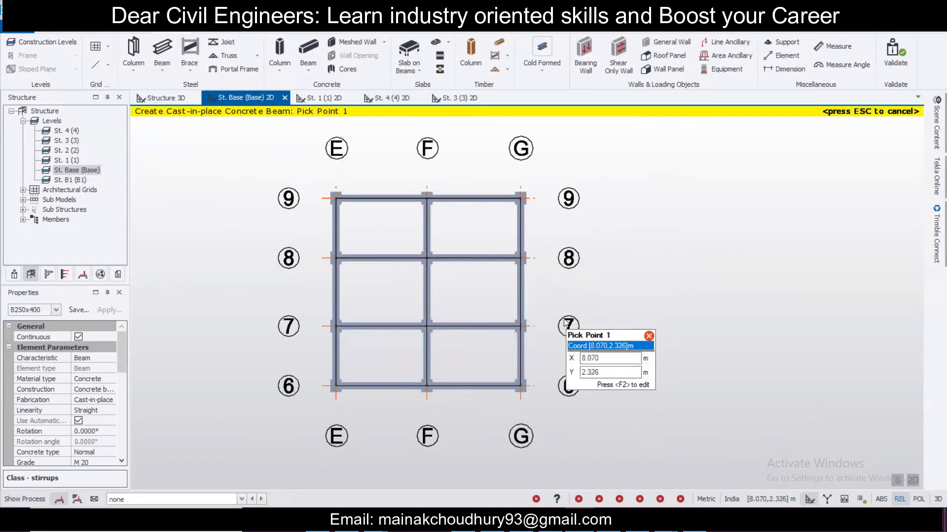
{"action": "scroll", "coordinate": [472, 310], "scroll_direction": "up", "scroll_amount": 2}
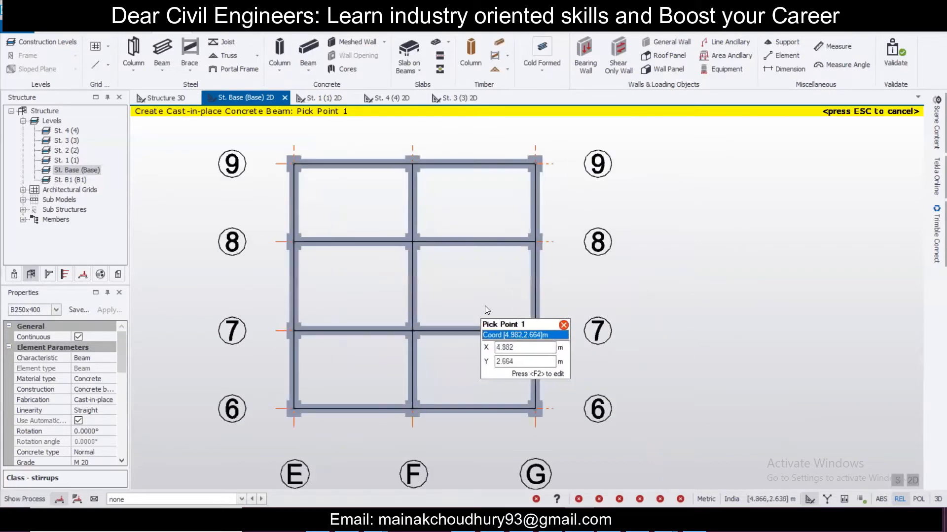
{"action": "scroll", "coordinate": [484, 305], "scroll_direction": "down", "scroll_amount": 2}
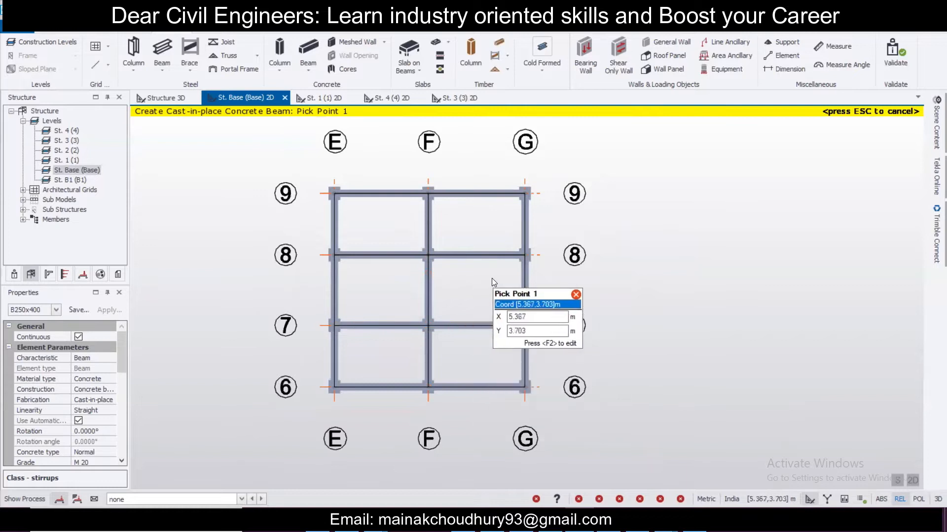
{"action": "scroll", "coordinate": [445, 328], "scroll_direction": "up", "scroll_amount": 2}
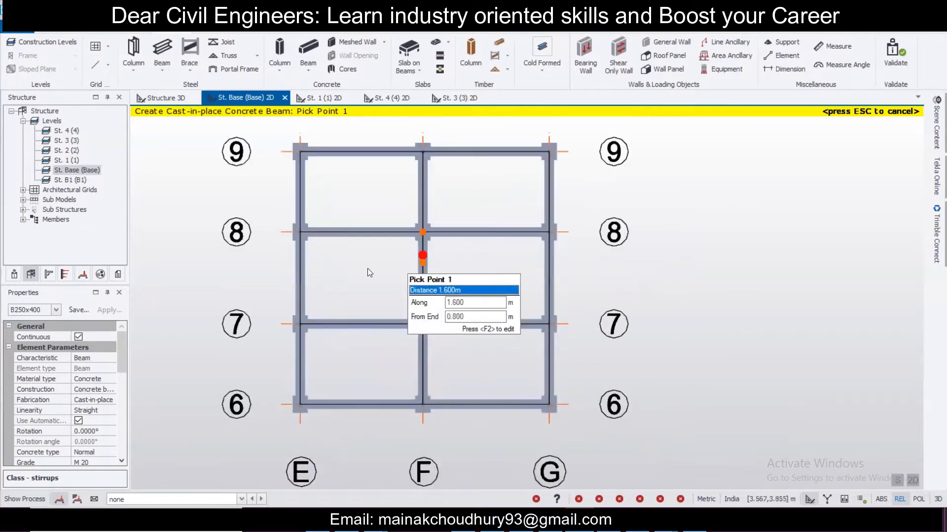
{"action": "key", "text": "Escape"}
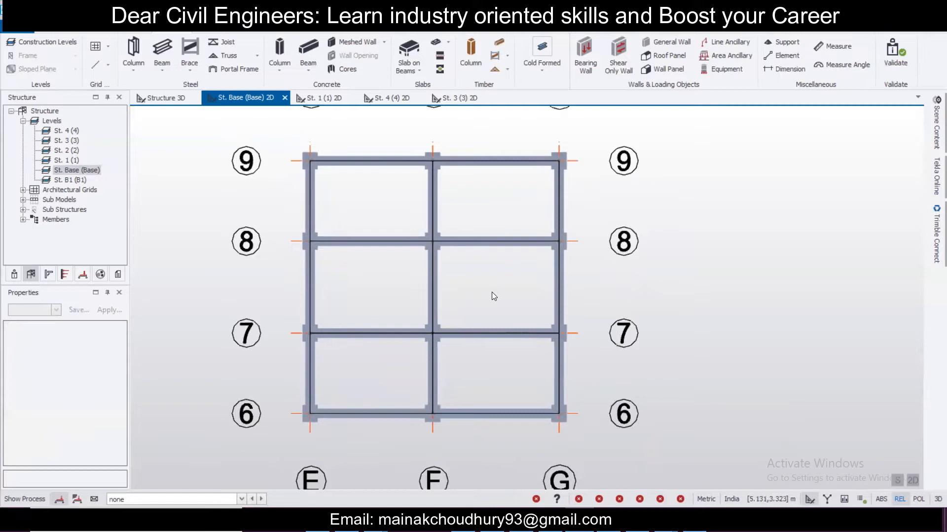
{"action": "left_click", "coordinate": [151, 101]}
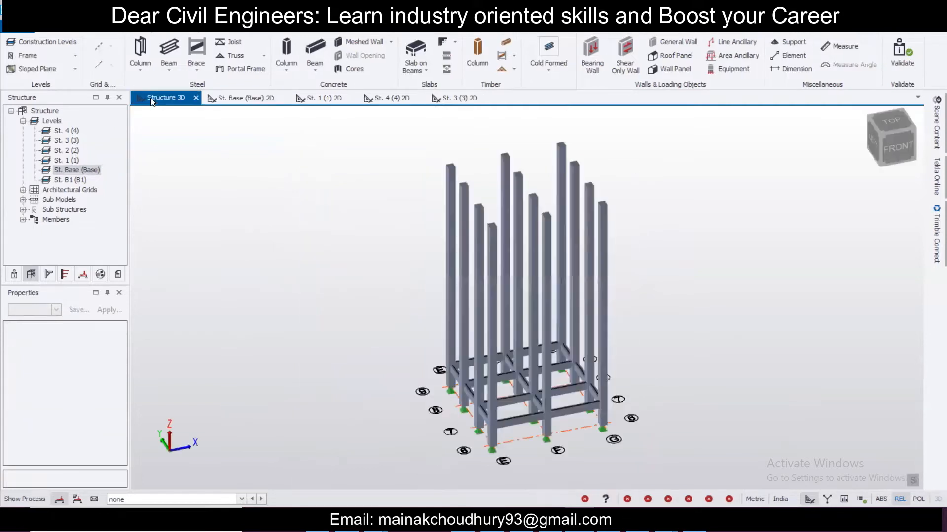
{"action": "middle_click_drag", "start_coordinate": [528, 416], "coordinate": [323, 412]}
{"action": "scroll", "coordinate": [554, 427], "scroll_direction": "up", "scroll_amount": 3}
Place concrete beams with the B250x400 property set along all grid lines on level St. 1.
{"action": "double_click", "coordinate": [69, 163]}
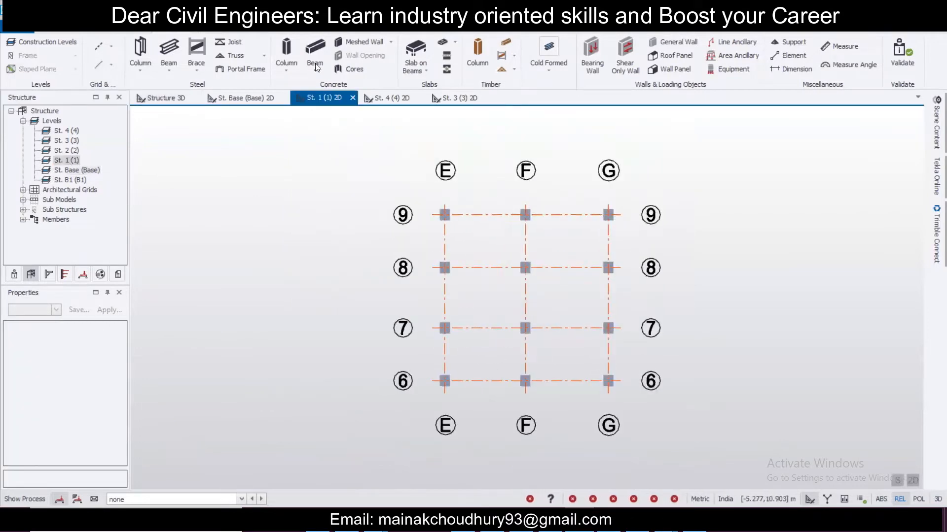
{"action": "left_click", "coordinate": [316, 47]}
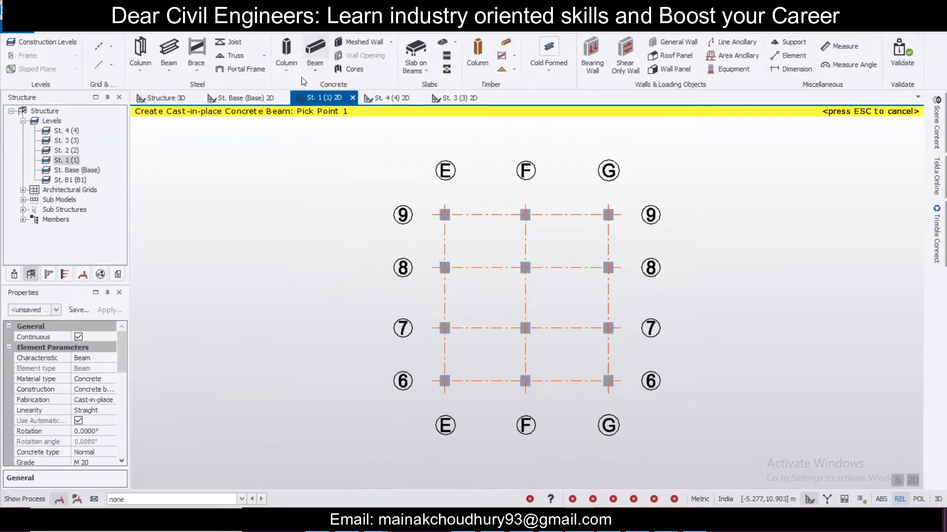
{"action": "left_click", "coordinate": [56, 310]}
{"action": "left_click", "coordinate": [57, 139]}
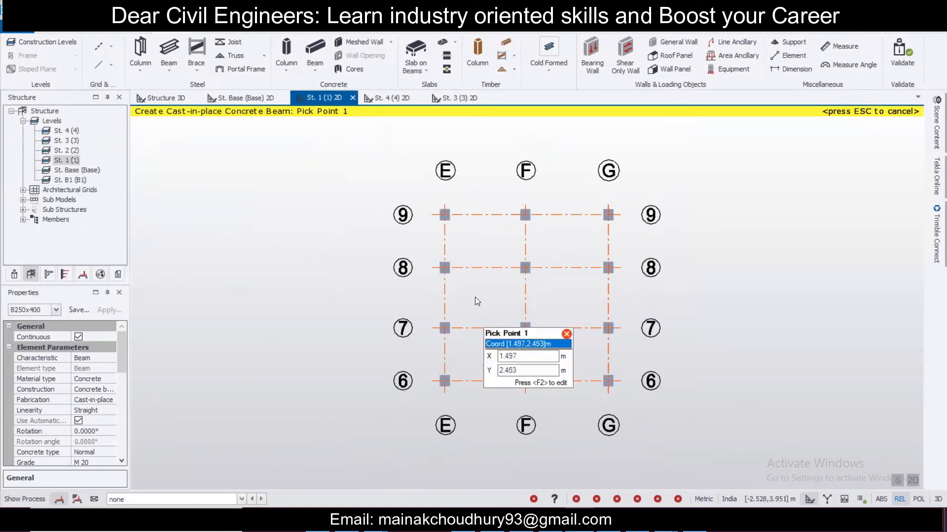
{"action": "left_click_drag", "start_coordinate": [425, 191], "coordinate": [666, 437]}
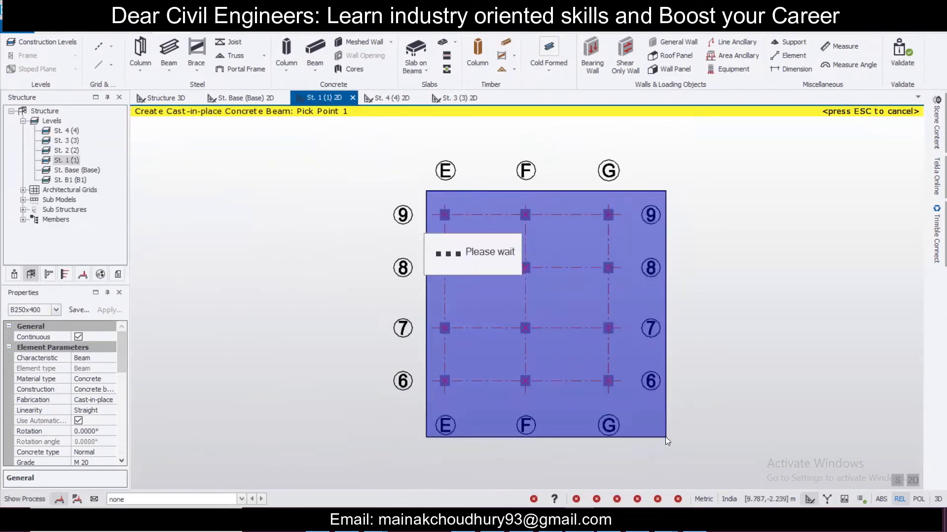
Create slabs on beams in all six bays of level St. 1, and view the structure in 3D.
{"action": "left_click", "coordinate": [425, 51]}
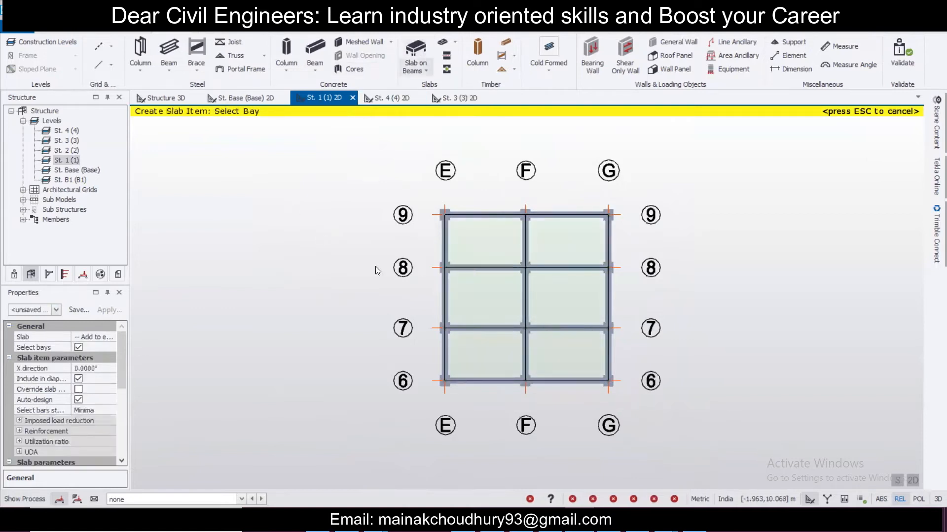
{"action": "mouse_move", "coordinate": [499, 244]}
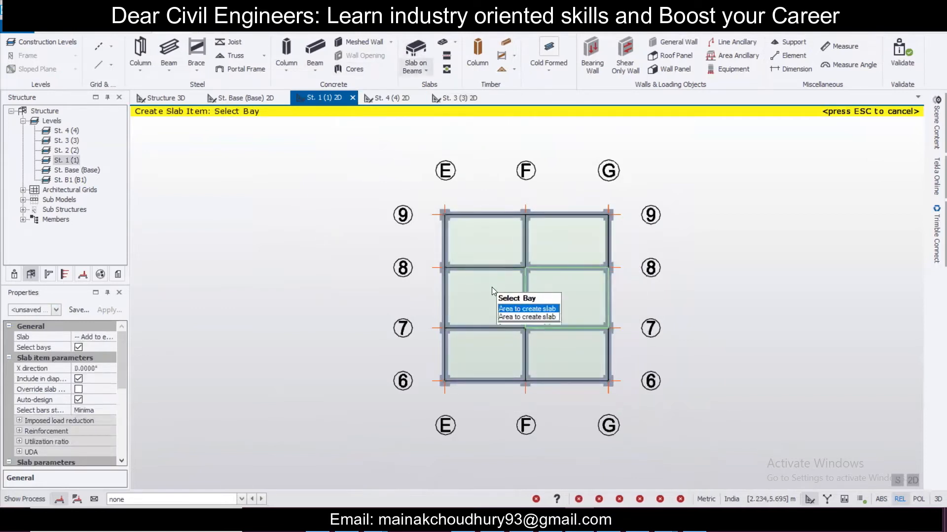
{"action": "left_click", "coordinate": [572, 362]}
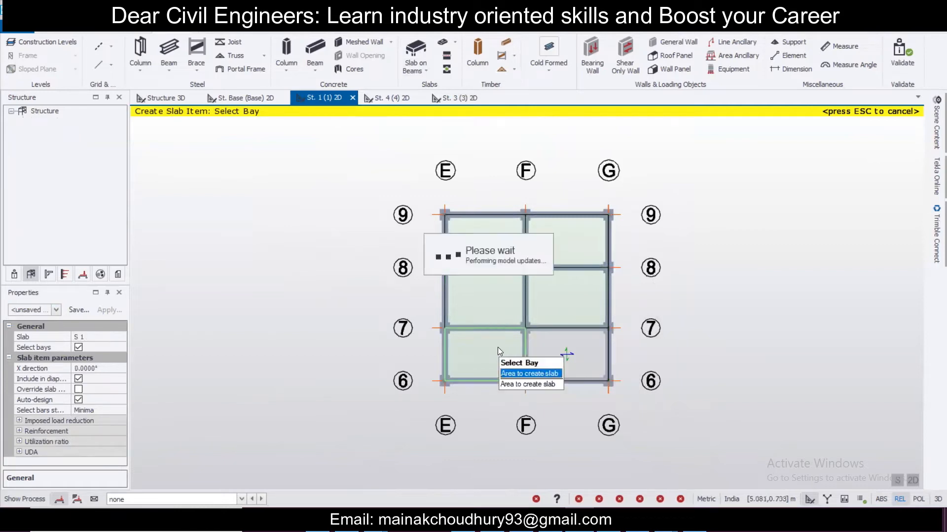
{"action": "left_click", "coordinate": [482, 298]}
{"action": "left_click", "coordinate": [573, 286]}
{"action": "left_click", "coordinate": [560, 239]}
{"action": "left_click", "coordinate": [490, 237]}
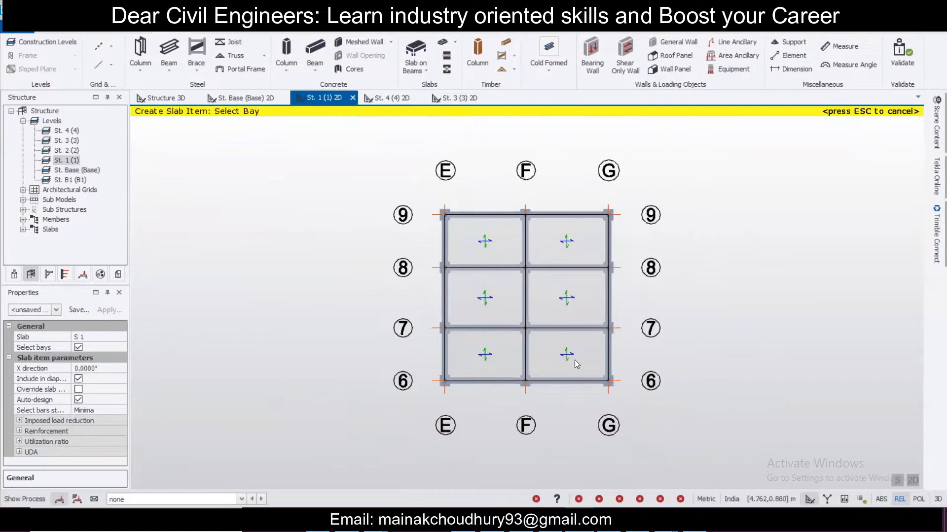
{"action": "left_click", "coordinate": [164, 98]}
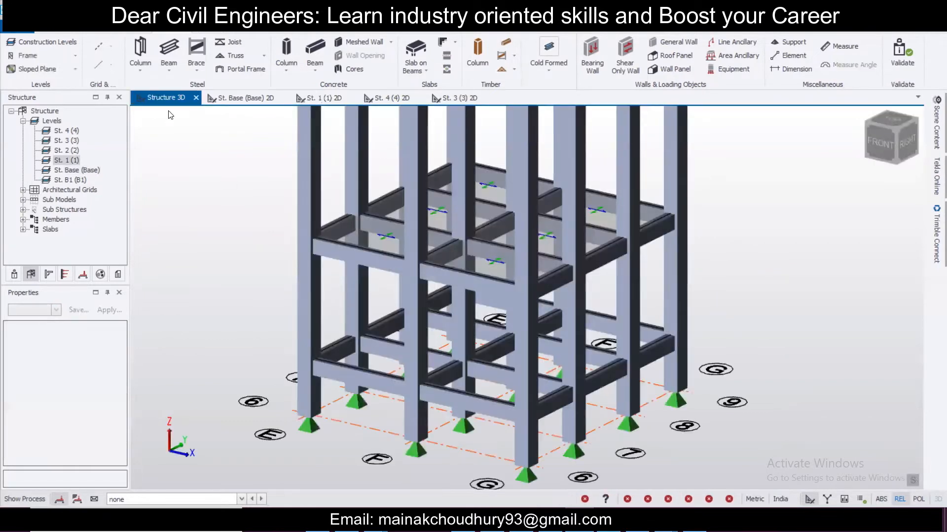
{"action": "right_click_drag", "start_coordinate": [433, 357], "coordinate": [664, 336]}
{"action": "middle_click_drag", "start_coordinate": [660, 257], "coordinate": [643, 285]}
{"action": "scroll", "coordinate": [642, 287], "scroll_direction": "down", "scroll_amount": 3}
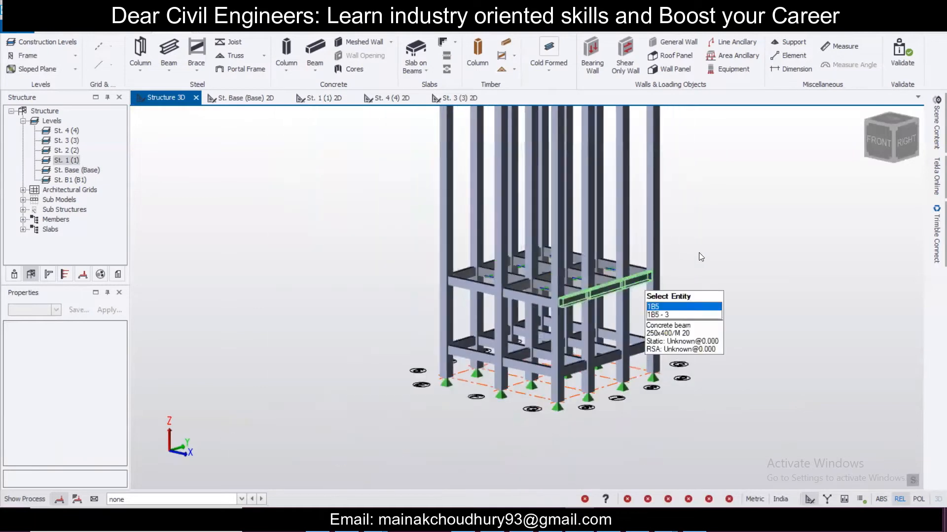
{"action": "middle_click_drag", "start_coordinate": [699, 252], "coordinate": [609, 329]}
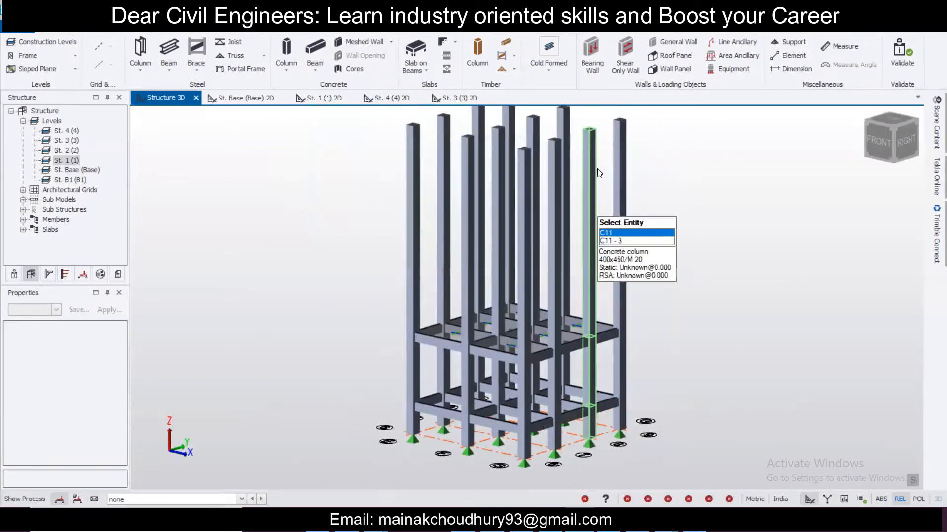
{"action": "right_click_drag", "start_coordinate": [699, 209], "coordinate": [699, 234]}
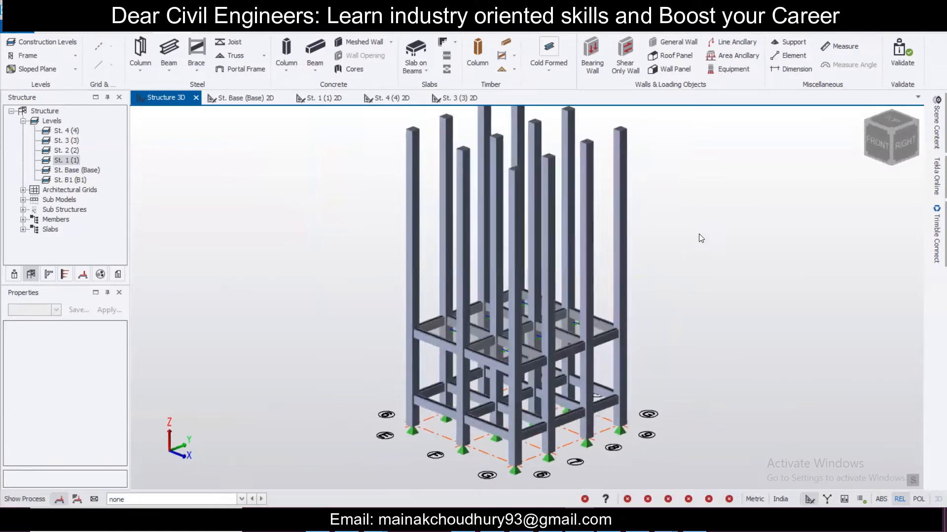
Set level 1 as the source for construction levels 2, 3 and 4 to replicate its beams and slabs.
{"action": "left_click", "coordinate": [59, 44]}
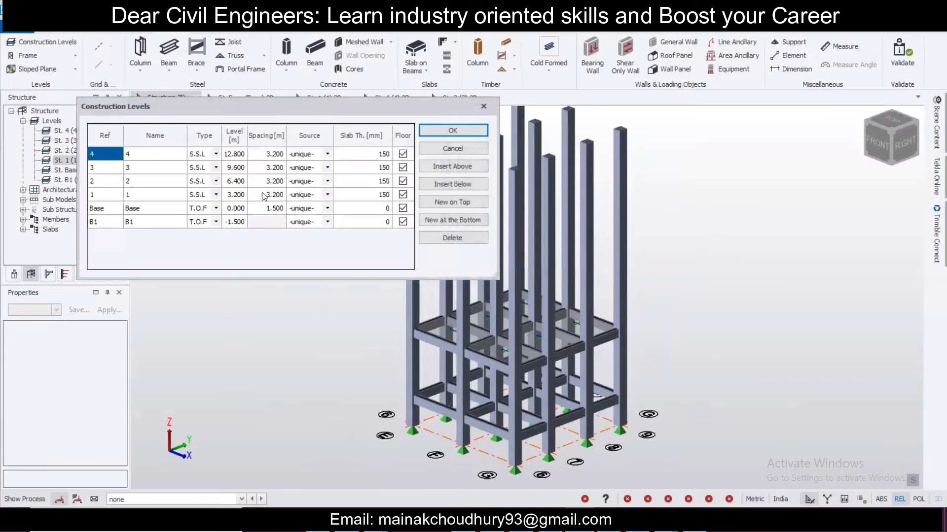
{"action": "left_click", "coordinate": [328, 182]}
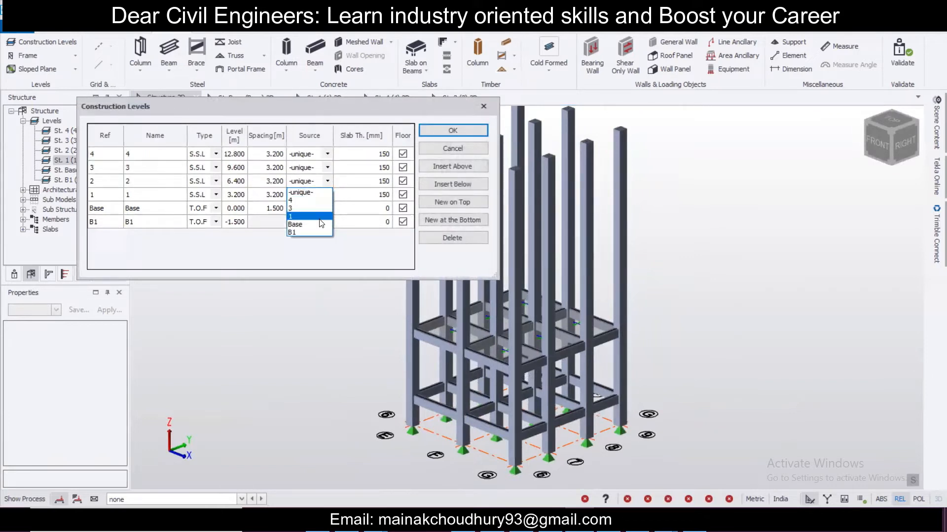
{"action": "left_click", "coordinate": [319, 217]}
{"action": "left_click", "coordinate": [328, 167]}
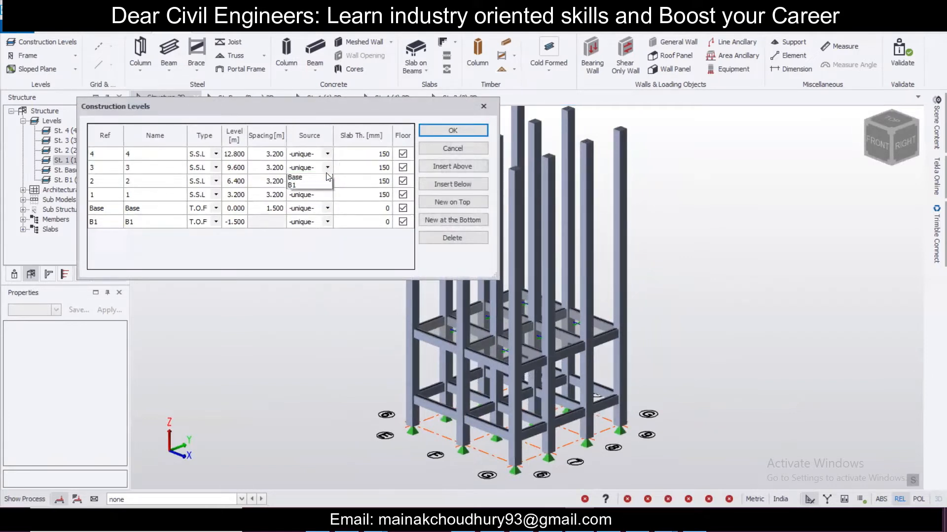
{"action": "left_click", "coordinate": [317, 196]}
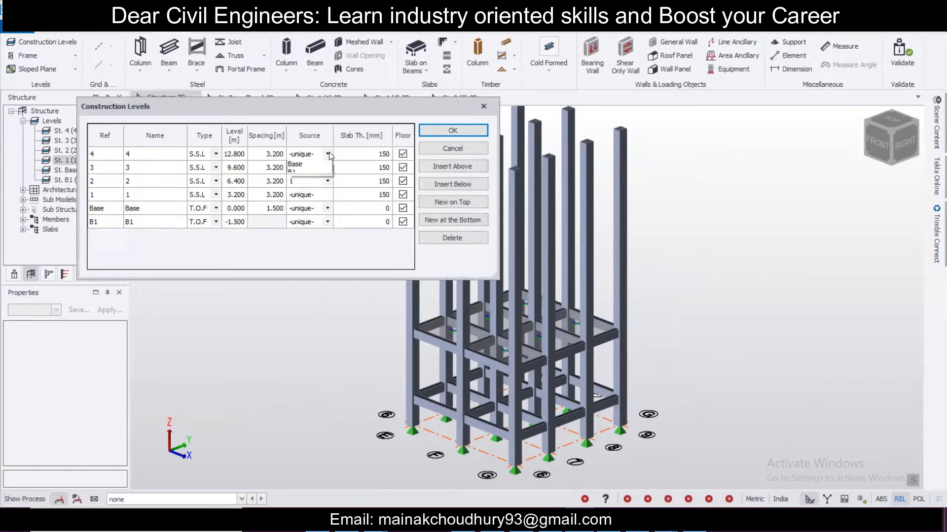
{"action": "left_click", "coordinate": [317, 174]}
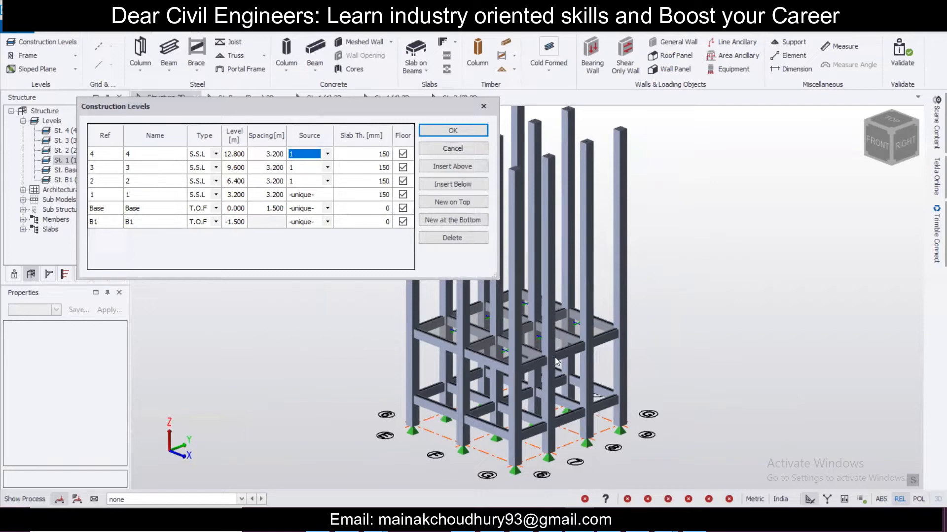
{"action": "left_click", "coordinate": [453, 131]}
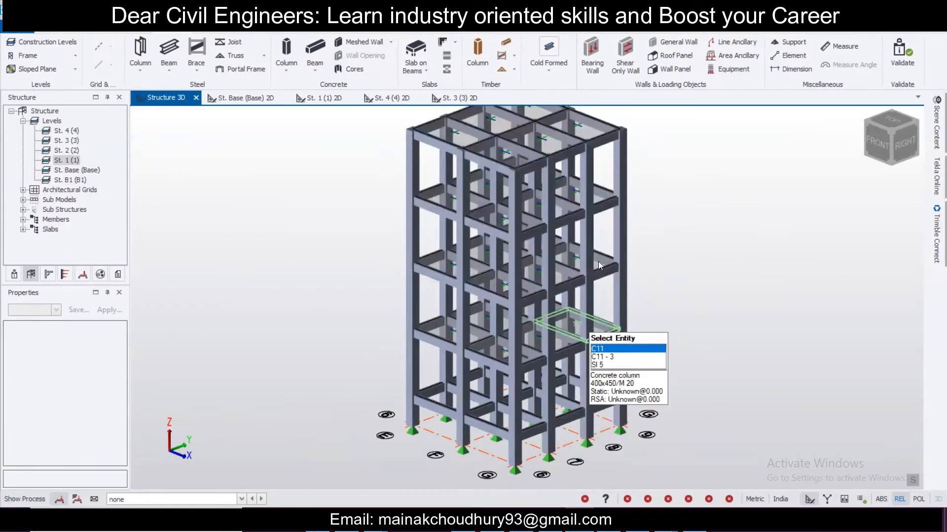
{"action": "right_click_drag", "start_coordinate": [712, 263], "coordinate": [548, 258]}
{"action": "right_click_drag", "start_coordinate": [740, 260], "coordinate": [691, 263]}
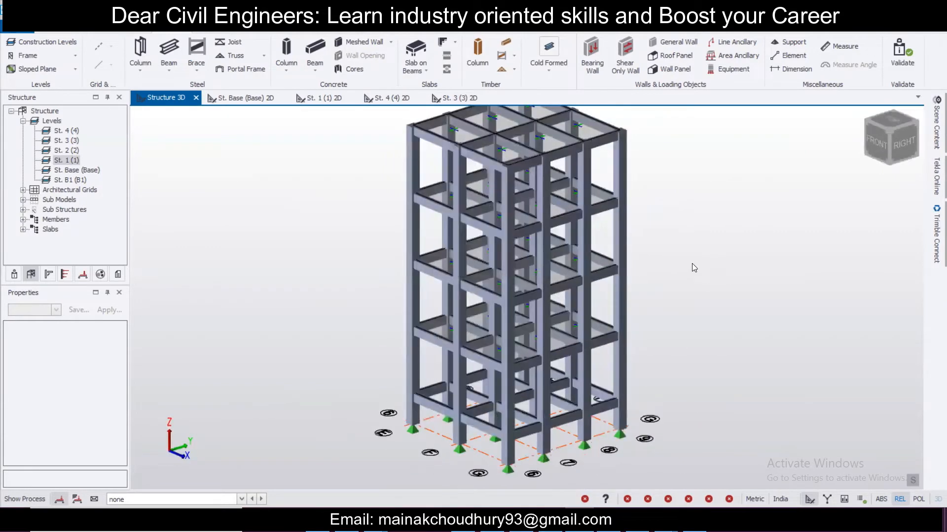
Set the source of construction levels 2, 3 and 4 back to unique so each floor is independent.
{"action": "left_click", "coordinate": [36, 45]}
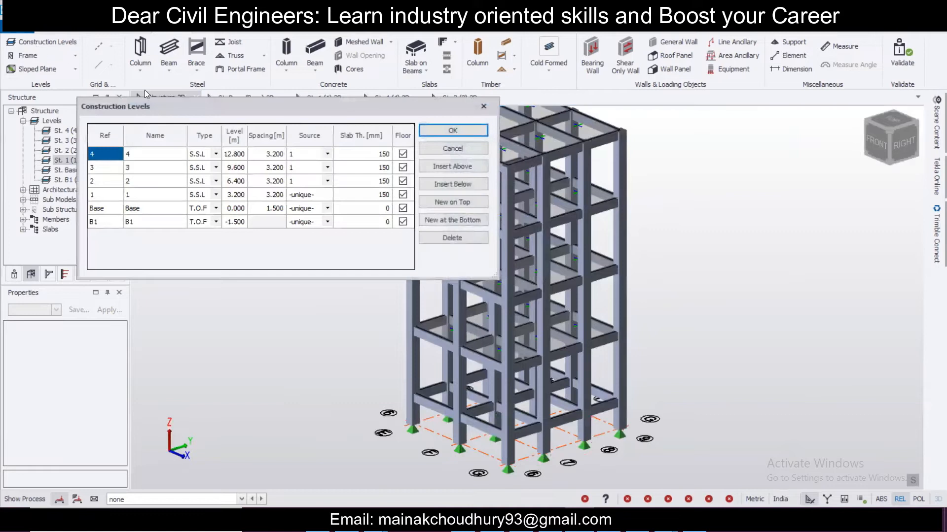
{"action": "left_click", "coordinate": [327, 181]}
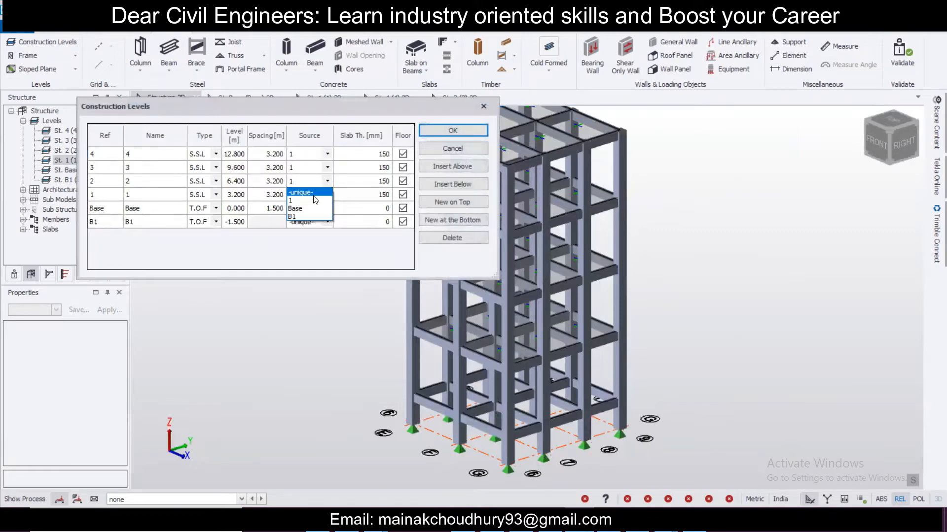
{"action": "left_click", "coordinate": [328, 168]}
{"action": "left_click", "coordinate": [328, 168]}
{"action": "left_click", "coordinate": [320, 180]}
{"action": "left_click", "coordinate": [327, 154]}
{"action": "left_click", "coordinate": [328, 154]}
{"action": "left_click", "coordinate": [303, 166]}
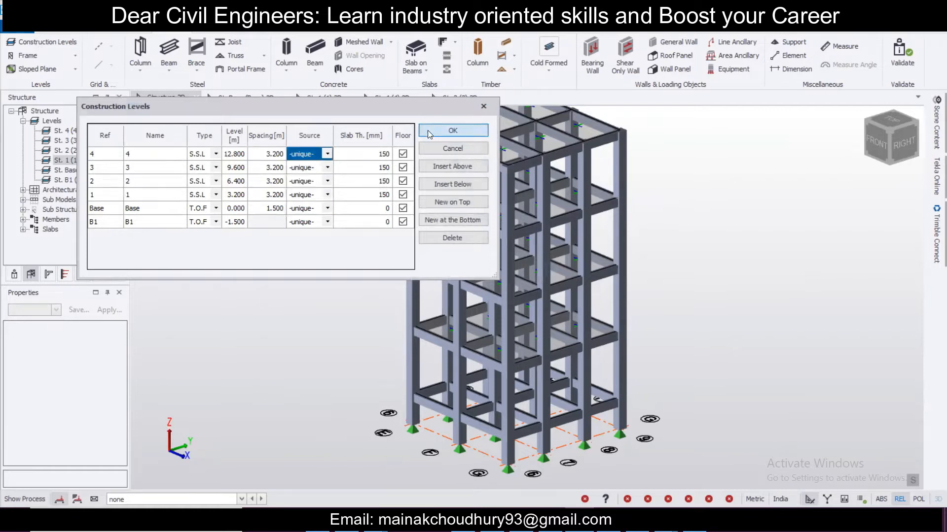
{"action": "left_click", "coordinate": [452, 131]}
{"action": "scroll", "coordinate": [668, 286], "scroll_direction": "up", "scroll_amount": 2}
{"action": "scroll", "coordinate": [688, 285], "scroll_direction": "down", "scroll_amount": 3}
{"action": "right_click_drag", "start_coordinate": [688, 285], "coordinate": [561, 219]}
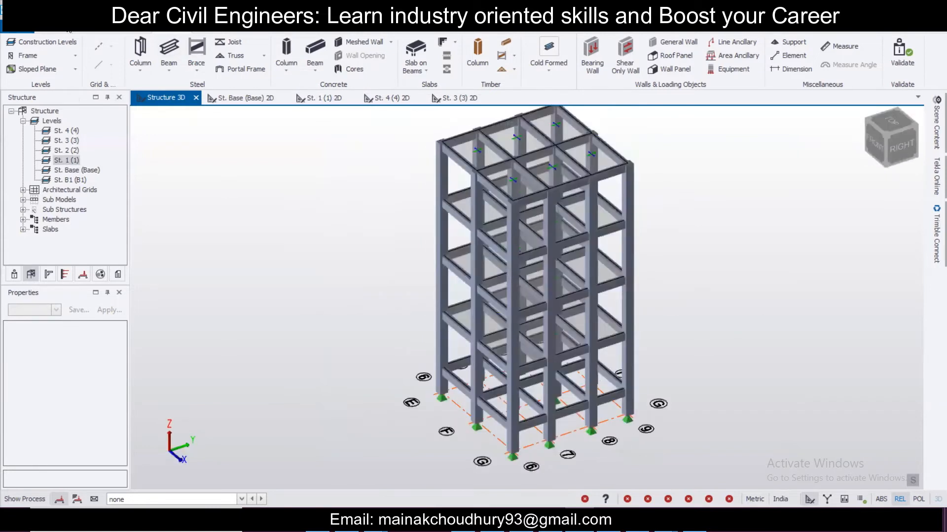
Check the source settings of the construction levels and view the whole 3D frame.
{"action": "left_click", "coordinate": [43, 42]}
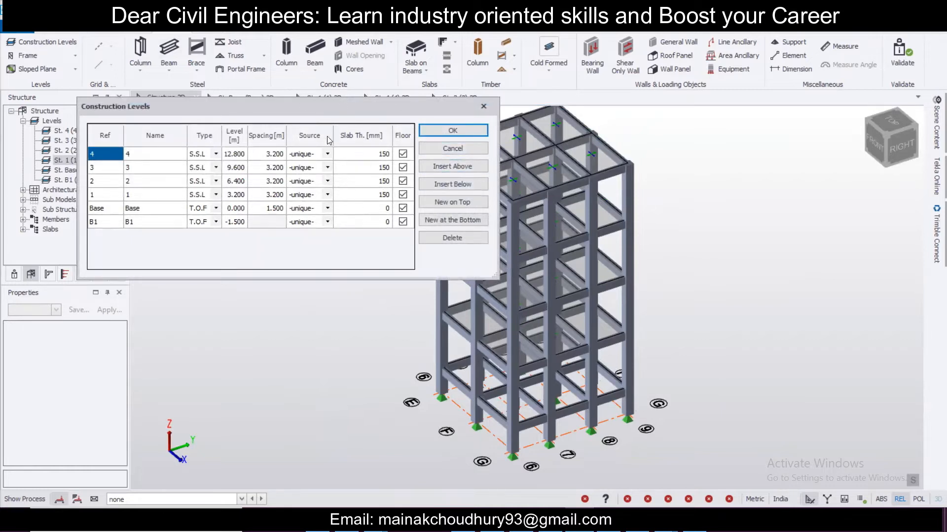
{"action": "left_click", "coordinate": [470, 130]}
{"action": "right_click_drag", "start_coordinate": [705, 363], "coordinate": [695, 420]}
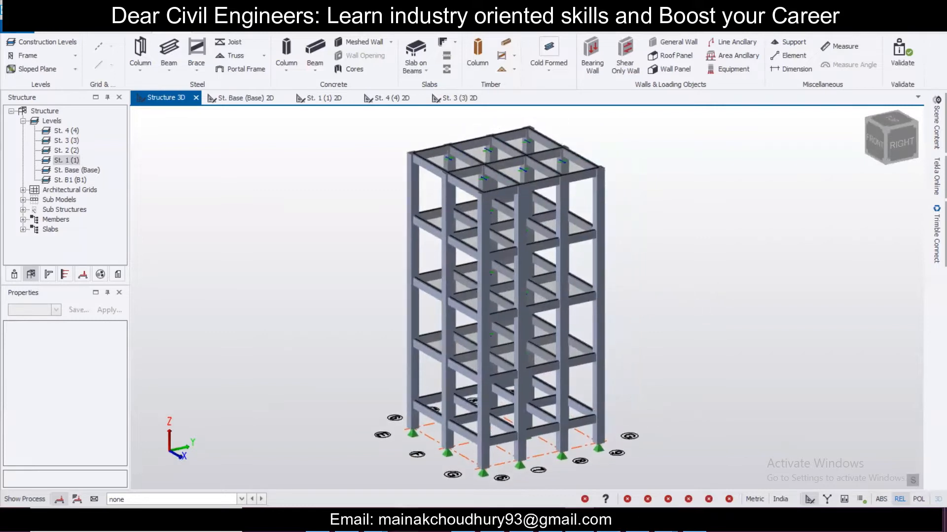
Switch to the TSD 1 folder in File Explorer and open the Load Explanation1 image.
{"action": "left_click", "coordinate": [376, 520]}
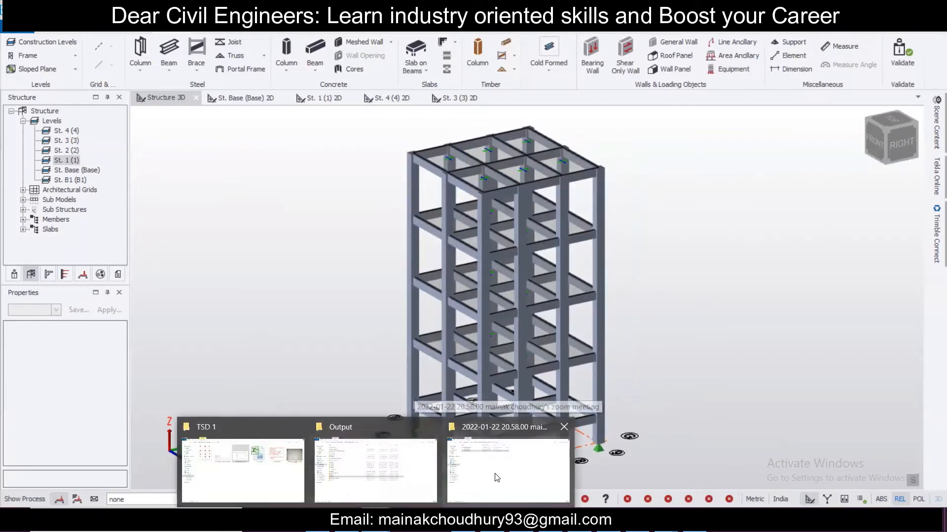
{"action": "left_click", "coordinate": [243, 471]}
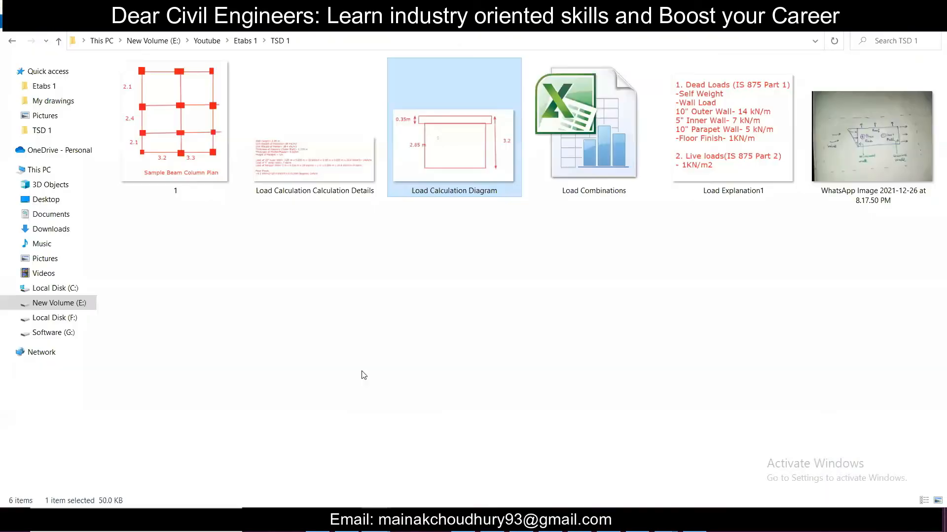
{"action": "double_click", "coordinate": [757, 136]}
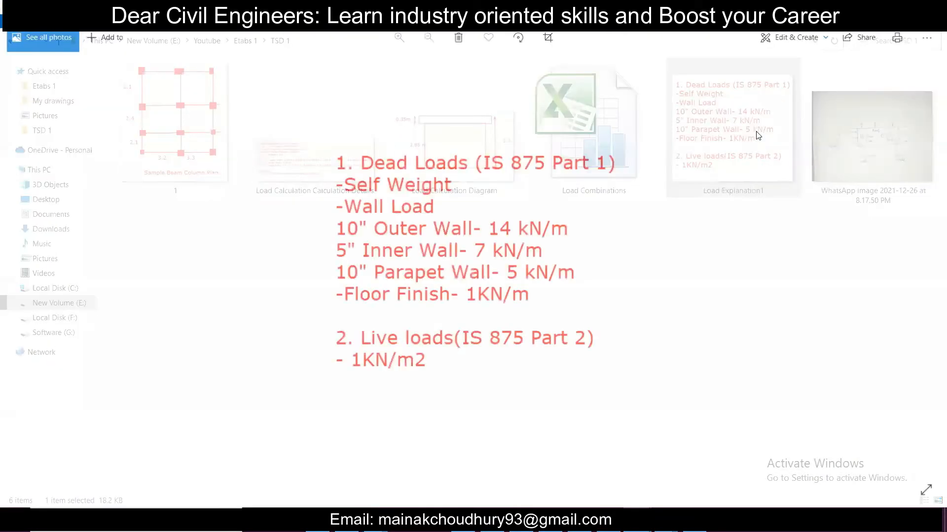
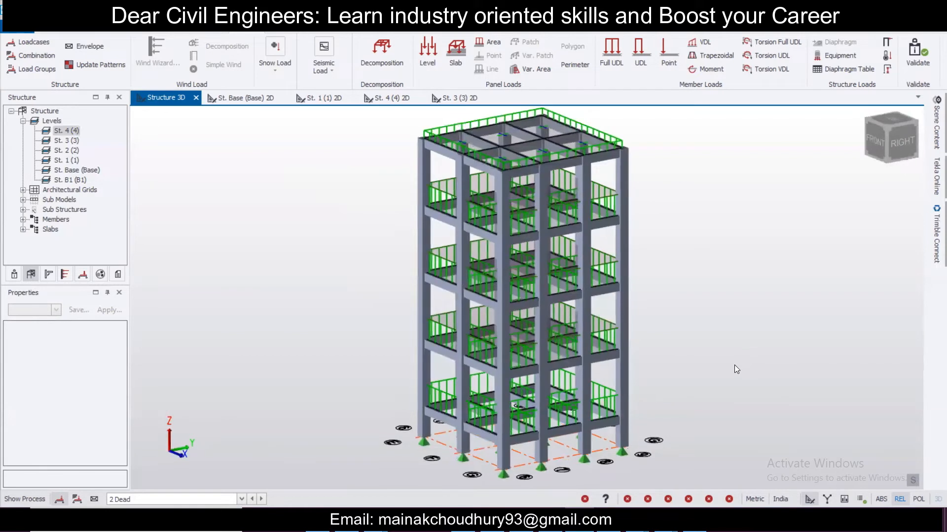
Review the loaded 3D frame, switch to the Photos window with the load explanation and examine the windward and leeward wall sketch.
{"action": "mouse_move", "coordinate": [460, 400]}
{"action": "mouse_move", "coordinate": [359, 395]}
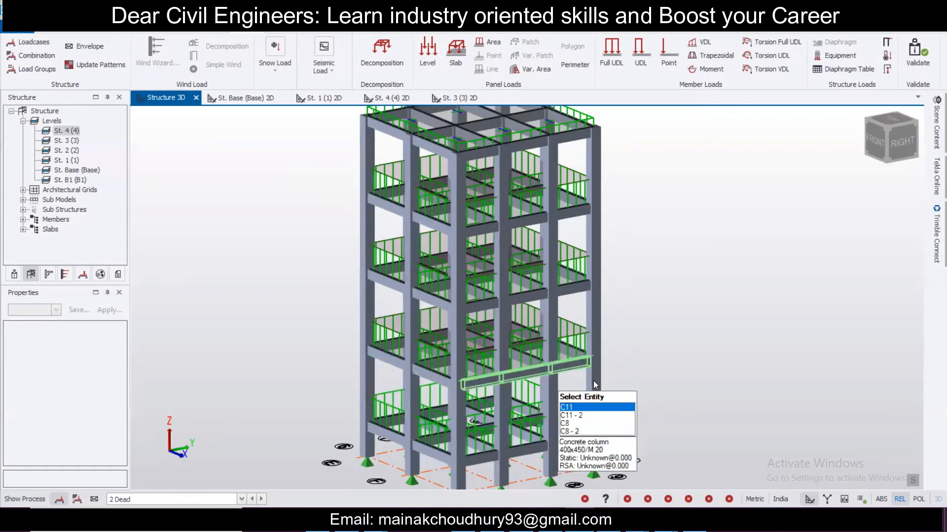
{"action": "scroll", "coordinate": [611, 381], "scroll_direction": "down", "scroll_amount": 3}
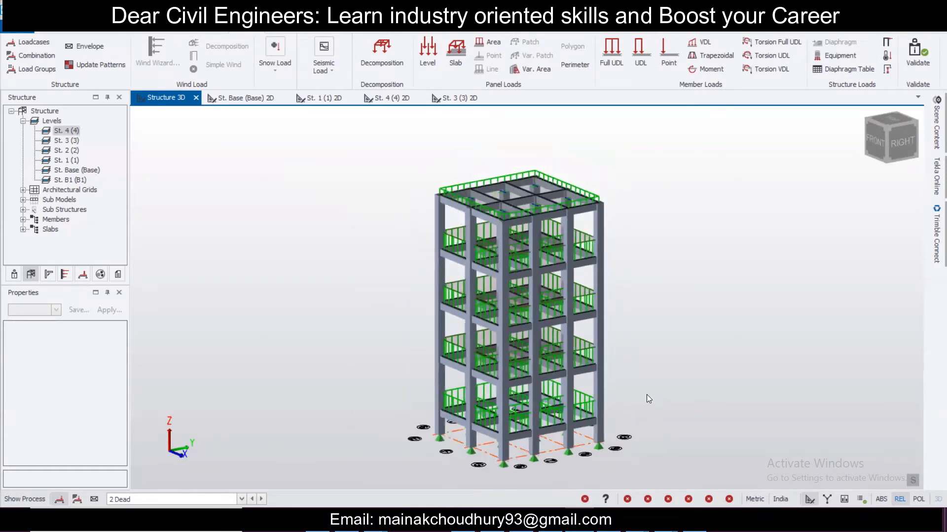
{"action": "mouse_move", "coordinate": [604, 397]}
{"action": "left_click", "coordinate": [636, 519]}
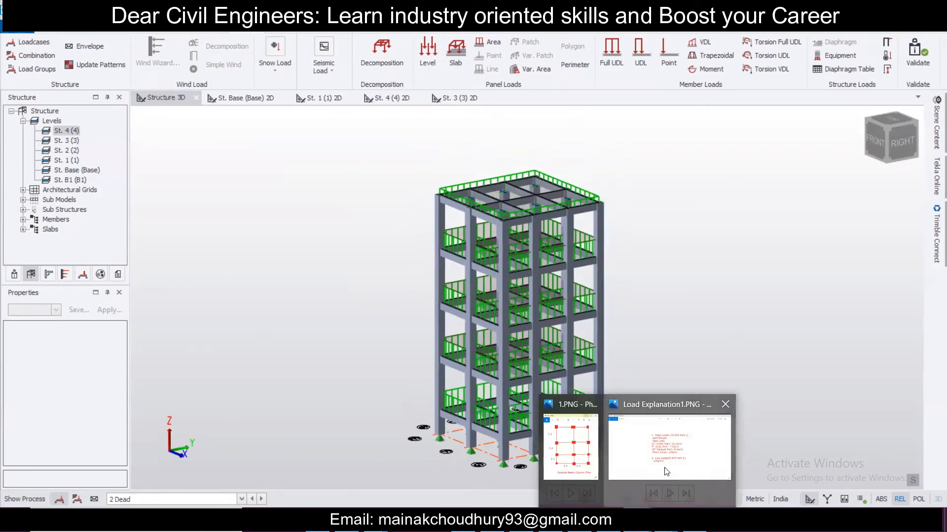
{"action": "left_click", "coordinate": [666, 472]}
{"action": "key", "text": "Right"}
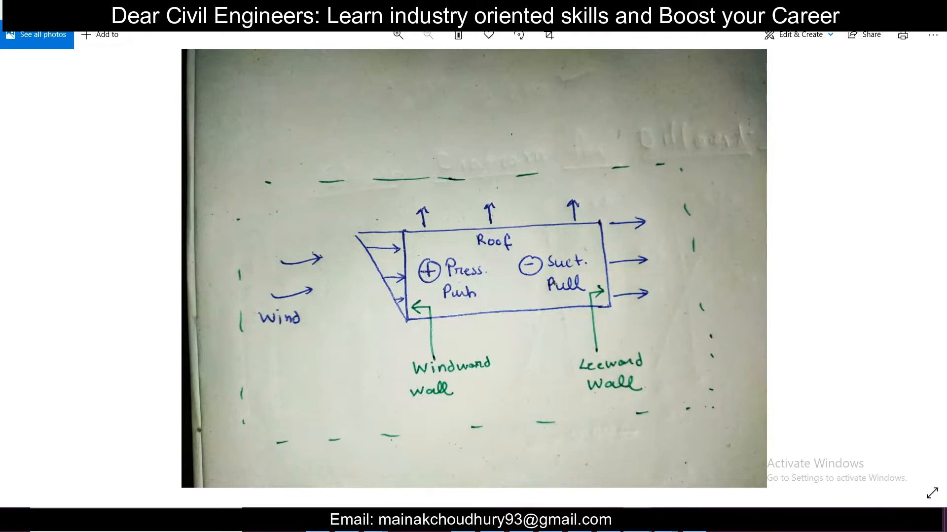
{"action": "left_click", "coordinate": [876, 9]}
Start creating rectangular wind wall panels on the 3D frame.
{"action": "right_click_drag", "start_coordinate": [599, 355], "coordinate": [643, 419]}
{"action": "middle_click_drag", "start_coordinate": [647, 407], "coordinate": [634, 364]}
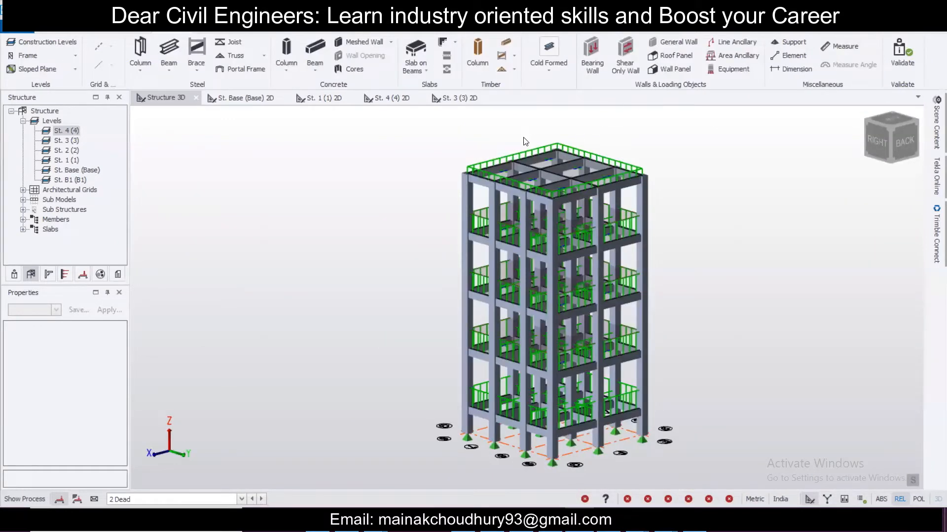
{"action": "scroll", "coordinate": [517, 130], "scroll_direction": "up", "scroll_amount": 1}
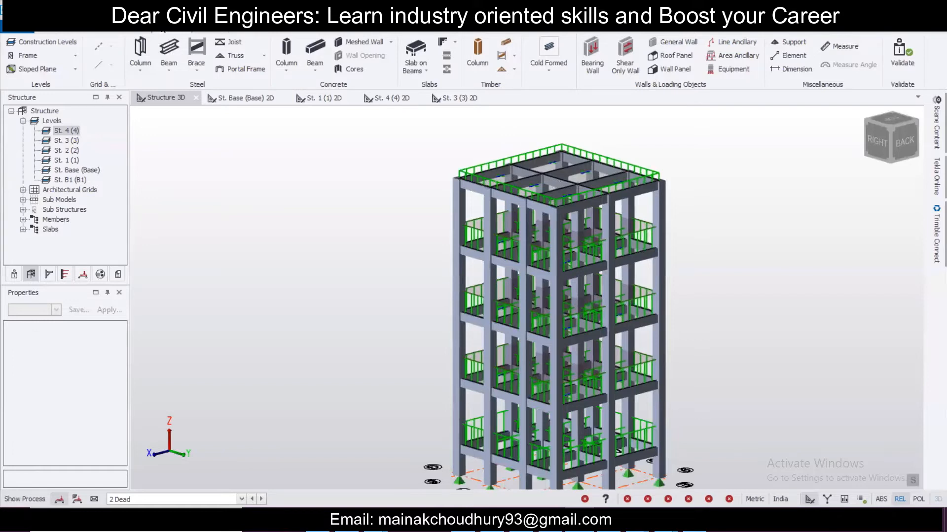
{"action": "left_click", "coordinate": [674, 70]}
{"action": "scroll", "coordinate": [416, 302], "scroll_direction": "down", "scroll_amount": 1}
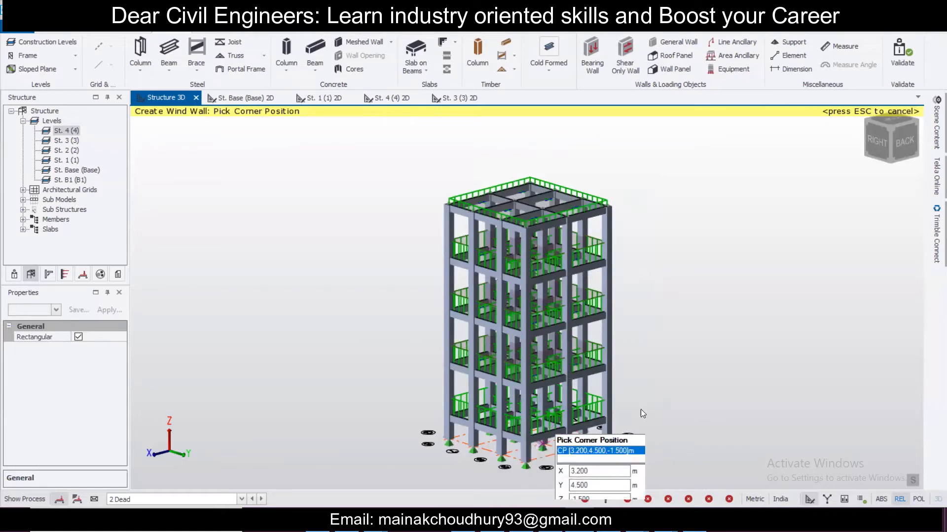
{"action": "right_click_drag", "start_coordinate": [700, 397], "coordinate": [664, 395]}
{"action": "scroll", "coordinate": [579, 433], "scroll_direction": "up", "scroll_amount": 3}
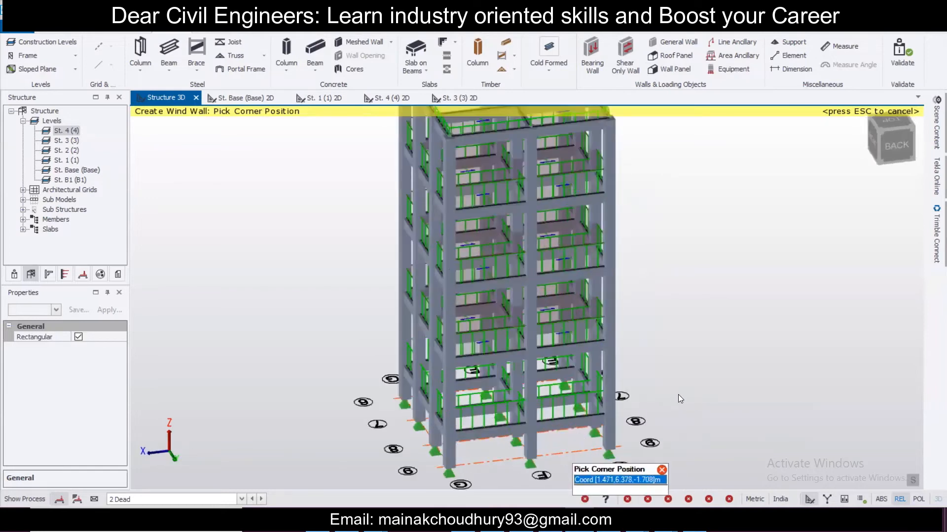
{"action": "right_click_drag", "start_coordinate": [726, 380], "coordinate": [789, 370]}
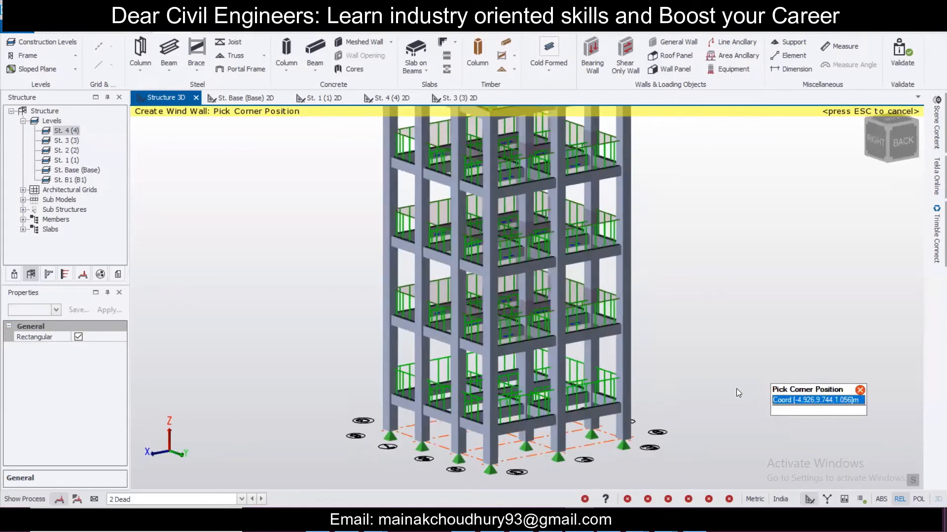
{"action": "scroll", "coordinate": [736, 388], "scroll_direction": "up", "scroll_amount": 1}
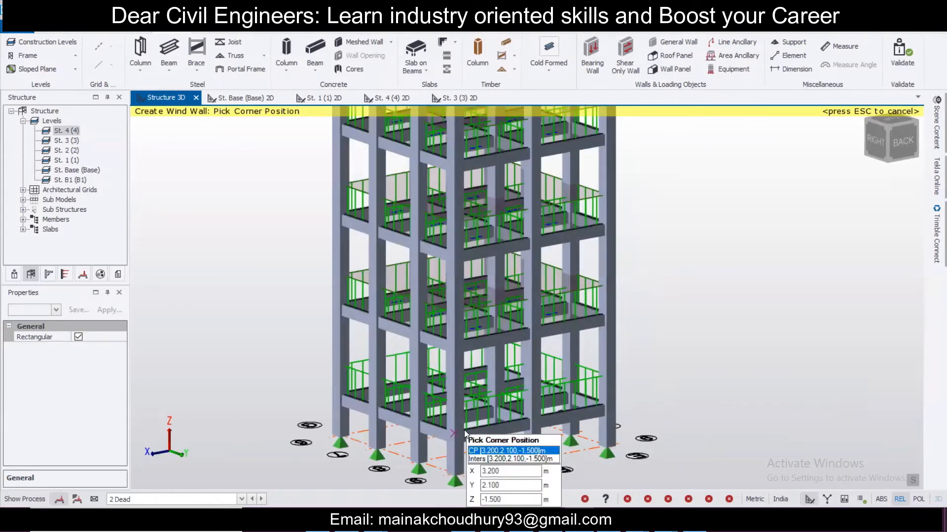
{"action": "left_click", "coordinate": [464, 430]}
{"action": "scroll", "coordinate": [584, 337], "scroll_direction": "up", "scroll_amount": 2}
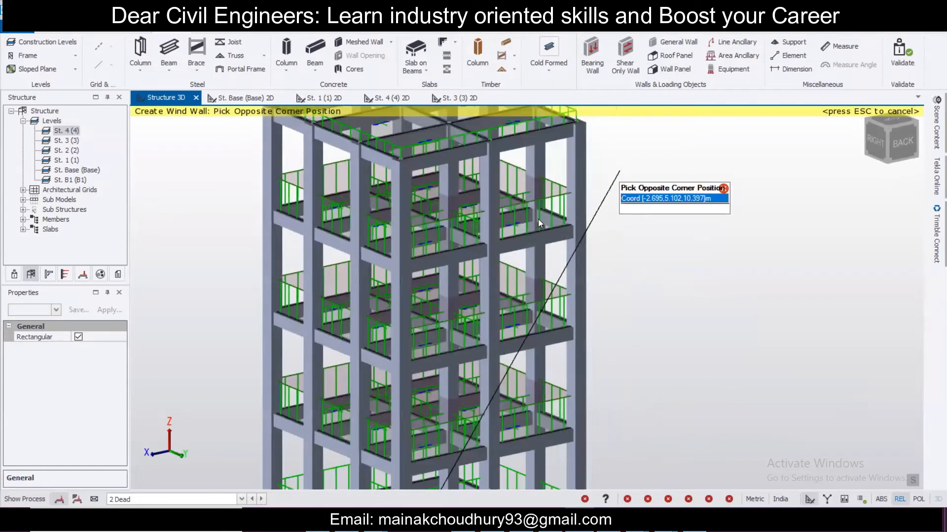
{"action": "scroll", "coordinate": [544, 202], "scroll_direction": "down", "scroll_amount": 2}
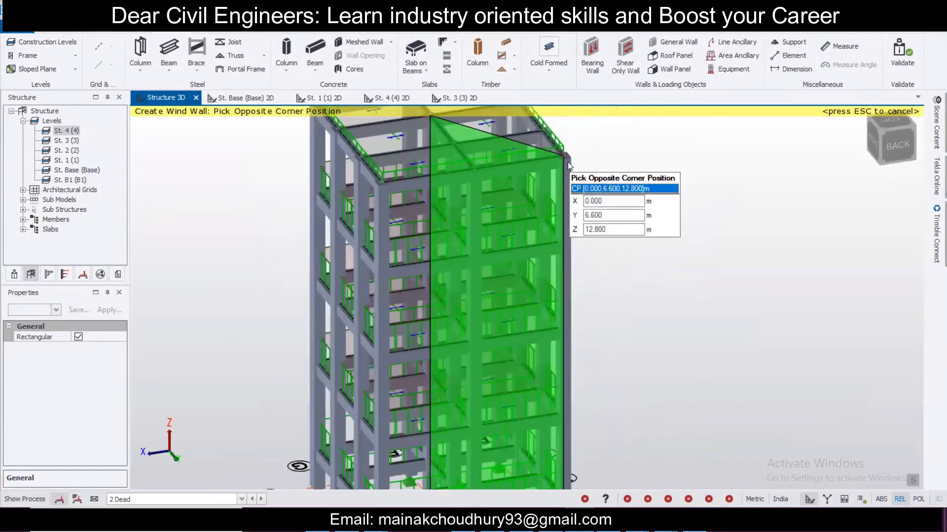
{"action": "scroll", "coordinate": [567, 162], "scroll_direction": "down", "scroll_amount": 2}
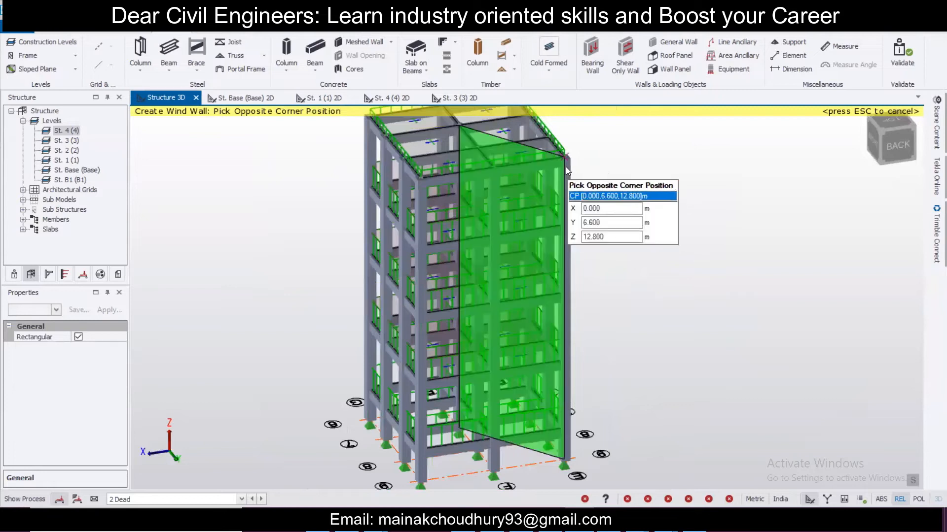
{"action": "middle_click_drag", "start_coordinate": [566, 166], "coordinate": [356, 172]}
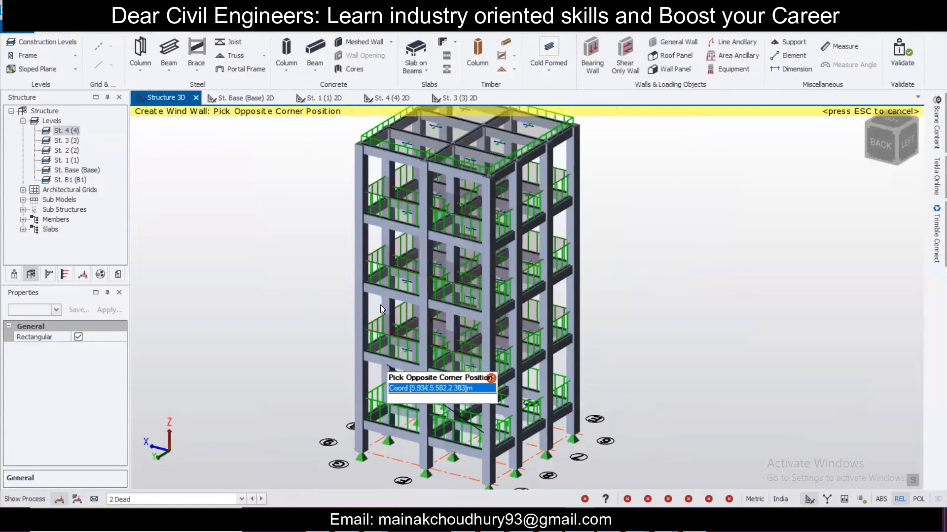
{"action": "key", "text": "Escape"}
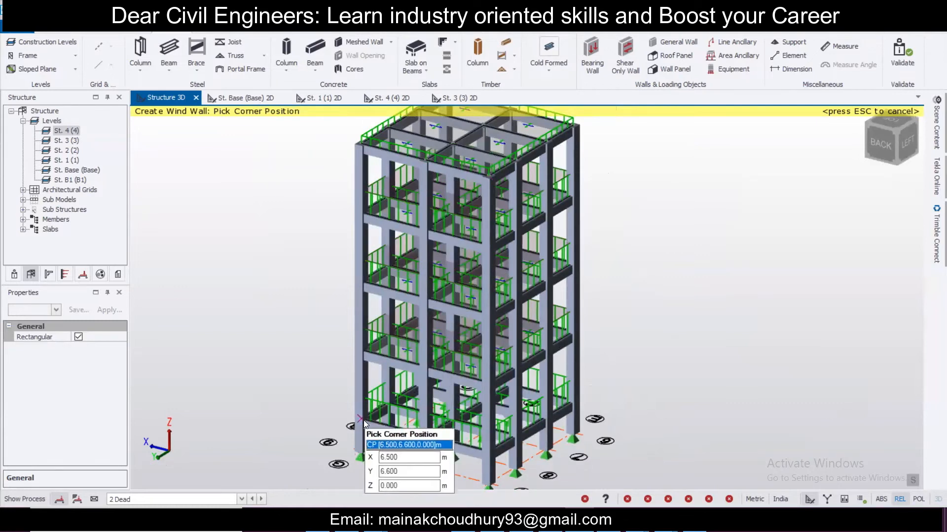
Create rectangular wind walls over the back and left faces of the building, from the base level to the roof.
{"action": "left_click", "coordinate": [363, 420]}
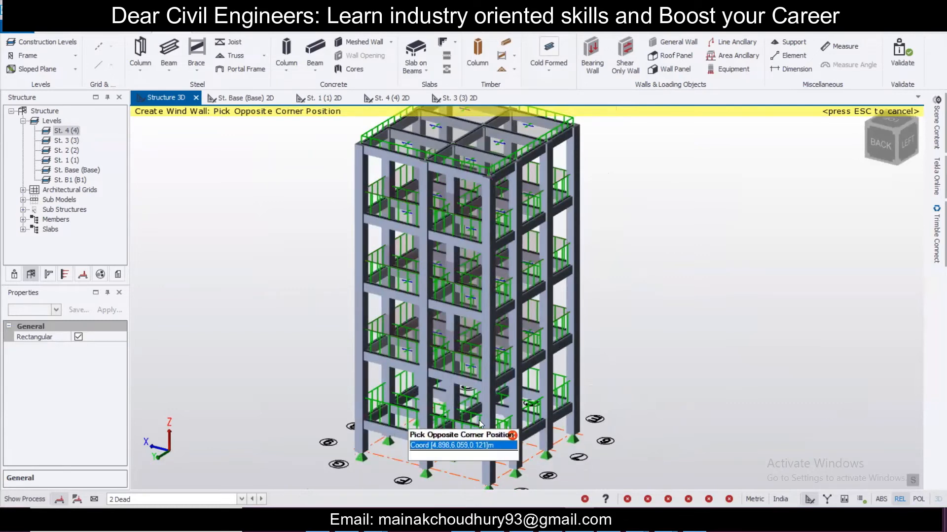
{"action": "left_click", "coordinate": [492, 181]}
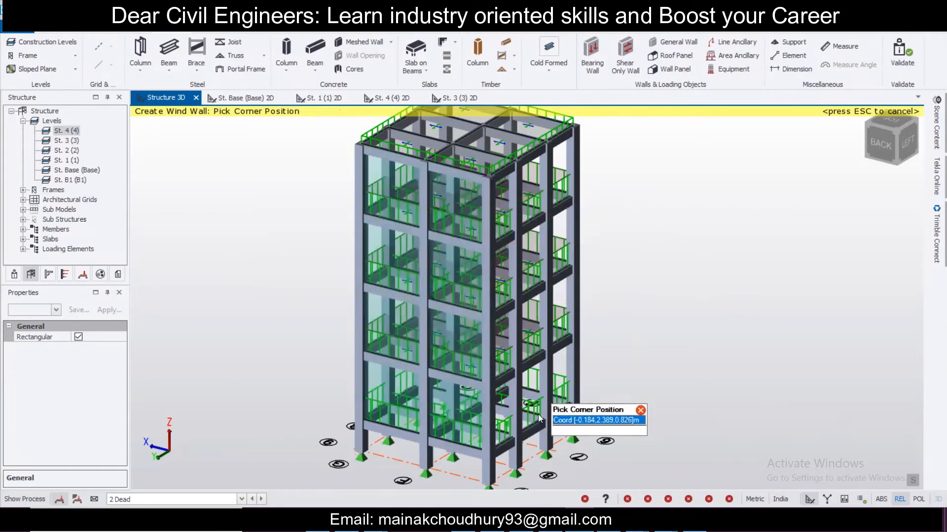
{"action": "left_click", "coordinate": [532, 439]}
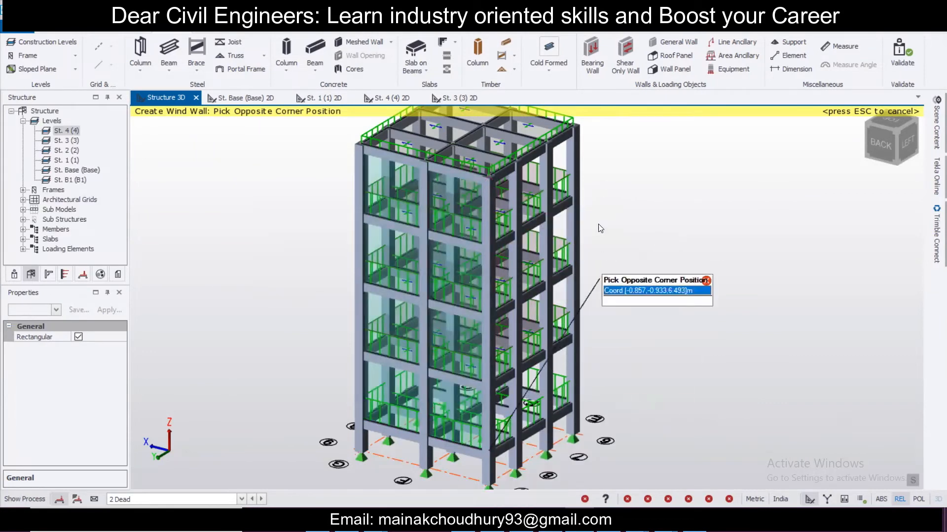
{"action": "left_click", "coordinate": [579, 136]}
Create rectangular wind walls over the front and right faces from the base level to the roof and finish the wall creation.
{"action": "middle_click_drag", "start_coordinate": [641, 258], "coordinate": [282, 268]}
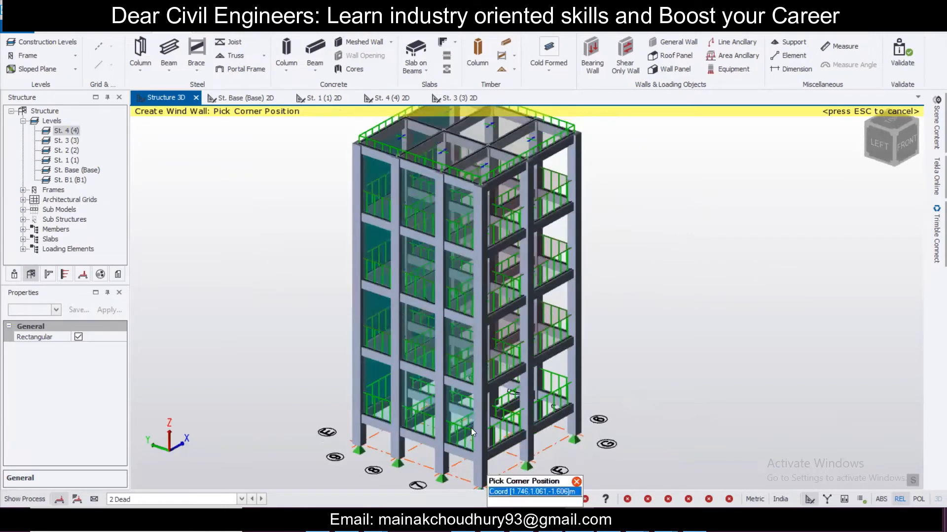
{"action": "left_click", "coordinate": [472, 429]}
{"action": "left_click", "coordinate": [576, 138]}
{"action": "middle_click_drag", "start_coordinate": [575, 163], "coordinate": [324, 294]}
{"action": "left_click", "coordinate": [492, 441]}
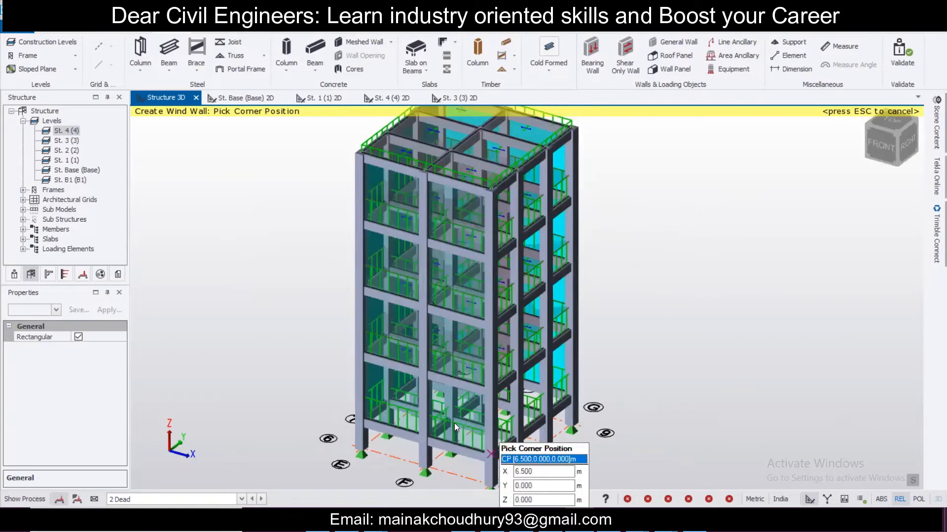
{"action": "left_click", "coordinate": [589, 136]}
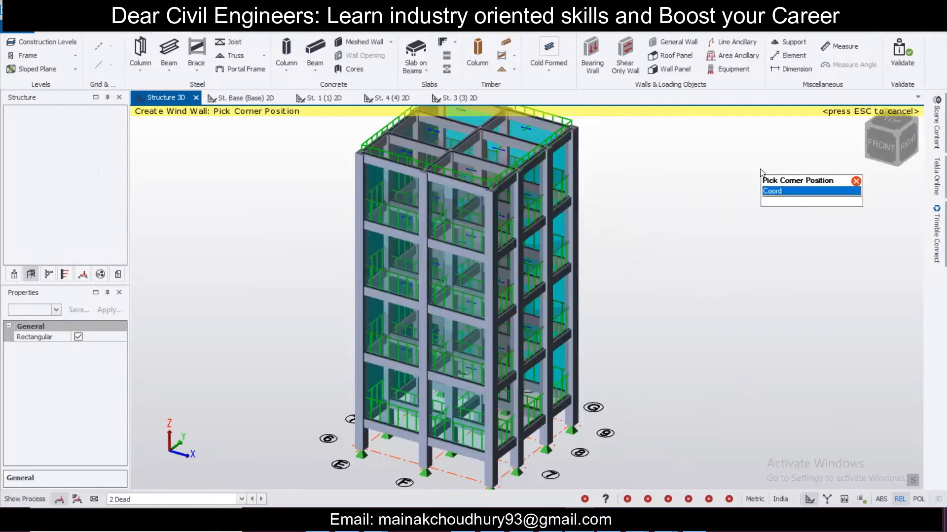
{"action": "key", "text": "Escape"}
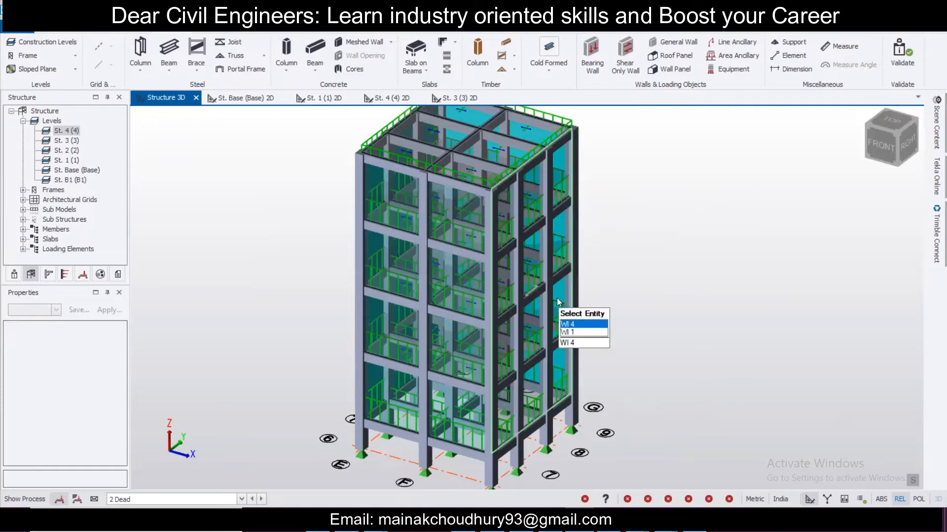
Check the properties of the wind walls on the right and left faces.
{"action": "left_click", "coordinate": [557, 298]}
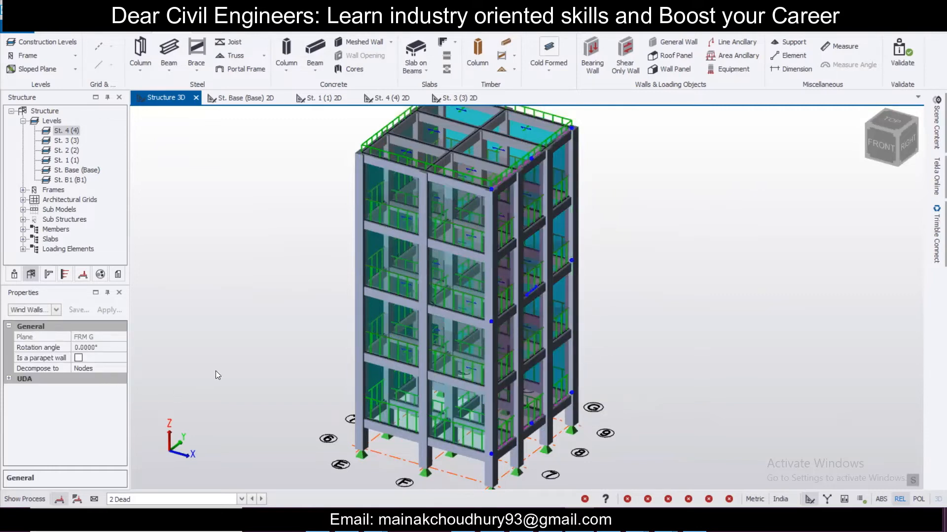
{"action": "mouse_move", "coordinate": [363, 320]}
{"action": "right_click_drag", "start_coordinate": [263, 328], "coordinate": [496, 315]}
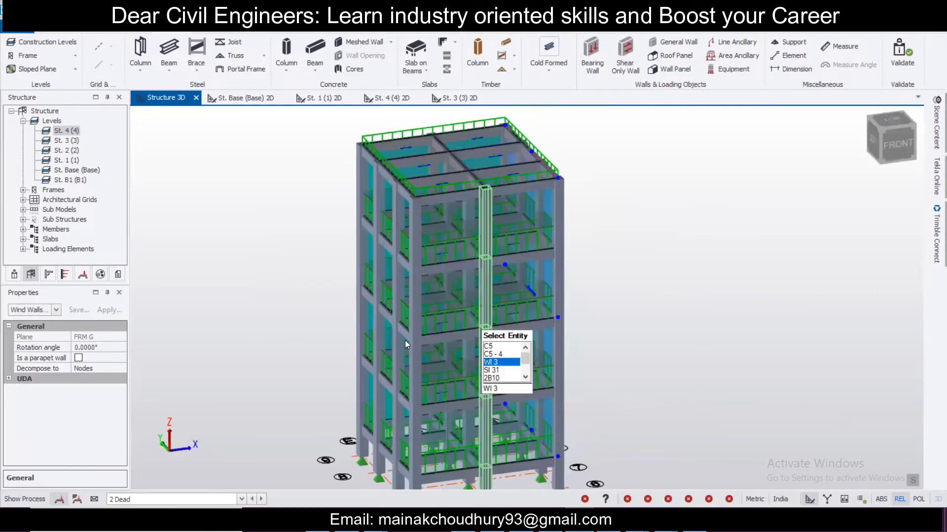
{"action": "left_click", "coordinate": [378, 328]}
{"action": "right_click_drag", "start_coordinate": [342, 347], "coordinate": [675, 333]}
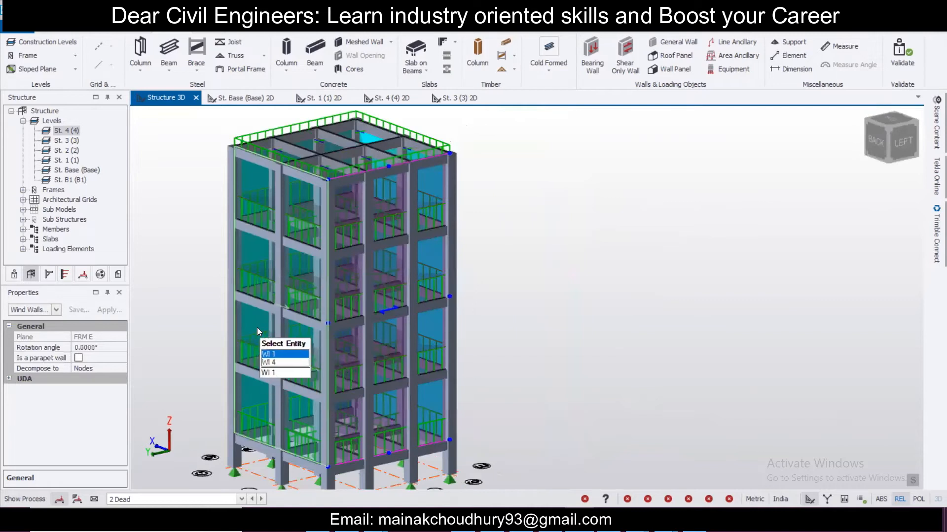
Decompose the back-face wind wall to Rigid Diaphragms and enable ignoring diaphragms at the lowest level.
{"action": "left_click", "coordinate": [256, 327]}
{"action": "left_click", "coordinate": [99, 368]}
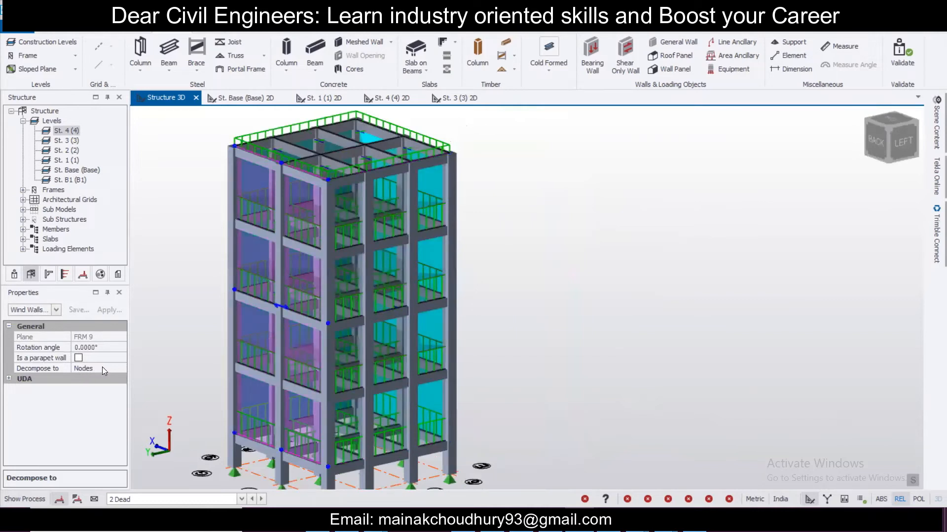
{"action": "left_click", "coordinate": [121, 369]}
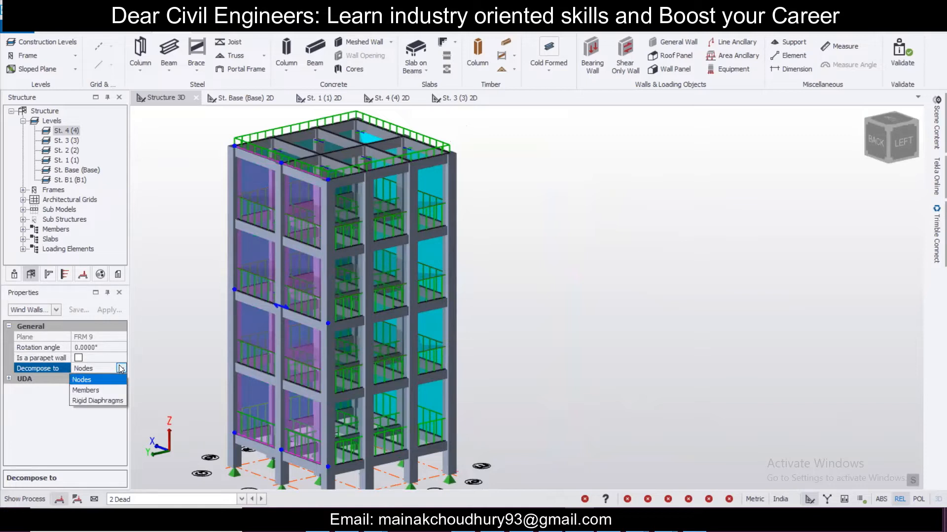
{"action": "left_click", "coordinate": [111, 400]}
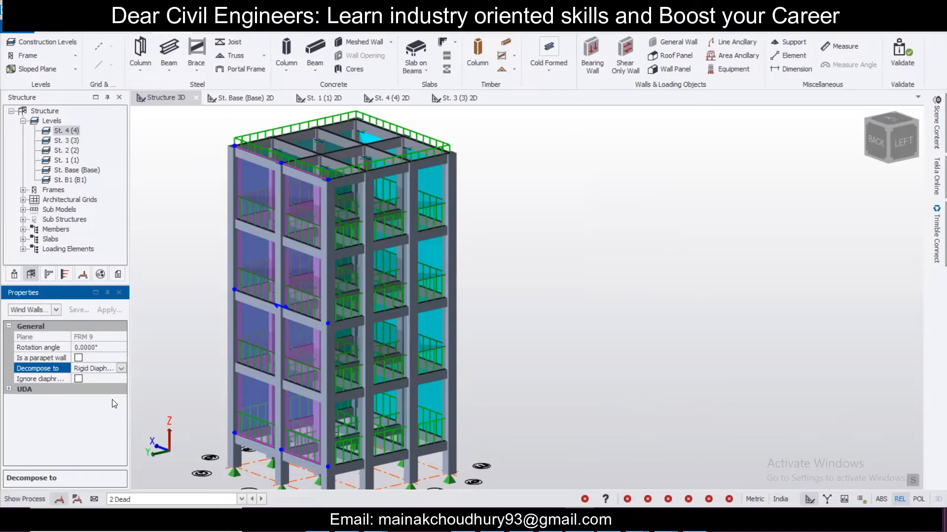
{"action": "left_click", "coordinate": [78, 379]}
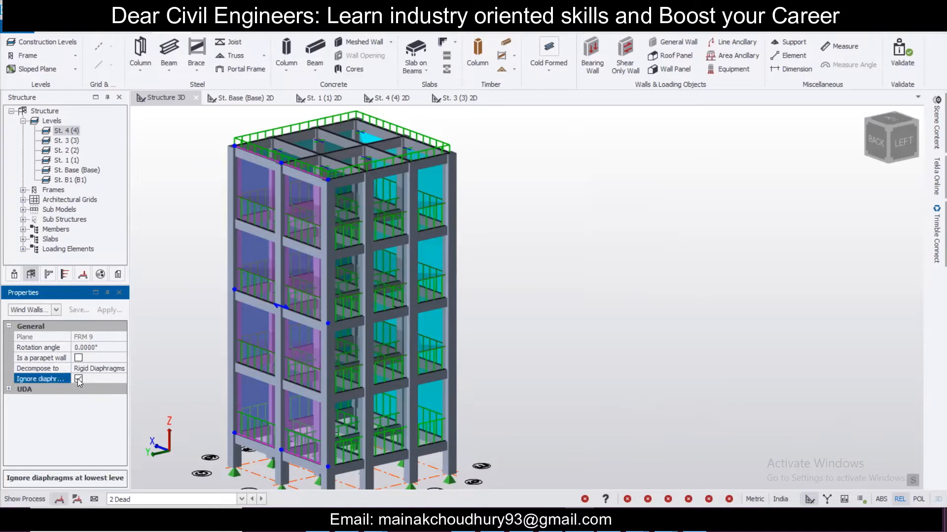
Decompose the left-face wind wall to Rigid Diaphragms and enable ignoring diaphragms at the lowest level.
{"action": "left_click", "coordinate": [345, 358]}
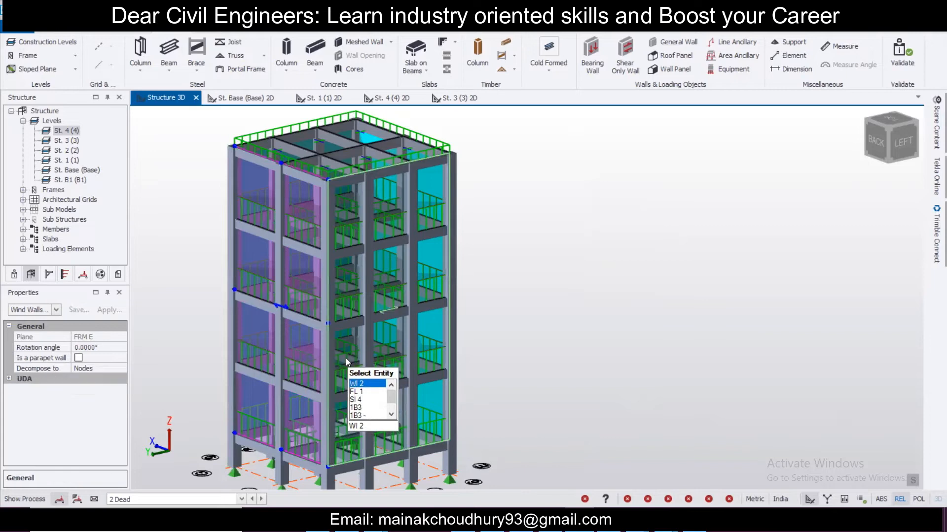
{"action": "left_click", "coordinate": [87, 368]}
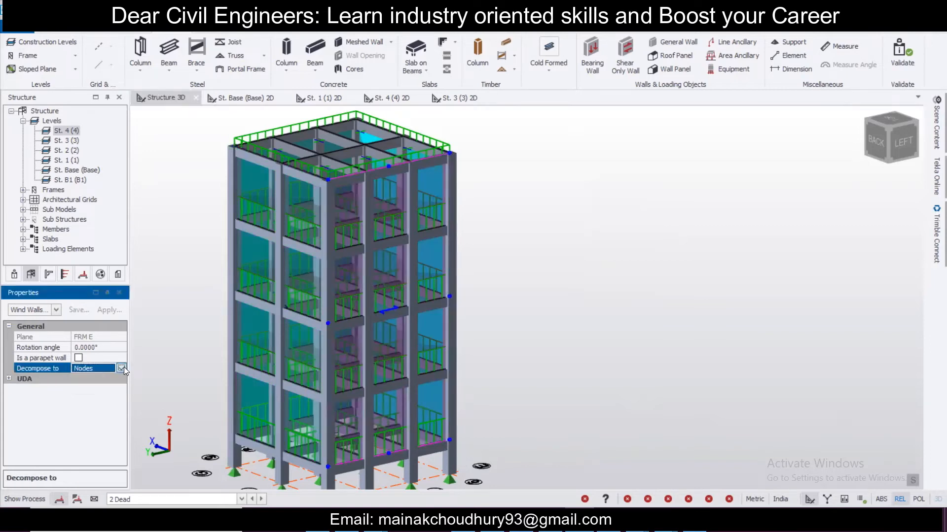
{"action": "left_click", "coordinate": [87, 368]}
{"action": "left_click", "coordinate": [99, 401]}
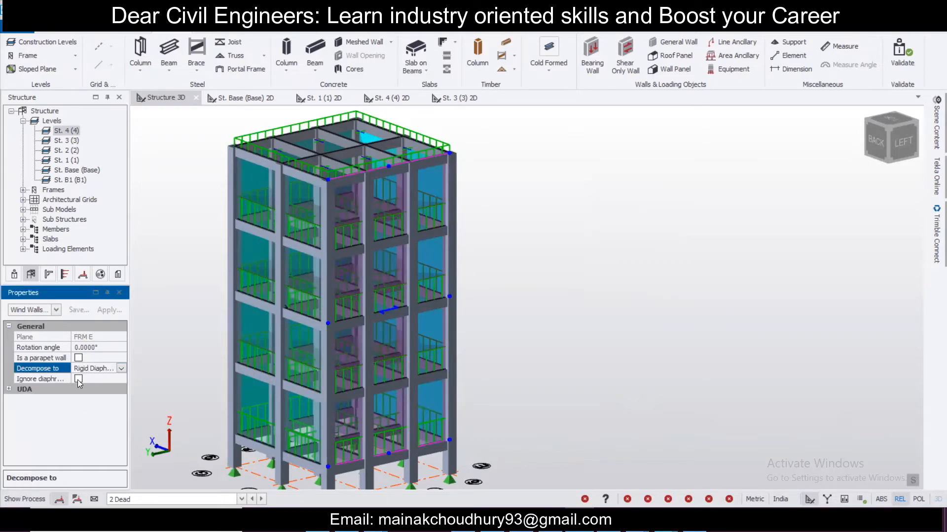
{"action": "left_click", "coordinate": [78, 379]}
Decompose the front-face wind wall to Rigid Diaphragms and enable ignoring diaphragms at the lowest level.
{"action": "middle_click_drag", "start_coordinate": [389, 402], "coordinate": [501, 332]}
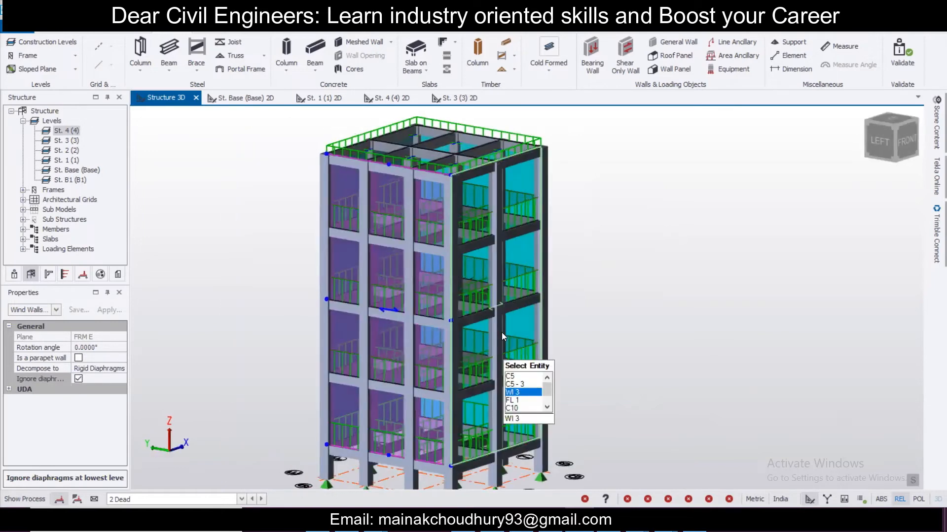
{"action": "left_click", "coordinate": [502, 332]}
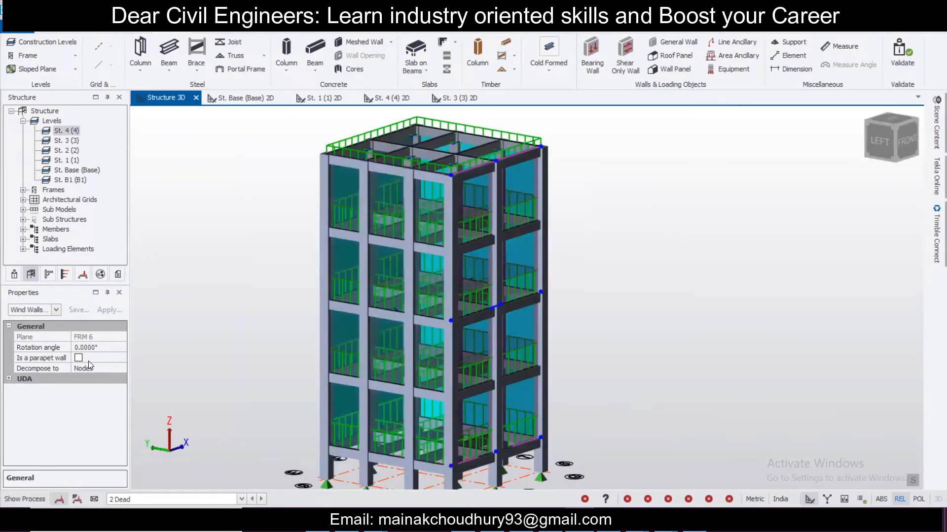
{"action": "left_click", "coordinate": [110, 368]}
{"action": "left_click", "coordinate": [120, 363]}
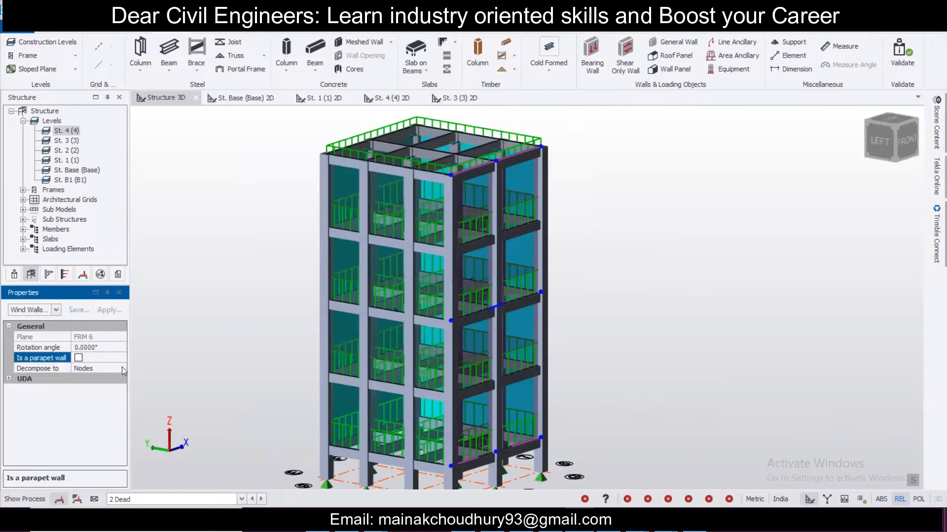
{"action": "left_click", "coordinate": [122, 367]}
{"action": "left_click", "coordinate": [111, 402]}
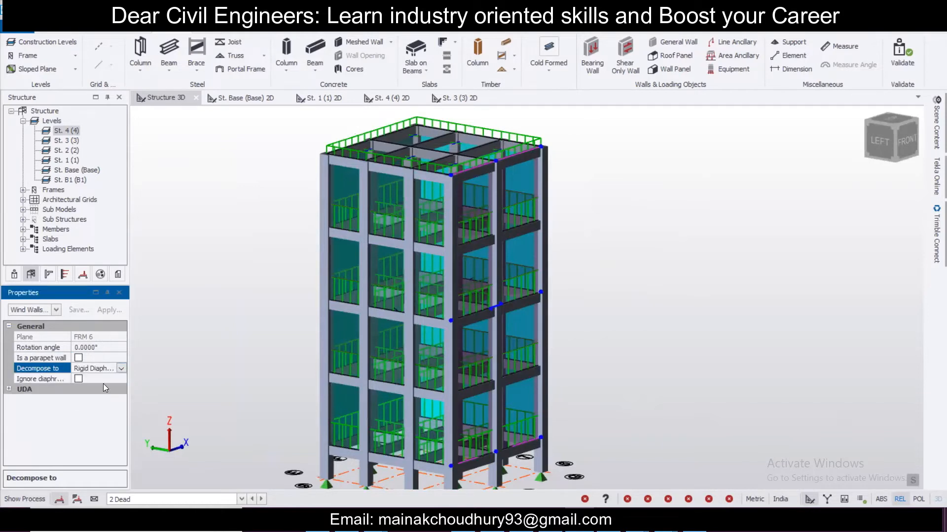
{"action": "left_click", "coordinate": [79, 379]}
Decompose the right-face wind wall to Rigid Diaphragms and enable ignoring diaphragms at the lowest level.
{"action": "middle_click_drag", "start_coordinate": [575, 349], "coordinate": [259, 365]}
{"action": "left_click", "coordinate": [604, 331]}
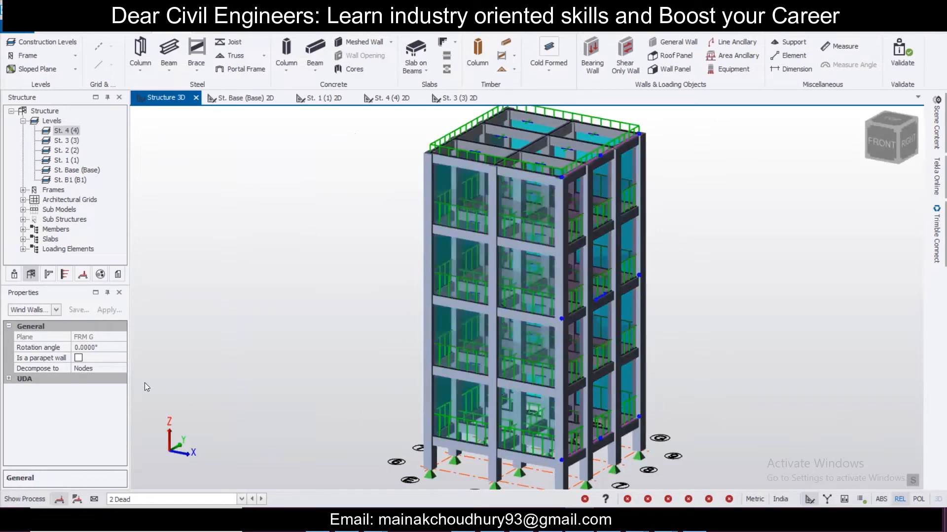
{"action": "left_click", "coordinate": [119, 368]}
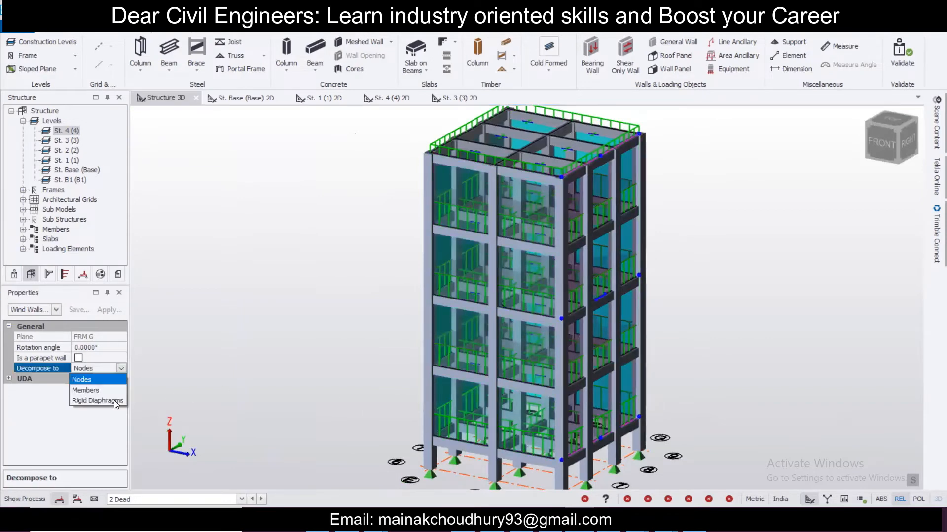
{"action": "left_click", "coordinate": [114, 401]}
{"action": "left_click", "coordinate": [79, 378]}
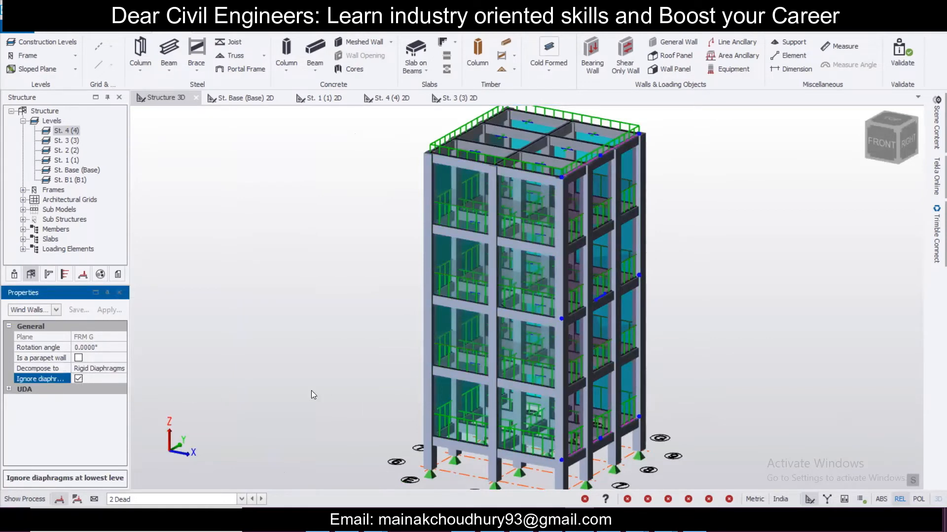
Check the remaining wind walls around the building, clear the selection and validate the model.
{"action": "right_click_drag", "start_coordinate": [791, 330], "coordinate": [434, 343]}
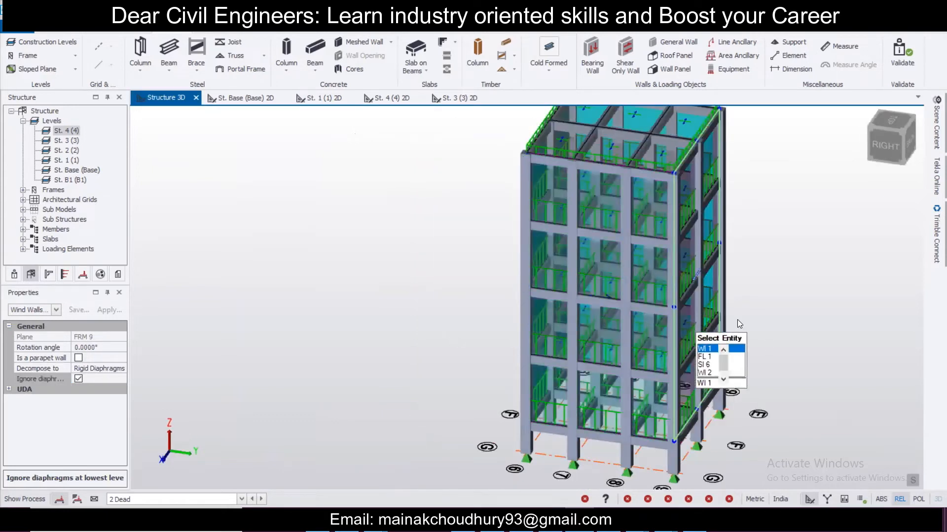
{"action": "scroll", "coordinate": [769, 325], "scroll_direction": "down", "scroll_amount": 3}
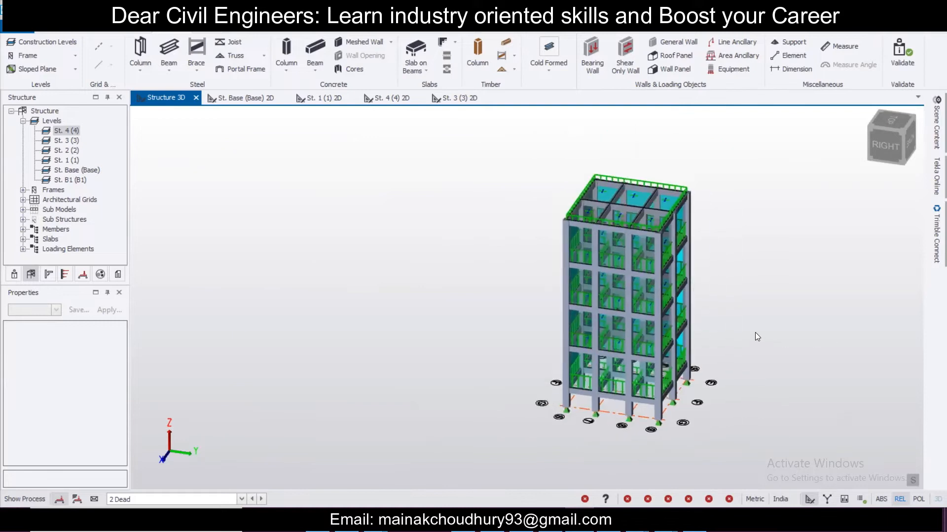
{"action": "left_click", "coordinate": [907, 55]}
{"action": "right_click_drag", "start_coordinate": [766, 229], "coordinate": [739, 217]}
{"action": "scroll", "coordinate": [727, 232], "scroll_direction": "up", "scroll_amount": 3}
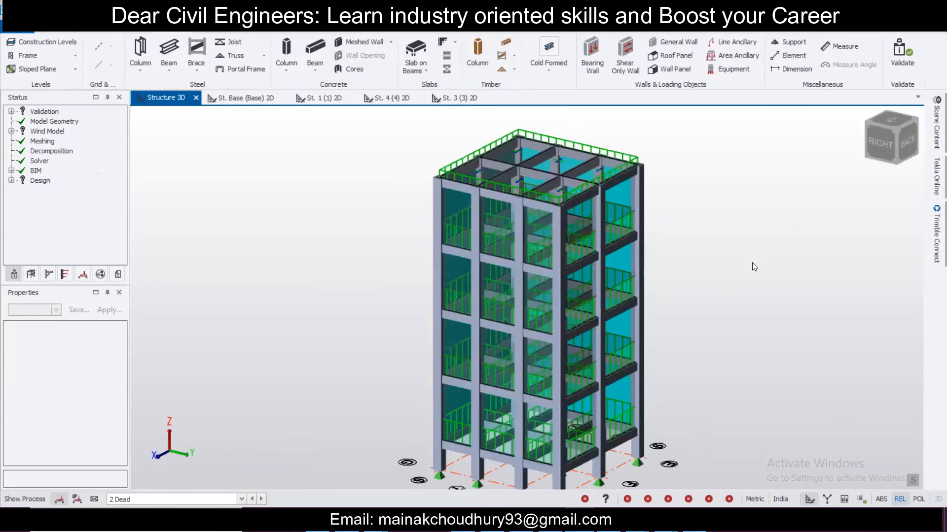
{"action": "middle_click_drag", "start_coordinate": [752, 263], "coordinate": [669, 246]}
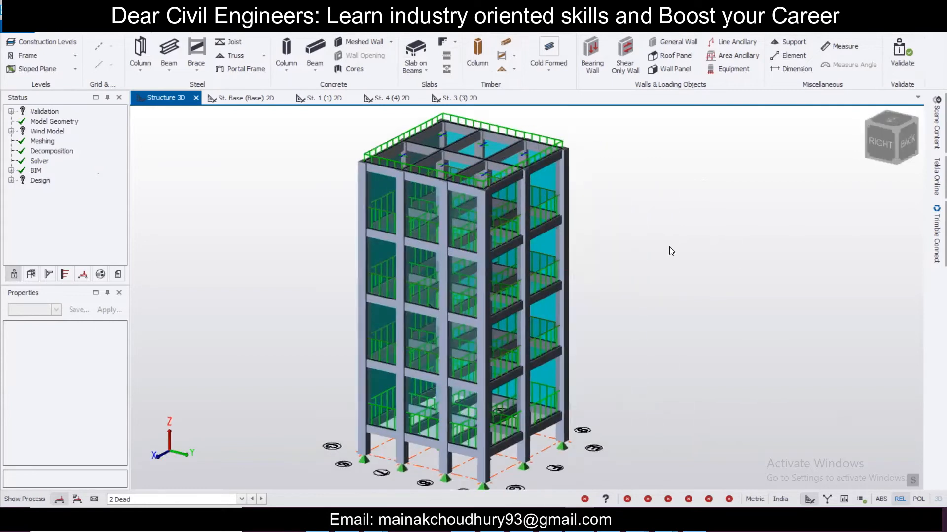
Start the Wind Wizard using Worst Case Data with topography considered and proceed to the basic data.
{"action": "left_click", "coordinate": [251, 33]}
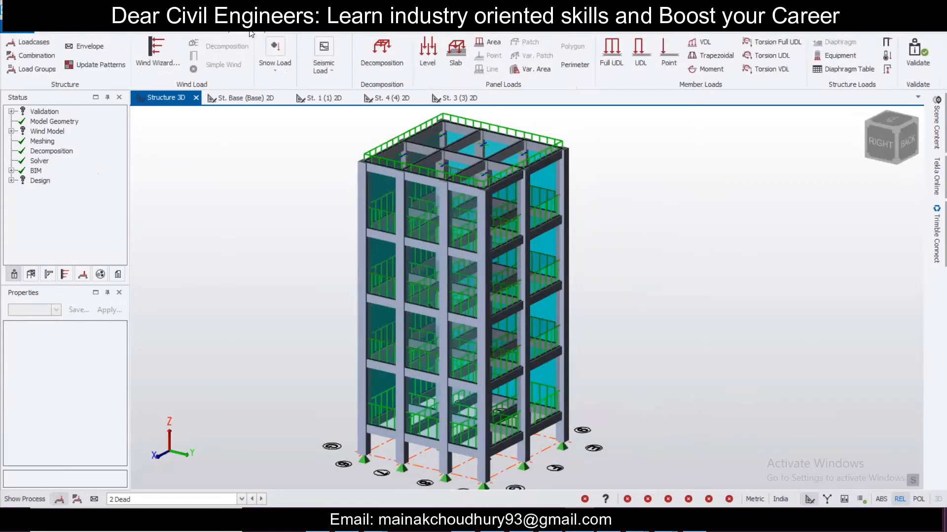
{"action": "left_click", "coordinate": [146, 52]}
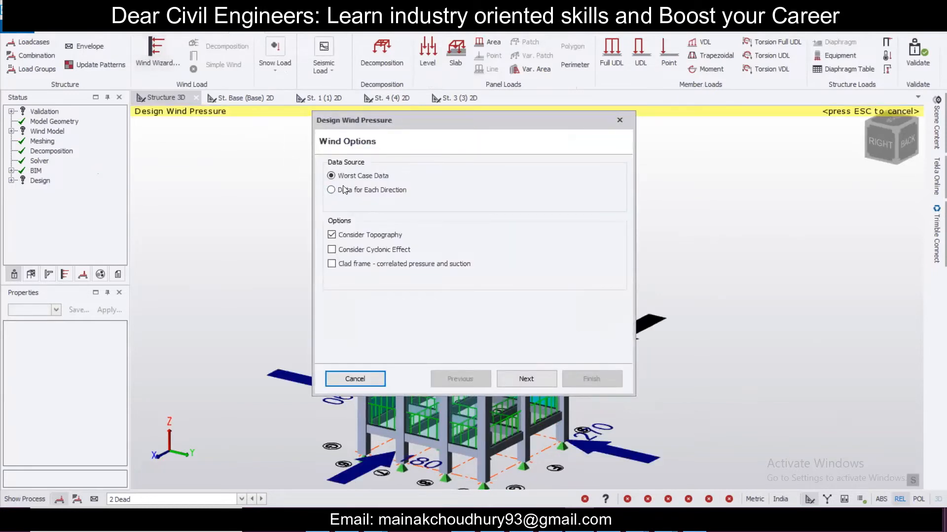
{"action": "left_click", "coordinate": [332, 236]}
{"action": "left_click", "coordinate": [332, 235]}
{"action": "left_click", "coordinate": [332, 249]}
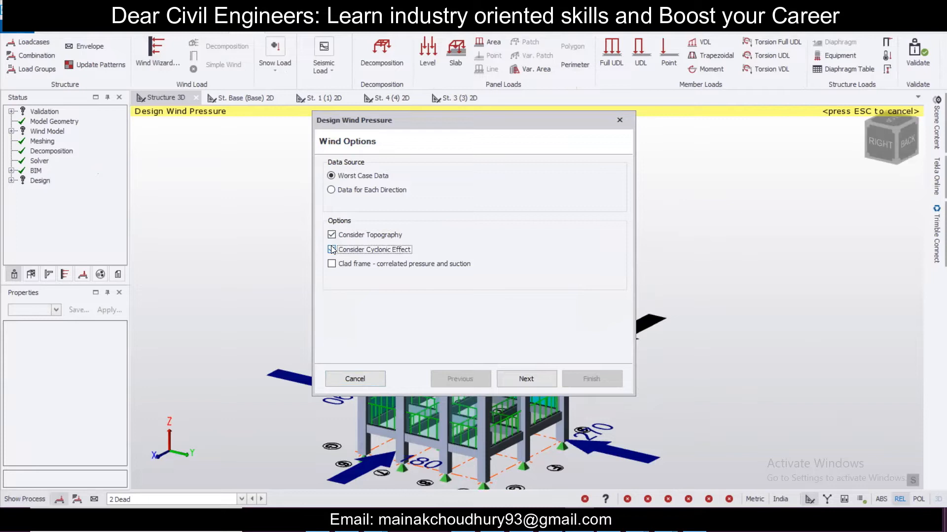
{"action": "left_click", "coordinate": [331, 250]}
{"action": "left_click", "coordinate": [333, 250]}
{"action": "left_click", "coordinate": [534, 375]}
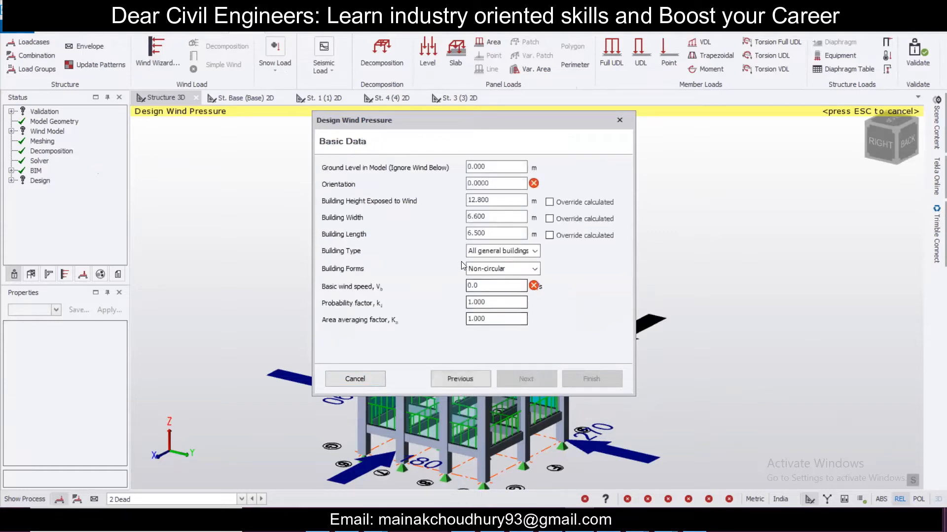
Set the wind orientation to 90° and the basic wind speed to 55 m/s, then proceed to the terrain data.
{"action": "double_click", "coordinate": [499, 183]}
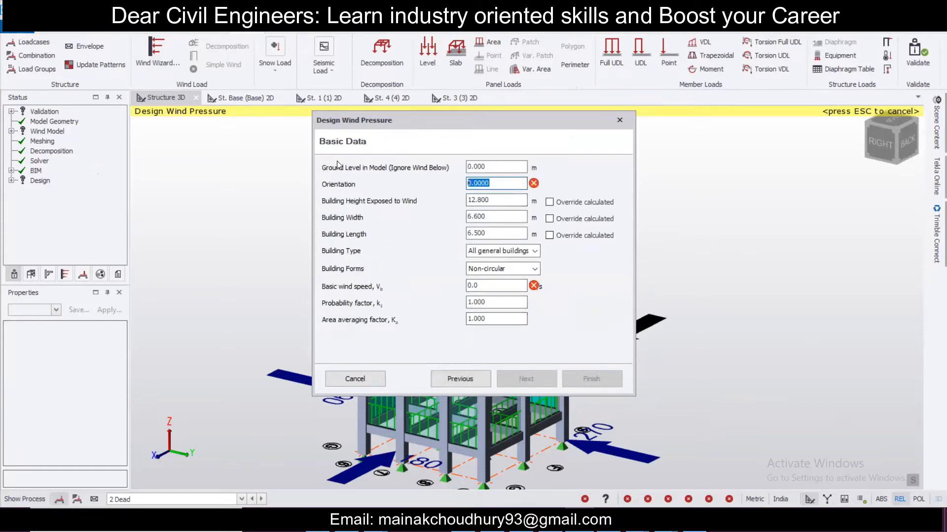
{"action": "type", "text": "0"}
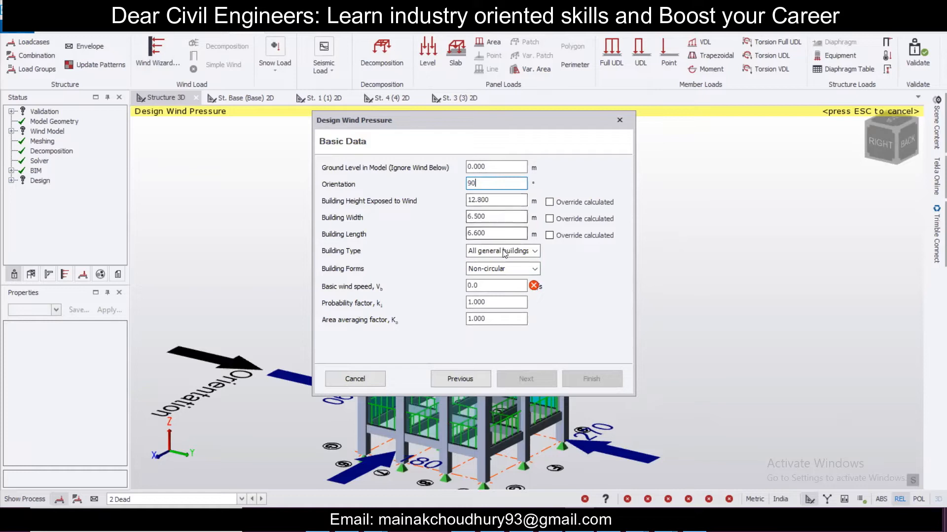
{"action": "left_click", "coordinate": [498, 285]}
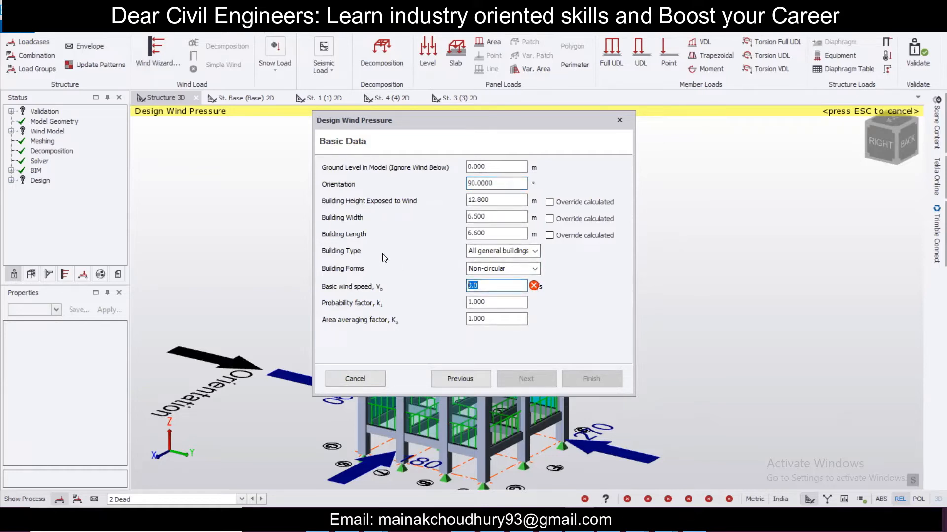
{"action": "type", "text": "55"}
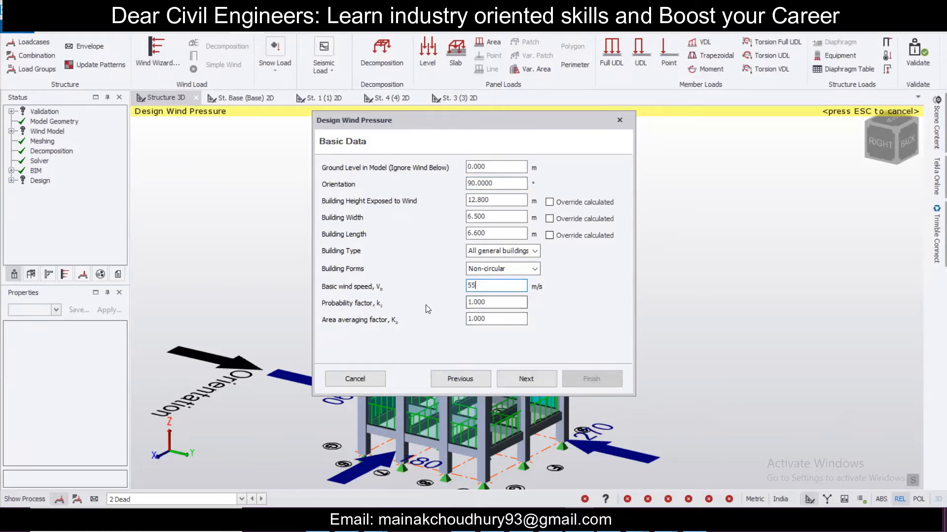
{"action": "left_click", "coordinate": [541, 382]}
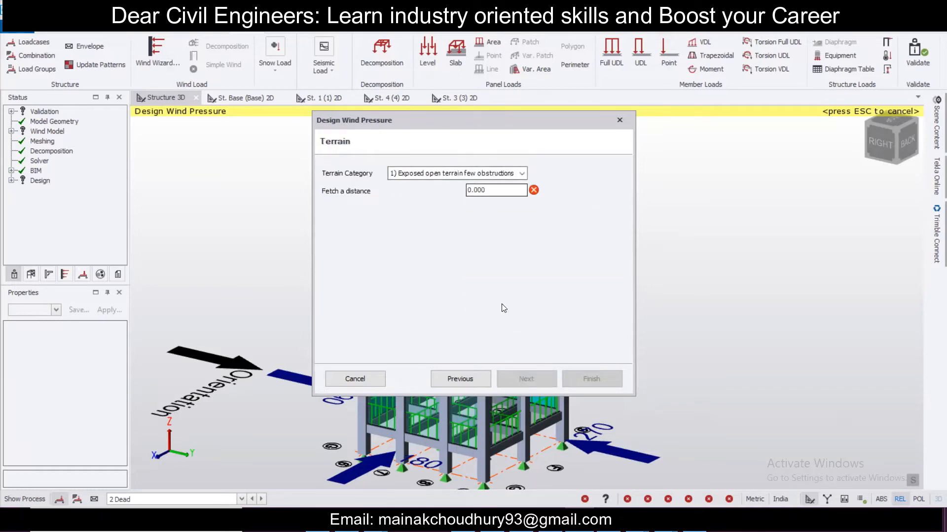
{"action": "left_click", "coordinate": [466, 372]}
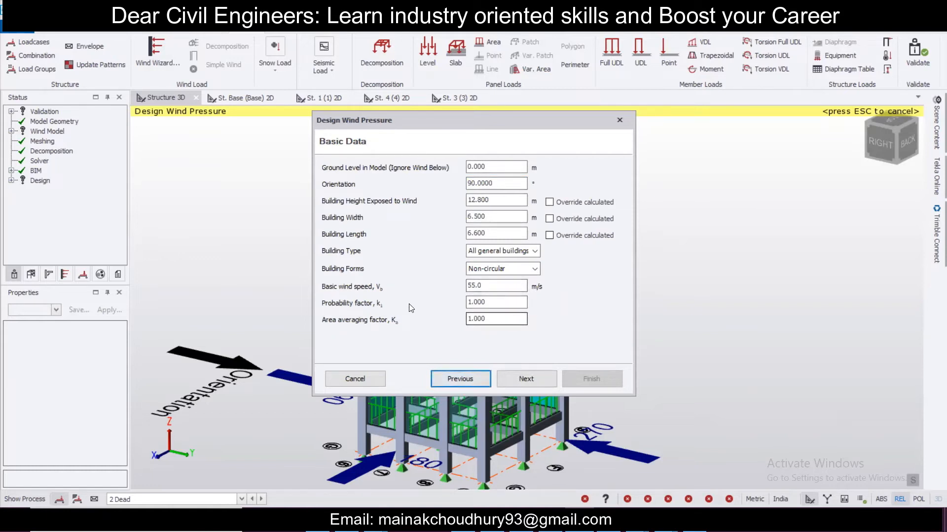
{"action": "left_click", "coordinate": [531, 376]}
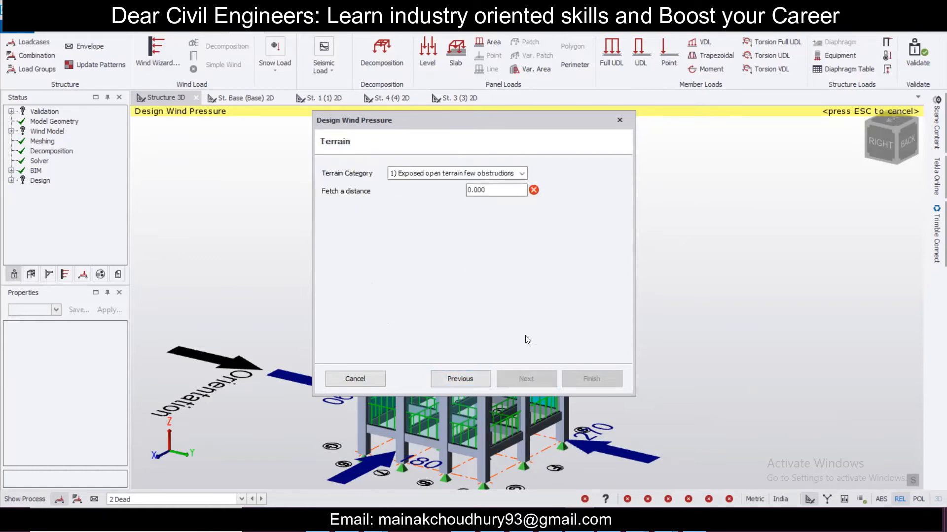
Set the terrain category to 2) Open terrain scattered obstructions with a fetch distance of 5 m and proceed to topography.
{"action": "left_click", "coordinate": [462, 174]}
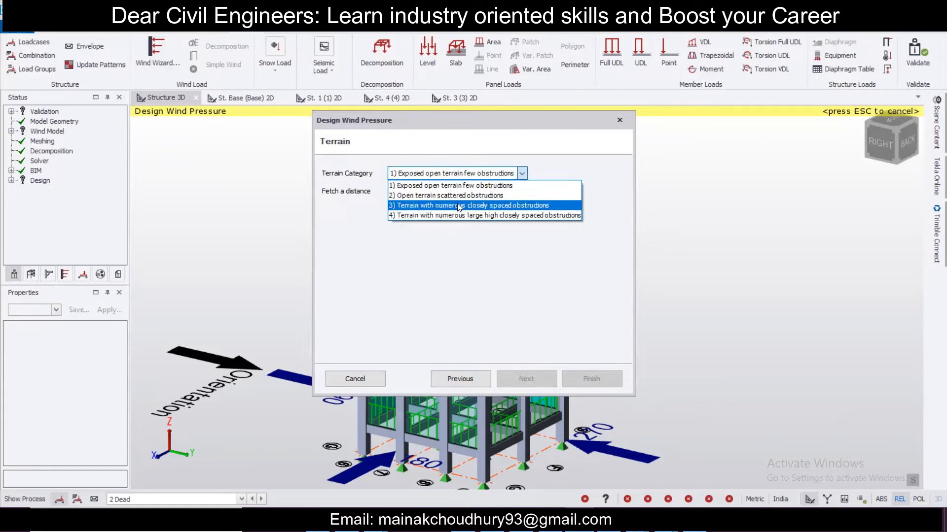
{"action": "left_click", "coordinate": [457, 197]}
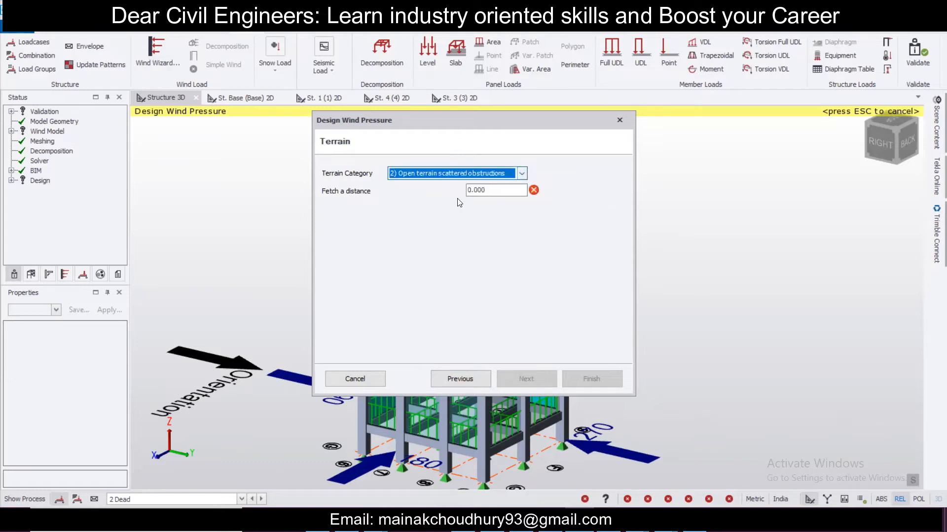
{"action": "left_click", "coordinate": [500, 190]}
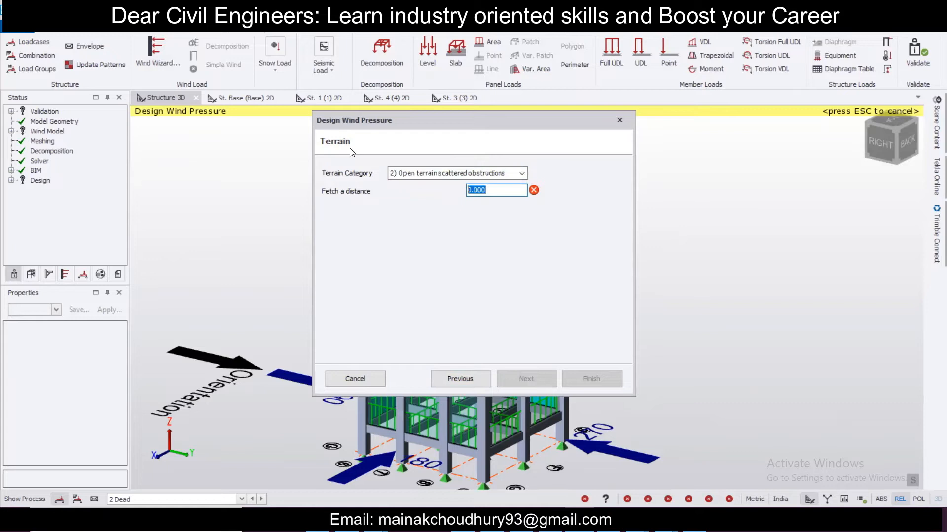
{"action": "type", "text": "5"}
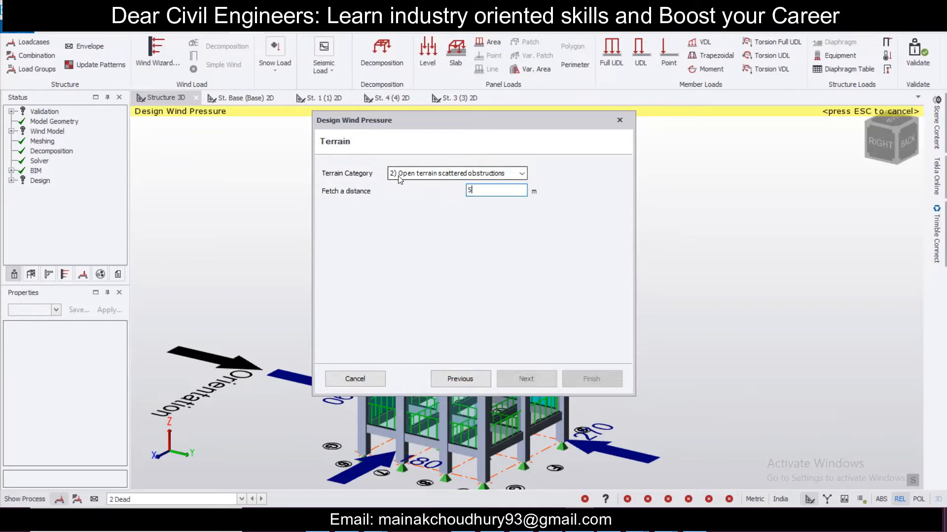
{"action": "left_click", "coordinate": [534, 378]}
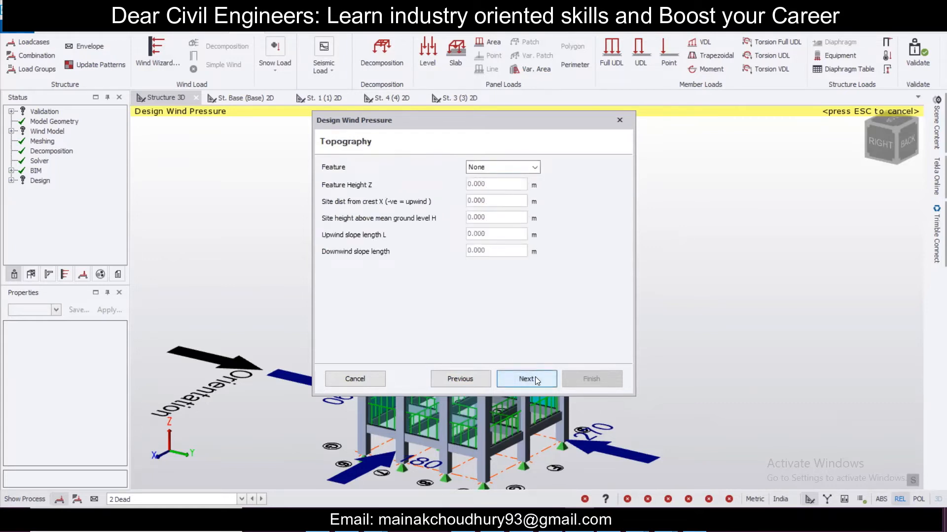
Keep the topography feature as None and proceed to the wind pressure results.
{"action": "left_click", "coordinate": [498, 168]}
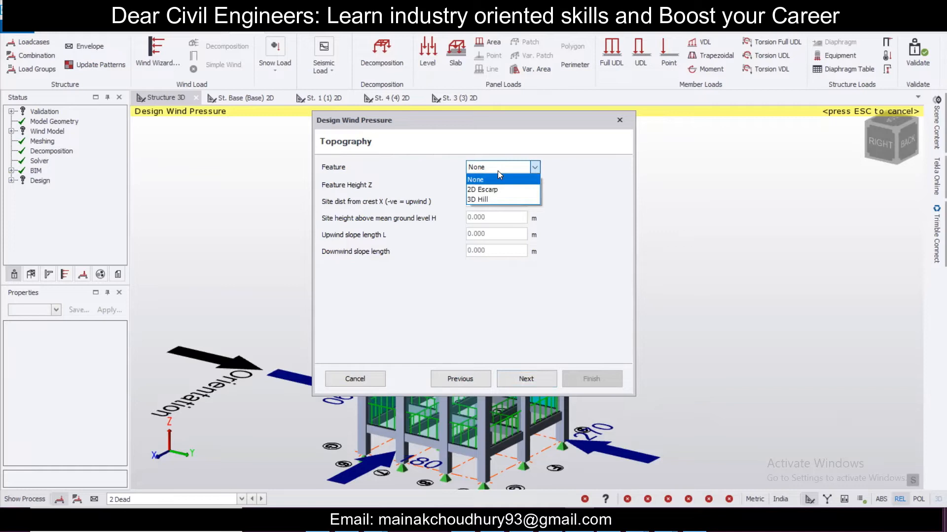
{"action": "left_click", "coordinate": [498, 171]}
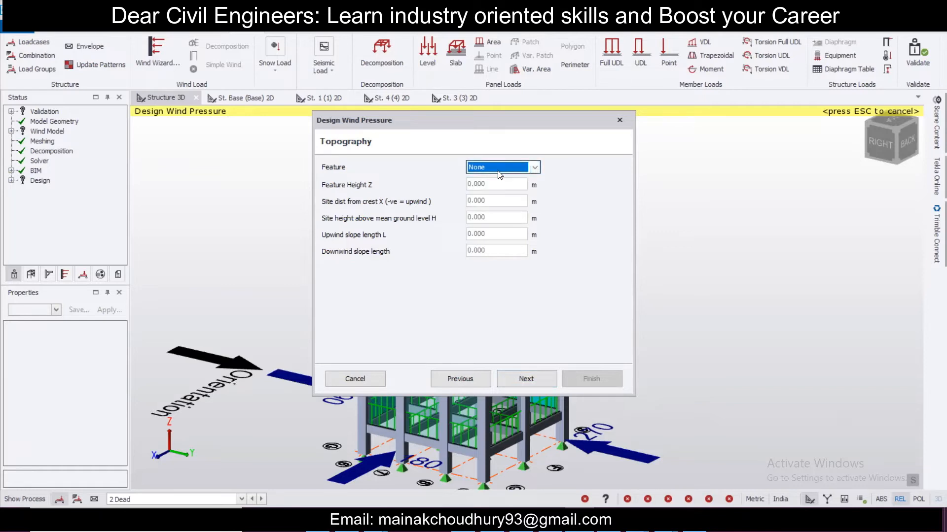
{"action": "left_click", "coordinate": [531, 378]}
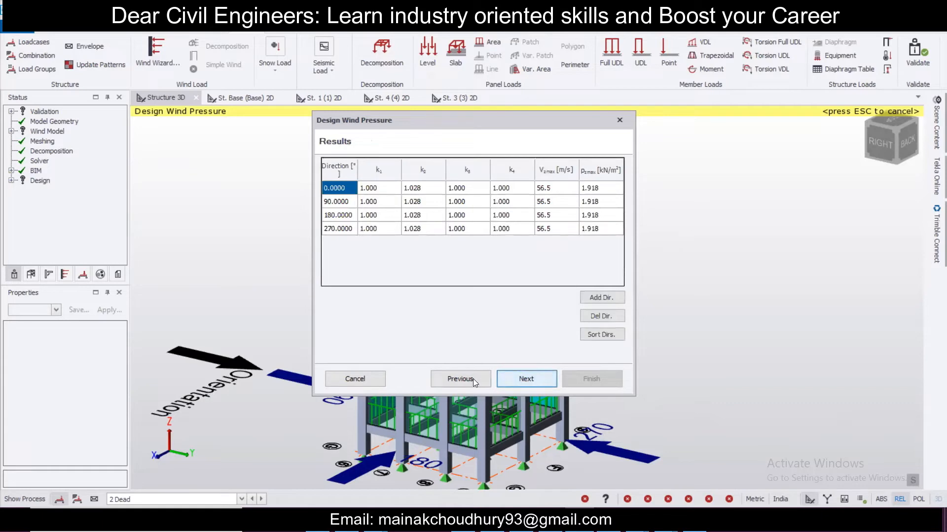
Review the k factors, wind speeds and design wind pressures for each direction across the wizard's result pages.
{"action": "left_click", "coordinate": [473, 378]}
{"action": "left_click", "coordinate": [538, 379]}
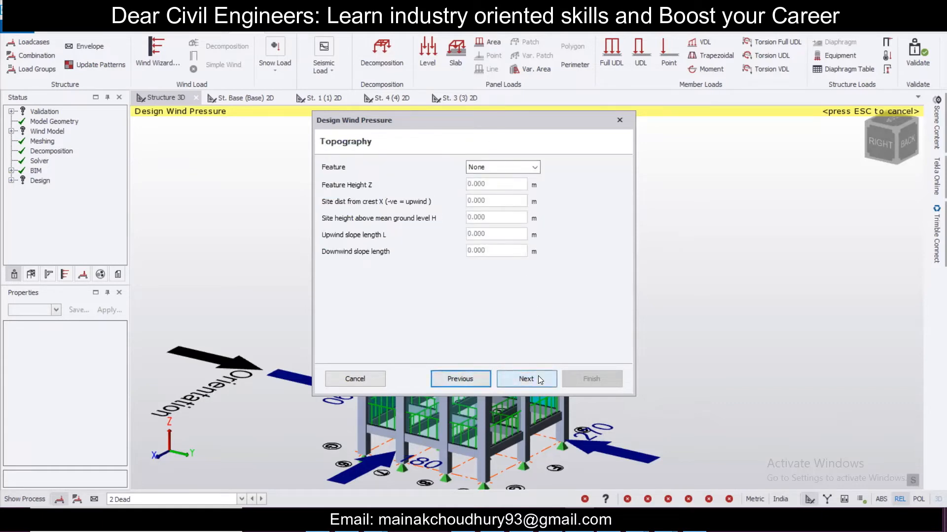
{"action": "left_click", "coordinate": [539, 379]}
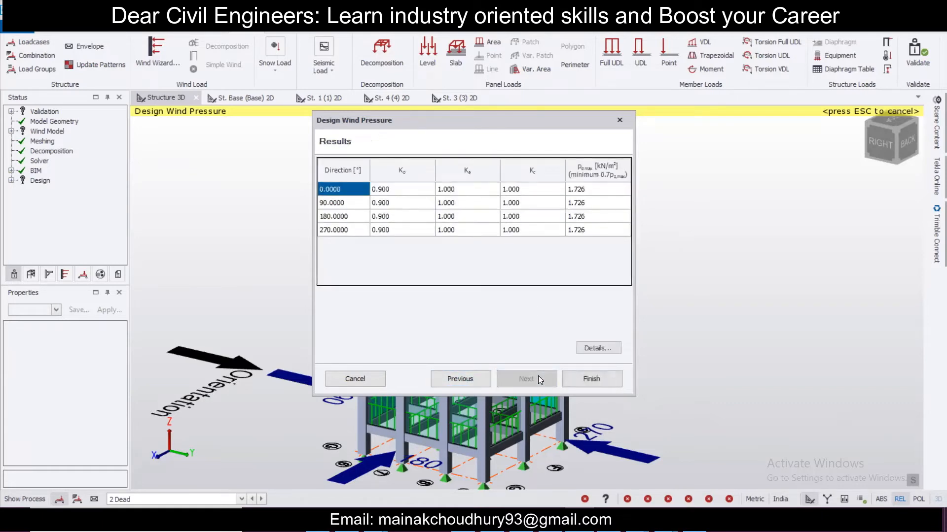
{"action": "left_click", "coordinate": [469, 380]}
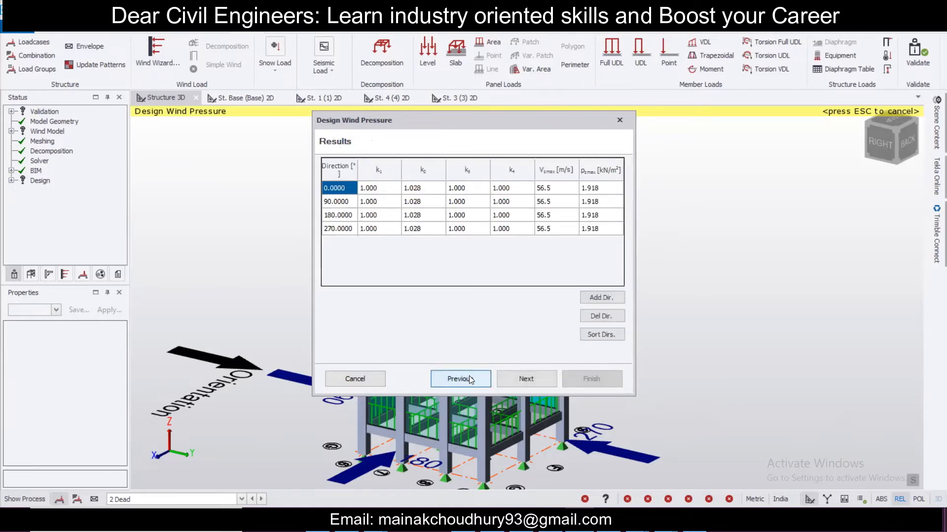
{"action": "left_click", "coordinate": [508, 190]}
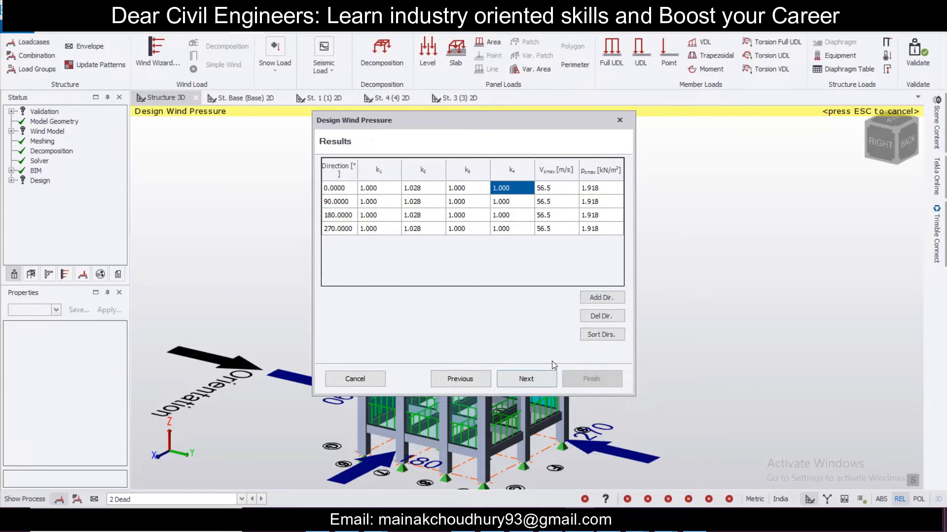
{"action": "left_click", "coordinate": [527, 381]}
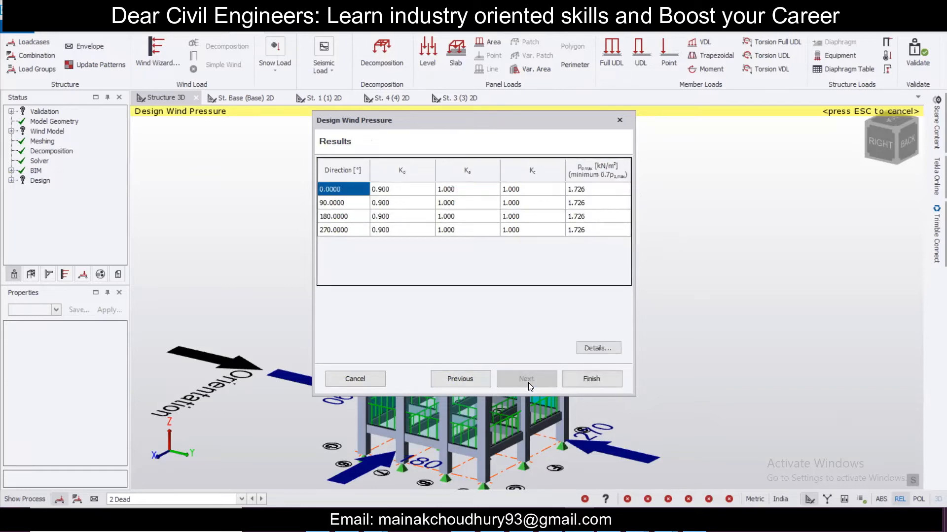
Finish the design wind pressure wizard and add four wind loadcases to the Wind Loadcases list.
{"action": "left_click", "coordinate": [595, 380]}
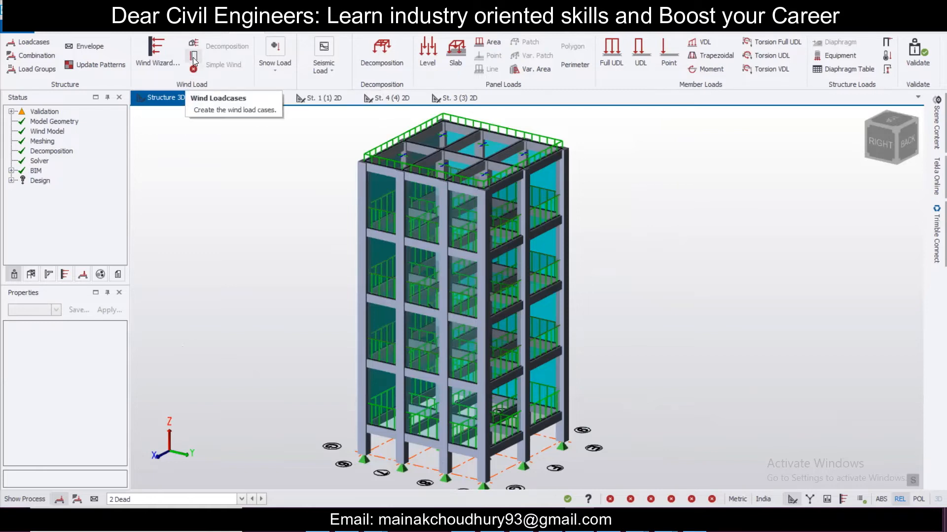
{"action": "left_click", "coordinate": [193, 57]}
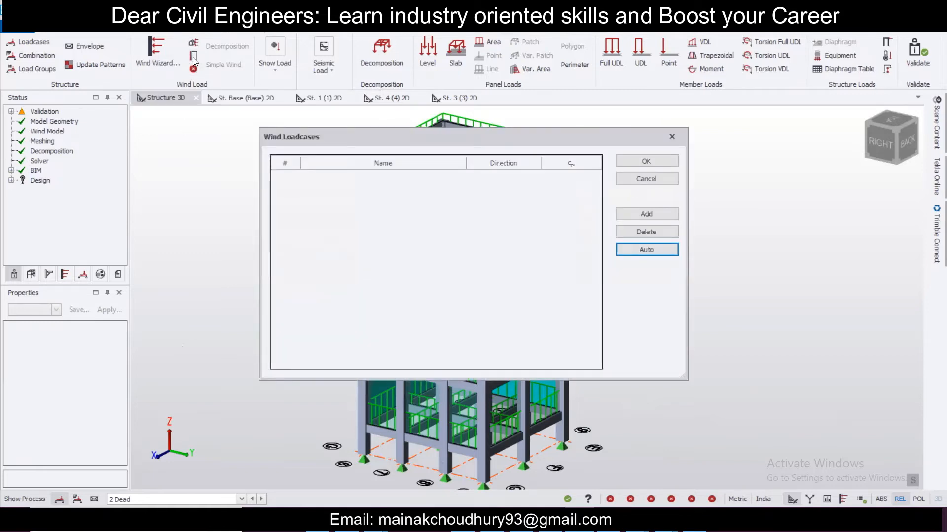
{"action": "left_click", "coordinate": [650, 212]}
{"action": "left_click", "coordinate": [650, 212]}
{"action": "left_click", "coordinate": [650, 212]}
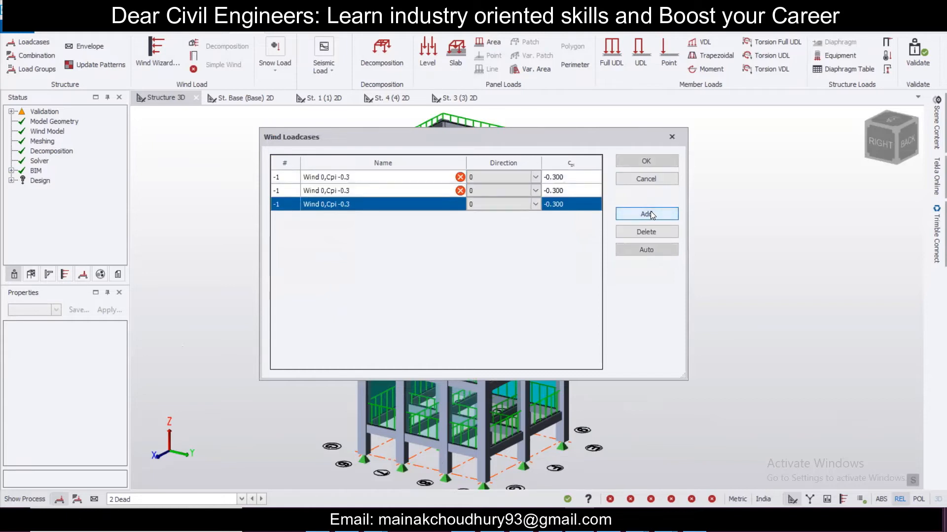
{"action": "left_click", "coordinate": [650, 212]}
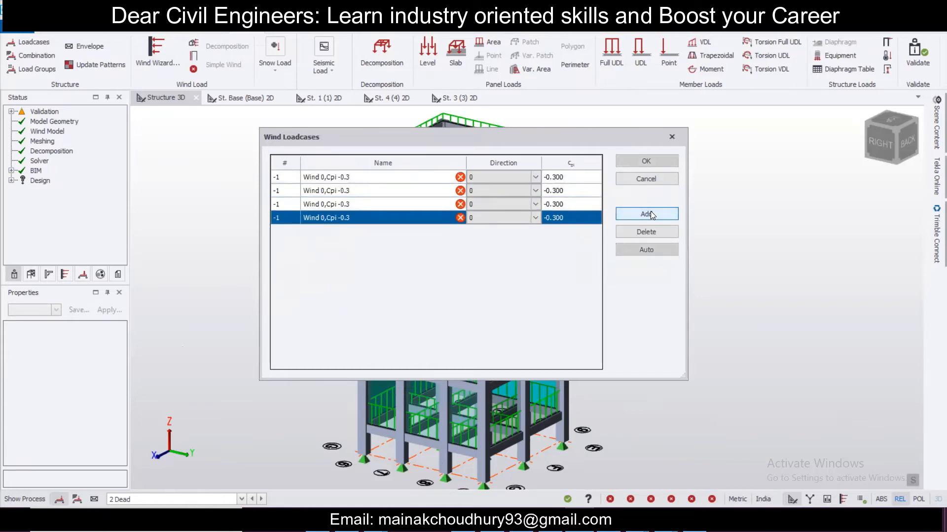
Keep the first wind loadcase at direction 0 and set the second, third and fourth to 90, 180 and 270.
{"action": "left_click", "coordinate": [535, 177]}
{"action": "left_click", "coordinate": [526, 188]}
{"action": "left_click", "coordinate": [522, 191]}
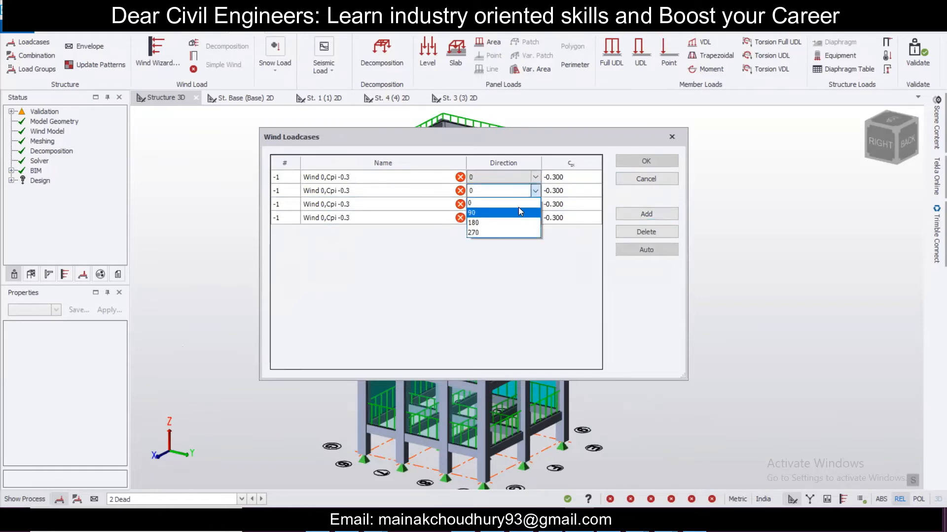
{"action": "left_click", "coordinate": [513, 213]}
{"action": "left_click", "coordinate": [535, 205]}
{"action": "left_click", "coordinate": [535, 204]}
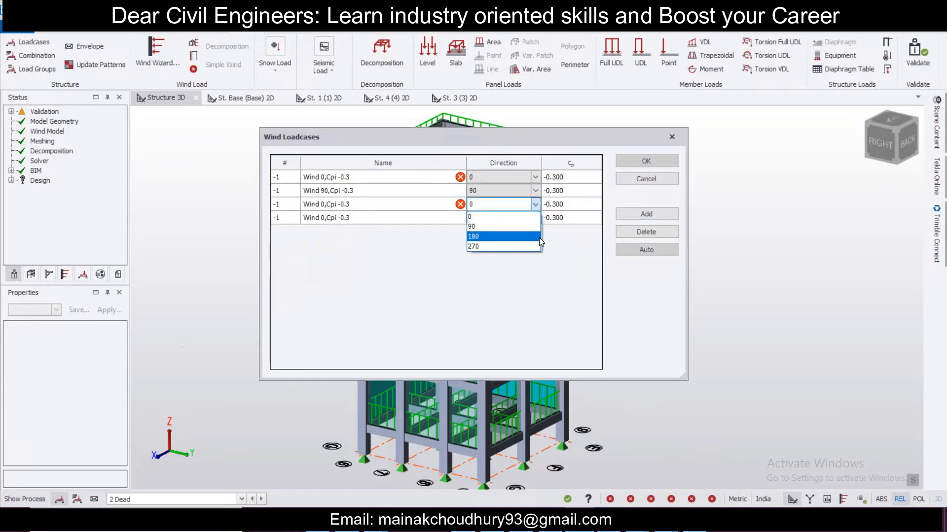
{"action": "left_click", "coordinate": [539, 237]}
{"action": "left_click", "coordinate": [535, 217]}
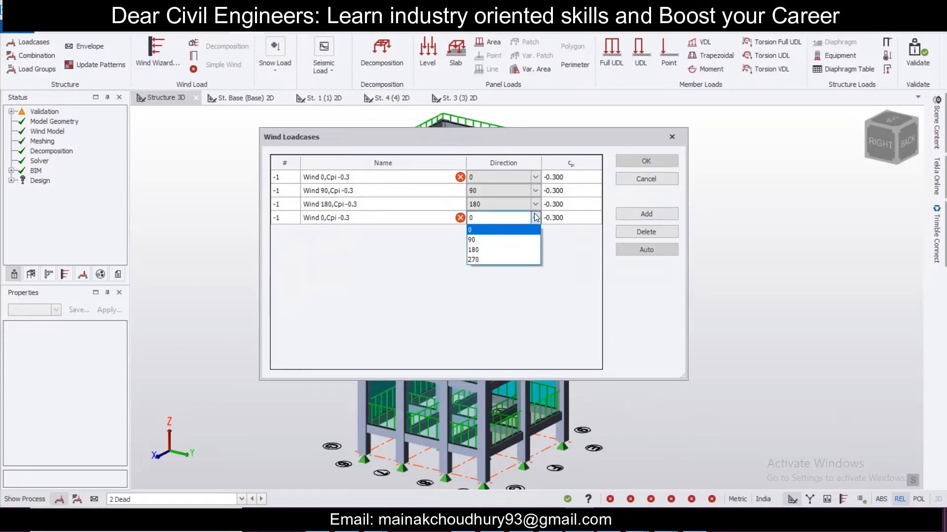
{"action": "left_click", "coordinate": [528, 260]}
{"action": "left_click", "coordinate": [352, 215]}
{"action": "left_click", "coordinate": [352, 215]}
{"action": "left_click", "coordinate": [361, 214]}
{"action": "key", "text": "BackSpace"}
{"action": "key", "text": "BackSpace"}
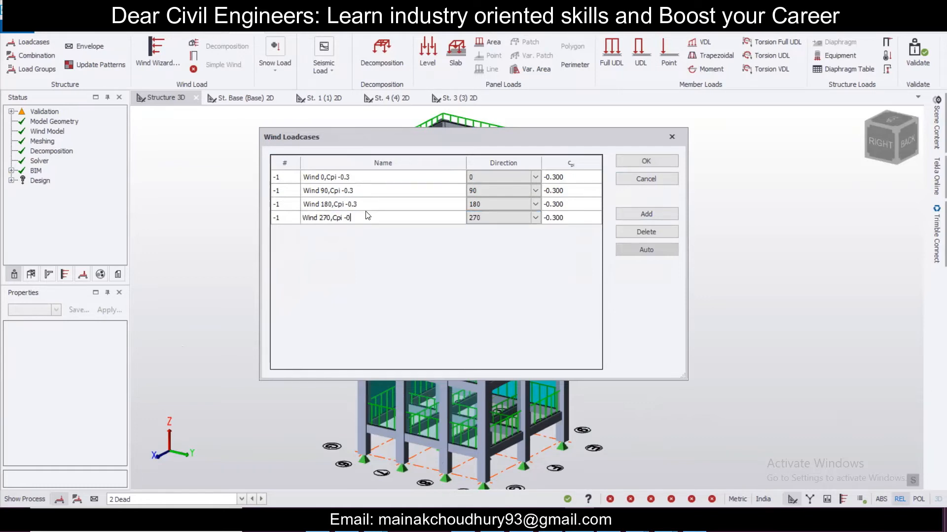
{"action": "type", "text": ".4"}
{"action": "key", "text": "BackSpace"}
{"action": "type", "text": "3"}
{"action": "left_click", "coordinate": [569, 221]}
{"action": "left_click", "coordinate": [572, 220]}
{"action": "key", "text": "BackSpace"}
{"action": "key", "text": "BackSpace"}
Open the internal pressure coefficient Cpi of the direction 0 wind loadcase for editing.
{"action": "left_click", "coordinate": [388, 181]}
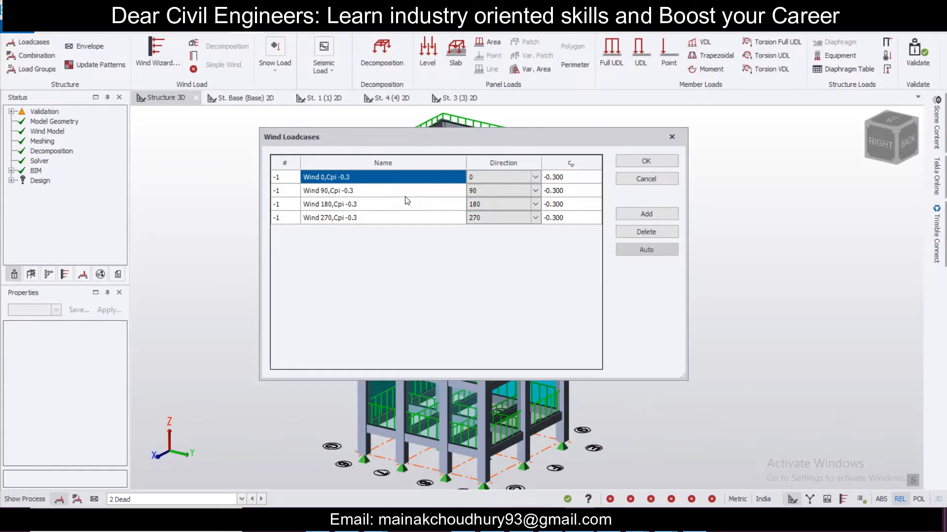
{"action": "left_click", "coordinate": [566, 177]}
{"action": "left_click", "coordinate": [567, 177]}
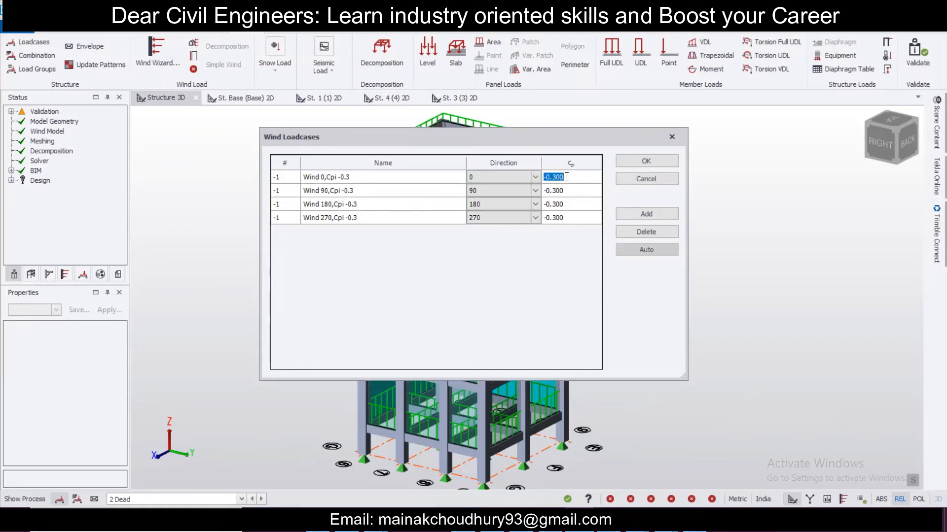
Set the Cpi to 0.8 for the direction 0 wind loadcase and to 0.5 for the direction 90 one.
{"action": "type", "text": "0.8"}
{"action": "left_click", "coordinate": [579, 190]}
{"action": "left_click", "coordinate": [577, 191]}
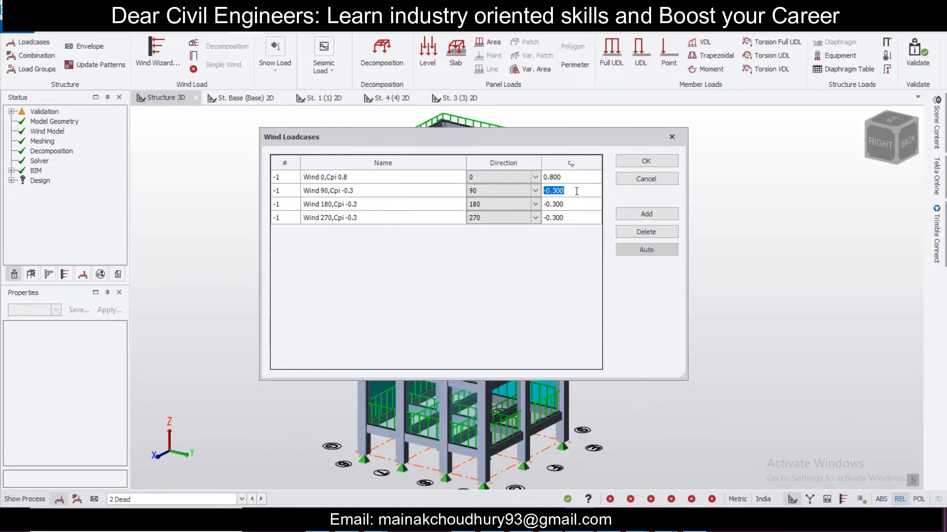
{"action": "type", "text": "0.5"}
{"action": "left_click", "coordinate": [571, 208]}
{"action": "left_click", "coordinate": [570, 206]}
{"action": "left_click_drag", "start_coordinate": [602, 137], "coordinate": [925, 207]}
{"action": "left_click", "coordinate": [333, 266]}
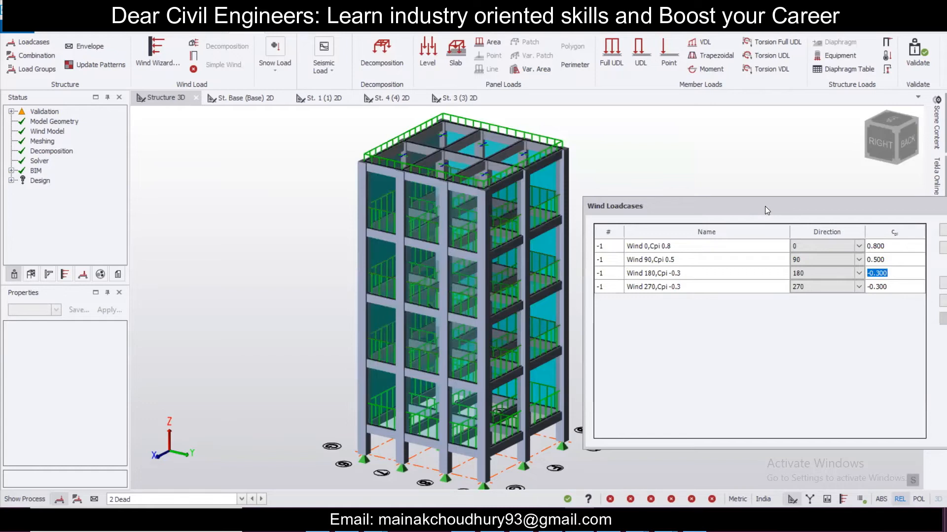
{"action": "left_click_drag", "start_coordinate": [765, 206], "coordinate": [463, 157]}
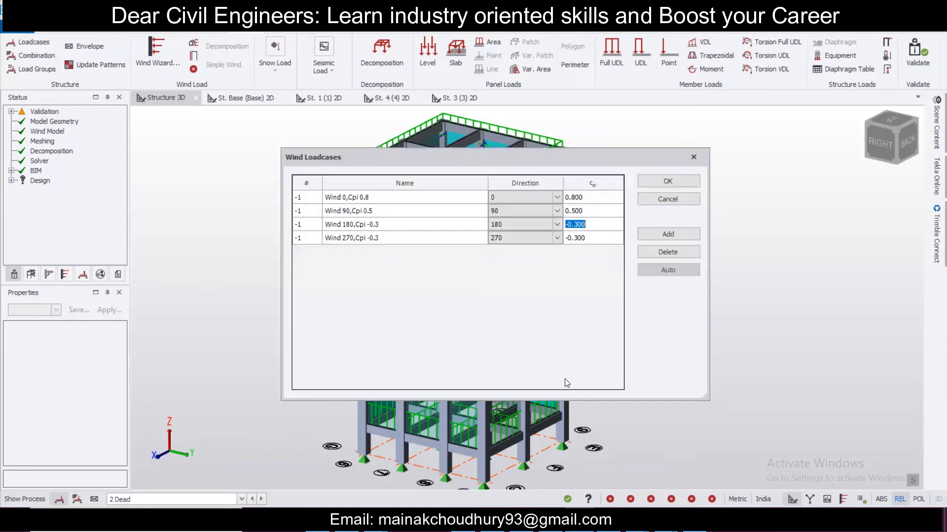
Switch to a blank whiteboard and sketch a square plan with 0 beside its left edge and 90 beside its right edge.
{"action": "left_click", "coordinate": [557, 419]}
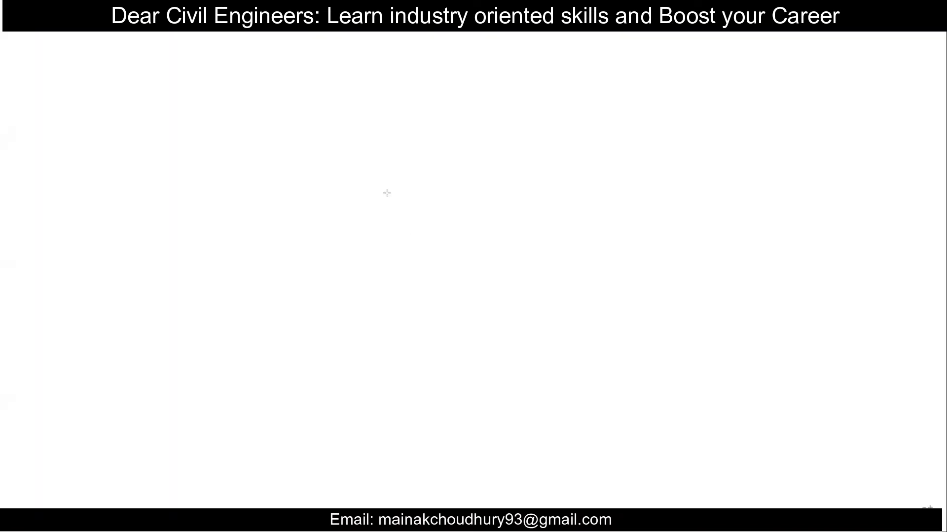
{"action": "left_click_drag", "start_coordinate": [379, 211], "coordinate": [531, 354]}
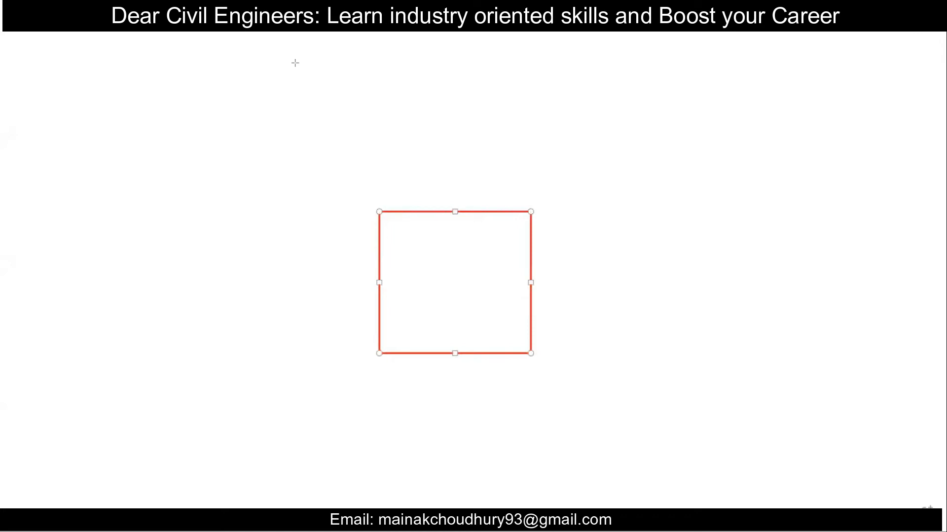
{"action": "left_click", "coordinate": [274, 266]}
{"action": "type", "text": "0"}
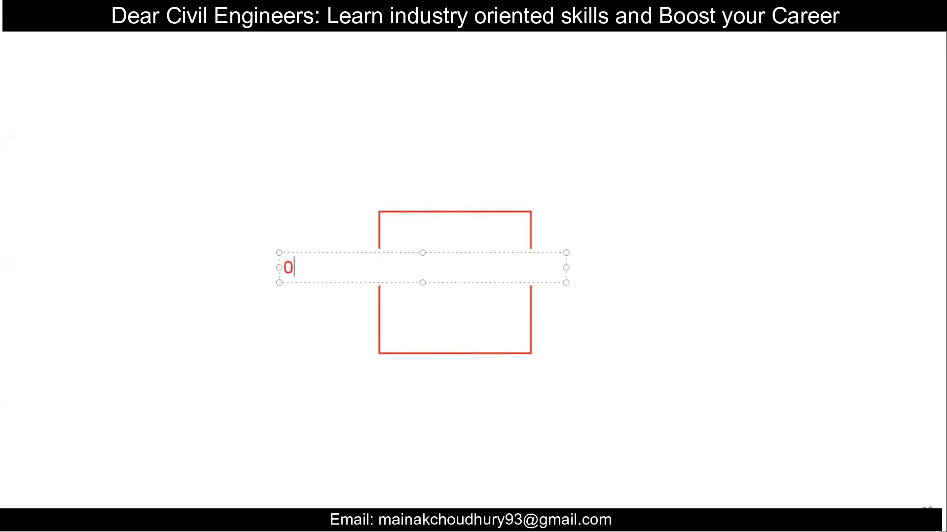
{"action": "left_click", "coordinate": [576, 270]}
{"action": "type", "text": "90"}
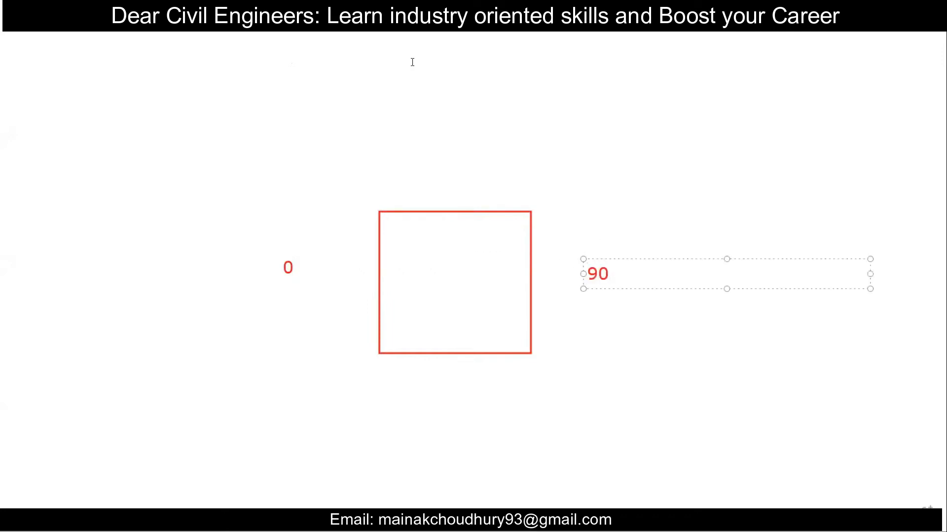
Draw a vertical and a horizontal axis line beside the square and label them y and x.
{"action": "left_click_drag", "start_coordinate": [53, 206], "coordinate": [47, 428]}
{"action": "left_click_drag", "start_coordinate": [339, 427], "coordinate": [45, 426]}
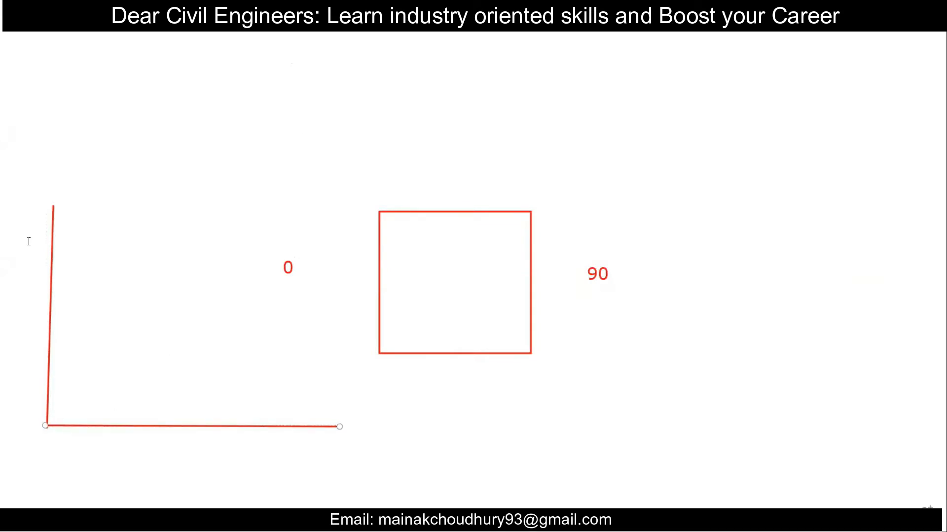
{"action": "left_click", "coordinate": [252, 410]}
{"action": "type", "text": "x"}
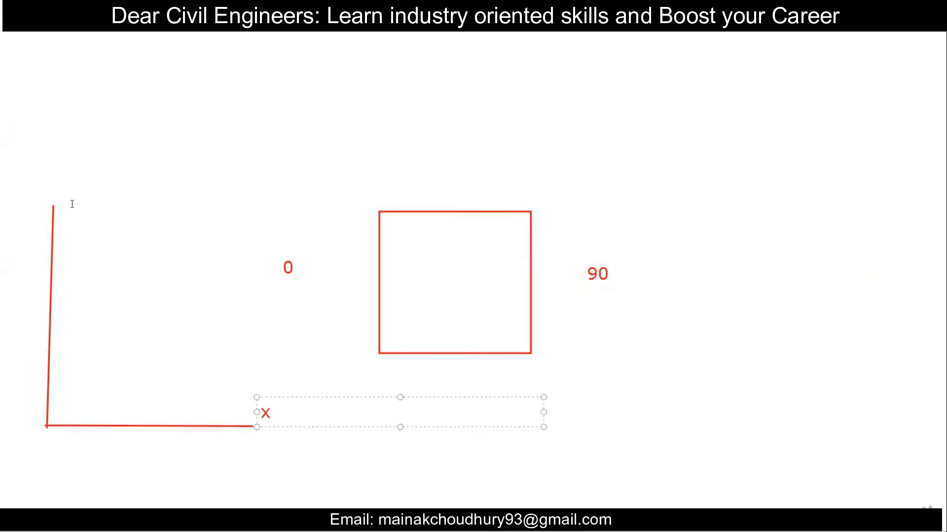
{"action": "left_click", "coordinate": [68, 202]}
{"action": "type", "text": "y"}
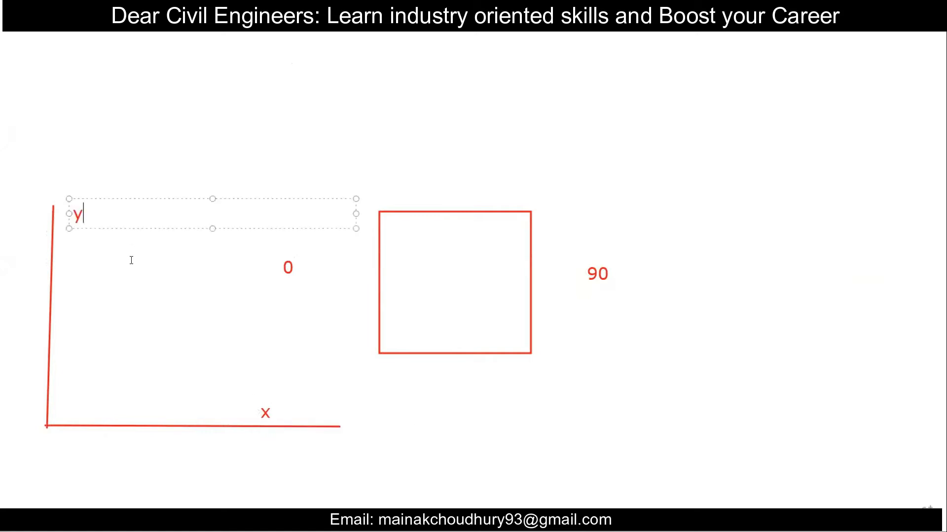
Label the square 90 above its top edge and 270 below its bottom edge, and replace the right-hand label with 180.
{"action": "left_click", "coordinate": [441, 199]}
{"action": "left_click", "coordinate": [424, 172]}
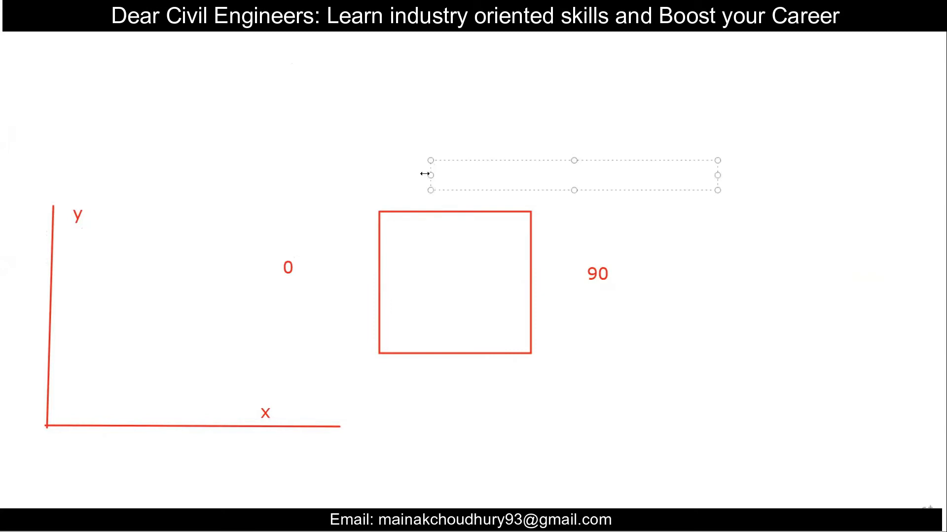
{"action": "type", "text": "90"}
{"action": "left_click_drag", "start_coordinate": [608, 273], "coordinate": [578, 267]}
{"action": "type", "text": "180"}
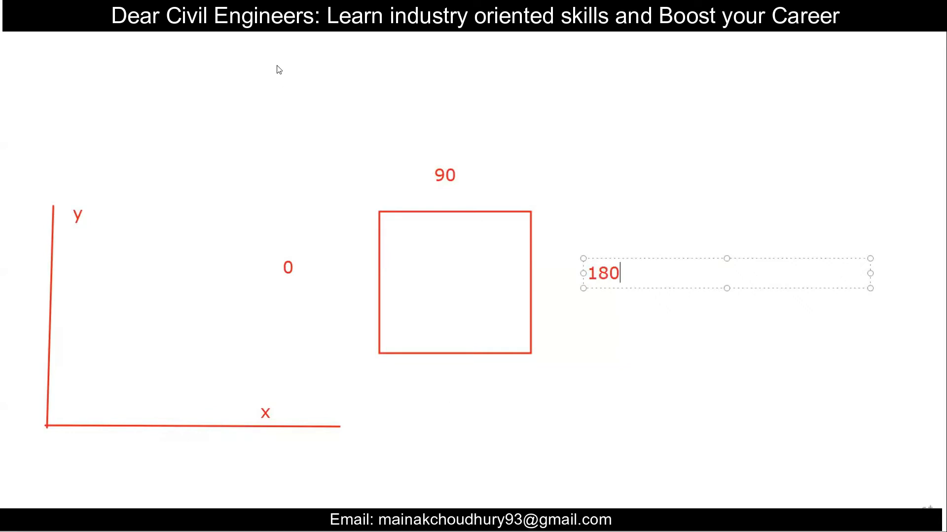
{"action": "left_click", "coordinate": [437, 387]}
{"action": "type", "text": "270"}
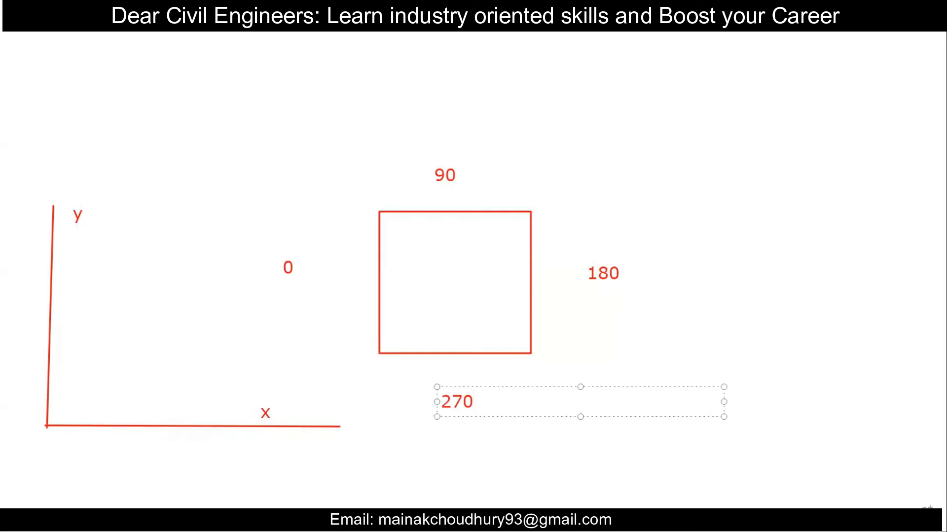
Return to the Wind Loadcases dialog and delete all four wind loadcases.
{"action": "left_click", "coordinate": [359, 120]}
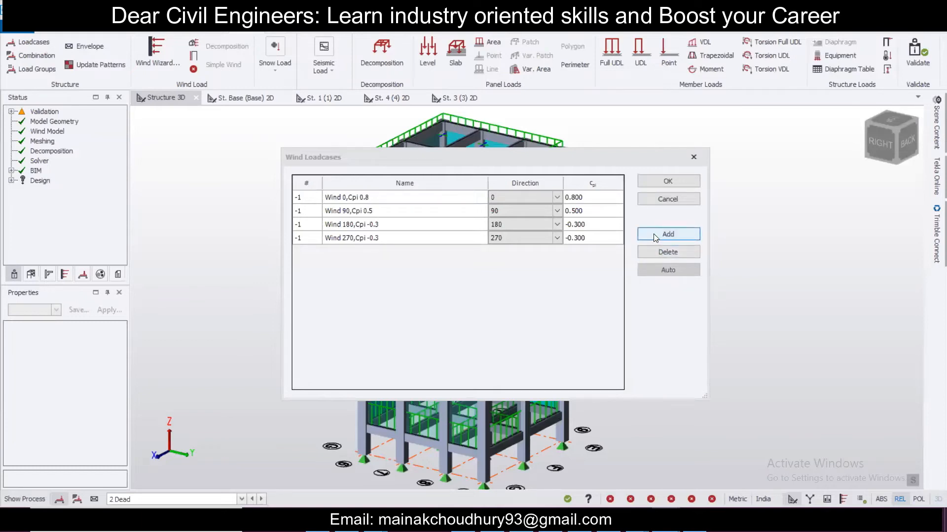
{"action": "left_click", "coordinate": [391, 198]}
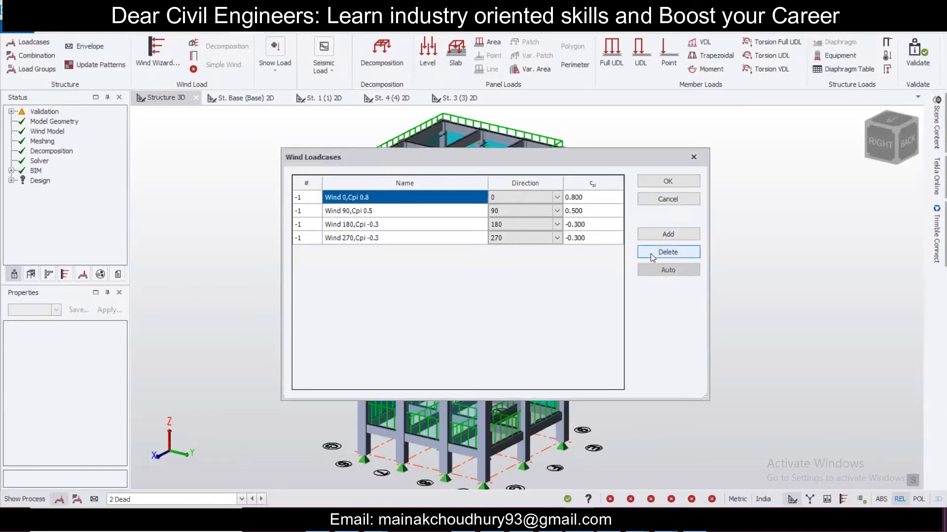
{"action": "left_click", "coordinate": [650, 253]}
{"action": "left_click", "coordinate": [650, 253]}
{"action": "left_click", "coordinate": [649, 253]}
{"action": "left_click", "coordinate": [650, 253]}
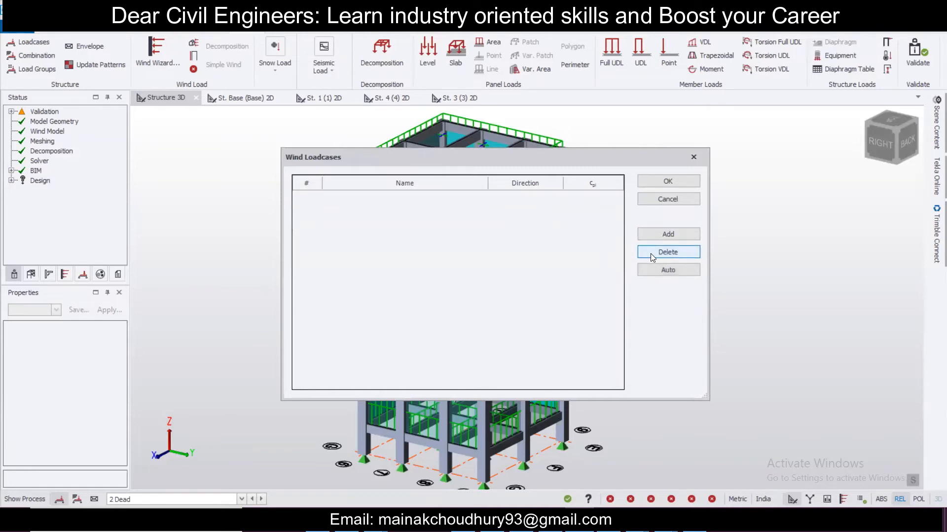
{"action": "left_click", "coordinate": [659, 270]}
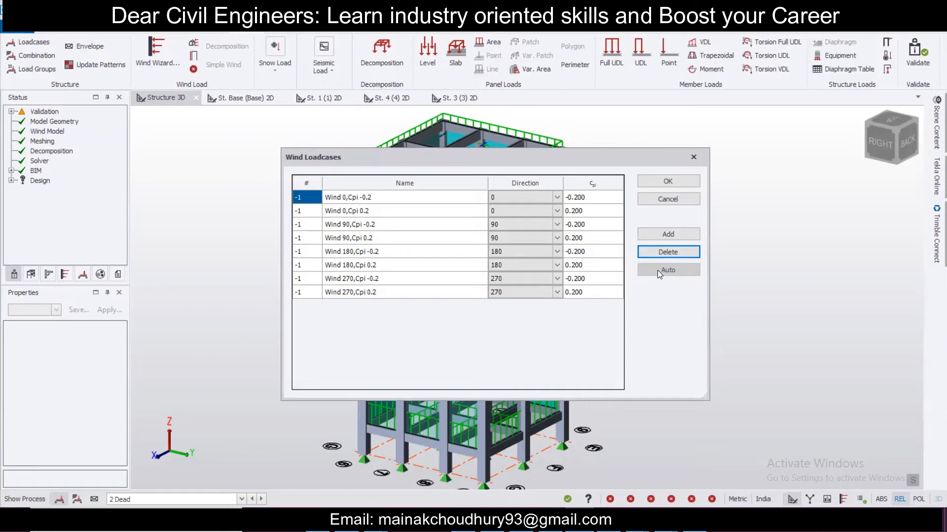
{"action": "left_click", "coordinate": [693, 157]}
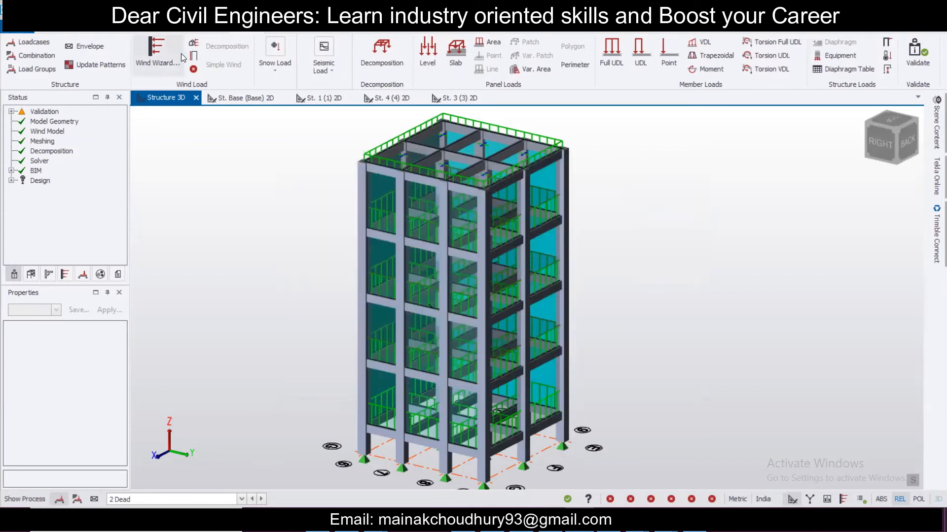
{"action": "left_click", "coordinate": [194, 59]}
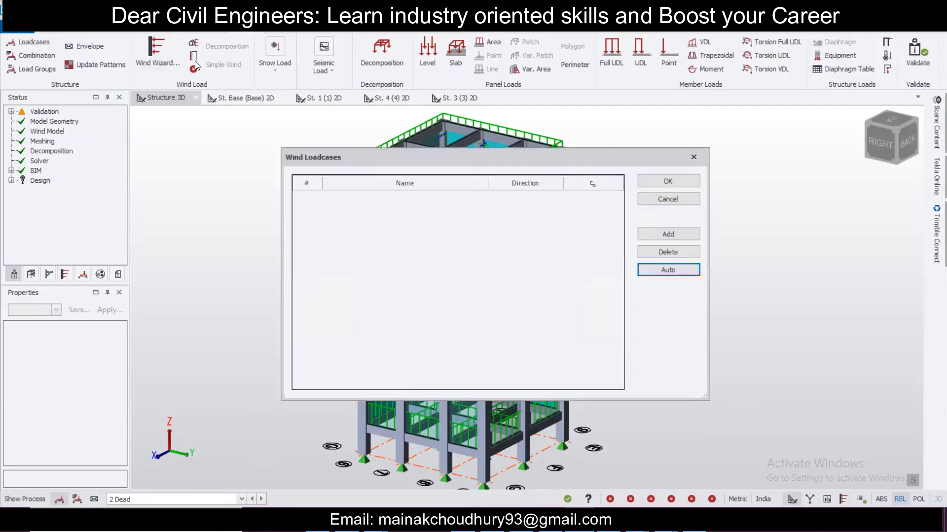
{"action": "left_click", "coordinate": [693, 157]}
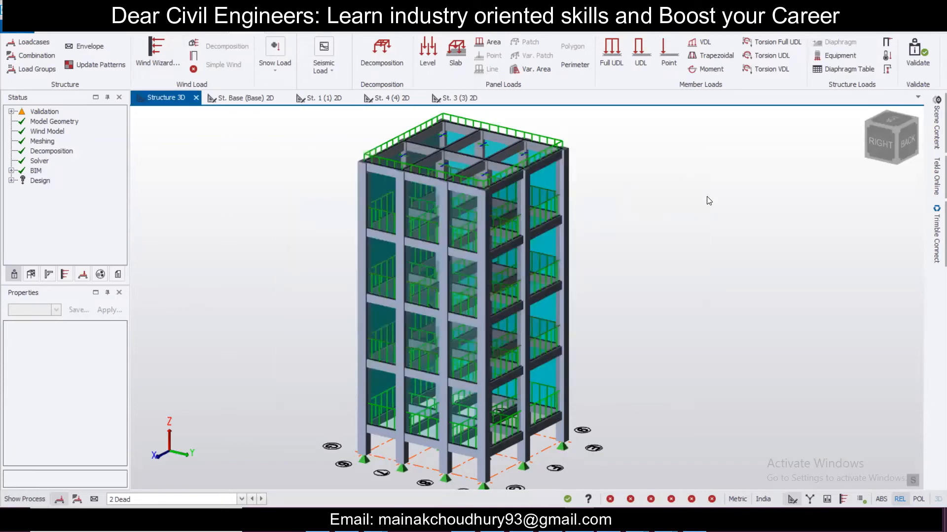
Auto-generate wind loadcases for directions 0, 90, 180 and 270 with Cpi -0.2 and 0.2, and accept them.
{"action": "left_click", "coordinate": [193, 56]}
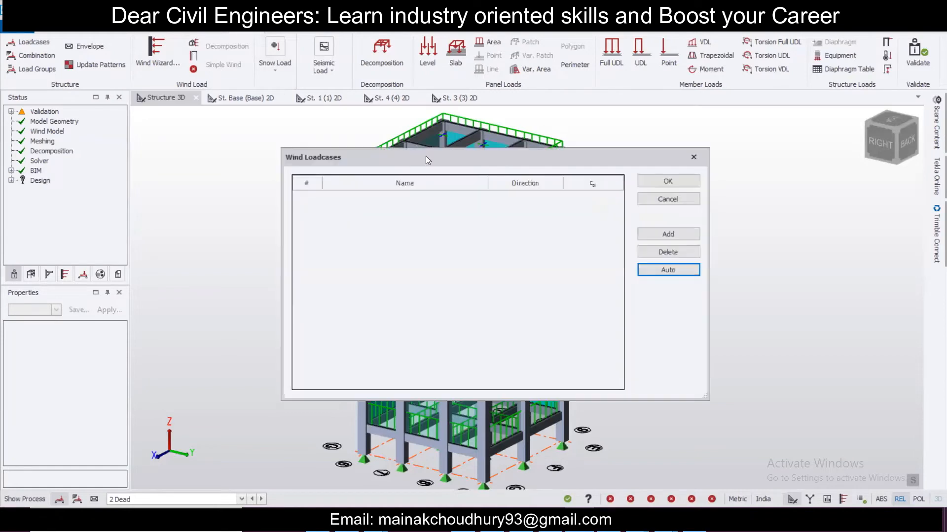
{"action": "left_click", "coordinate": [676, 269]}
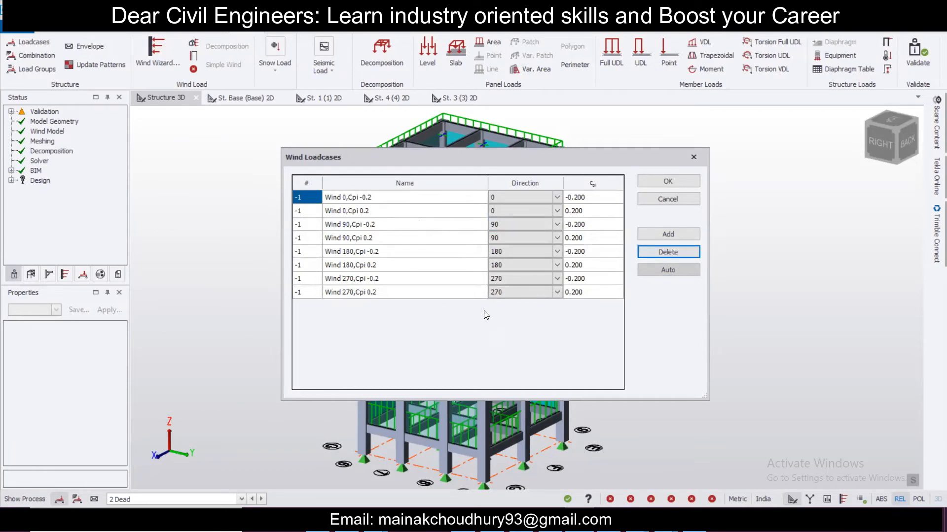
{"action": "left_click", "coordinate": [668, 182]}
{"action": "mouse_move", "coordinate": [541, 196]}
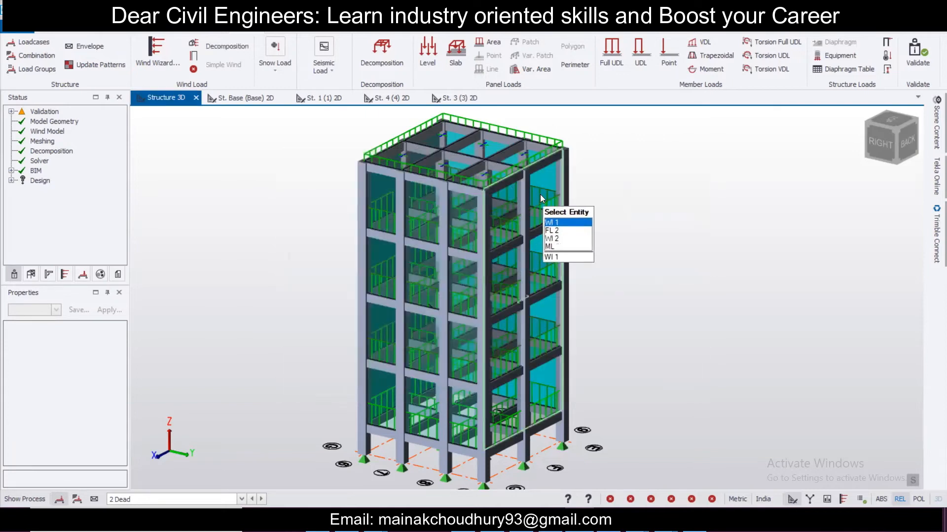
Start the Seismic Wizard and ignore seismic in floor St. Base (Base) and below in the base information.
{"action": "left_click", "coordinate": [333, 75]}
{"action": "left_click", "coordinate": [326, 108]}
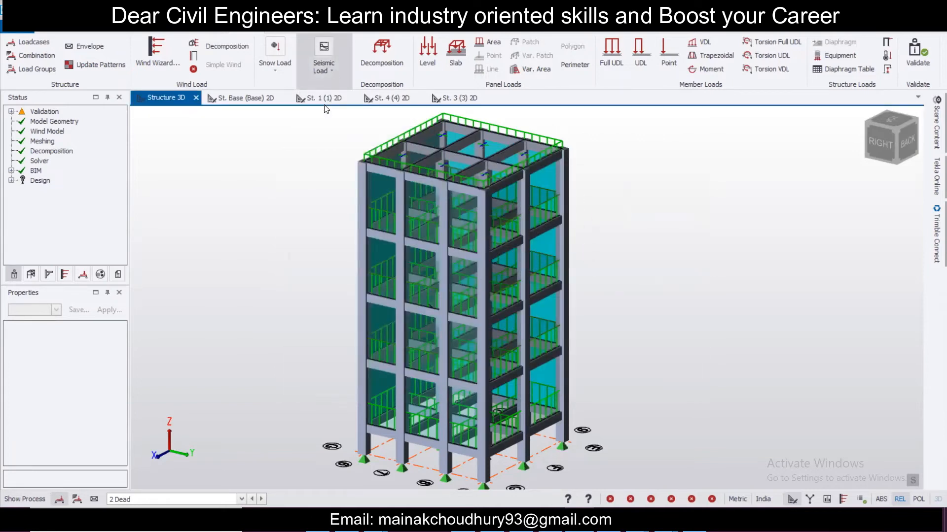
{"action": "left_click", "coordinate": [605, 403]}
{"action": "left_click", "coordinate": [402, 203]}
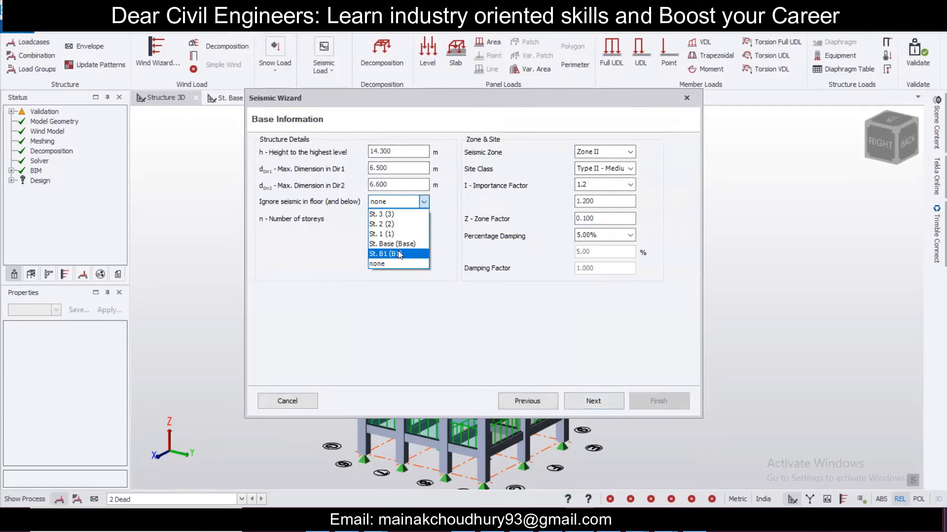
{"action": "left_click", "coordinate": [402, 244]}
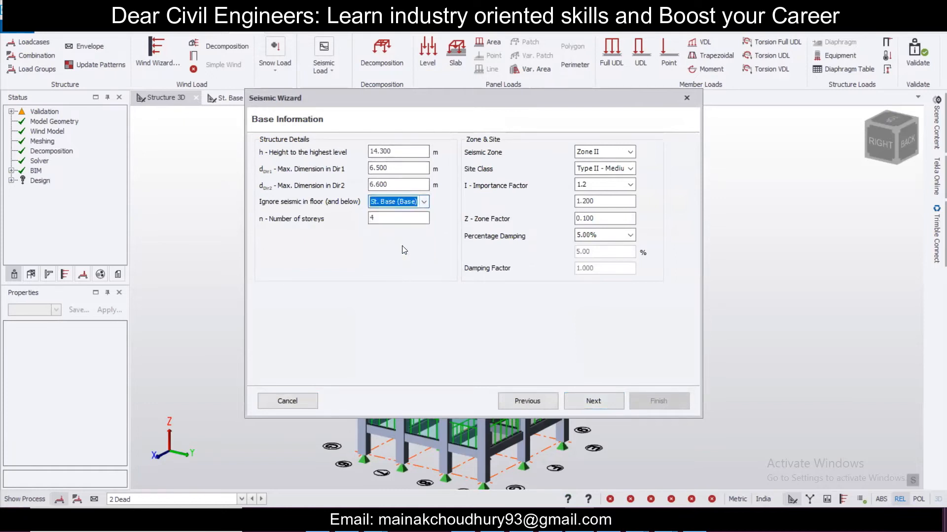
Set the seismic zone to Zone V, keep the Type II site class, choose importance factor 1.0 and continue to the structure irregularities.
{"action": "left_click", "coordinate": [617, 153]}
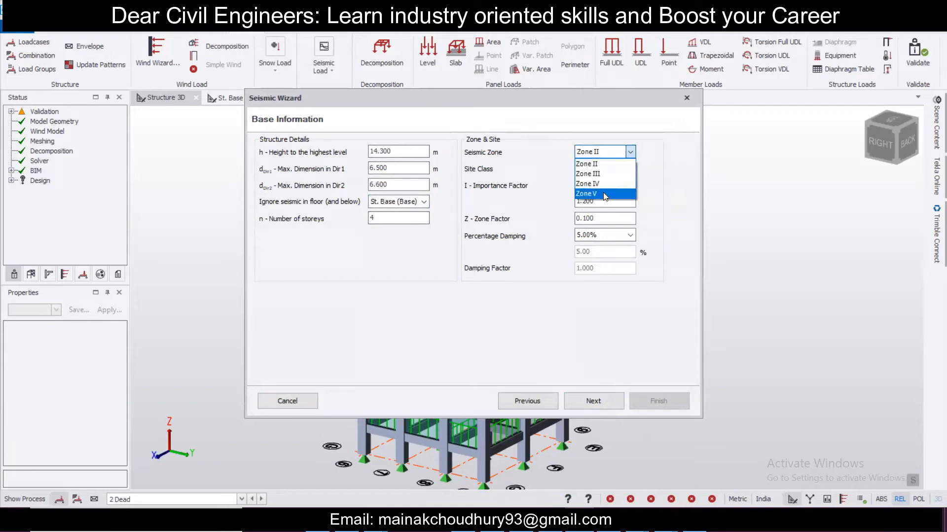
{"action": "left_click", "coordinate": [603, 194]}
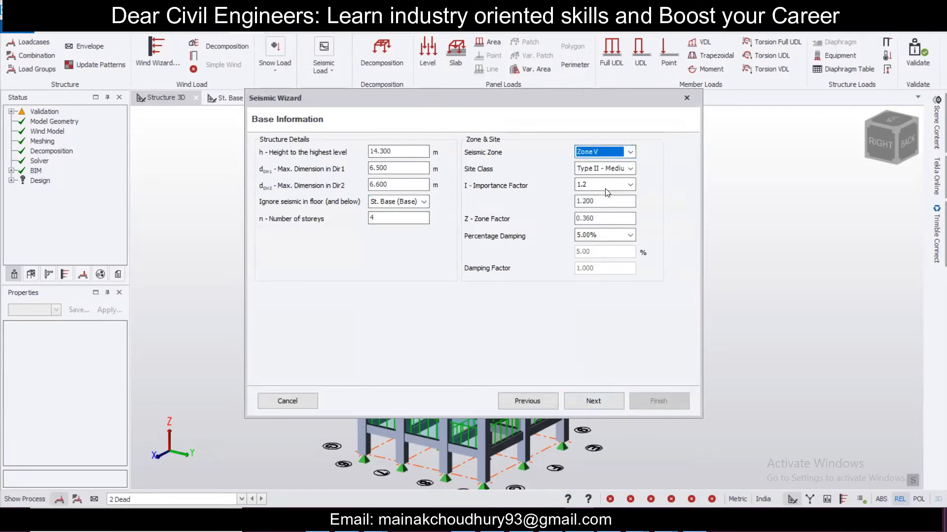
{"action": "left_click", "coordinate": [630, 171]}
{"action": "left_click", "coordinate": [644, 193]}
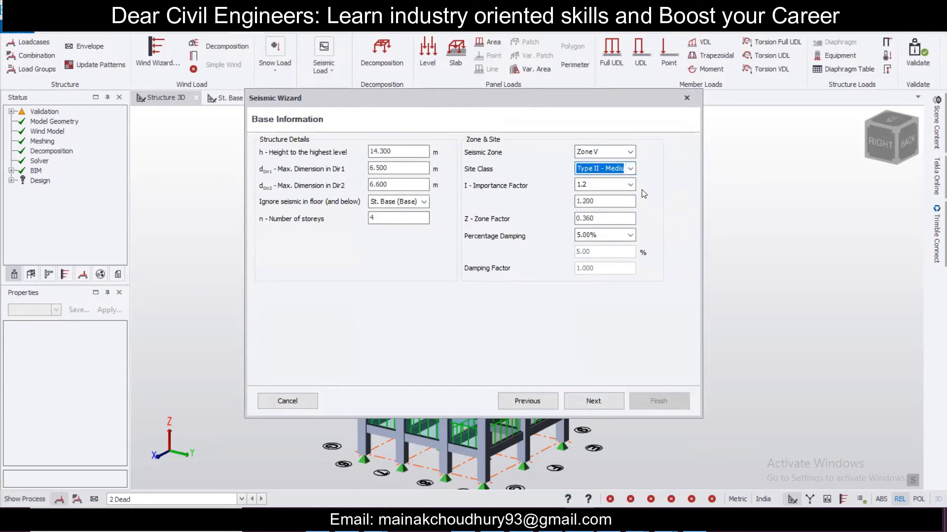
{"action": "left_click", "coordinate": [628, 184]}
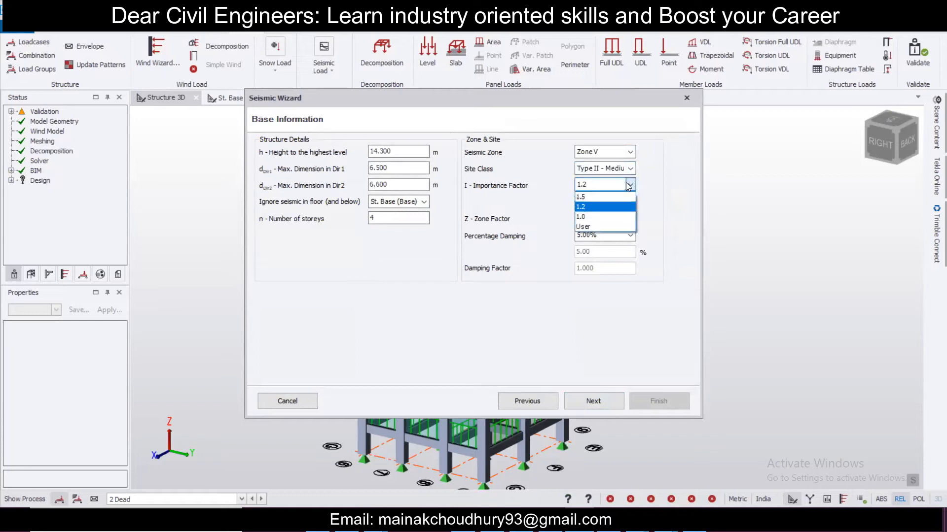
{"action": "left_click", "coordinate": [628, 216]}
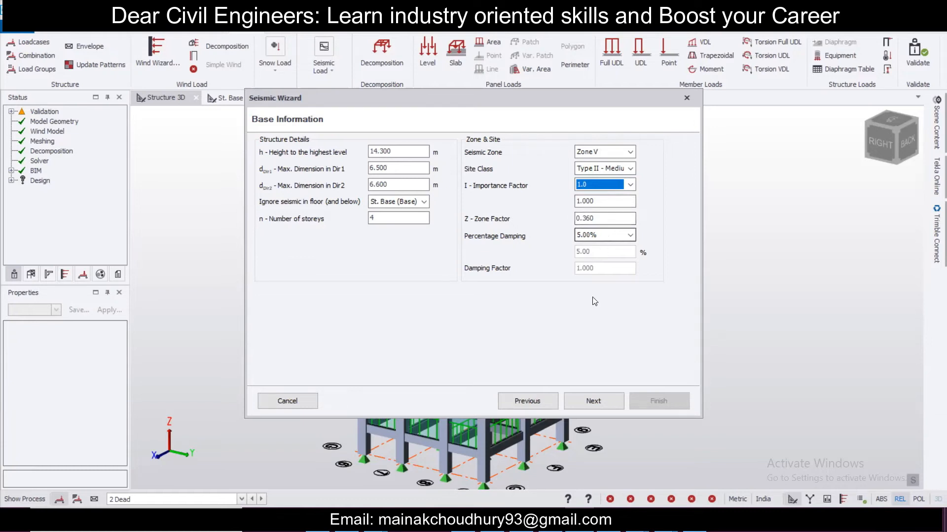
{"action": "left_click", "coordinate": [605, 403]}
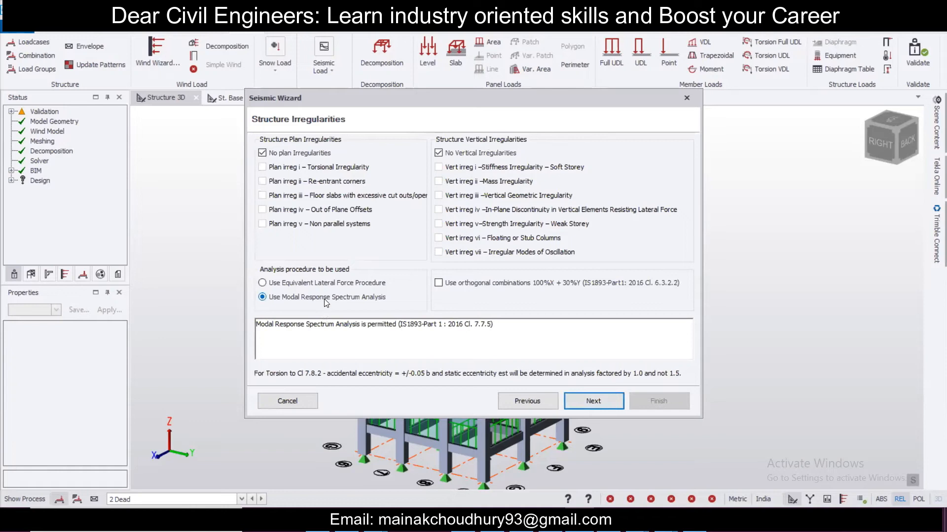
Choose Modal Response Spectrum Analysis as the analysis procedure and continue to the fundamental period settings.
{"action": "left_click", "coordinate": [324, 284]}
{"action": "left_click", "coordinate": [328, 297]}
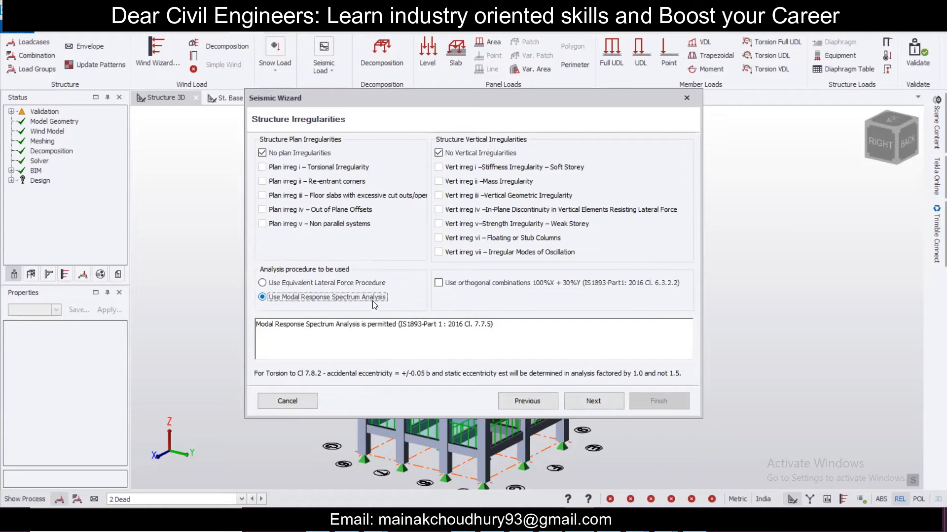
{"action": "left_click", "coordinate": [599, 405]}
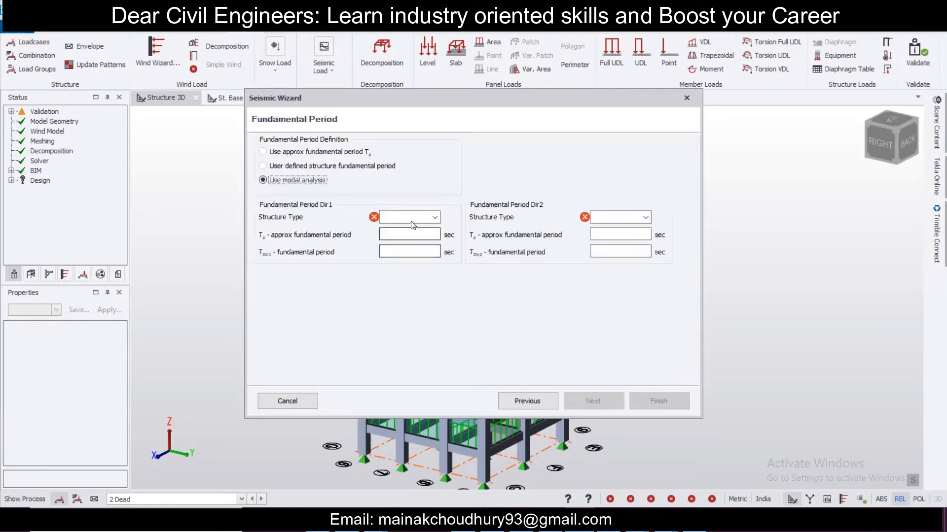
Set the structure type to RC MRF Buildings without any masonry infills in both directions and continue to the seismic force resisting system.
{"action": "left_click", "coordinate": [412, 224]}
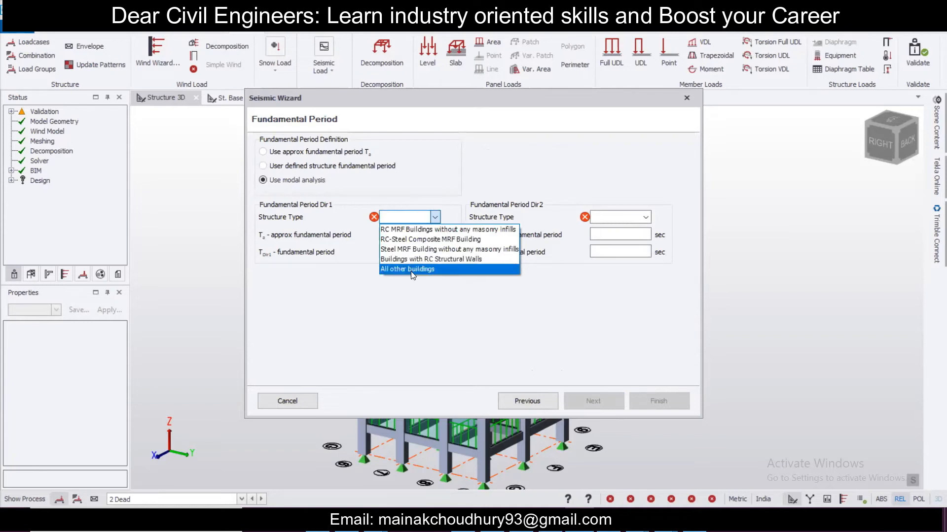
{"action": "left_click", "coordinate": [414, 232]}
{"action": "left_click", "coordinate": [614, 217]}
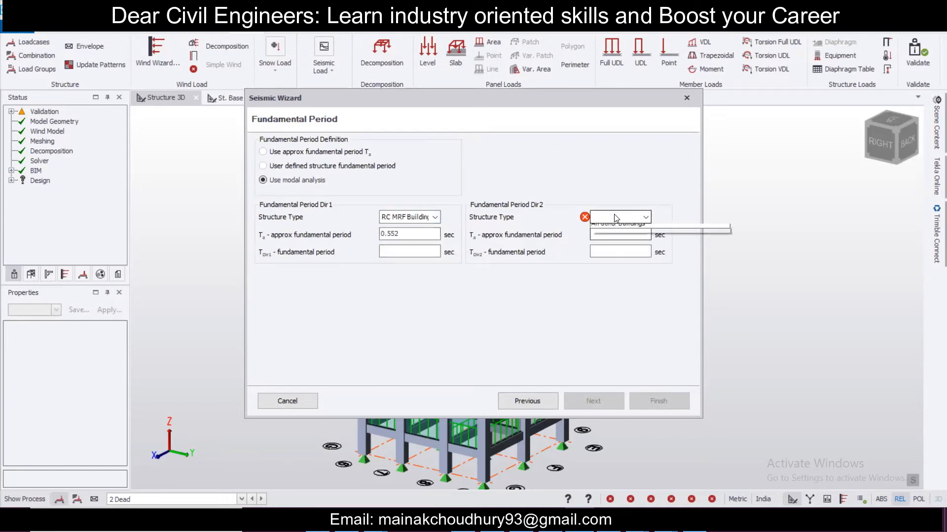
{"action": "left_click", "coordinate": [616, 231]}
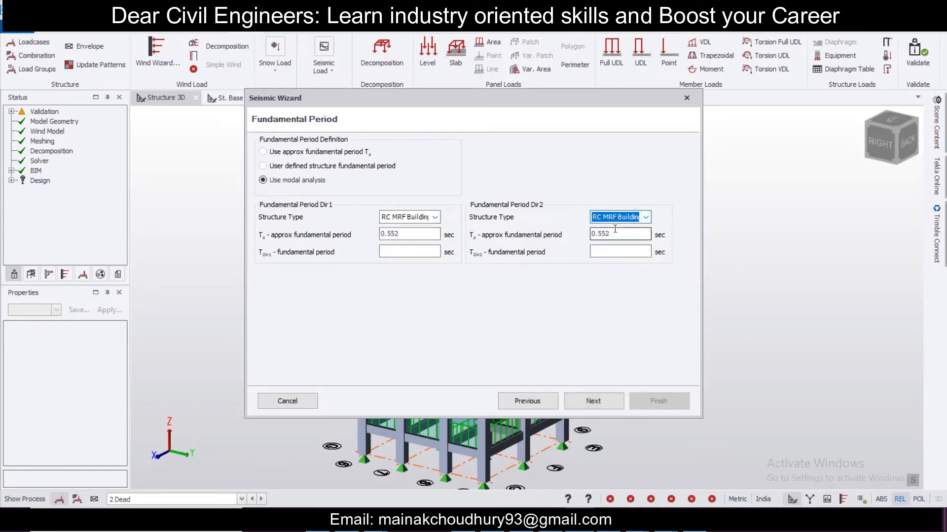
{"action": "left_click", "coordinate": [594, 406]}
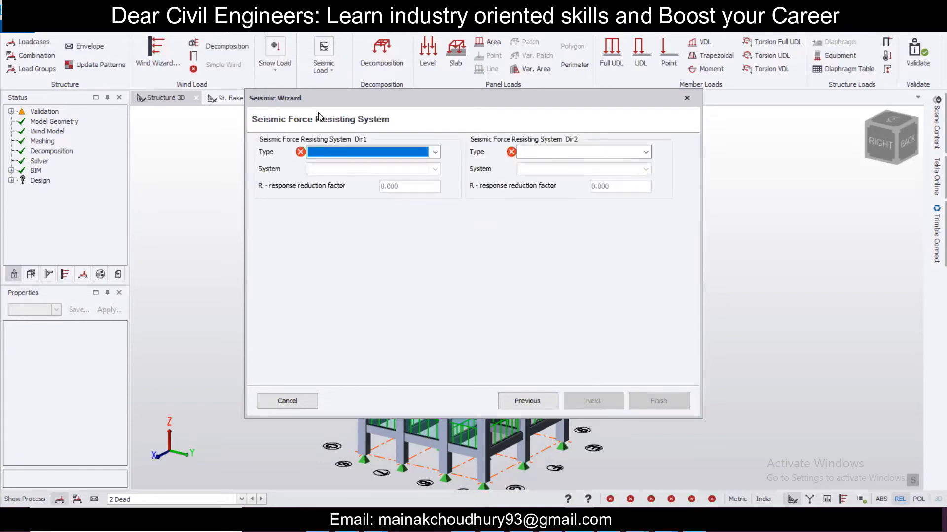
Choose Moment Frame Systems as the seismic force resisting system type in Dir1 and Dir2.
{"action": "left_click", "coordinate": [358, 152]}
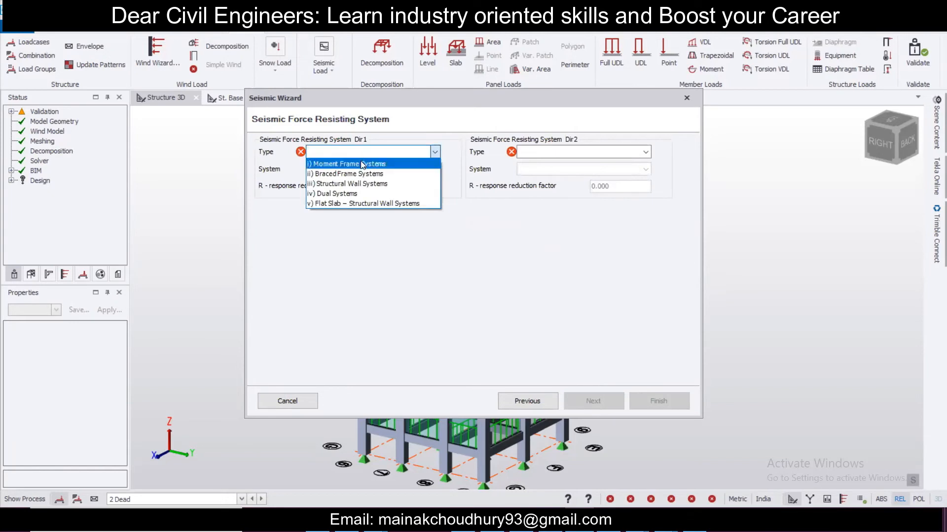
{"action": "left_click", "coordinate": [361, 164]}
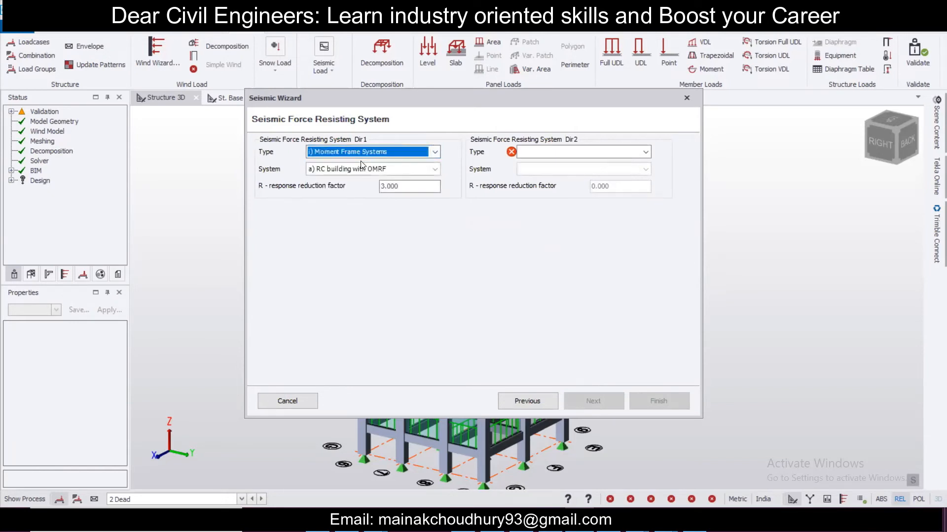
{"action": "left_click", "coordinate": [542, 152]}
{"action": "left_click", "coordinate": [547, 167]}
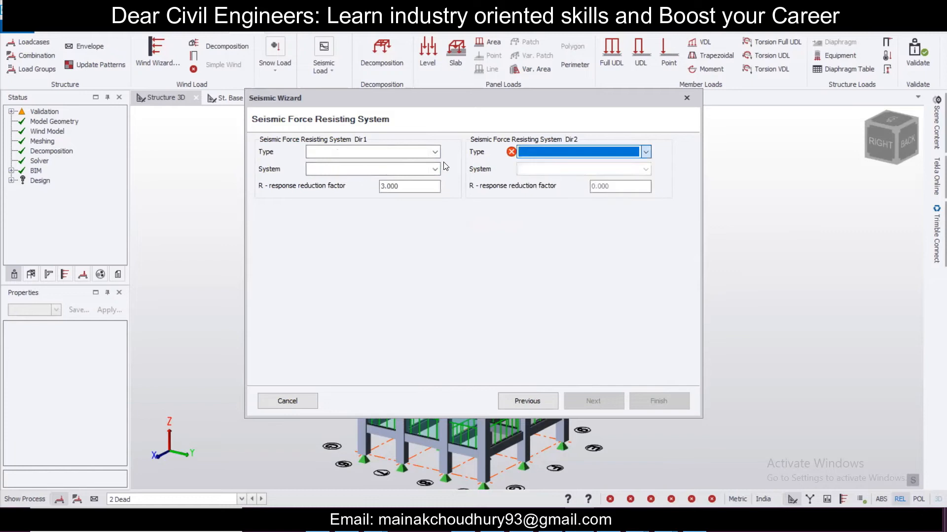
Set the system to RC building with SMRF in both directions and continue to the effective seismic weight.
{"action": "left_click", "coordinate": [413, 170]}
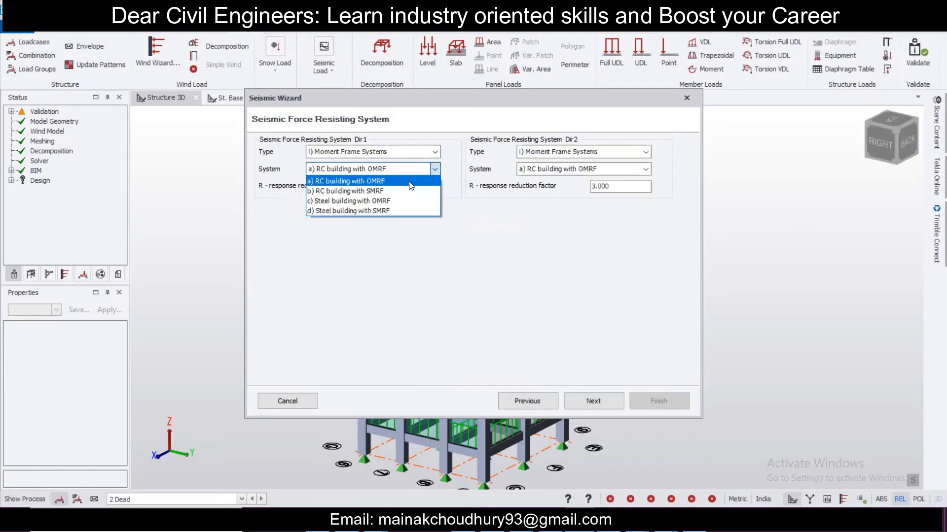
{"action": "left_click", "coordinate": [407, 189]}
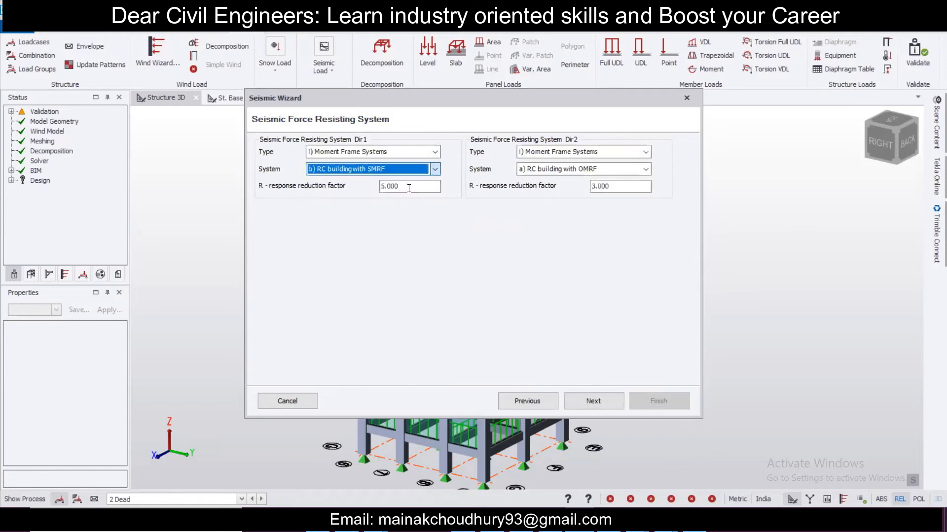
{"action": "left_click", "coordinate": [547, 169]}
{"action": "left_click", "coordinate": [549, 191]}
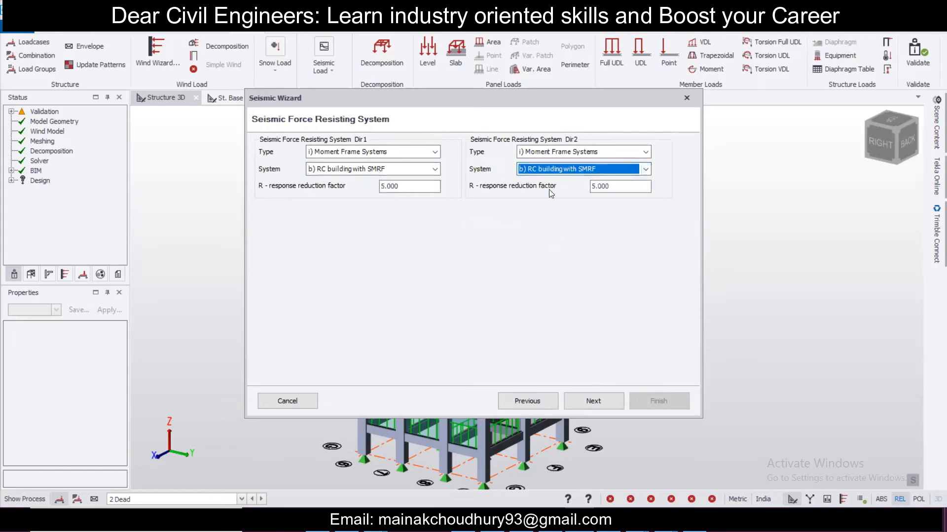
{"action": "left_click", "coordinate": [597, 401]}
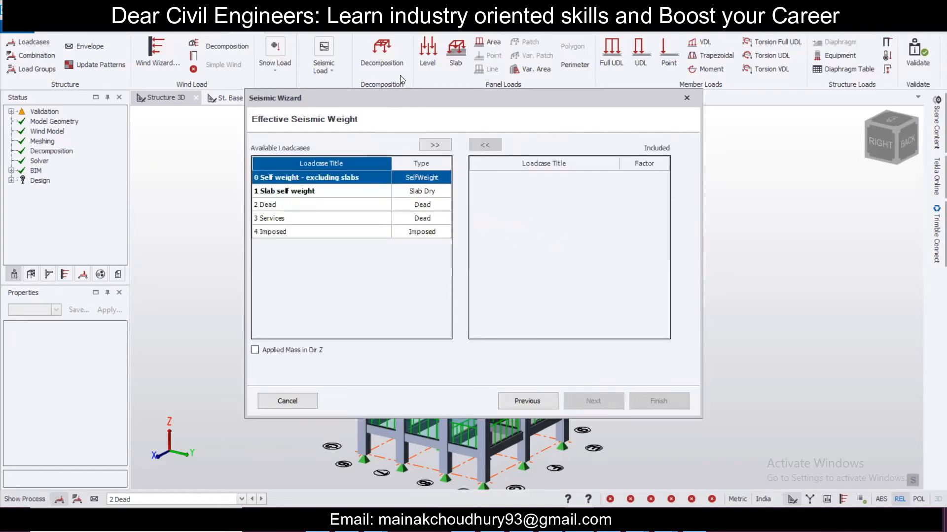
Include the self weight, slab self weight, dead, services and imposed loadcases in the effective seismic weight, then finish the wizard without localization.
{"action": "left_click", "coordinate": [434, 145]}
{"action": "left_click", "coordinate": [434, 146]}
{"action": "left_click", "coordinate": [434, 145]}
{"action": "left_click", "coordinate": [433, 145]}
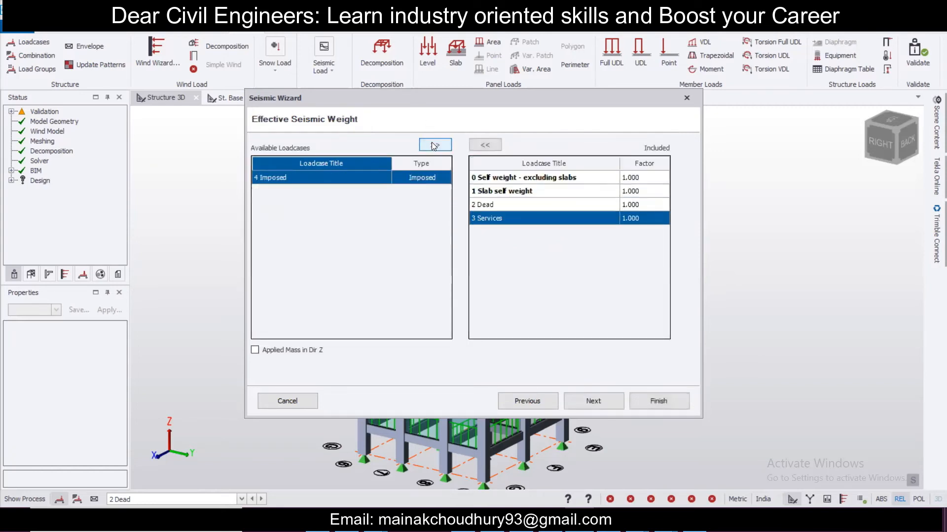
{"action": "left_click", "coordinate": [434, 145]}
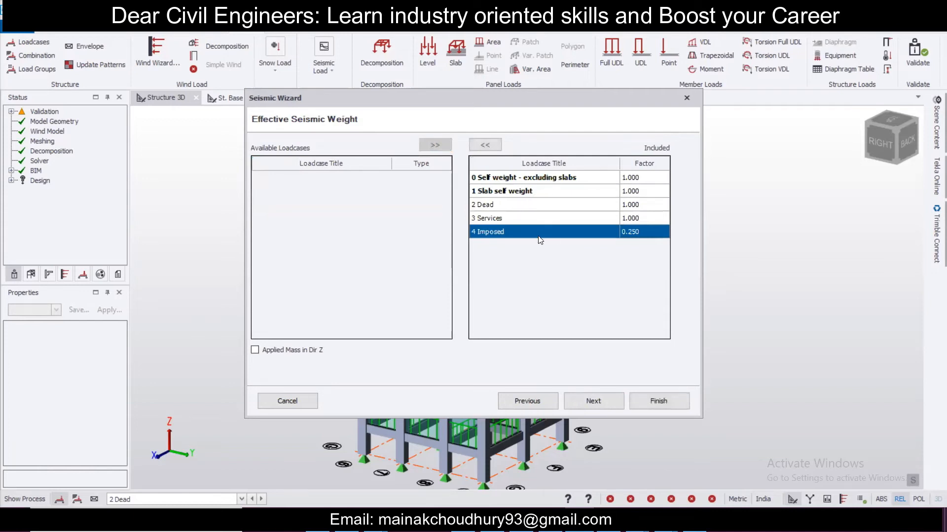
{"action": "left_click", "coordinate": [601, 401]}
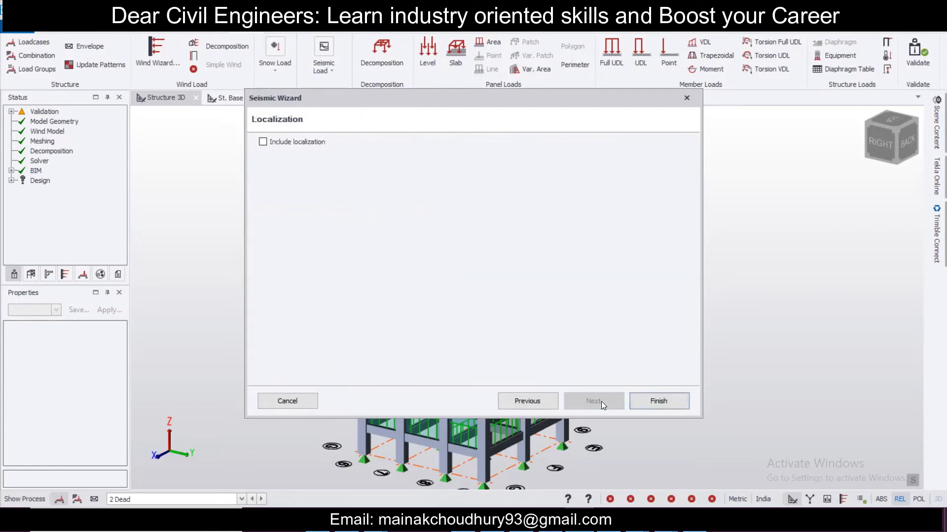
{"action": "left_click", "coordinate": [655, 403]}
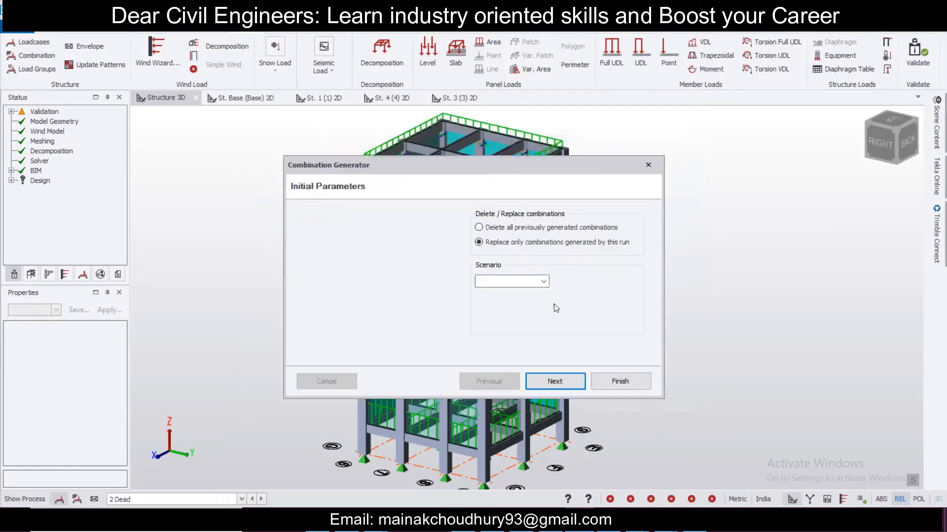
Generate the seismic combinations for the Operating scenario with the default combination selection and factors.
{"action": "left_click", "coordinate": [543, 281]}
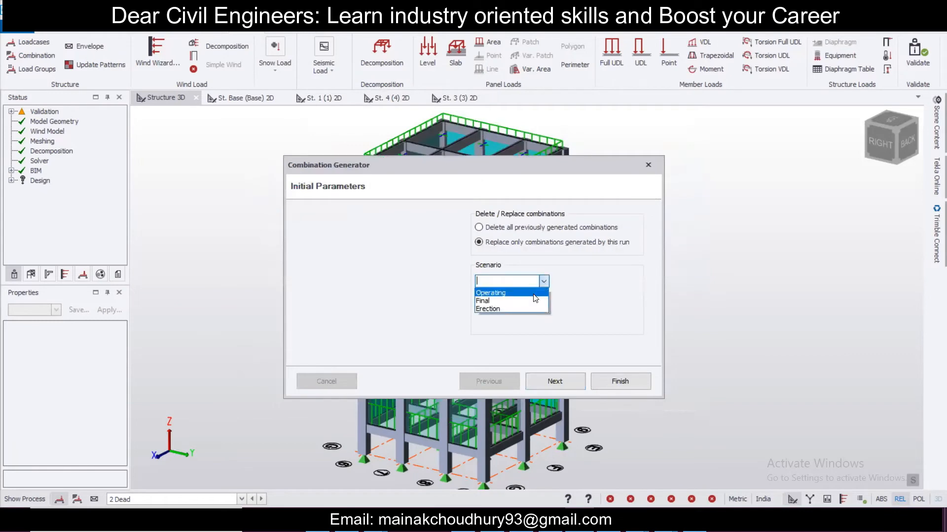
{"action": "left_click", "coordinate": [533, 294]}
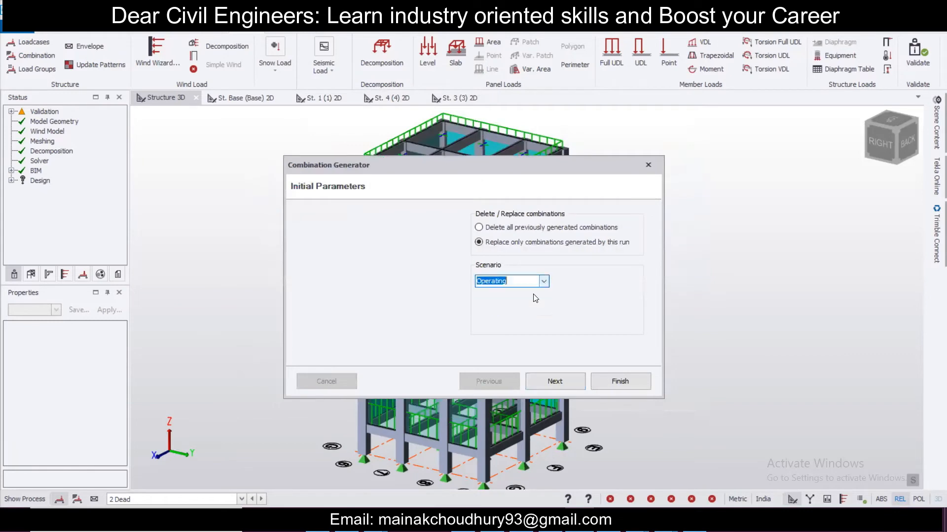
{"action": "left_click", "coordinate": [571, 384]}
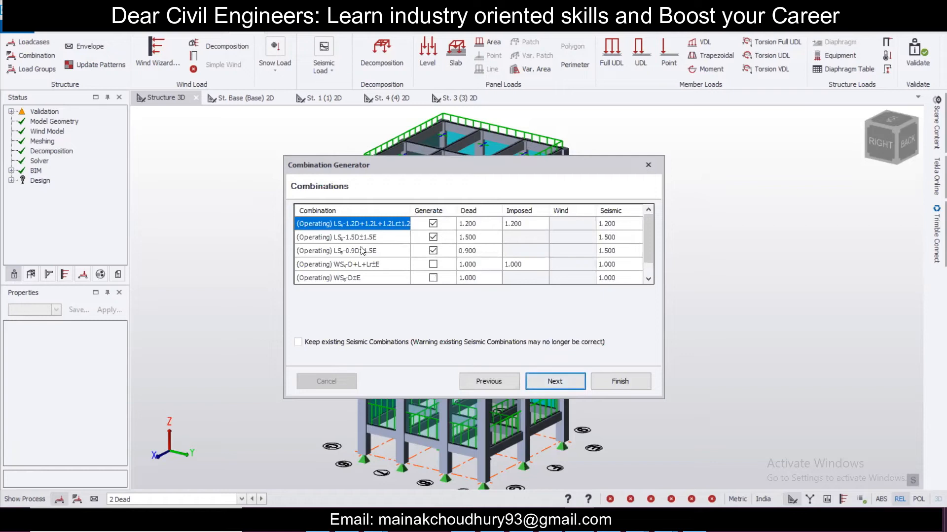
{"action": "left_click", "coordinate": [566, 384]}
{"action": "left_click", "coordinate": [619, 381]}
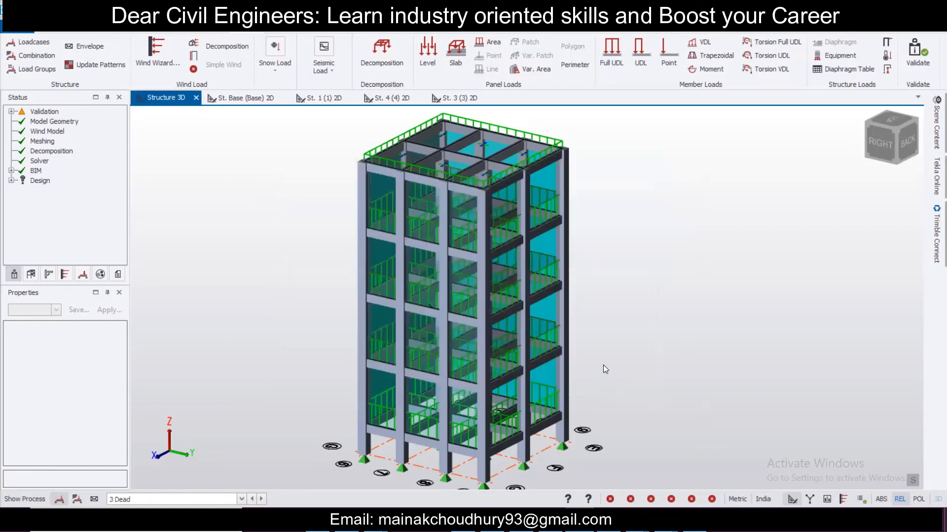
Start the Combination Generator from the load combinations, keep the Operating scenario and include the LS 1.5D combination.
{"action": "left_click", "coordinate": [25, 55]}
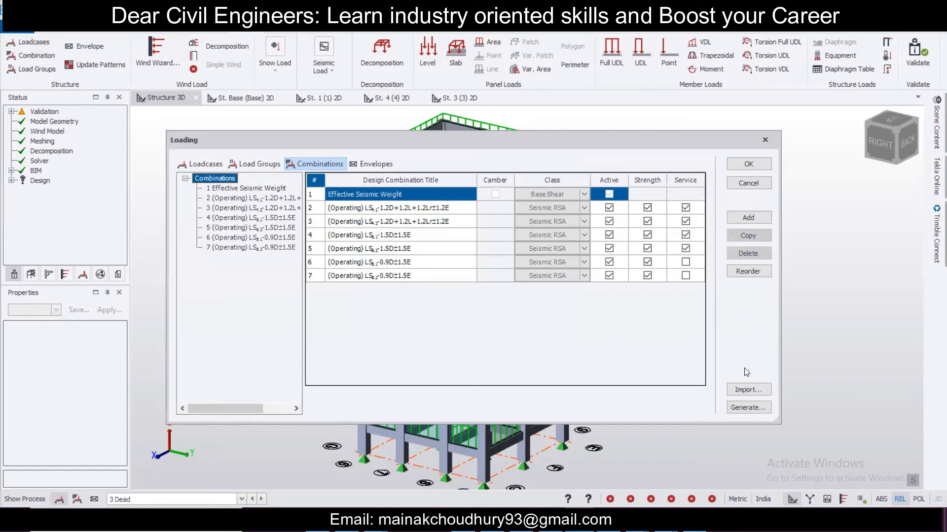
{"action": "left_click", "coordinate": [748, 408]}
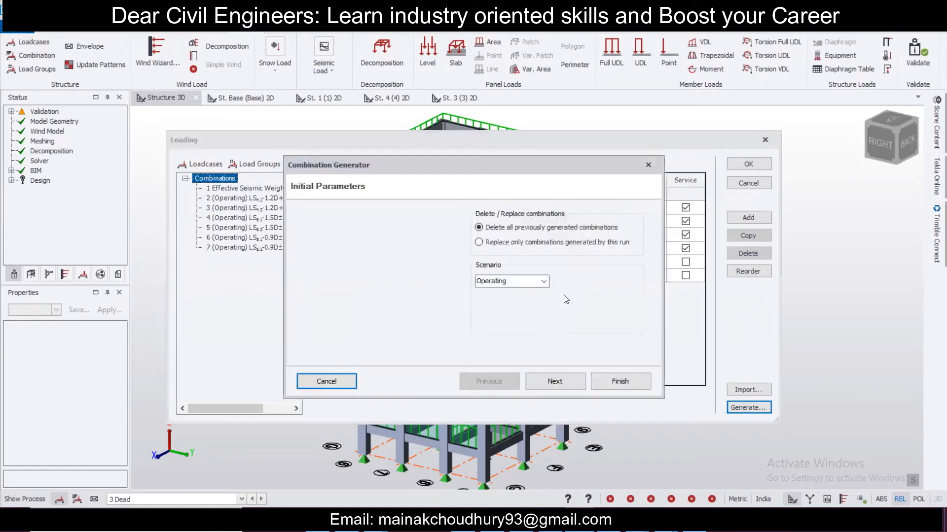
{"action": "left_click", "coordinate": [570, 377]}
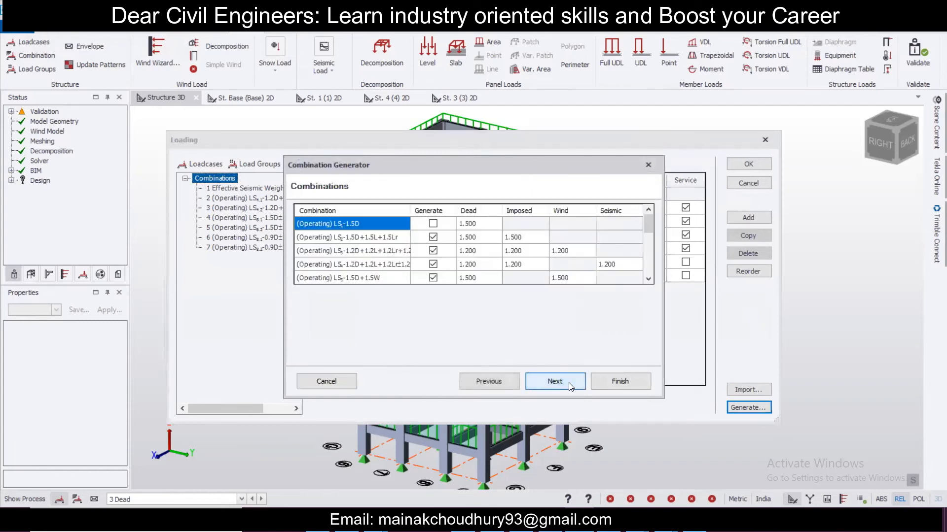
{"action": "left_click", "coordinate": [433, 223]}
{"action": "scroll", "coordinate": [439, 251], "scroll_direction": "down", "scroll_amount": 5}
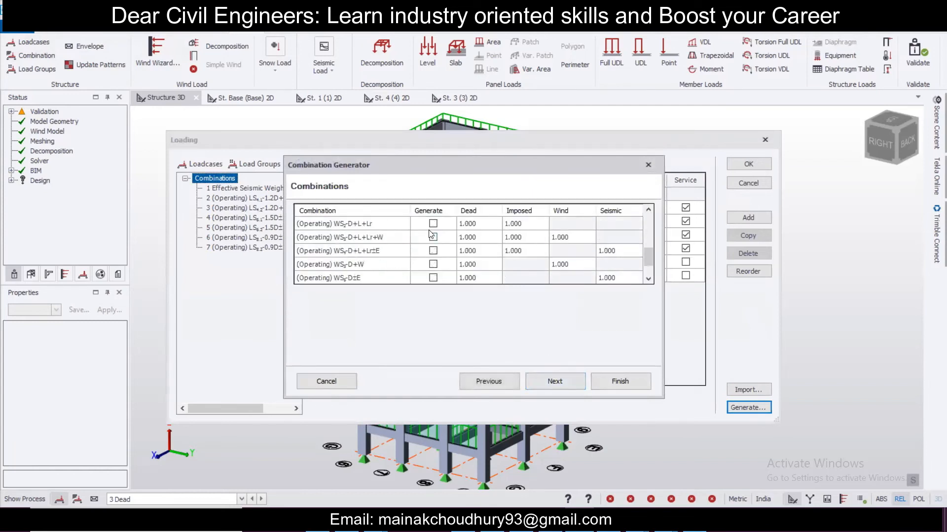
{"action": "scroll", "coordinate": [441, 269], "scroll_direction": "down", "scroll_amount": 1}
{"action": "scroll", "coordinate": [402, 245], "scroll_direction": "down", "scroll_amount": 2}
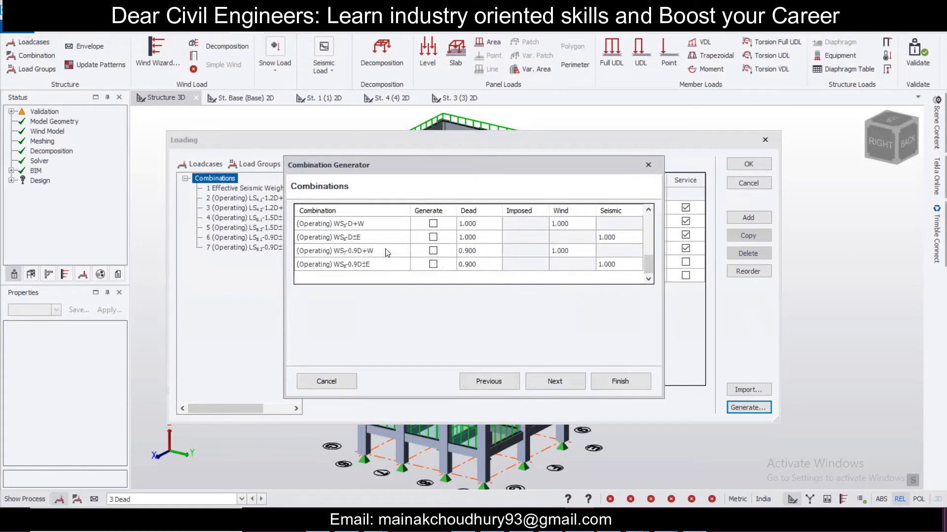
{"action": "scroll", "coordinate": [369, 242], "scroll_direction": "up", "scroll_amount": 3}
Keep the default service and NHF settings, finish generating the combinations and accept the loading definition.
{"action": "left_click", "coordinate": [565, 388]}
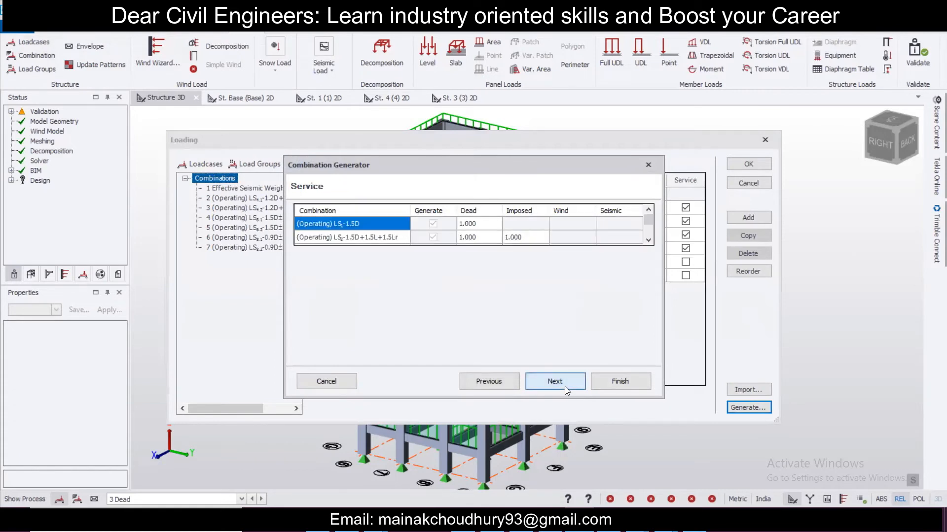
{"action": "left_click", "coordinate": [564, 386]}
{"action": "left_click", "coordinate": [626, 386]}
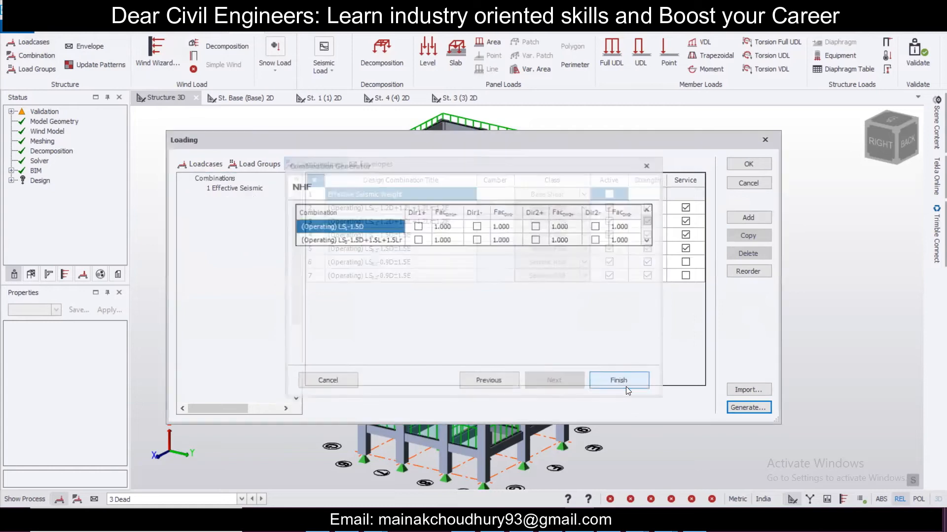
{"action": "left_click", "coordinate": [750, 162]}
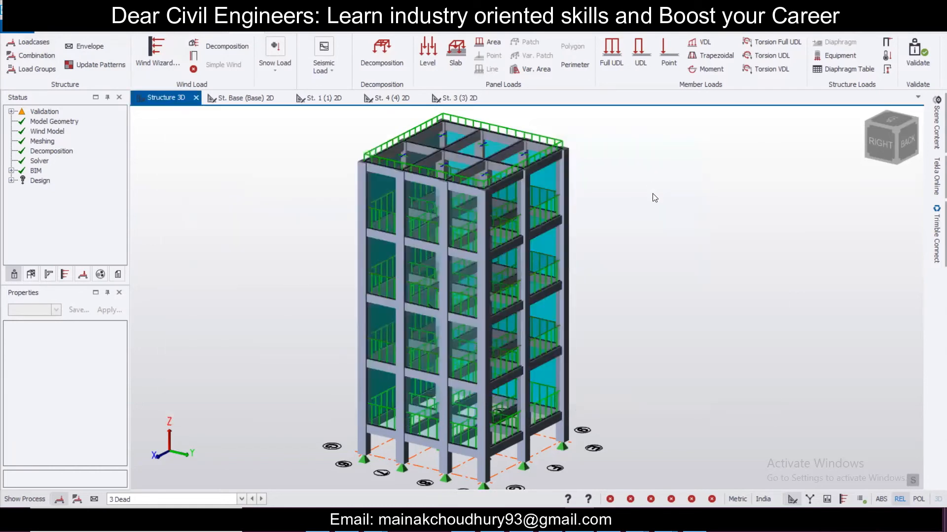
Validate the model and run Design All (Static).
{"action": "left_click", "coordinate": [917, 55]}
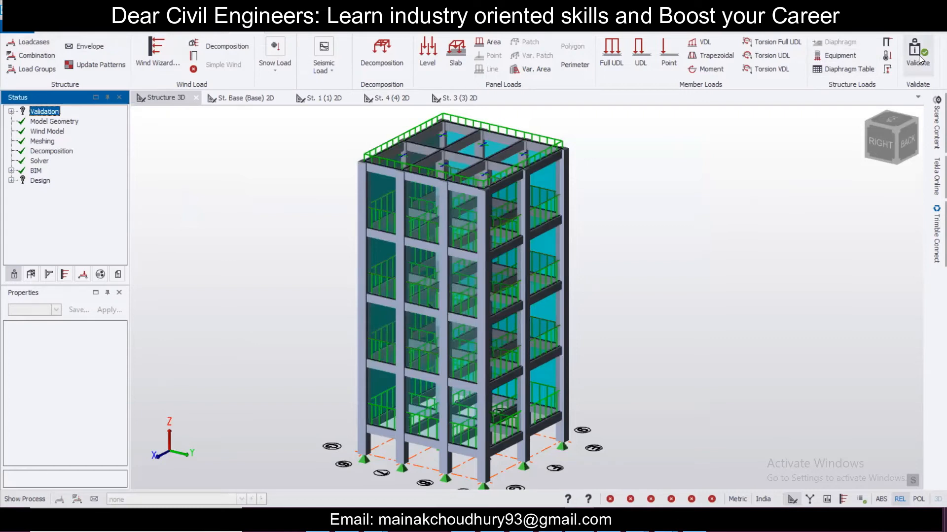
{"action": "left_click", "coordinate": [62, 32]}
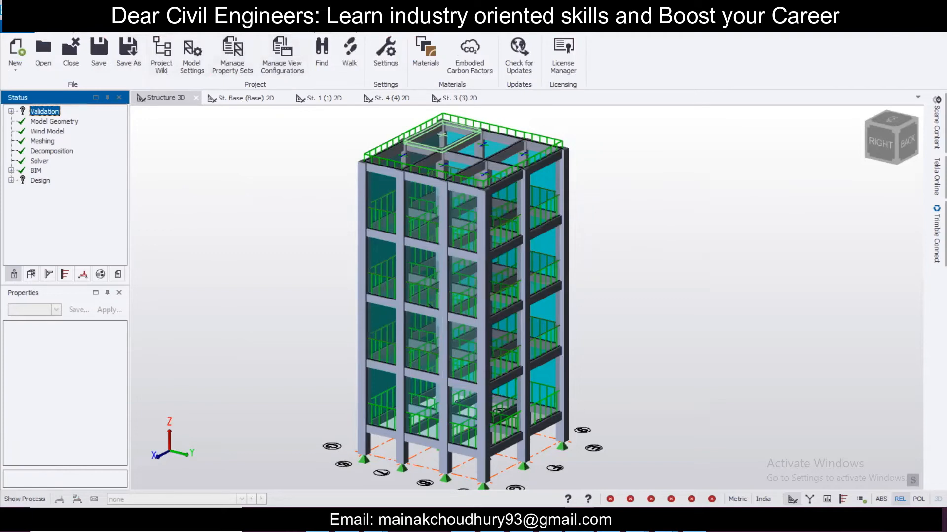
{"action": "left_click", "coordinate": [336, 32]}
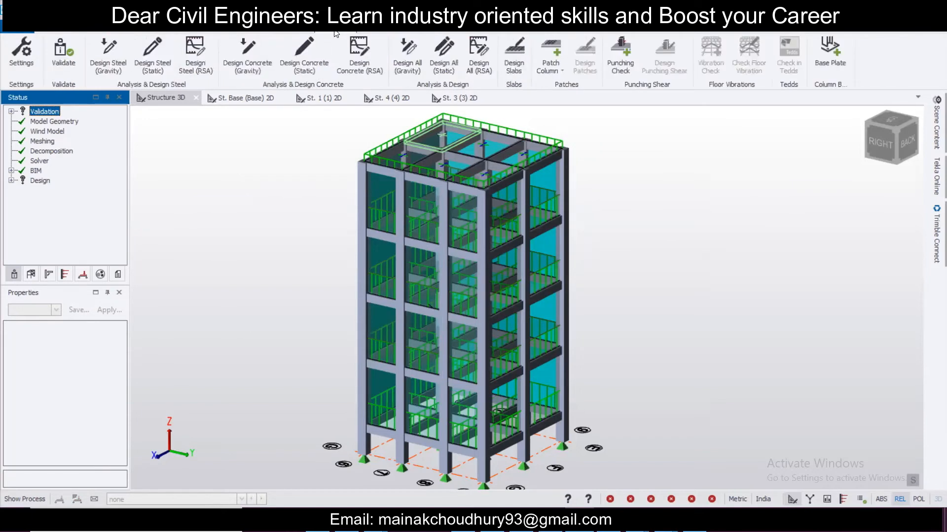
{"action": "left_click", "coordinate": [443, 73]}
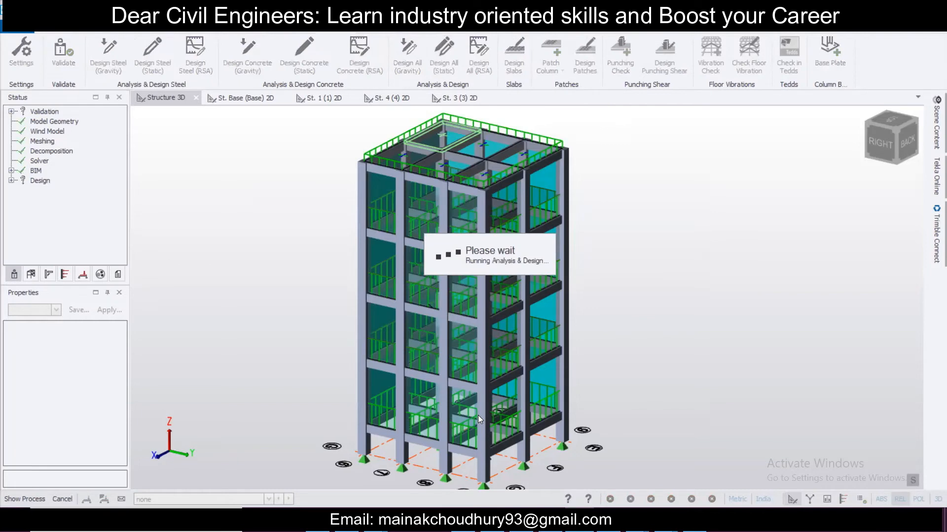
Examine the design status of the members in 3D, focusing on the base-level beams.
{"action": "middle_click_drag", "start_coordinate": [719, 274], "coordinate": [673, 282]}
{"action": "middle_click_drag", "start_coordinate": [576, 297], "coordinate": [497, 372]}
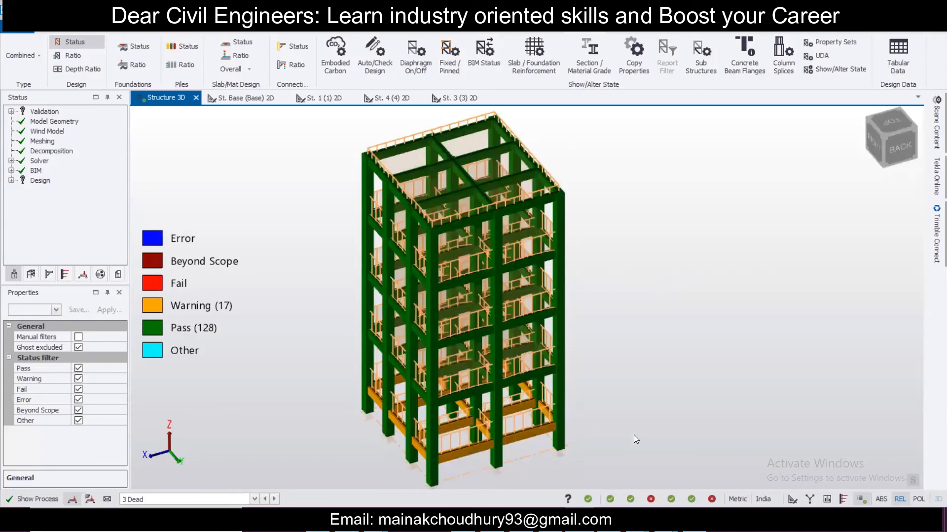
{"action": "scroll", "coordinate": [545, 429], "scroll_direction": "up", "scroll_amount": 5}
{"action": "mouse_move", "coordinate": [449, 428]}
{"action": "scroll", "coordinate": [356, 427], "scroll_direction": "down", "scroll_amount": 3}
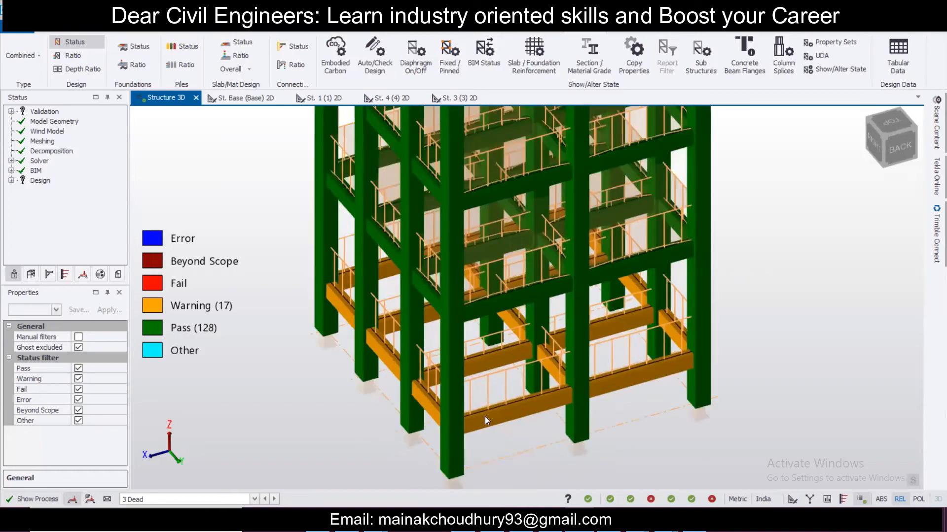
{"action": "scroll", "coordinate": [454, 399], "scroll_direction": "up", "scroll_amount": 4}
{"action": "middle_click_drag", "start_coordinate": [384, 419], "coordinate": [369, 405]}
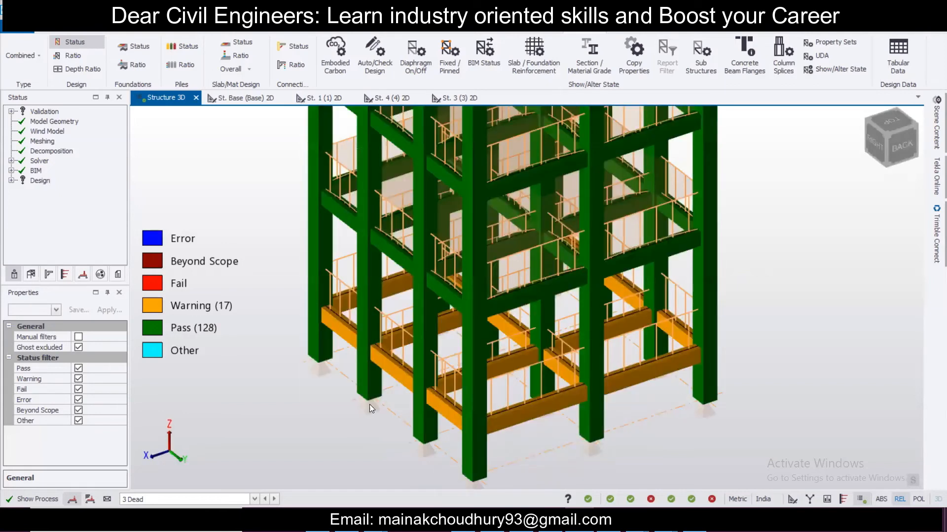
{"action": "mouse_move", "coordinate": [607, 383]}
{"action": "scroll", "coordinate": [607, 383], "scroll_direction": "down", "scroll_amount": 2}
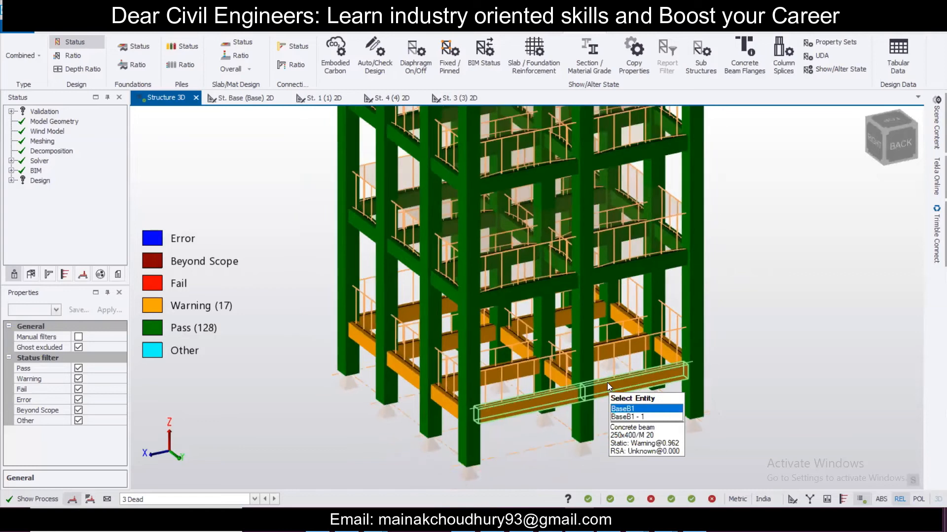
Run the static member check on corner column C4, review its longitudinal bars summary and close the results.
{"action": "middle_click_drag", "start_coordinate": [697, 412], "coordinate": [674, 408]}
{"action": "left_click", "coordinate": [674, 408]}
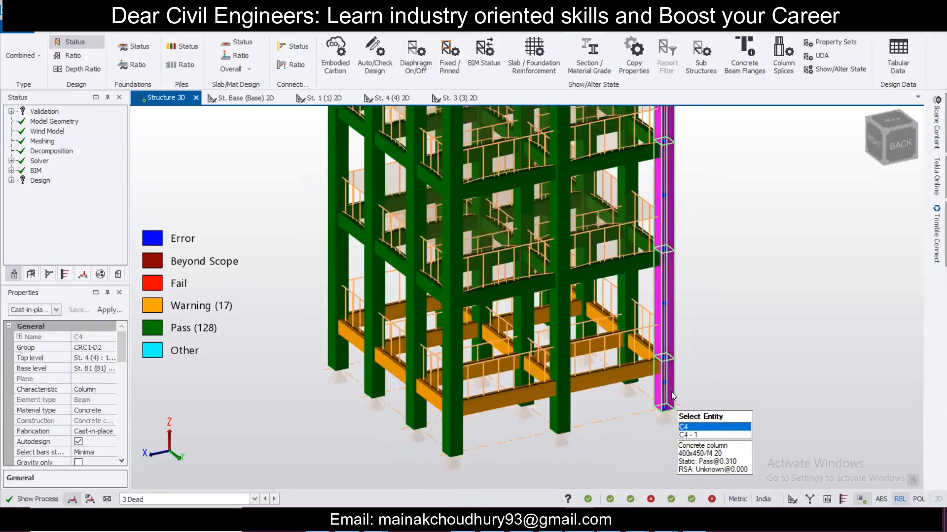
{"action": "right_click", "coordinate": [672, 390]}
{"action": "key", "text": "Escape"}
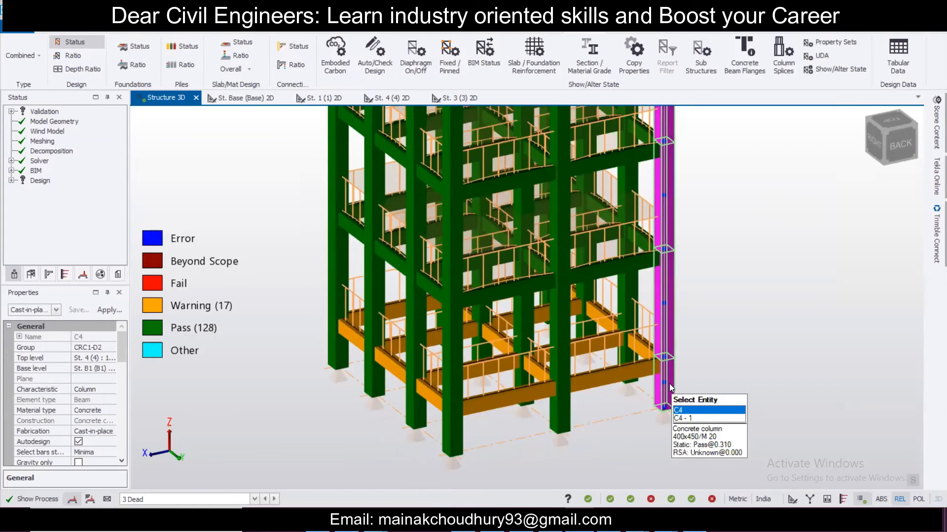
{"action": "right_click", "coordinate": [671, 388]}
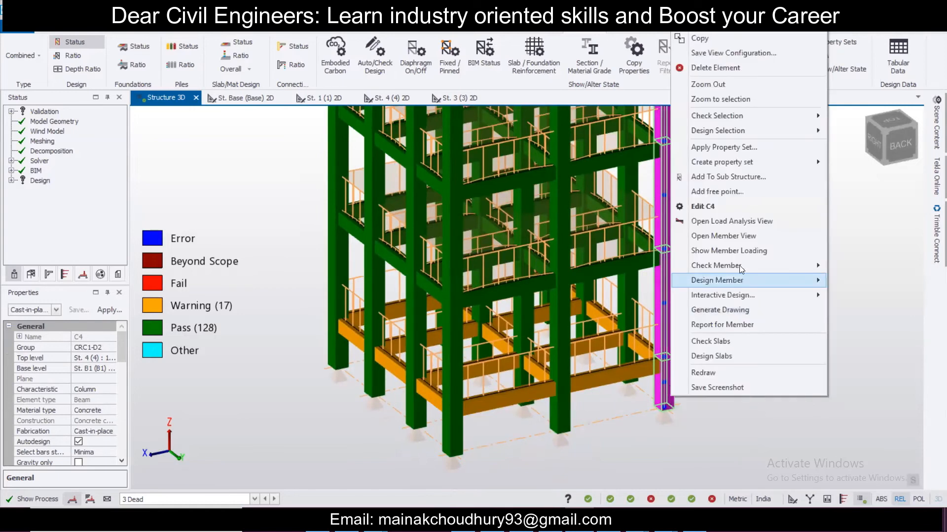
{"action": "mouse_move", "coordinate": [743, 279]}
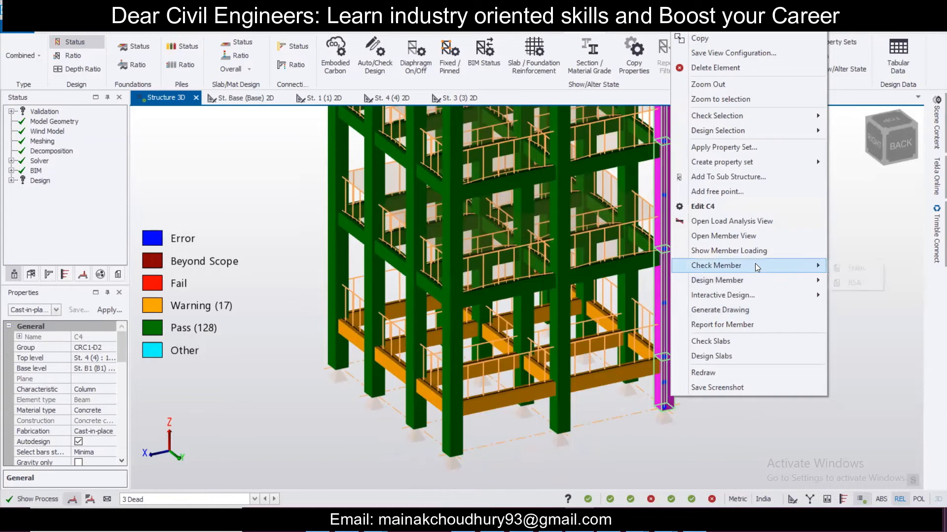
{"action": "left_click", "coordinate": [844, 265]}
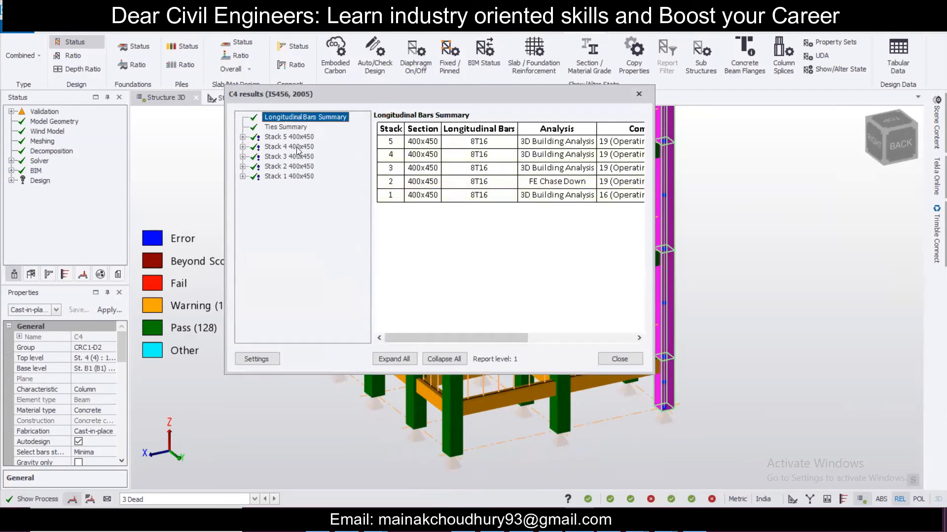
{"action": "left_click", "coordinate": [642, 94]}
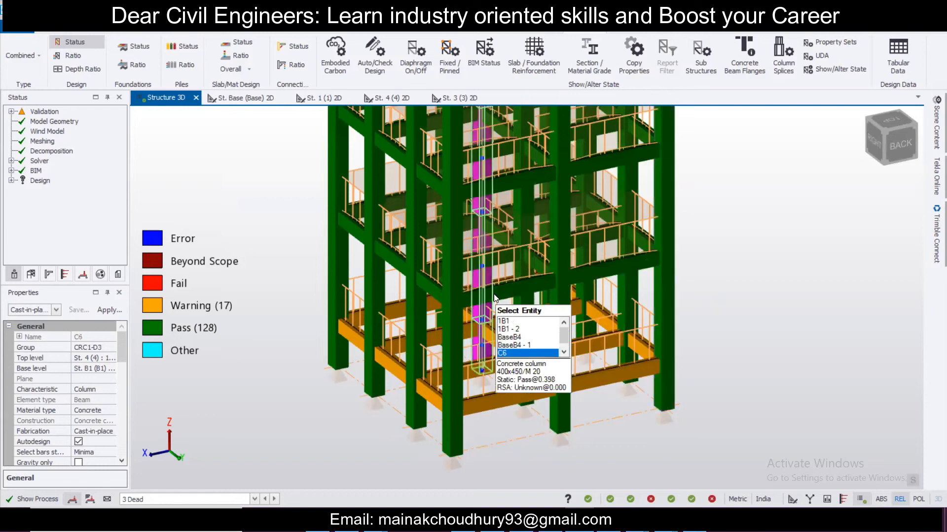
Run the static member check on first-level beam 1B1.
{"action": "left_click", "coordinate": [502, 295]}
{"action": "right_click", "coordinate": [505, 293]}
{"action": "right_click", "coordinate": [545, 266]}
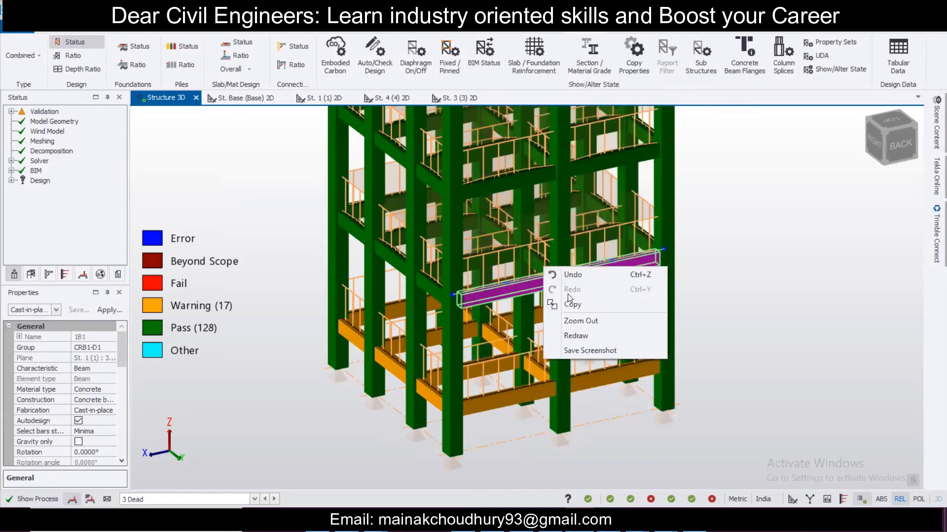
{"action": "left_click", "coordinate": [515, 292]}
{"action": "right_click", "coordinate": [517, 291]}
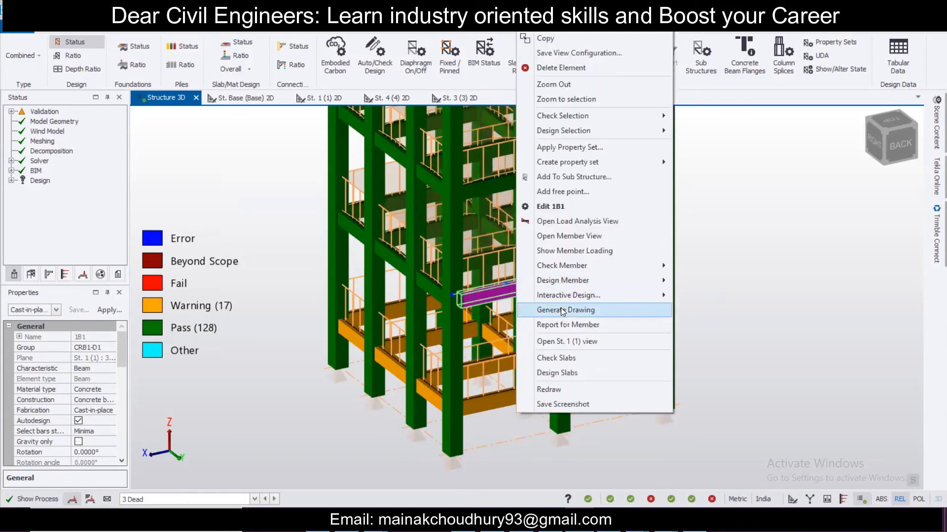
{"action": "mouse_move", "coordinate": [605, 266]}
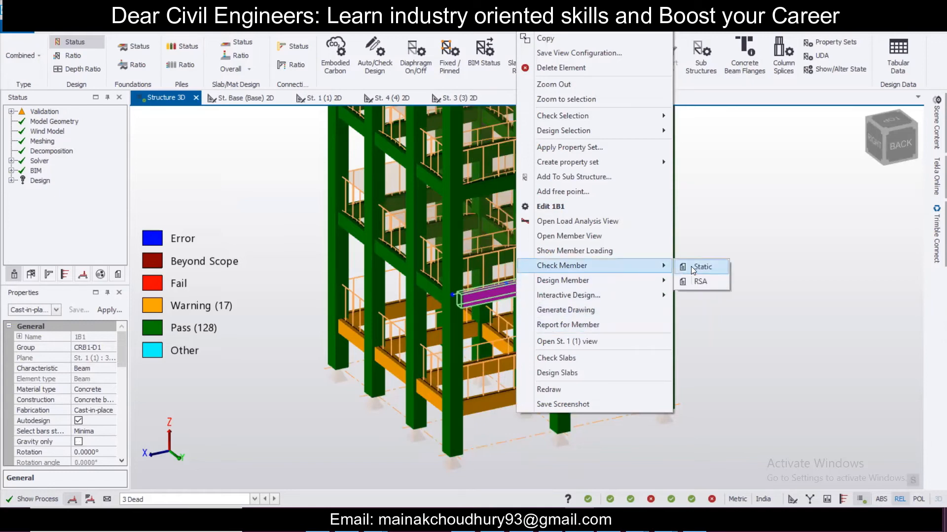
{"action": "left_click", "coordinate": [691, 266]}
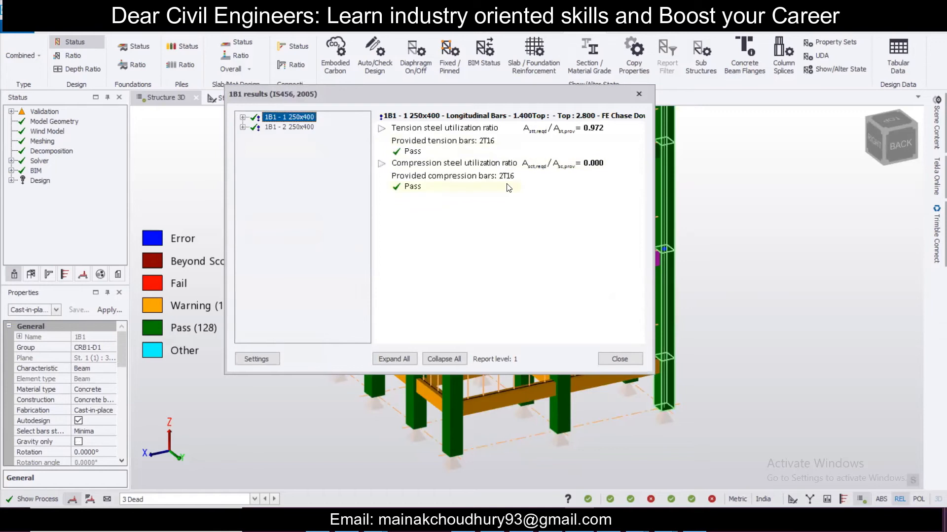
Review the check results of the second span of beam 1B1 and close them.
{"action": "left_click_drag", "start_coordinate": [531, 102], "coordinate": [599, 363]}
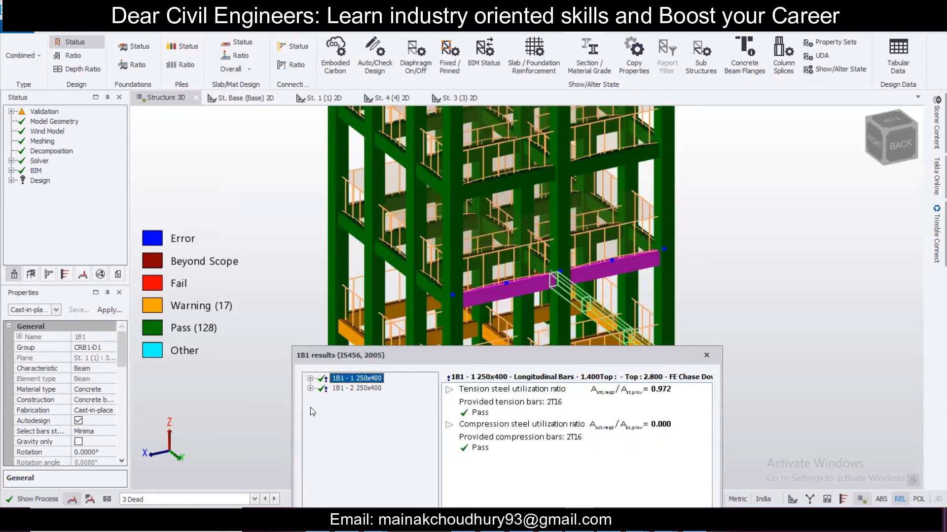
{"action": "double_click", "coordinate": [356, 389]}
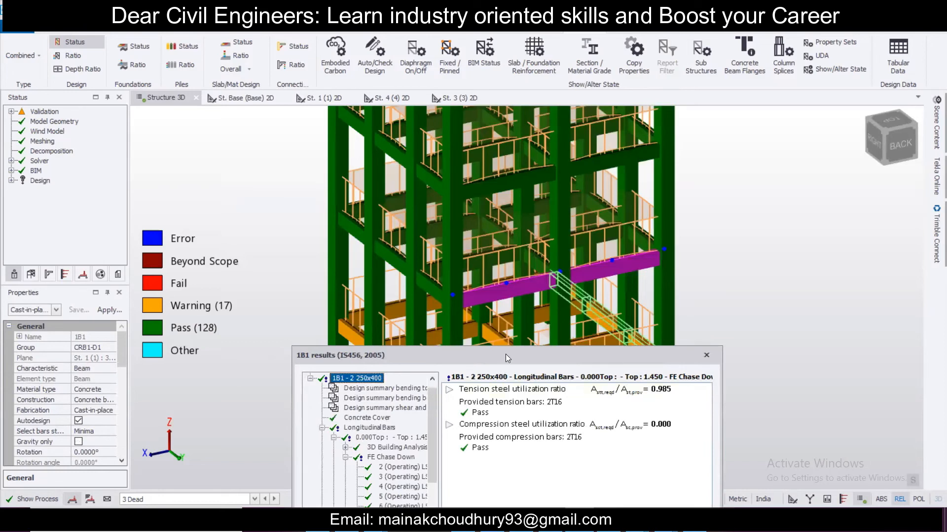
{"action": "left_click_drag", "start_coordinate": [504, 350], "coordinate": [417, 169]}
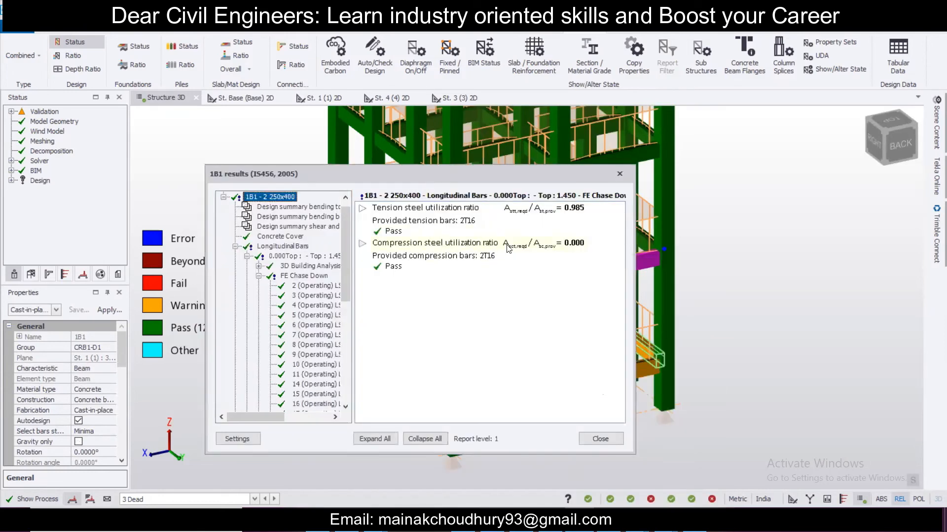
{"action": "left_click", "coordinate": [620, 173]}
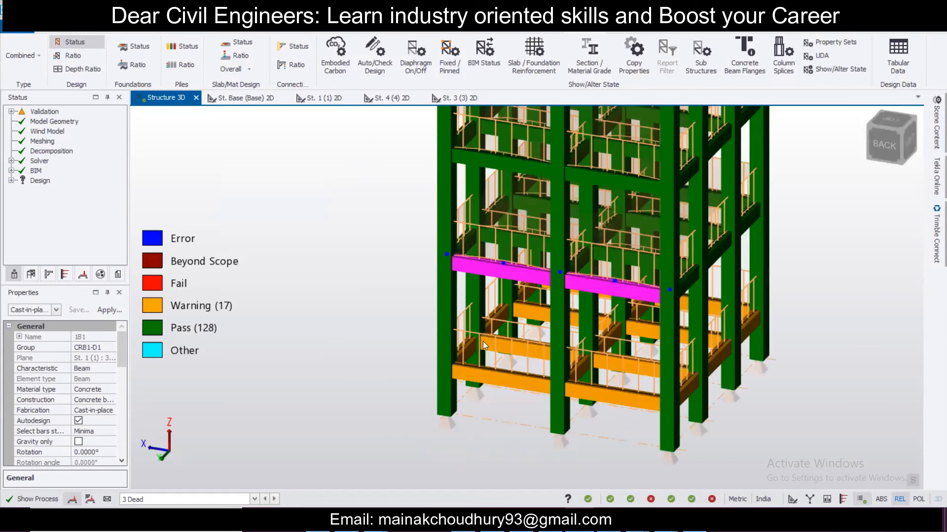
Generate a DXF detail drawing of column C4 with the Column Detail layer configuration and style at 1:25 scale.
{"action": "right_click_drag", "start_coordinate": [560, 360], "coordinate": [769, 352]}
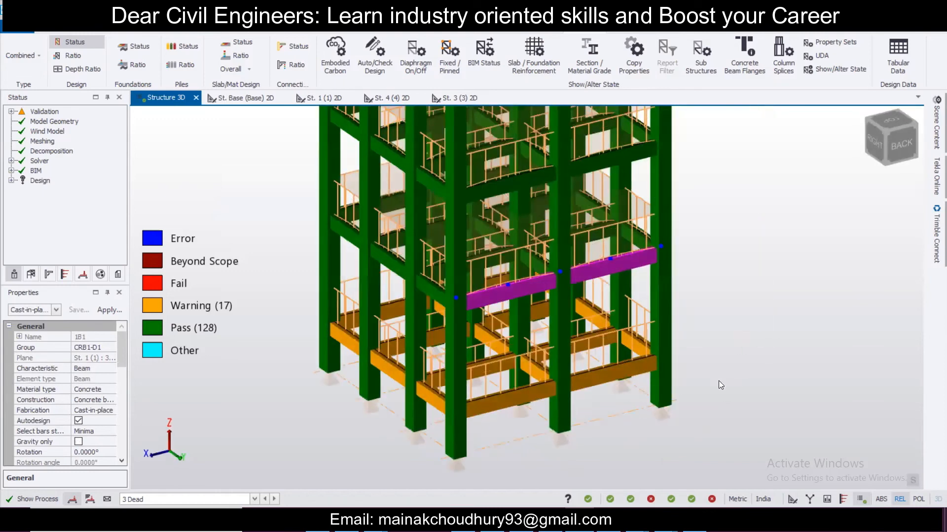
{"action": "left_click", "coordinate": [661, 387]}
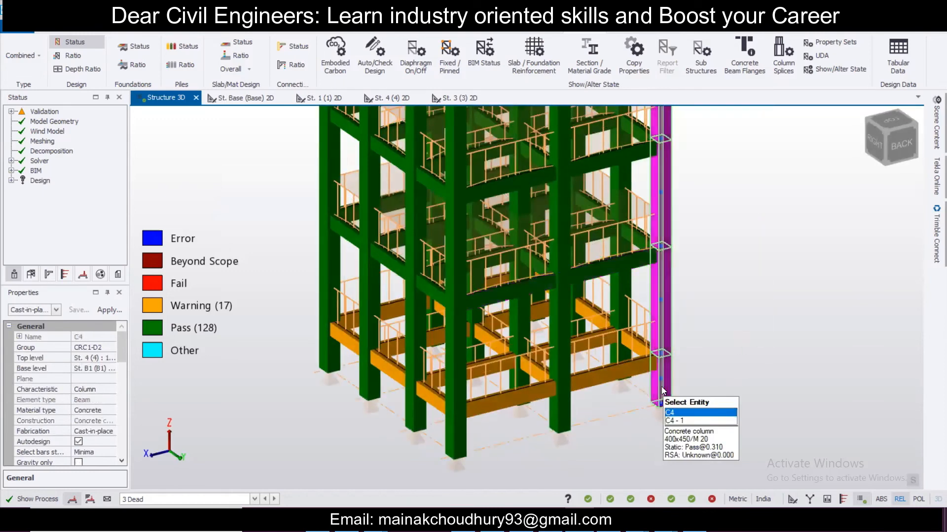
{"action": "right_click", "coordinate": [662, 390]}
{"action": "mouse_move", "coordinate": [740, 272]}
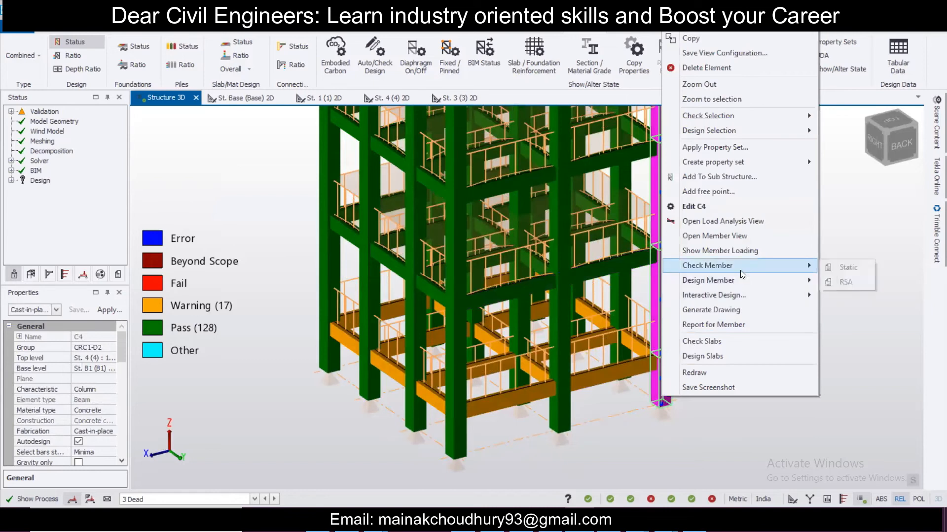
{"action": "left_click", "coordinate": [745, 313]}
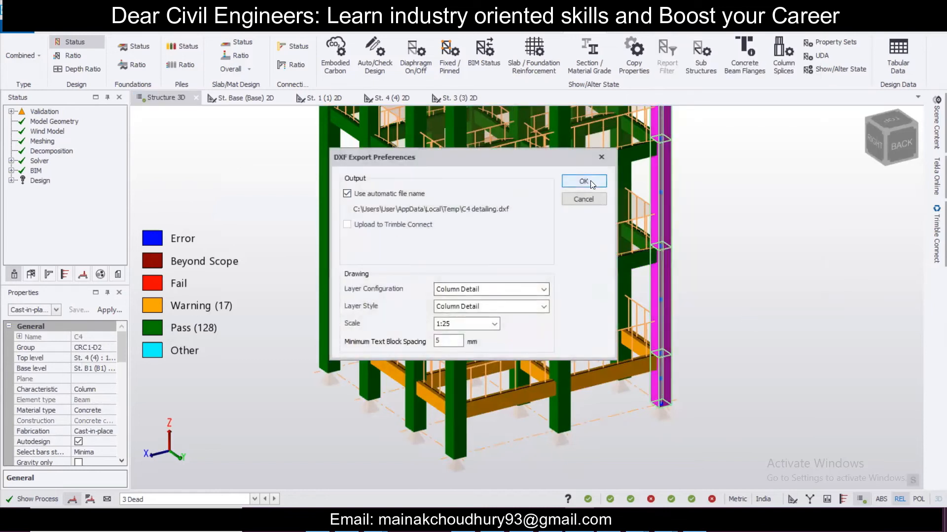
{"action": "left_click", "coordinate": [348, 194]}
{"action": "left_click", "coordinate": [347, 194]}
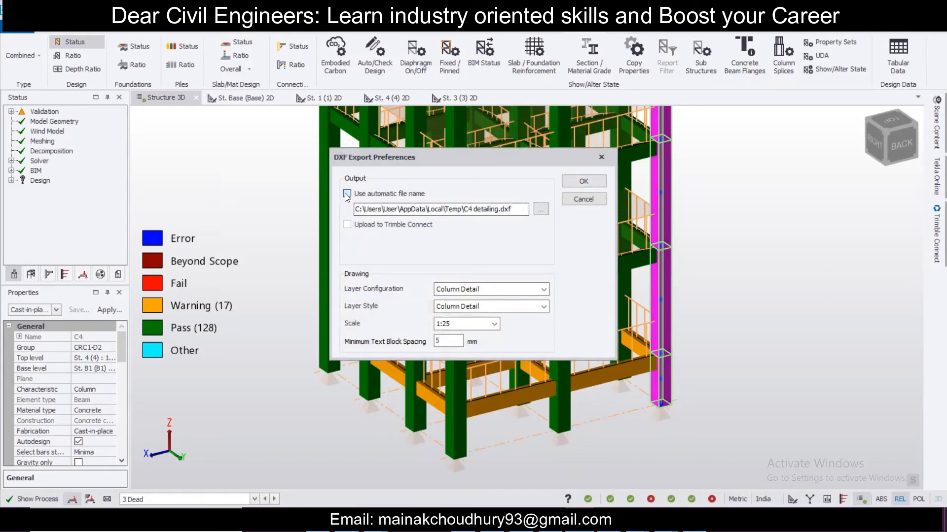
{"action": "left_click", "coordinate": [567, 183]}
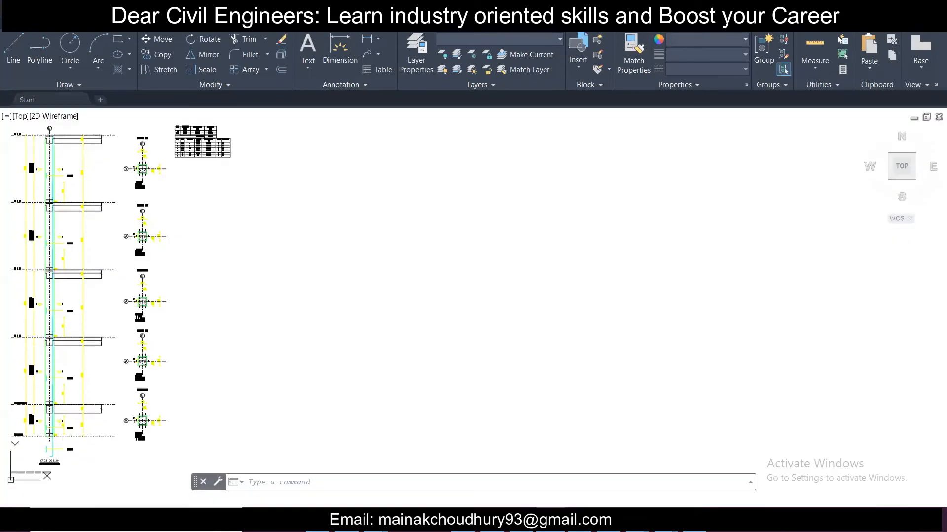
Examine the column elevation and the lower cross-section in the C4 detailing drawing, reading the bar and tie callouts.
{"action": "middle_click_drag", "start_coordinate": [128, 382], "coordinate": [195, 317]}
{"action": "scroll", "coordinate": [131, 391], "scroll_direction": "up", "scroll_amount": 6}
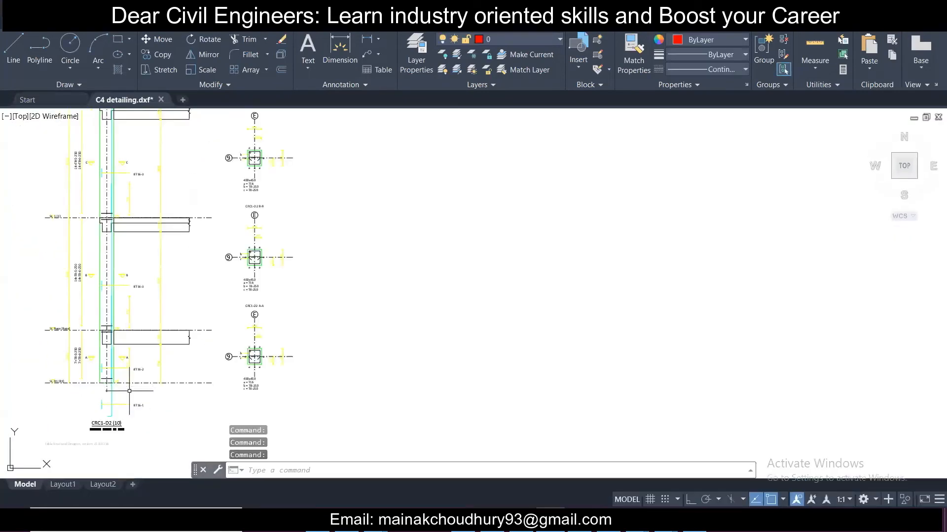
{"action": "scroll", "coordinate": [449, 336], "scroll_direction": "up", "scroll_amount": 2}
{"action": "scroll", "coordinate": [448, 336], "scroll_direction": "down", "scroll_amount": 5}
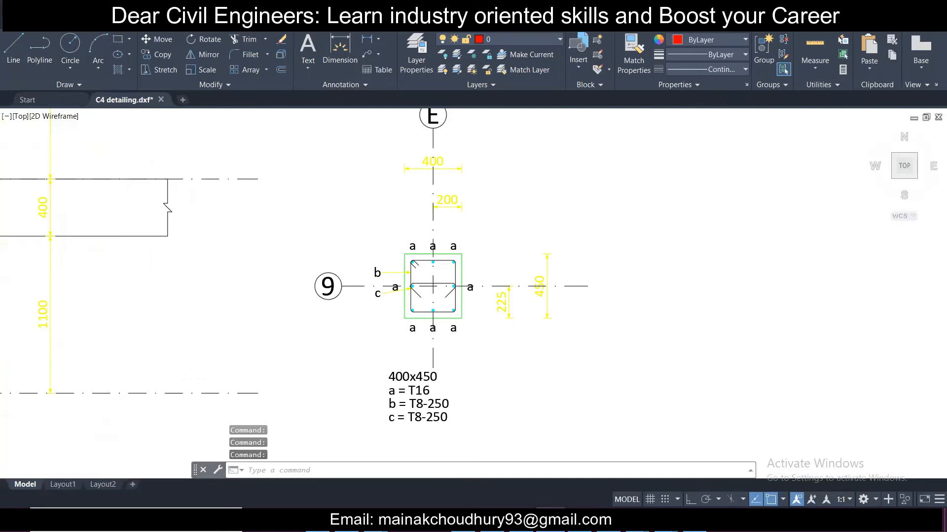
{"action": "scroll", "coordinate": [431, 274], "scroll_direction": "up", "scroll_amount": 6}
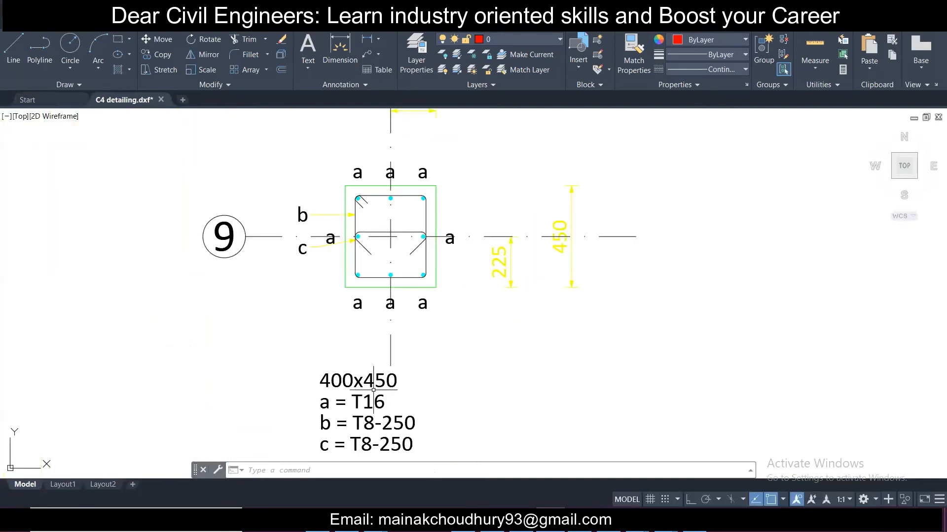
{"action": "scroll", "coordinate": [412, 341], "scroll_direction": "down", "scroll_amount": 3}
{"action": "scroll", "coordinate": [409, 345], "scroll_direction": "up", "scroll_amount": 3}
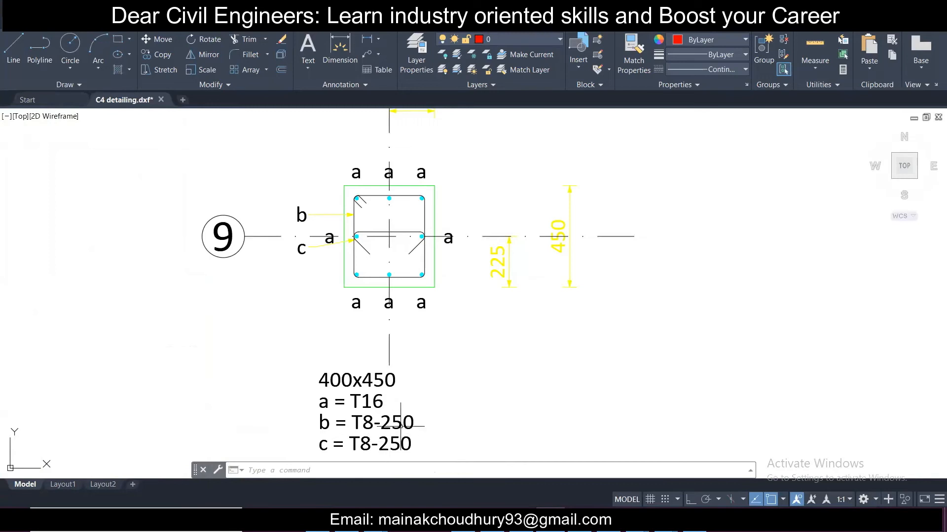
{"action": "scroll", "coordinate": [451, 318], "scroll_direction": "down", "scroll_amount": 3}
Examine the upper-storey cross-sections of the column and their reinforcement callouts in the detailing drawing.
{"action": "middle_click_drag", "start_coordinate": [394, 227], "coordinate": [416, 394]}
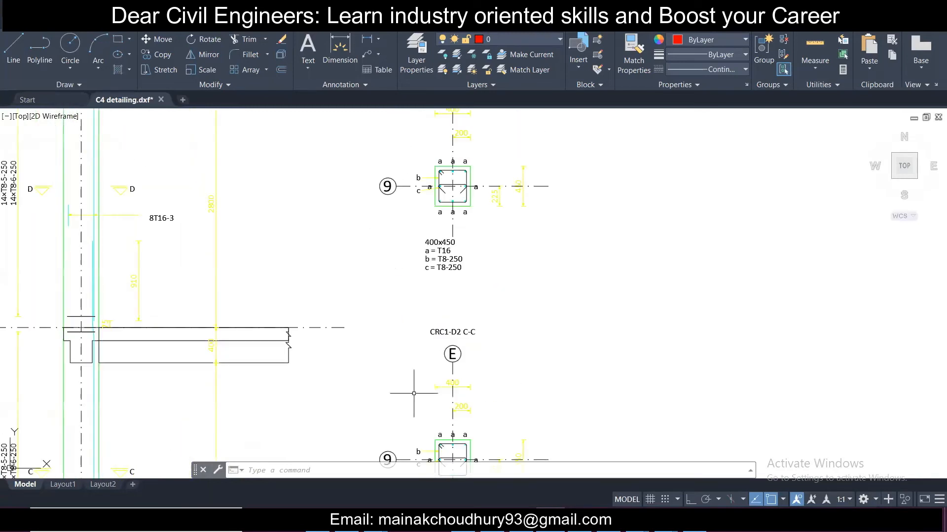
{"action": "middle_click_drag", "start_coordinate": [418, 300], "coordinate": [377, 414]}
{"action": "scroll", "coordinate": [408, 317], "scroll_direction": "up", "scroll_amount": 3}
{"action": "scroll", "coordinate": [409, 317], "scroll_direction": "down", "scroll_amount": 3}
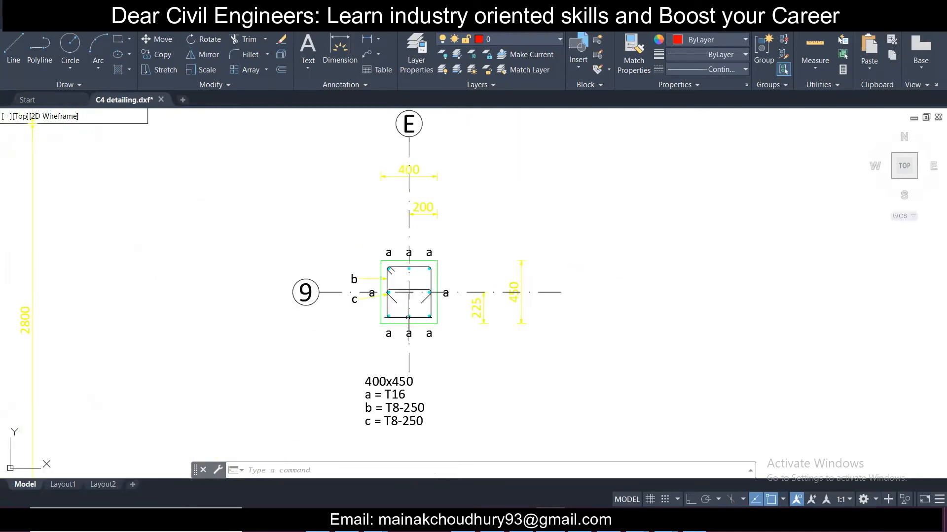
{"action": "scroll", "coordinate": [404, 295], "scroll_direction": "down", "scroll_amount": 3}
{"action": "middle_click_drag", "start_coordinate": [284, 265], "coordinate": [329, 439]}
{"action": "scroll", "coordinate": [639, 203], "scroll_direction": "up", "scroll_amount": 3}
{"action": "scroll", "coordinate": [639, 203], "scroll_direction": "up", "scroll_amount": 4}
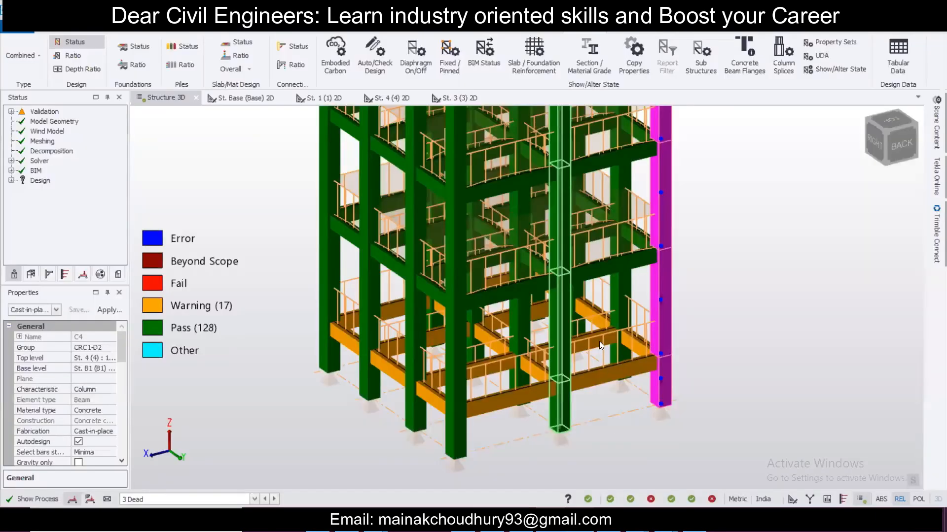
Return to Tekla Structural Designer, show the whole building and clear the selection of column C4.
{"action": "scroll", "coordinate": [599, 341], "scroll_direction": "down", "scroll_amount": 4}
{"action": "scroll", "coordinate": [723, 330], "scroll_direction": "down", "scroll_amount": 2}
{"action": "middle_click_drag", "start_coordinate": [723, 330], "coordinate": [723, 313]}
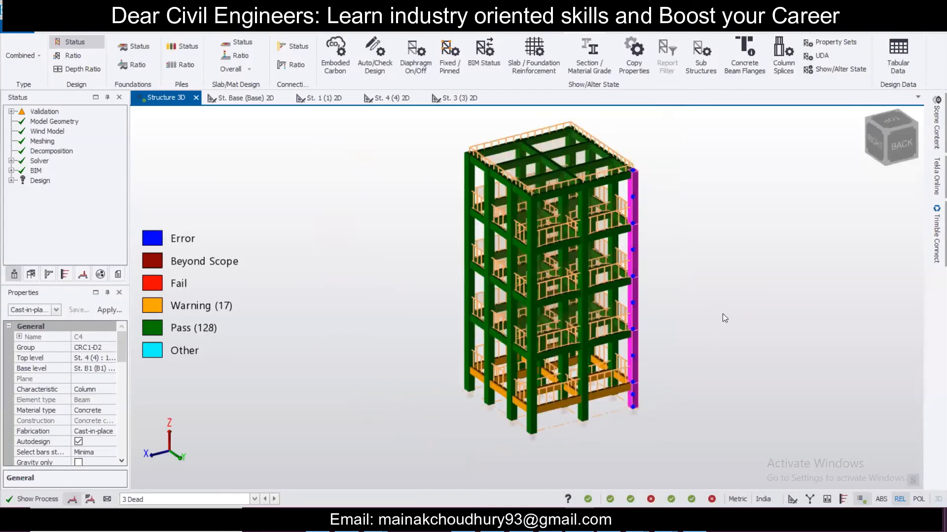
{"action": "left_click", "coordinate": [717, 307]}
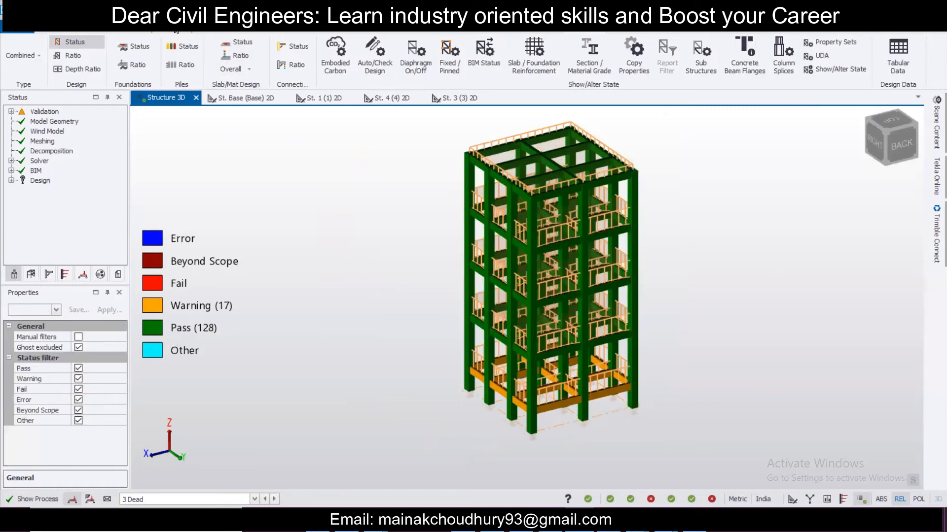
Start the Pad Base Column command and review the footing's size, reinforcement, cover and soil parameters.
{"action": "left_click", "coordinate": [387, 30]}
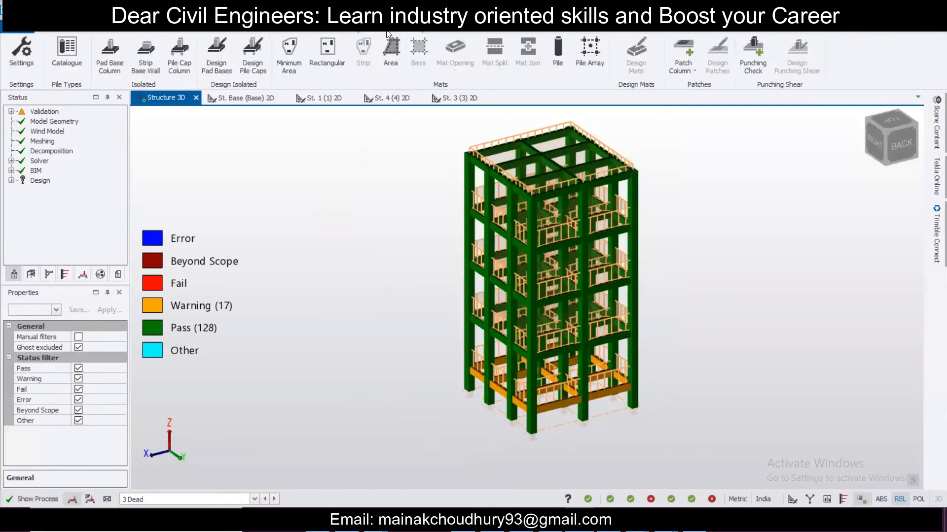
{"action": "left_click", "coordinate": [117, 57]}
{"action": "left_click_drag", "start_coordinate": [123, 348], "coordinate": [118, 378]}
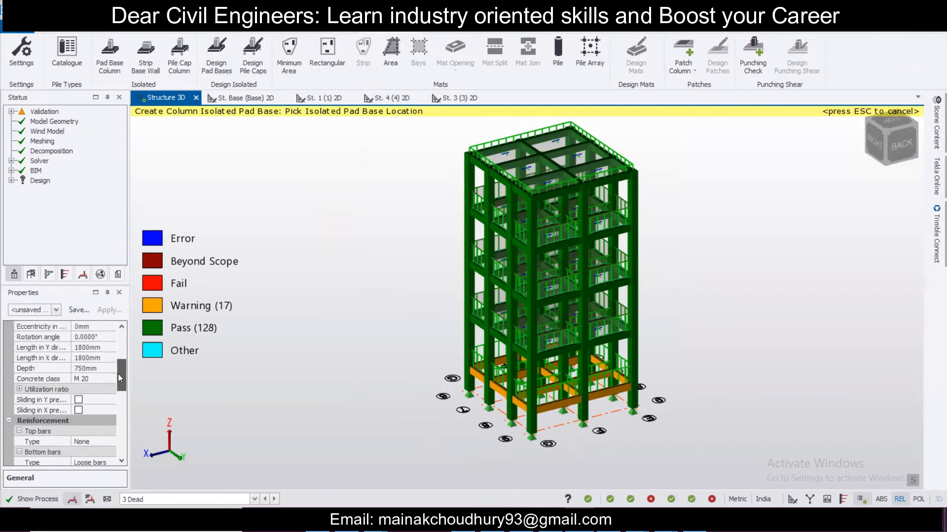
{"action": "left_click_drag", "start_coordinate": [120, 379], "coordinate": [123, 432]}
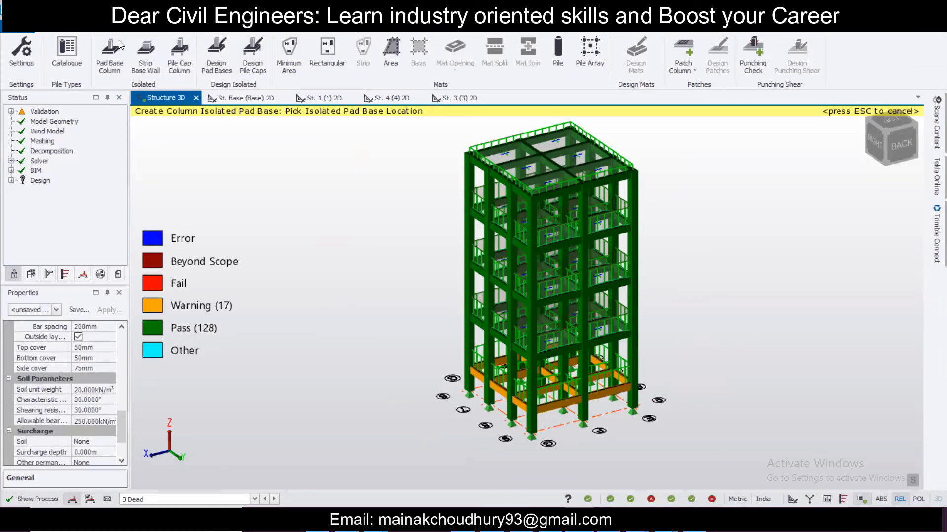
In the isolated foundations' pad base reinforcement layout settings, set the minimum loose bar size to 10 in grade Fe 500.
{"action": "left_click", "coordinate": [21, 52]}
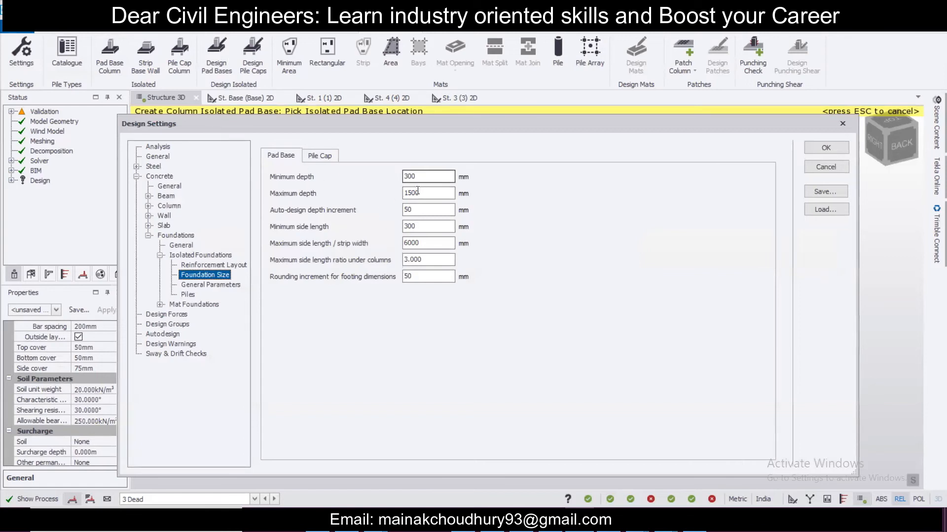
{"action": "left_click", "coordinate": [239, 264]}
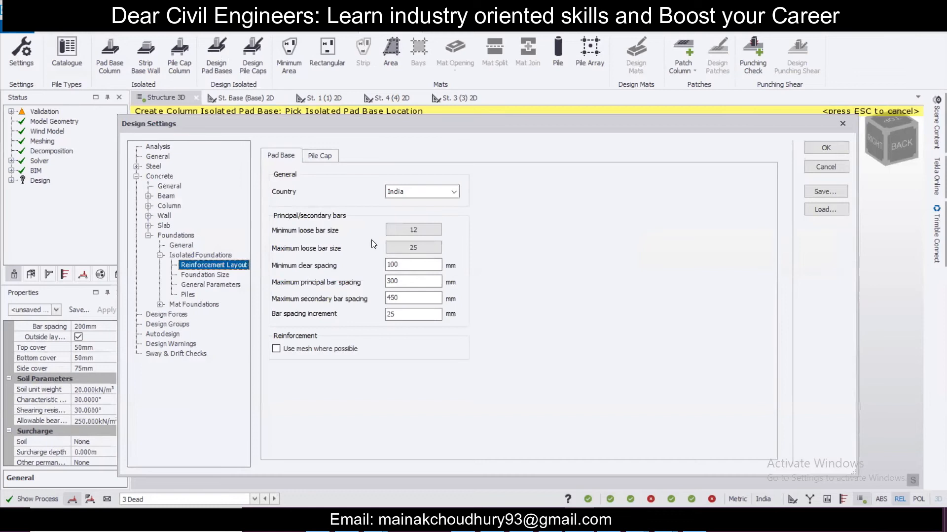
{"action": "left_click", "coordinate": [412, 228]}
{"action": "left_click", "coordinate": [465, 296]}
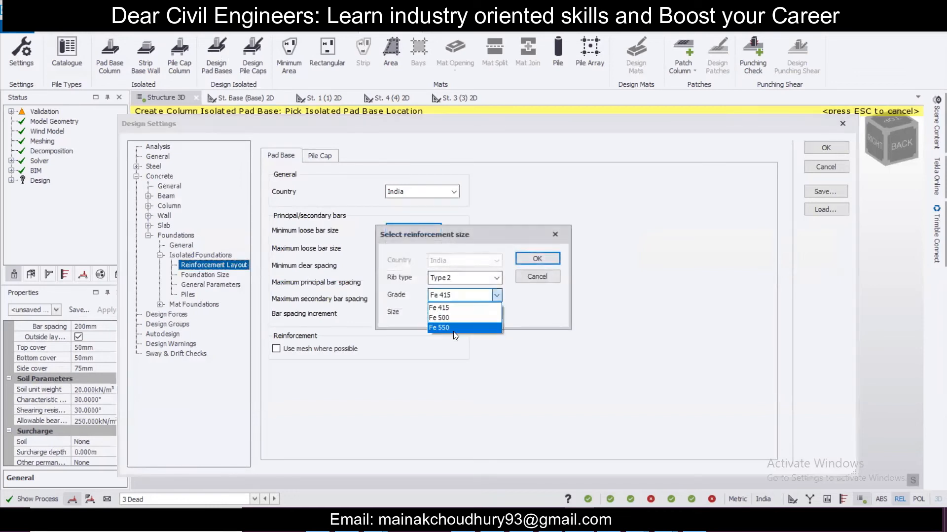
{"action": "left_click", "coordinate": [476, 314]}
{"action": "left_click", "coordinate": [495, 312]}
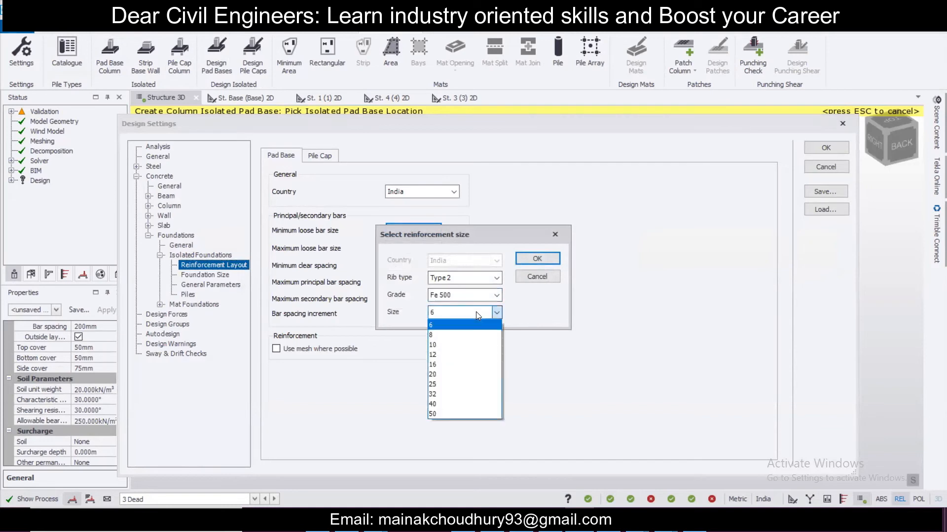
{"action": "left_click", "coordinate": [463, 346]}
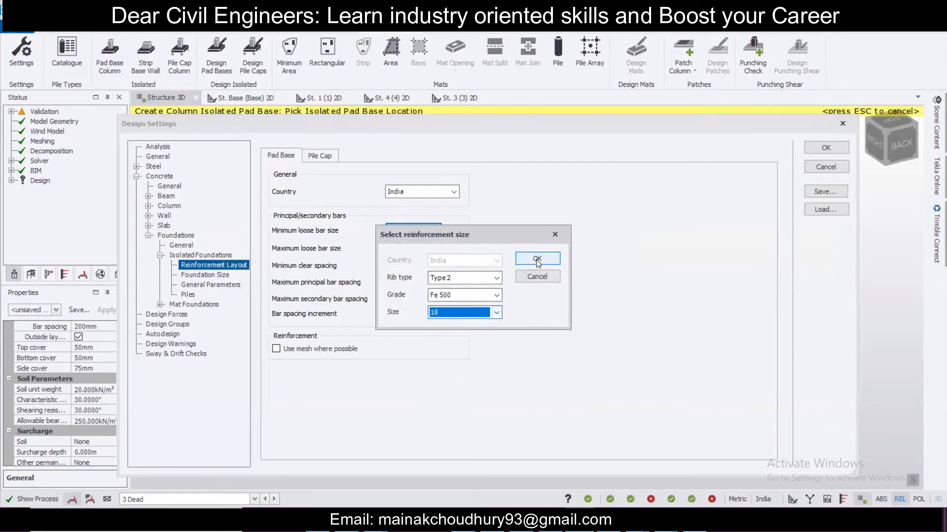
{"action": "left_click", "coordinate": [537, 259]}
Set the pad base maximum loose bar size to 16 in grade Fe 500, accept the design settings and leave the pad base command.
{"action": "left_click", "coordinate": [422, 250]}
{"action": "left_click", "coordinate": [454, 300]}
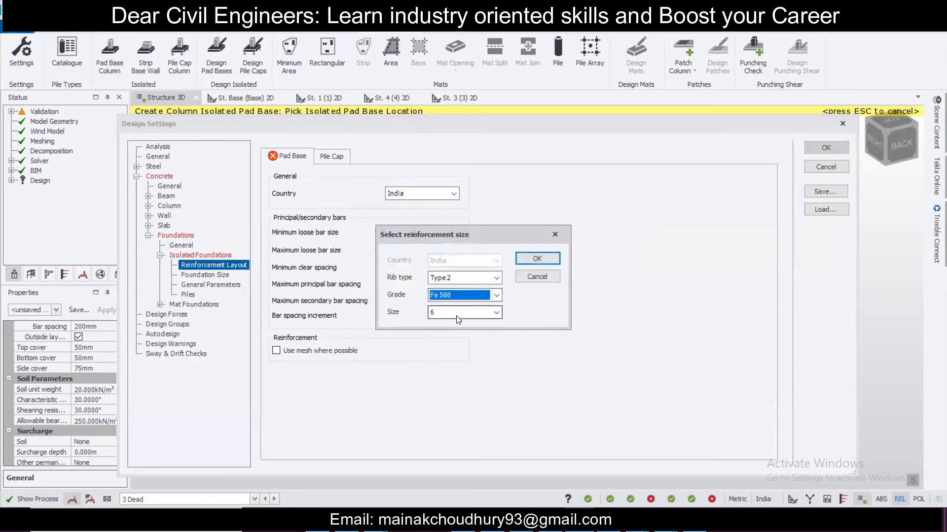
{"action": "left_click", "coordinate": [466, 315]}
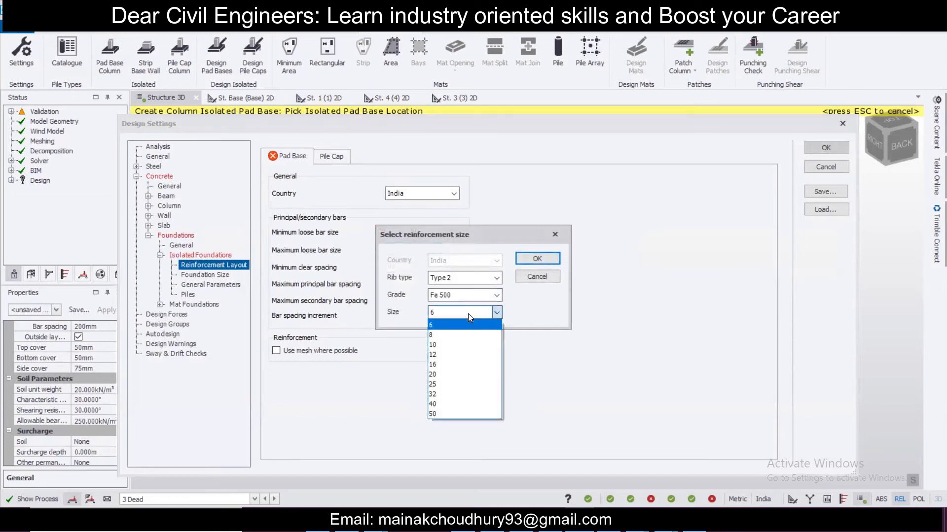
{"action": "left_click", "coordinate": [464, 364]}
{"action": "left_click", "coordinate": [528, 260]}
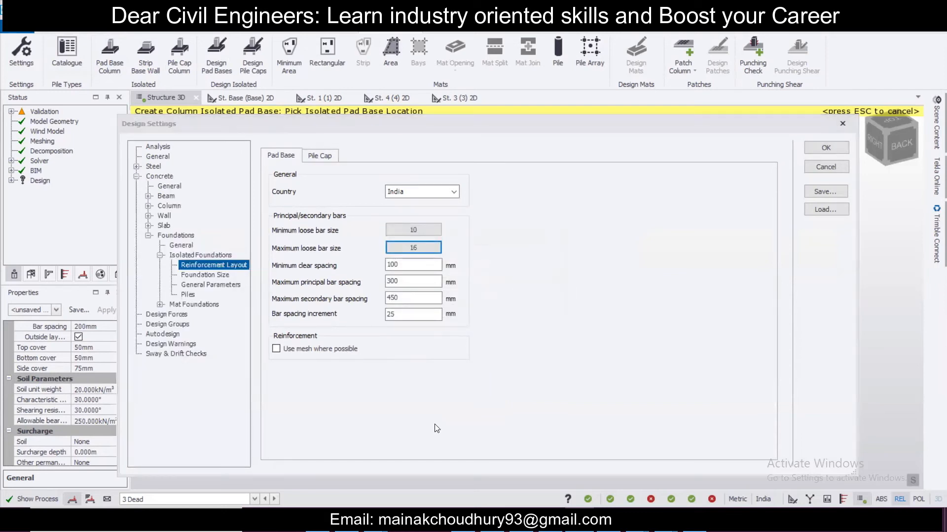
{"action": "left_click", "coordinate": [542, 404]}
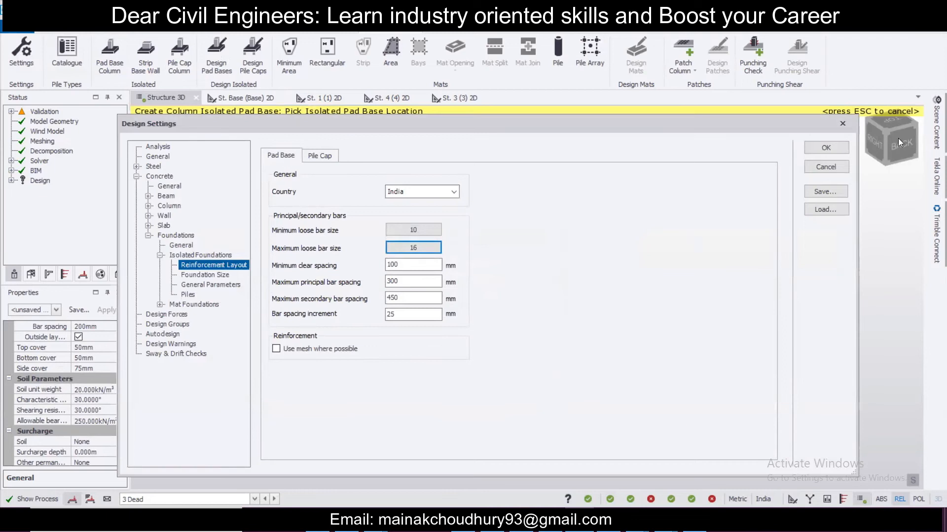
{"action": "left_click", "coordinate": [826, 148]}
{"action": "key", "text": "Escape"}
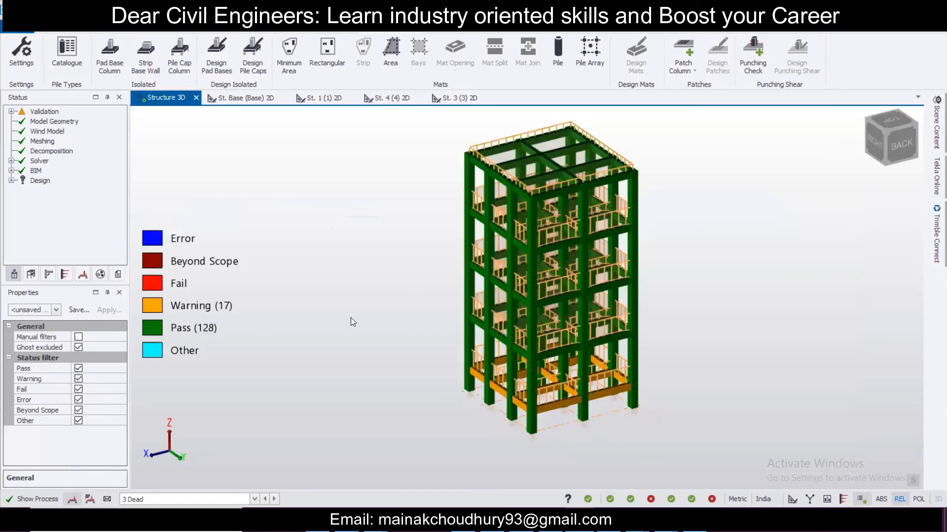
Place isolated pad bases under all the building's columns at once and run Design Pad Bases.
{"action": "left_click", "coordinate": [109, 50]}
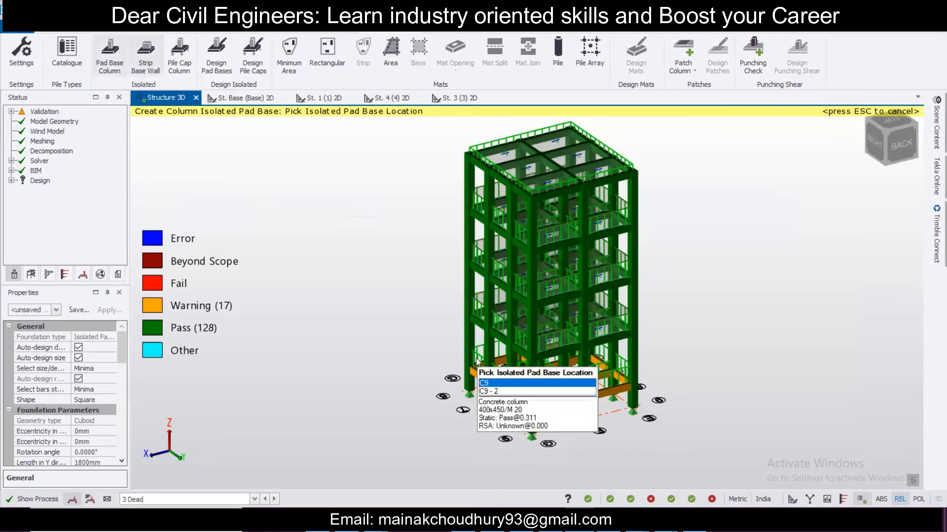
{"action": "scroll", "coordinate": [416, 341], "scroll_direction": "down", "scroll_amount": 2}
{"action": "left_click_drag", "start_coordinate": [120, 359], "coordinate": [134, 430]}
{"action": "left_click_drag", "start_coordinate": [375, 197], "coordinate": [714, 489]}
{"action": "scroll", "coordinate": [525, 434], "scroll_direction": "up", "scroll_amount": 2}
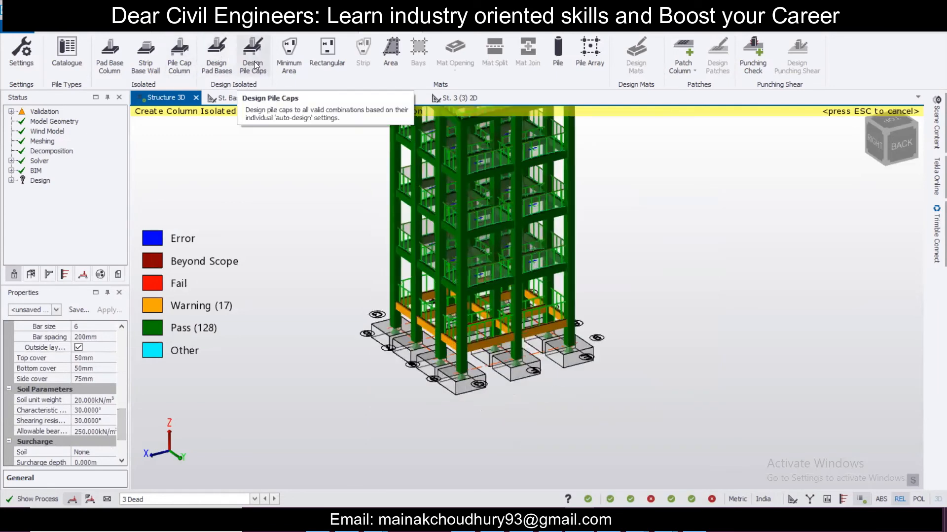
{"action": "left_click", "coordinate": [206, 52]}
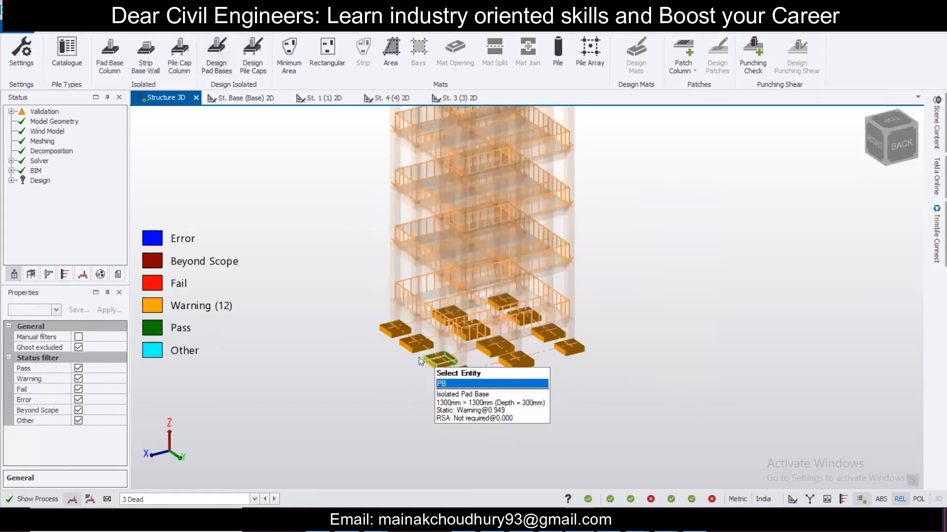
Check the isolated pad base at grid 6/G and review its applied loads and development length results.
{"action": "scroll", "coordinate": [380, 335], "scroll_direction": "up", "scroll_amount": 3}
{"action": "left_click", "coordinate": [396, 326]}
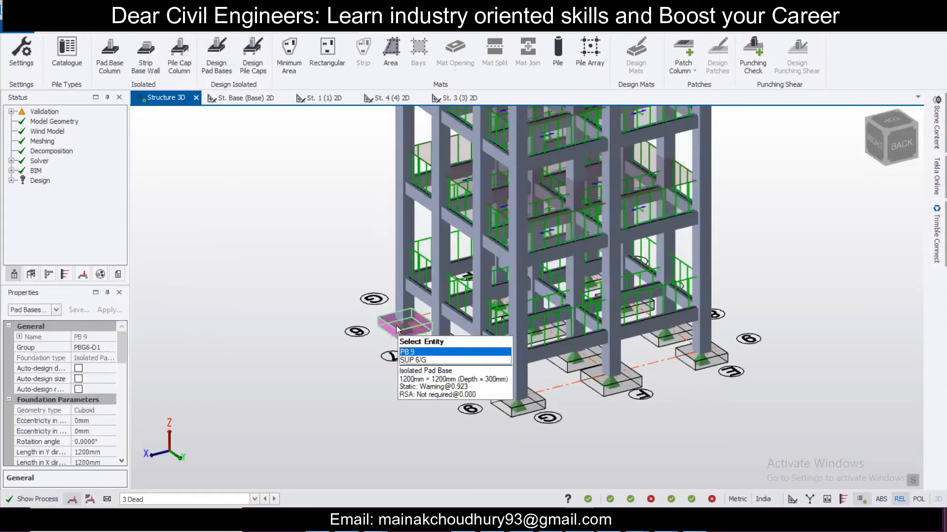
{"action": "right_click", "coordinate": [395, 326]}
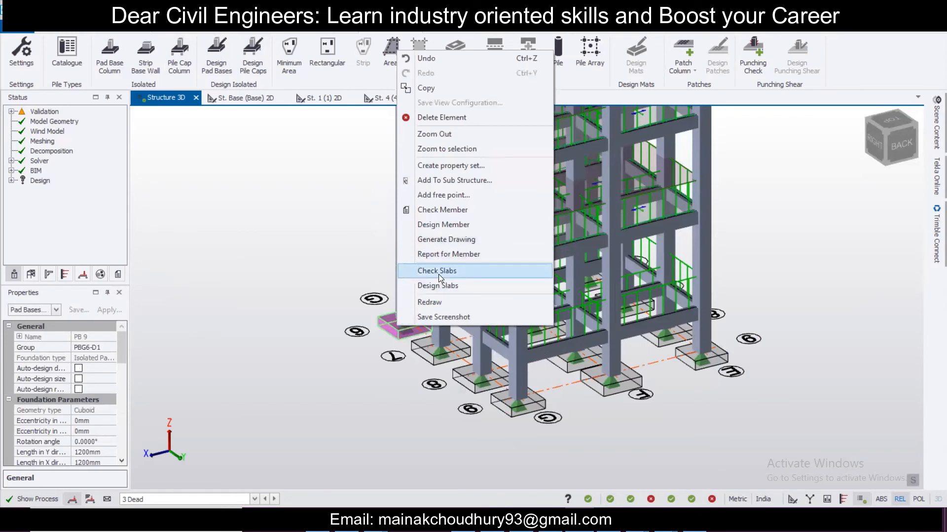
{"action": "left_click", "coordinate": [454, 210]}
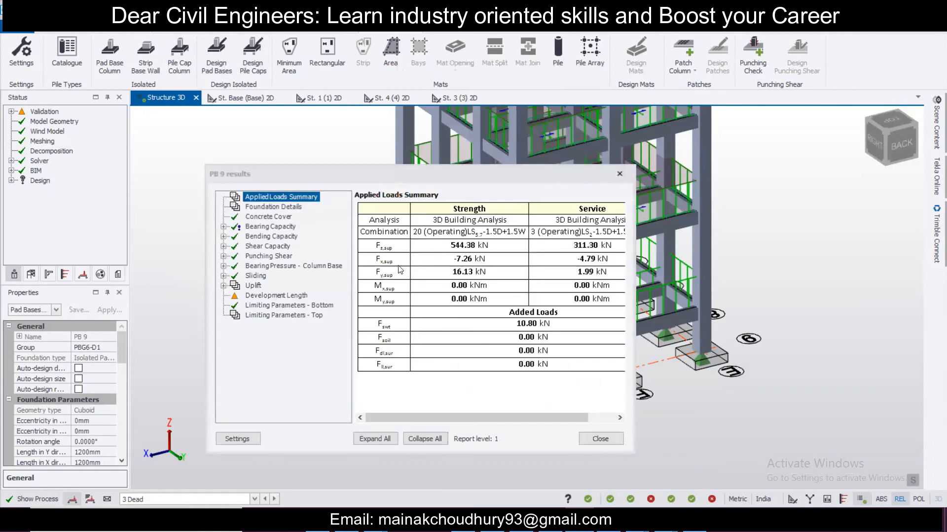
{"action": "left_click", "coordinate": [284, 296]}
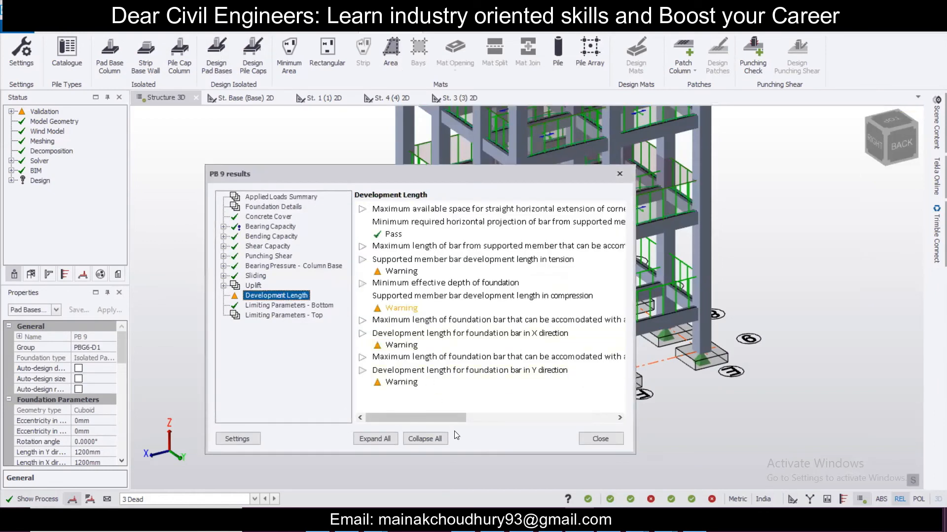
{"action": "left_click_drag", "start_coordinate": [442, 418], "coordinate": [406, 417]}
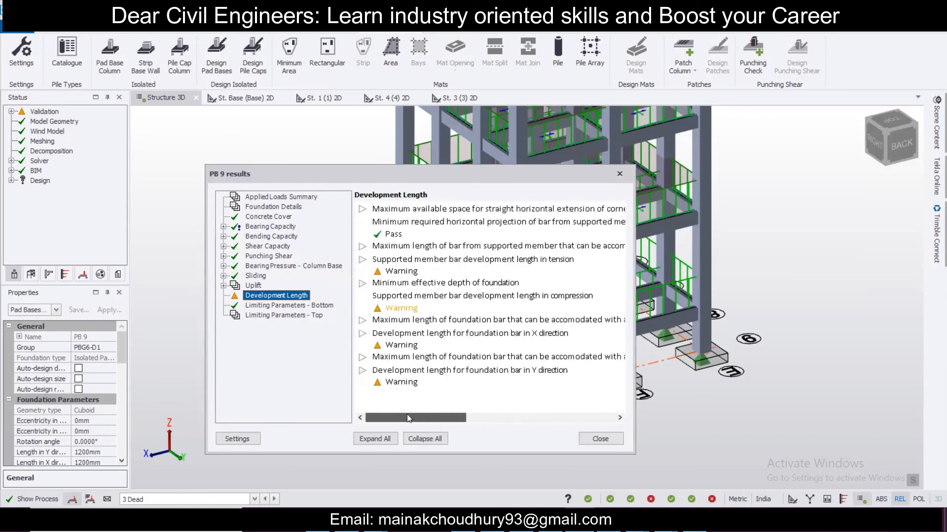
{"action": "left_click", "coordinate": [619, 173]}
Examine the pad bases beneath the columns and the whole building from several angles.
{"action": "middle_click_drag", "start_coordinate": [572, 406], "coordinate": [390, 393]}
{"action": "middle_click_drag", "start_coordinate": [602, 418], "coordinate": [719, 420]}
{"action": "middle_click_drag", "start_coordinate": [469, 383], "coordinate": [696, 393]}
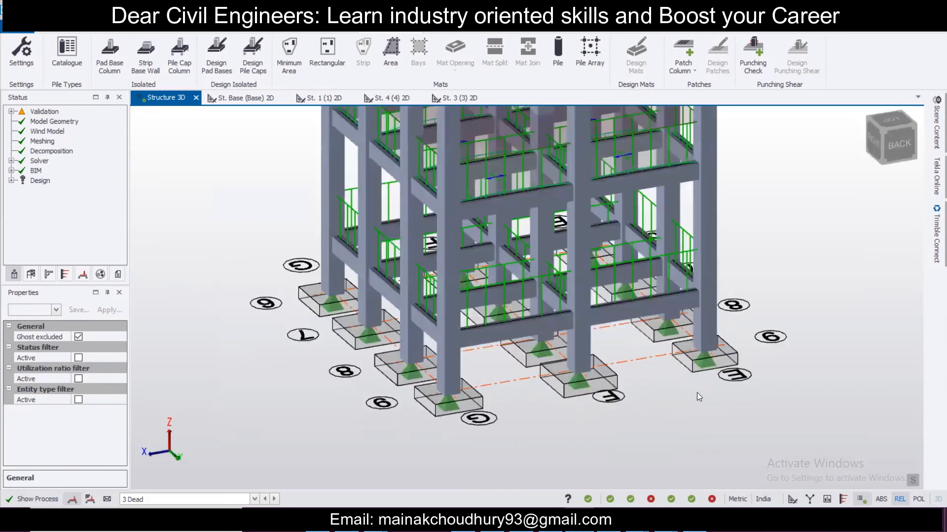
{"action": "scroll", "coordinate": [697, 393], "scroll_direction": "down", "scroll_amount": 2}
{"action": "middle_click_drag", "start_coordinate": [828, 346], "coordinate": [610, 381]}
{"action": "scroll", "coordinate": [691, 386], "scroll_direction": "down", "scroll_amount": 2}
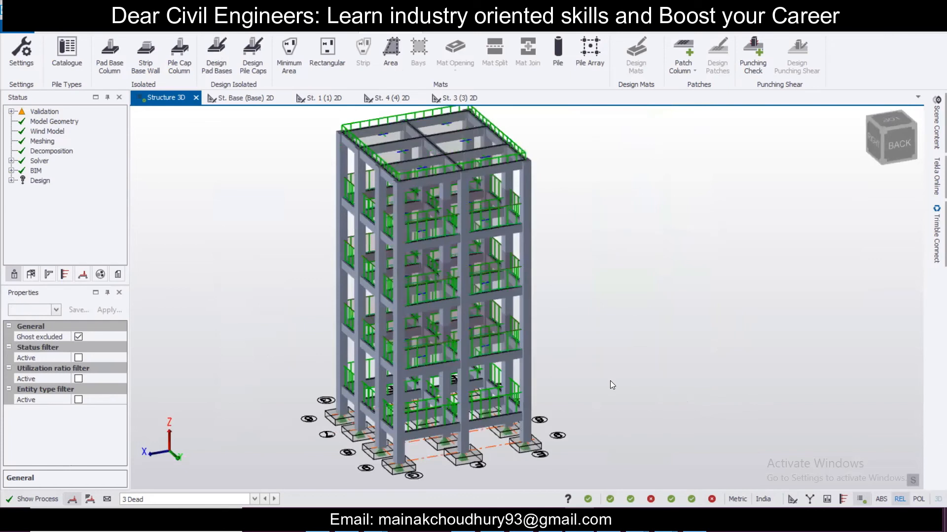
{"action": "middle_click_drag", "start_coordinate": [561, 397], "coordinate": [617, 375]}
{"action": "scroll", "coordinate": [569, 426], "scroll_direction": "up", "scroll_amount": 1}
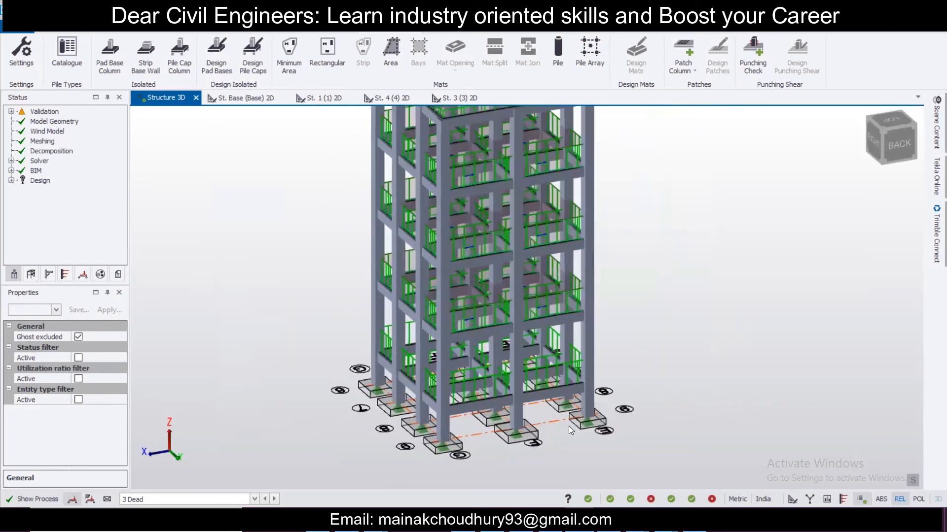
{"action": "scroll", "coordinate": [569, 426], "scroll_direction": "down", "scroll_amount": 2}
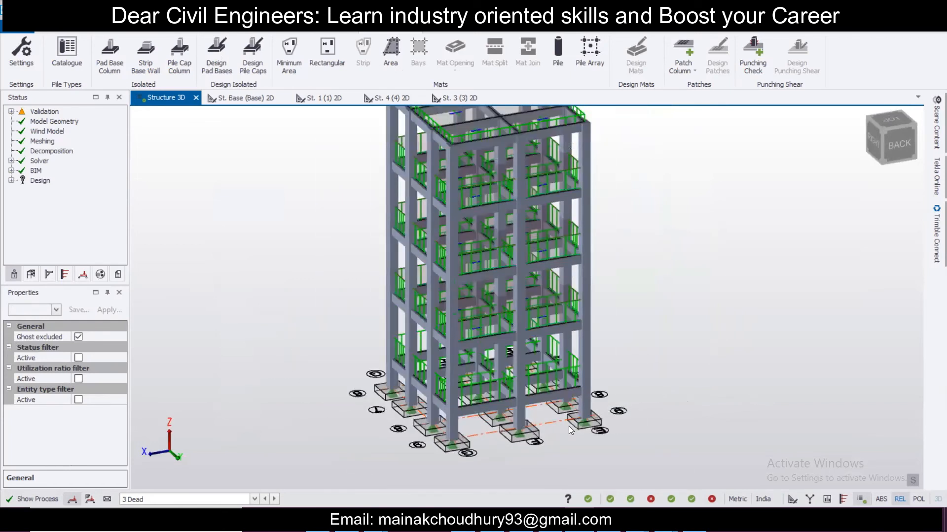
{"action": "scroll", "coordinate": [544, 434], "scroll_direction": "up", "scroll_amount": 2}
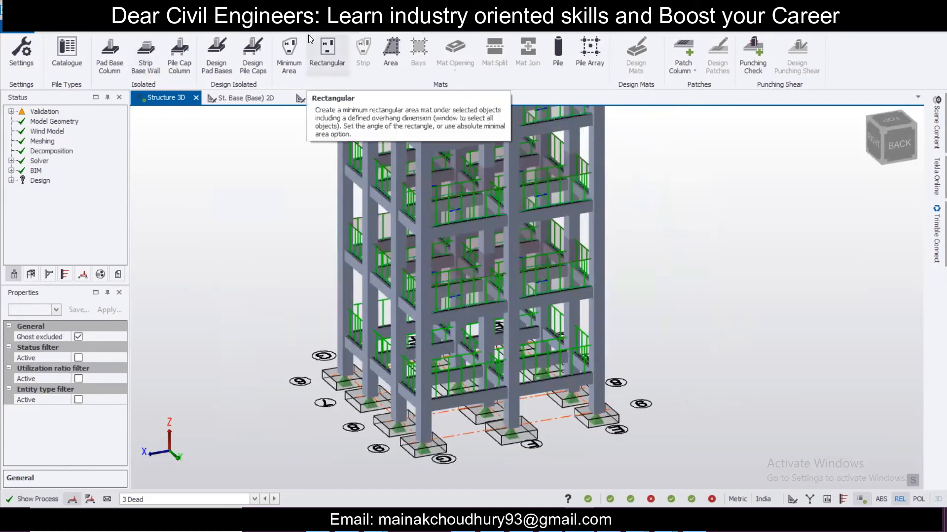
Cancel the pending member load in the St. Base plan and open the 2D plan of level St. B1 (B1).
{"action": "left_click", "coordinate": [485, 33]}
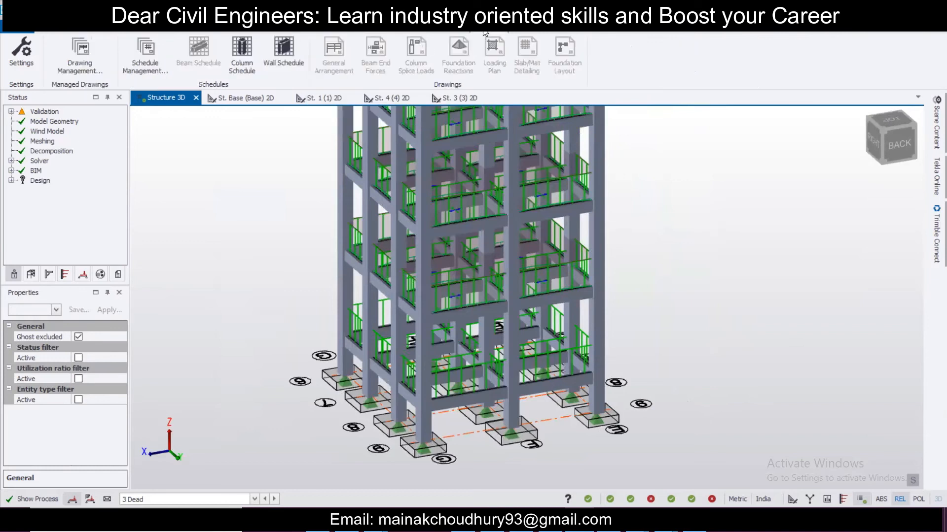
{"action": "left_click", "coordinate": [223, 99]}
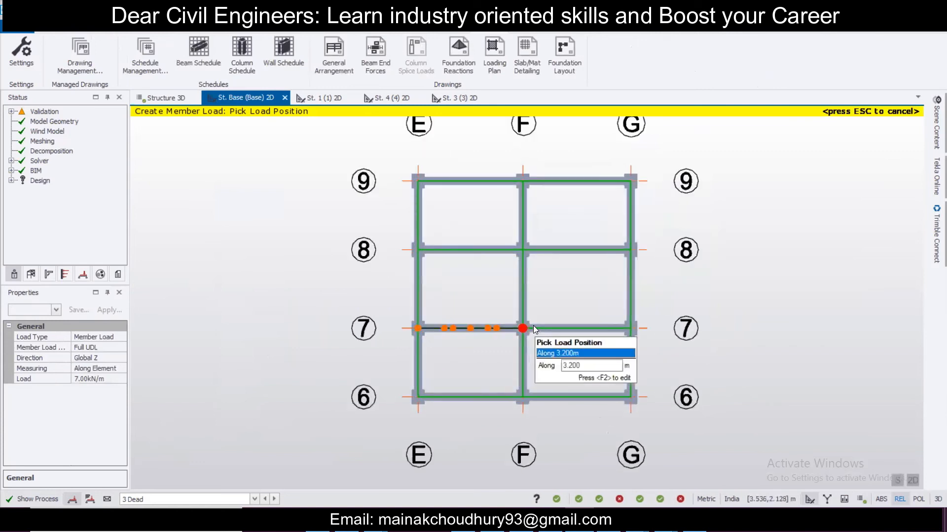
{"action": "key", "text": "Escape"}
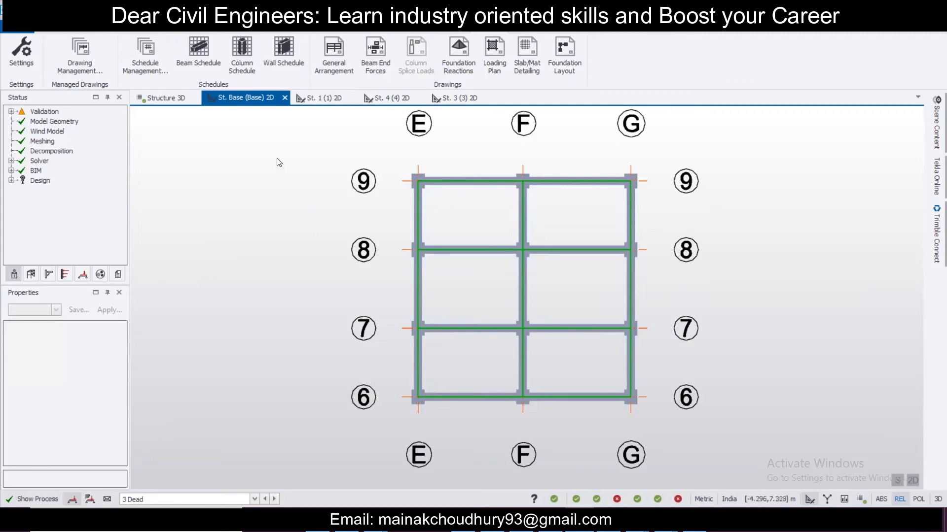
{"action": "left_click", "coordinate": [25, 275]}
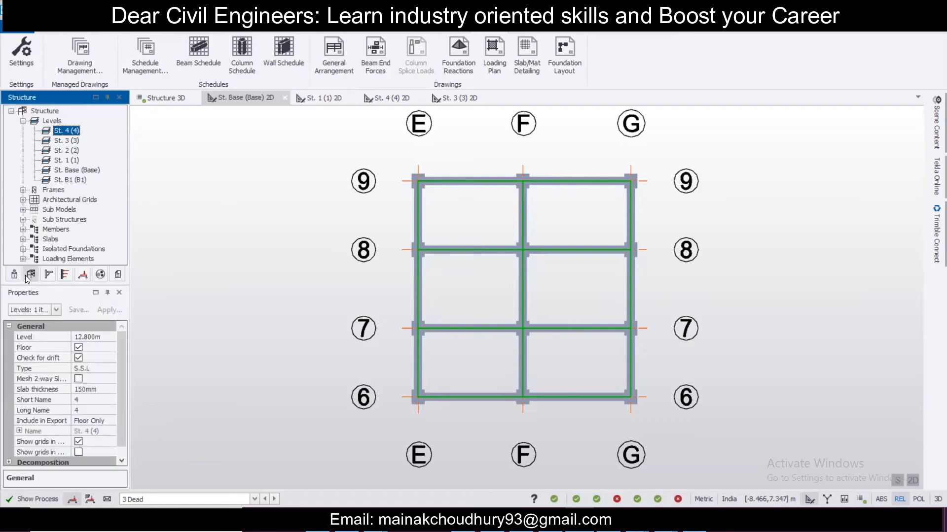
{"action": "double_click", "coordinate": [66, 180]}
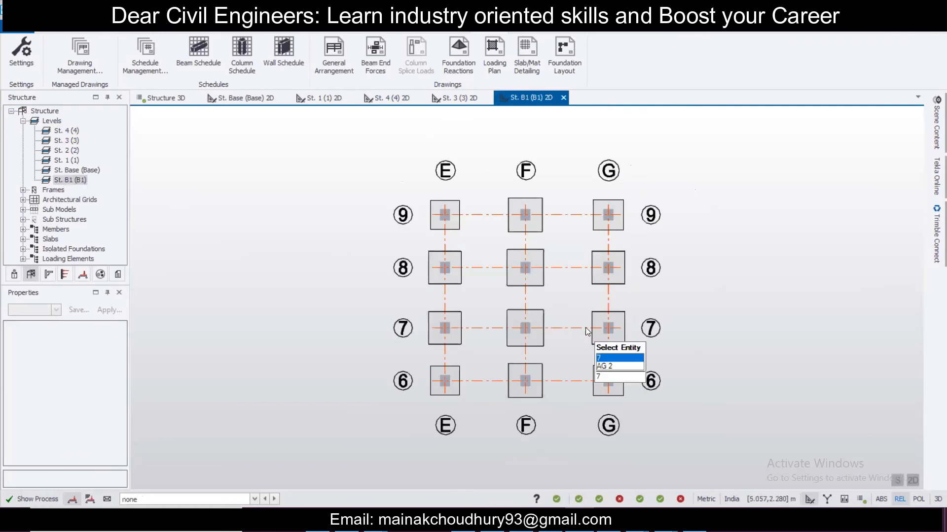
{"action": "scroll", "coordinate": [614, 360], "scroll_direction": "up", "scroll_amount": 1}
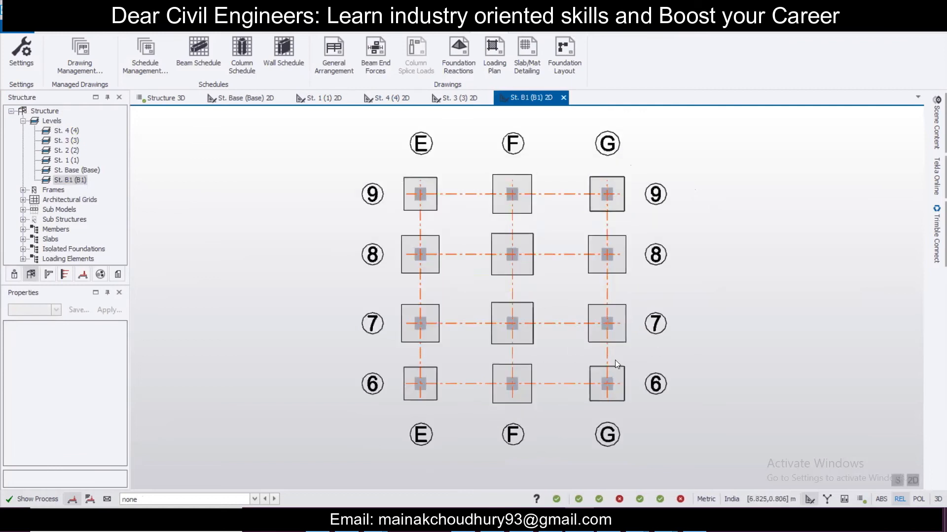
{"action": "scroll", "coordinate": [614, 360], "scroll_direction": "up", "scroll_amount": 1}
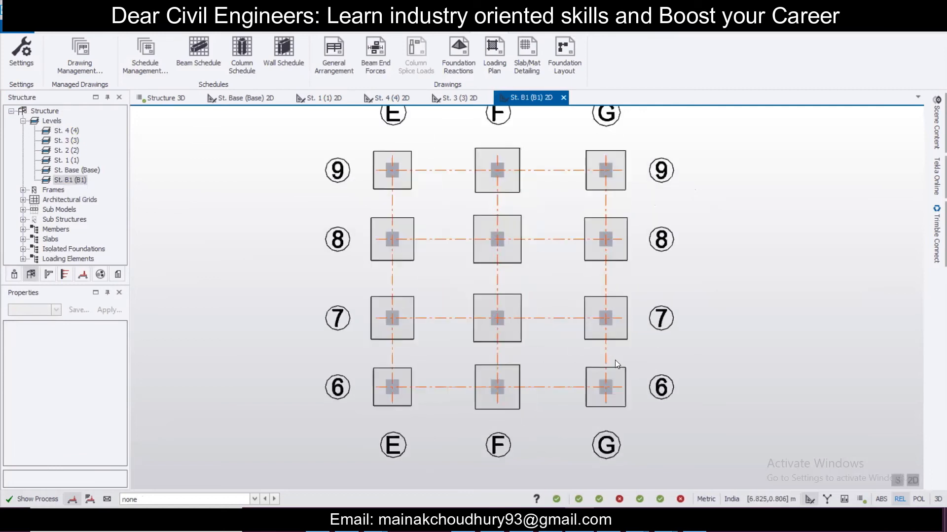
Start a General Arrangement DXF of level St. B1 with a custom file location in E:\Youtube\Etabs 1\TSD 1.
{"action": "mouse_move", "coordinate": [386, 193]}
{"action": "left_click", "coordinate": [330, 50]}
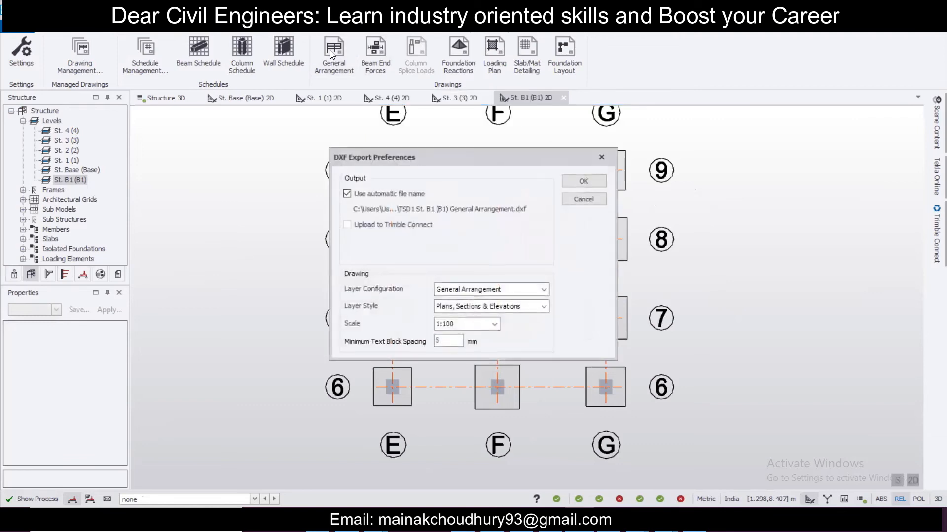
{"action": "left_click", "coordinate": [347, 193]}
{"action": "left_click", "coordinate": [539, 212]}
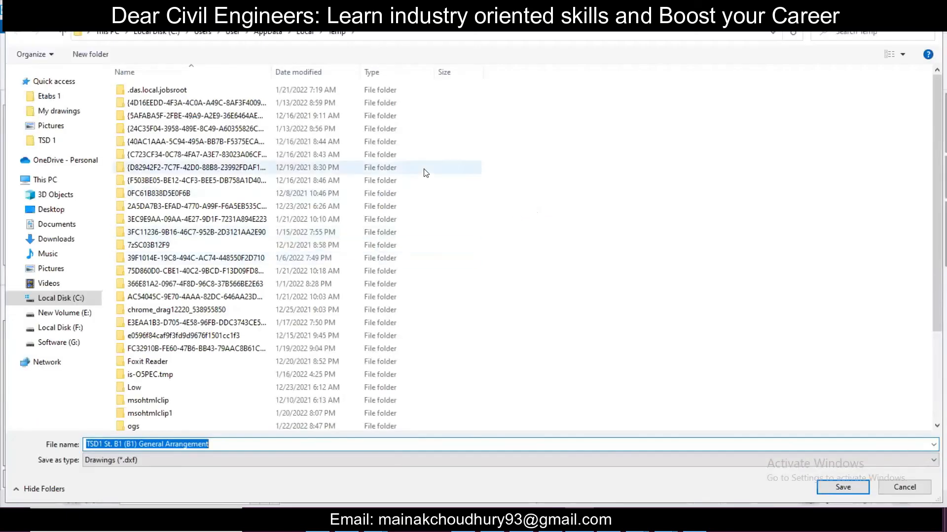
{"action": "left_click", "coordinate": [81, 318]}
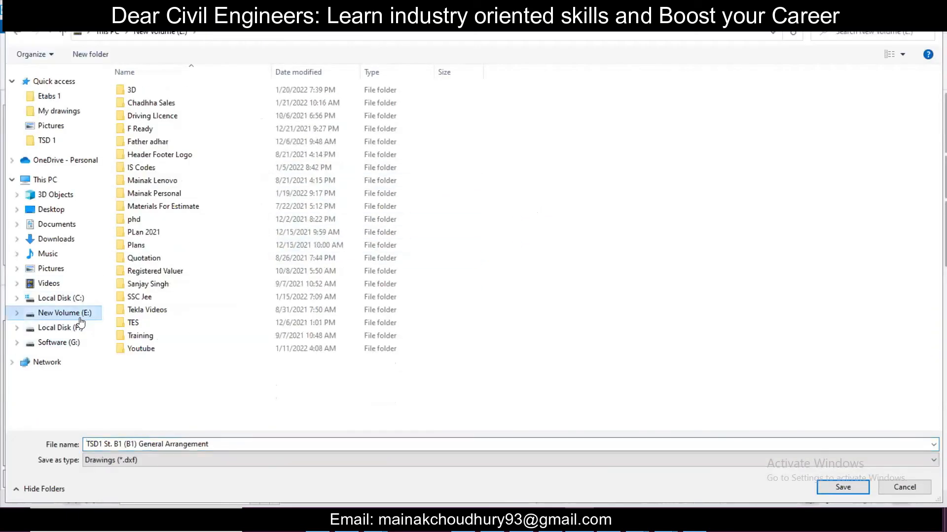
{"action": "left_click", "coordinate": [215, 33]}
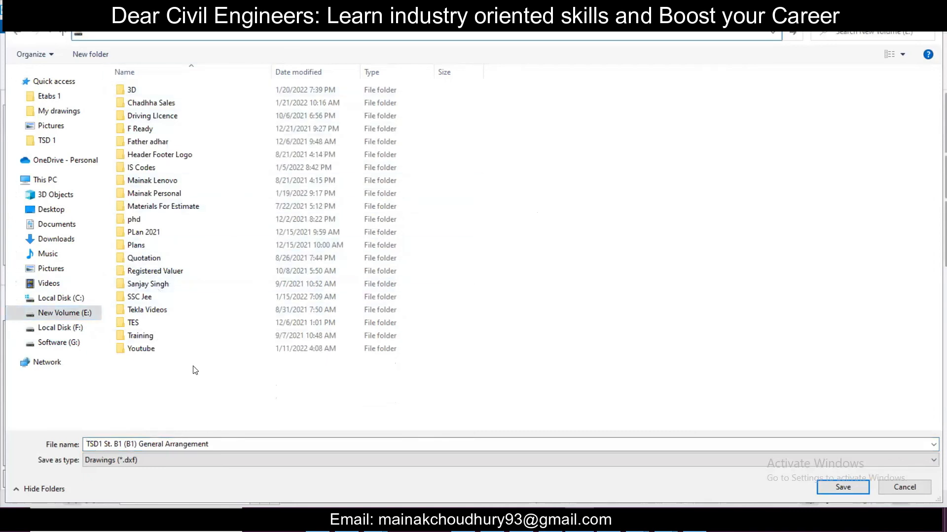
{"action": "double_click", "coordinate": [179, 352]}
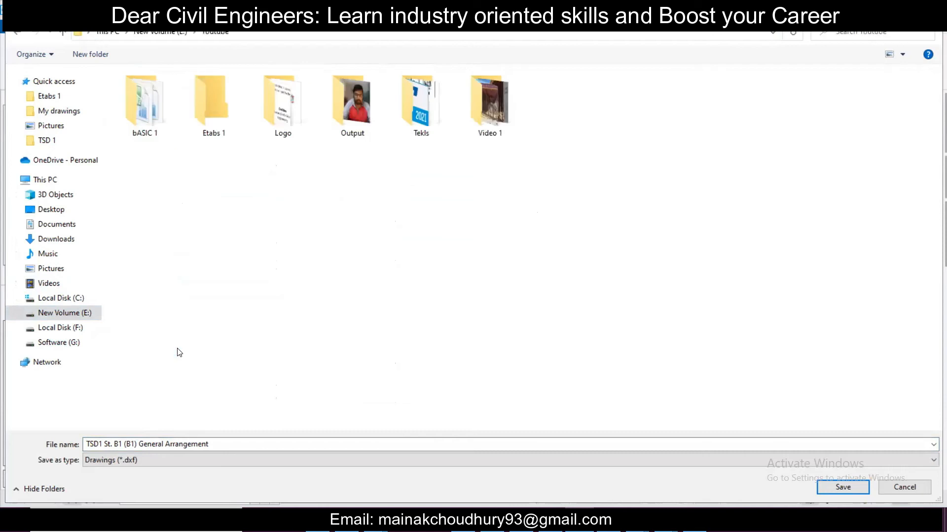
{"action": "double_click", "coordinate": [206, 125]}
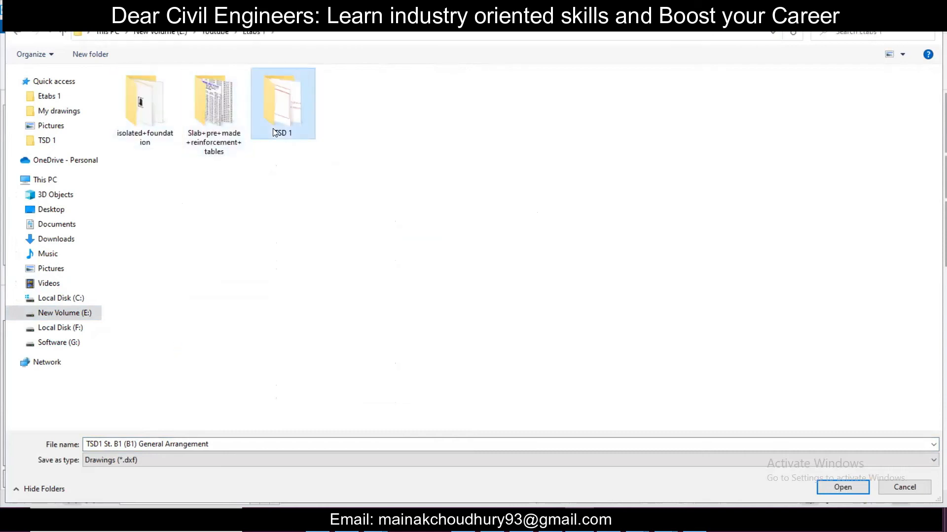
{"action": "double_click", "coordinate": [280, 106]}
Name the drawing file Column Layout and export it at 1:100 scale.
{"action": "left_click", "coordinate": [153, 440]}
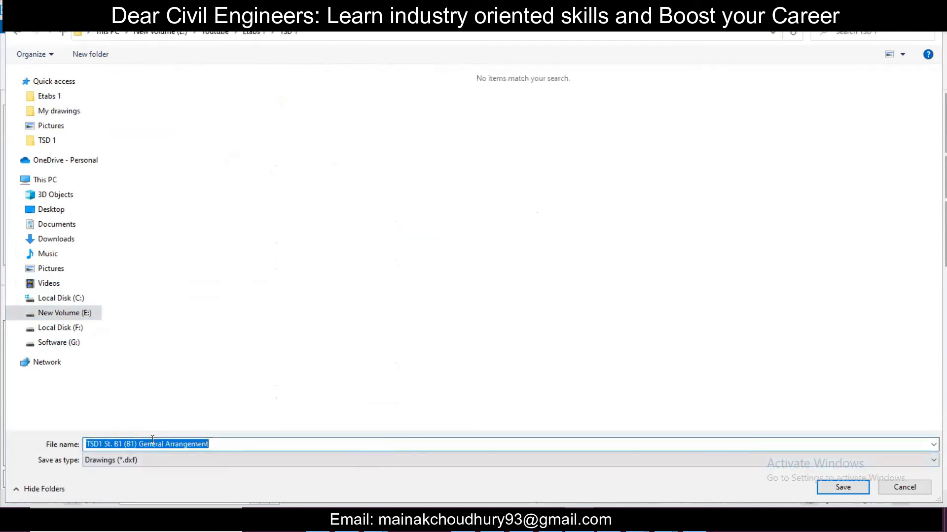
{"action": "type", "text": "Column Layout"}
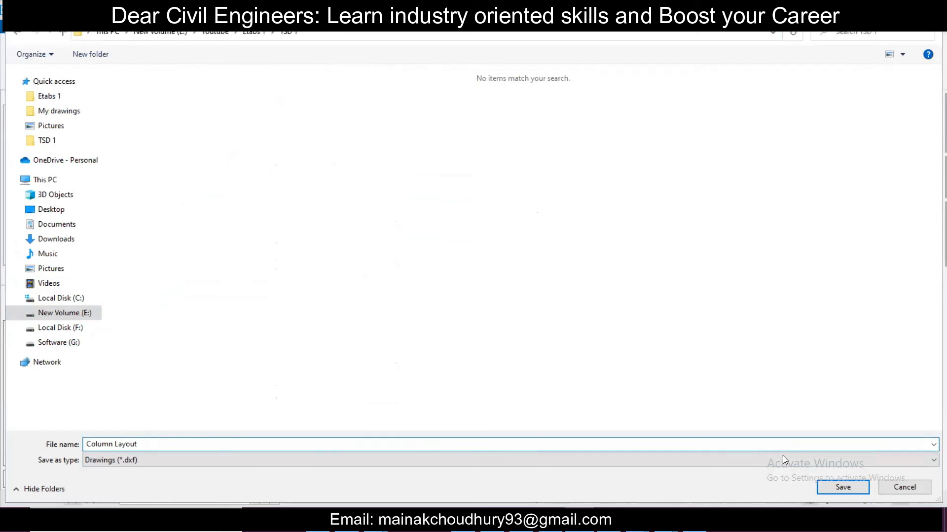
{"action": "left_click", "coordinate": [843, 487]}
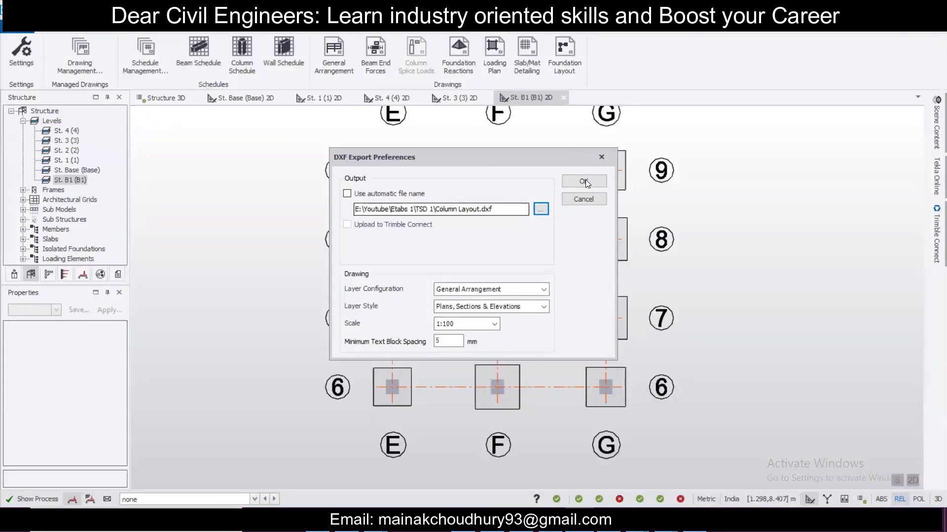
{"action": "left_click", "coordinate": [584, 181]}
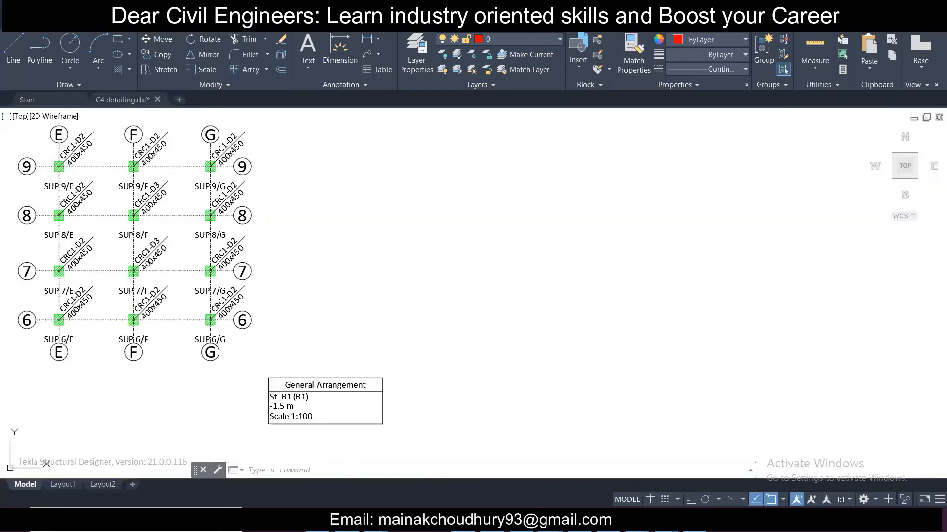
Examine the exported column layout in AutoCAD, checking the column marks, sizes and support labels on the grid.
{"action": "scroll", "coordinate": [92, 169], "scroll_direction": "up", "scroll_amount": 4}
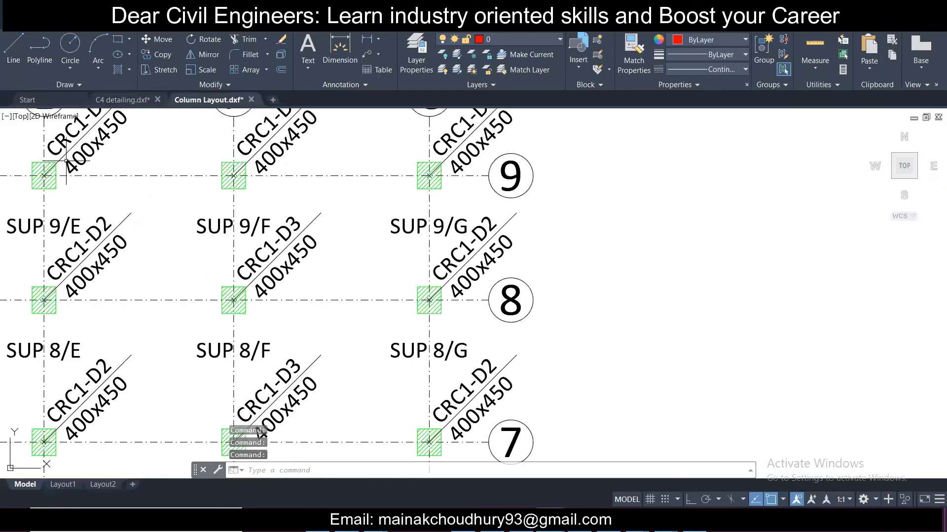
{"action": "middle_click_drag", "start_coordinate": [92, 169], "coordinate": [177, 288]}
{"action": "scroll", "coordinate": [367, 256], "scroll_direction": "up", "scroll_amount": 2}
{"action": "scroll", "coordinate": [368, 255], "scroll_direction": "down", "scroll_amount": 6}
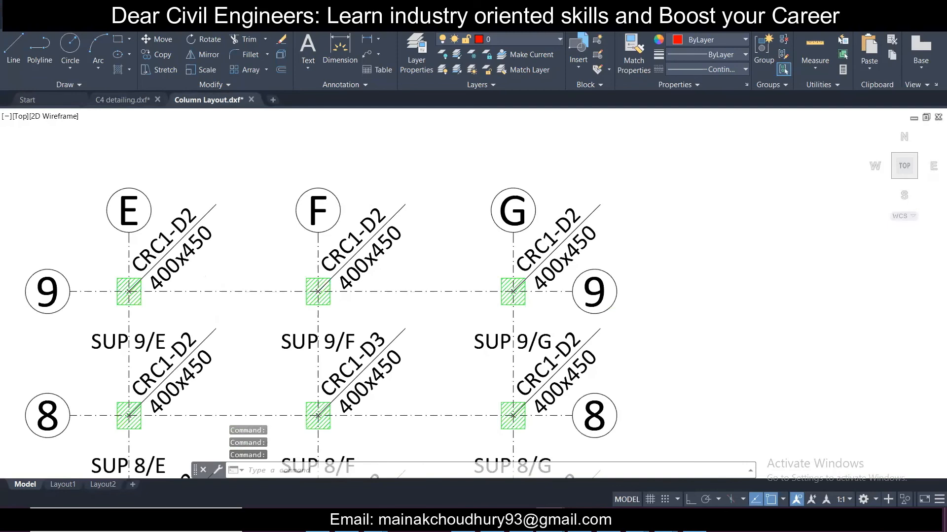
{"action": "scroll", "coordinate": [310, 332], "scroll_direction": "up", "scroll_amount": 4}
{"action": "scroll", "coordinate": [312, 338], "scroll_direction": "down", "scroll_amount": 4}
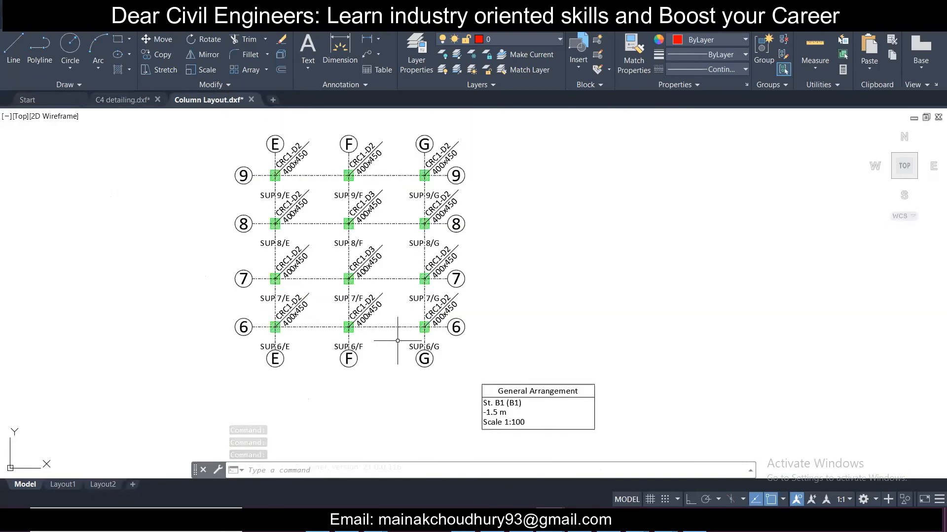
{"action": "scroll", "coordinate": [490, 332], "scroll_direction": "down", "scroll_amount": 1}
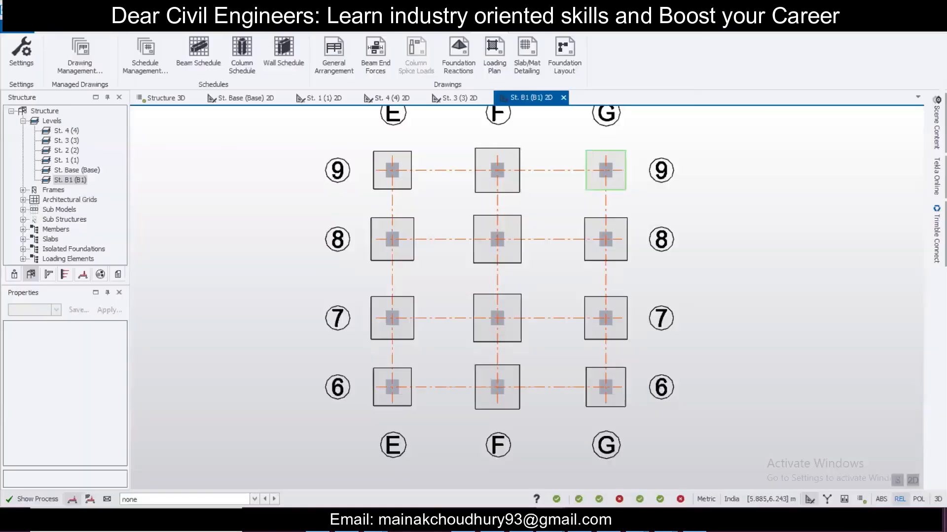
Back in Tekla Structural Designer, start a column schedule that includes both CRC1-D2 and CRC1-D3.
{"action": "left_click", "coordinate": [249, 58]}
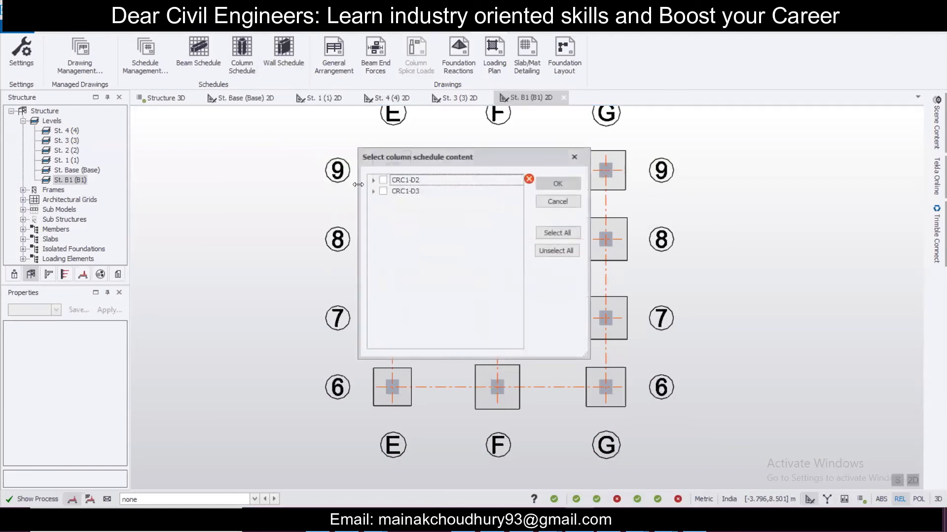
{"action": "left_click", "coordinate": [383, 181]}
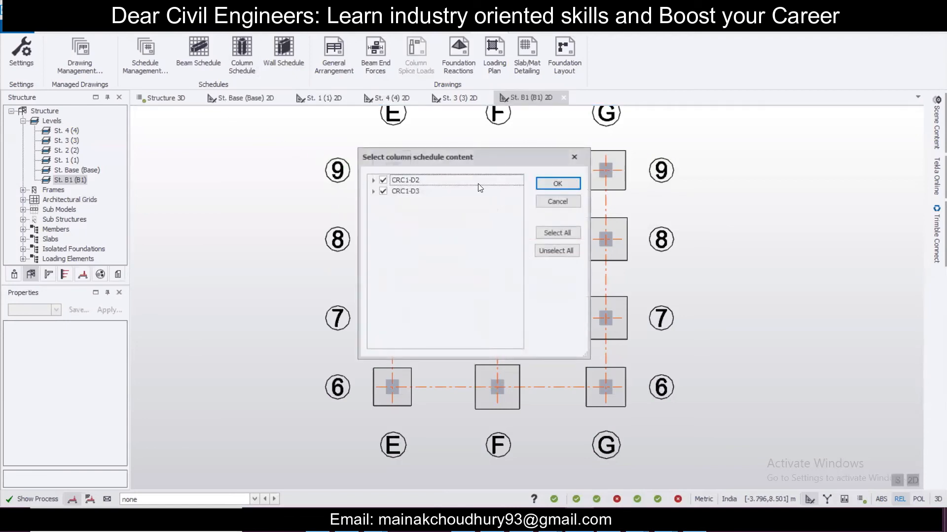
{"action": "left_click", "coordinate": [540, 186]}
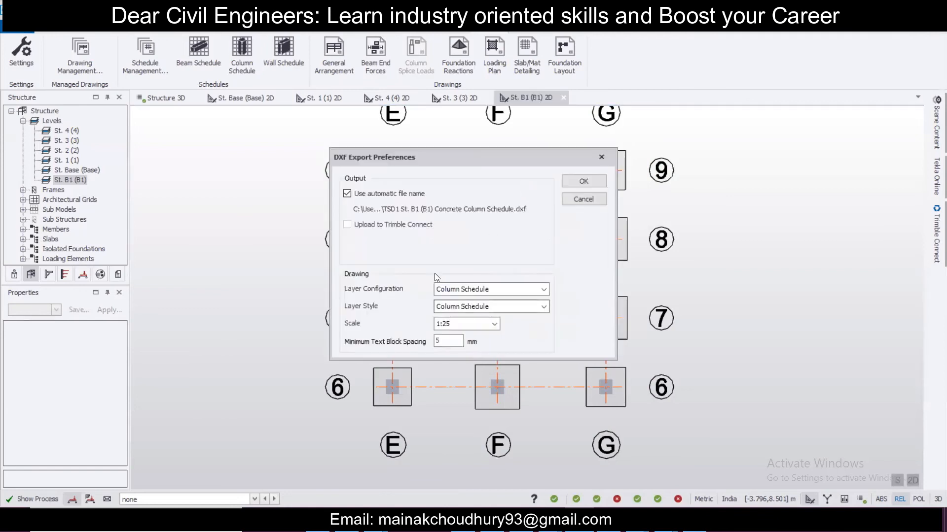
Export the 1:25 column schedule DXF to E:\Youtube\Etabs 1\TSD 1, keeping the suggested file name instead of the automatic location.
{"action": "left_click", "coordinate": [347, 194]}
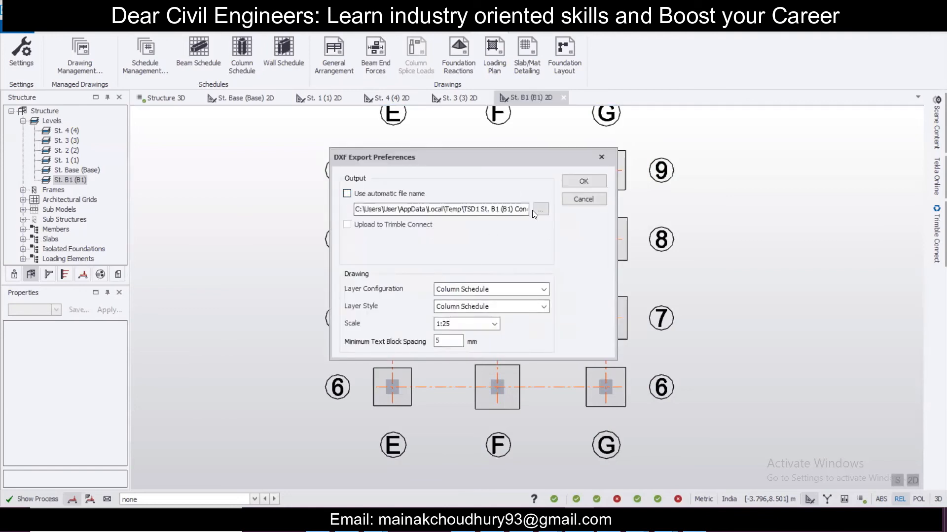
{"action": "left_click", "coordinate": [540, 209]}
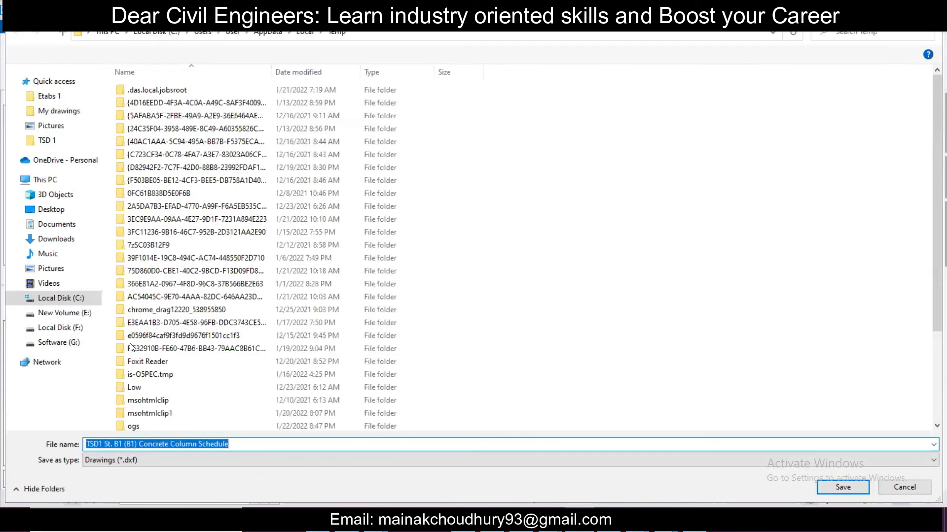
{"action": "left_click", "coordinate": [80, 314]}
{"action": "double_click", "coordinate": [196, 353]}
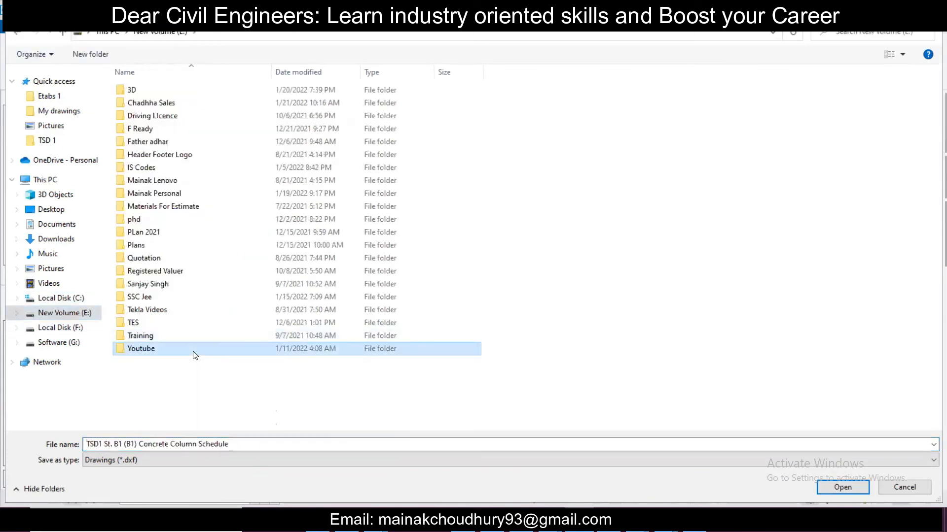
{"action": "left_click", "coordinate": [208, 117]}
{"action": "double_click", "coordinate": [205, 117]}
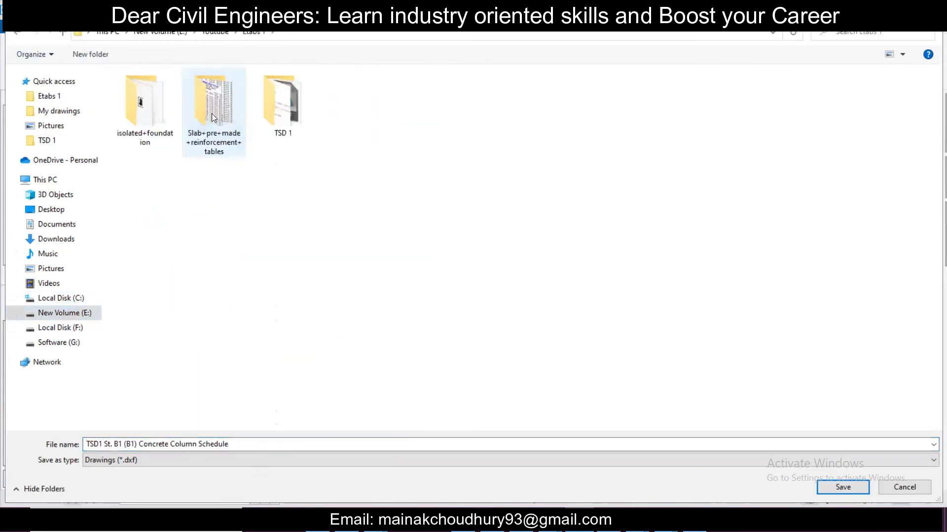
{"action": "double_click", "coordinate": [271, 106]}
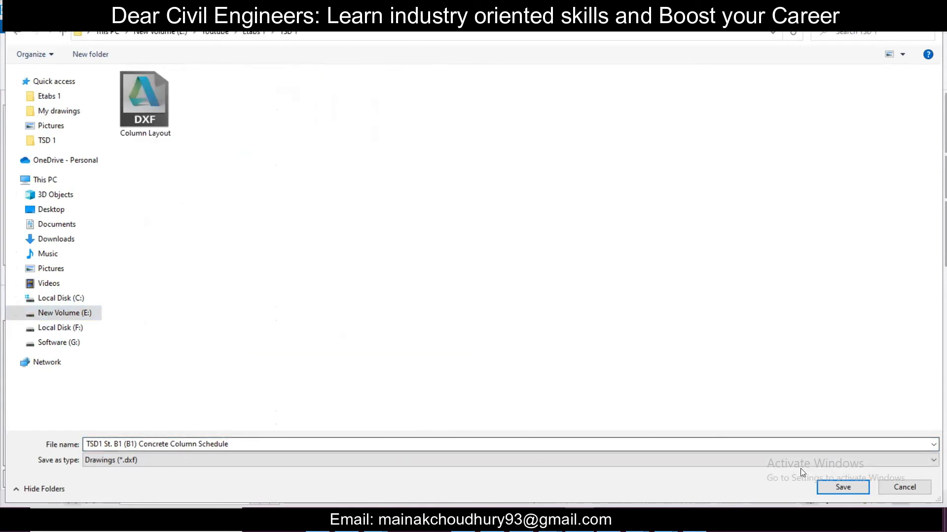
{"action": "left_click", "coordinate": [824, 488]}
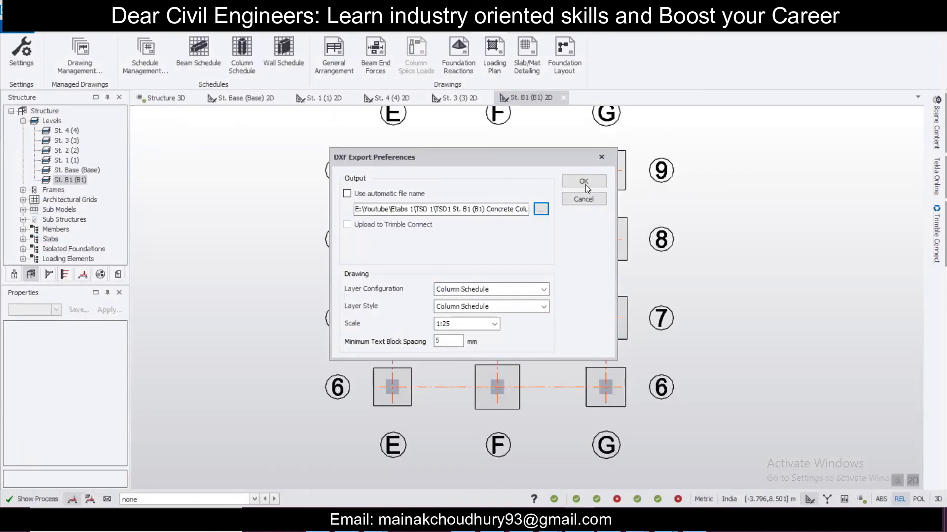
{"action": "left_click", "coordinate": [584, 181]}
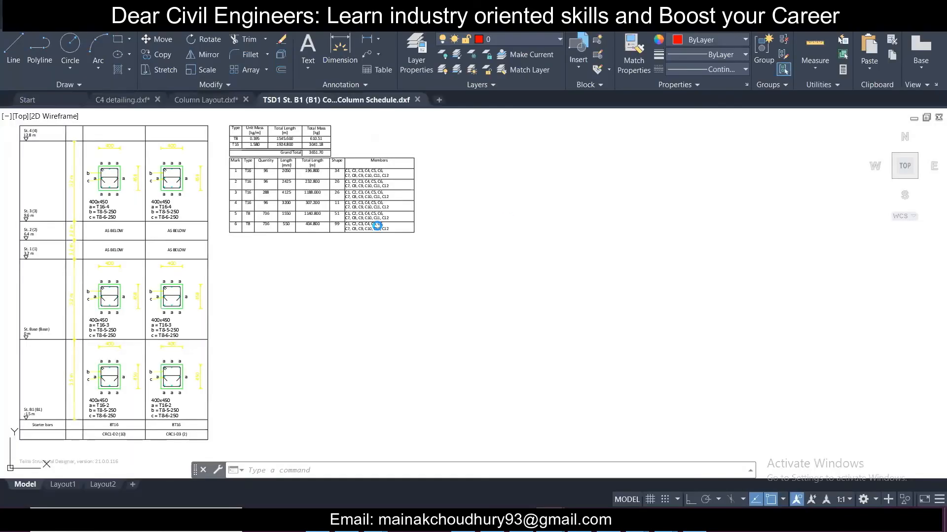
Examine the column schedule in AutoCAD, reading the bar quantity table and the reinforcement sections at each level.
{"action": "scroll", "coordinate": [295, 185], "scroll_direction": "up", "scroll_amount": 4}
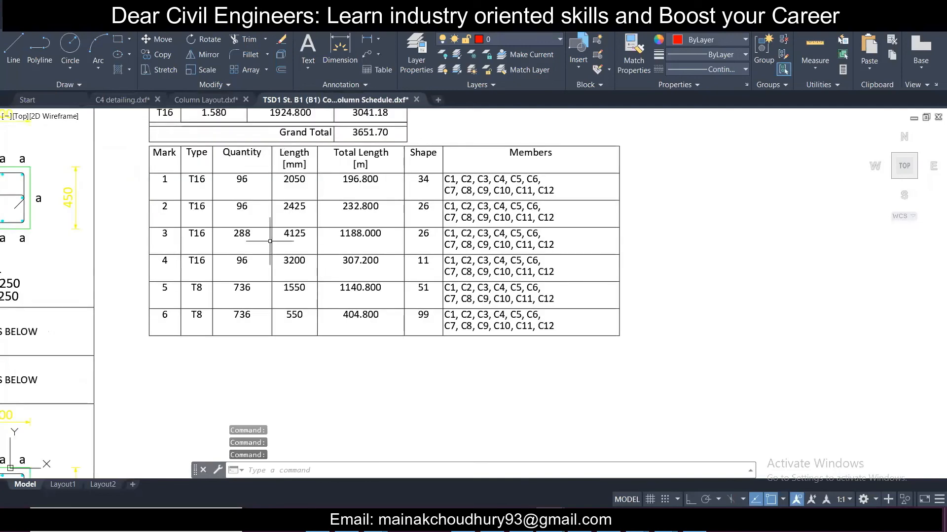
{"action": "scroll", "coordinate": [246, 278], "scroll_direction": "down", "scroll_amount": 6}
{"action": "middle_click_drag", "start_coordinate": [181, 330], "coordinate": [239, 258]}
{"action": "scroll", "coordinate": [229, 333], "scroll_direction": "up", "scroll_amount": 6}
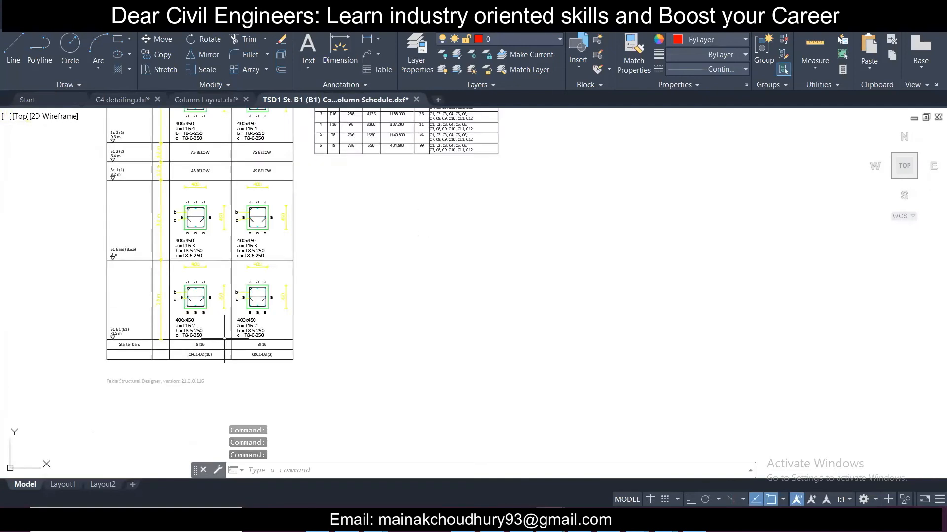
{"action": "middle_click_drag", "start_coordinate": [278, 298], "coordinate": [307, 472]}
{"action": "middle_click_drag", "start_coordinate": [229, 146], "coordinate": [278, 307]}
{"action": "middle_click_drag", "start_coordinate": [282, 154], "coordinate": [345, 163]}
{"action": "scroll", "coordinate": [321, 259], "scroll_direction": "up", "scroll_amount": 2}
{"action": "scroll", "coordinate": [321, 259], "scroll_direction": "down", "scroll_amount": 4}
{"action": "middle_click_drag", "start_coordinate": [297, 306], "coordinate": [348, 169]}
{"action": "mouse_move", "coordinate": [356, 284]}
{"action": "middle_mouse_down"}
{"action": "mouse_move", "coordinate": [316, 207]}
{"action": "mouse_move", "coordinate": [299, 137]}
{"action": "middle_mouse_up"}
{"action": "scroll", "coordinate": [319, 225], "scroll_direction": "up", "scroll_amount": 2}
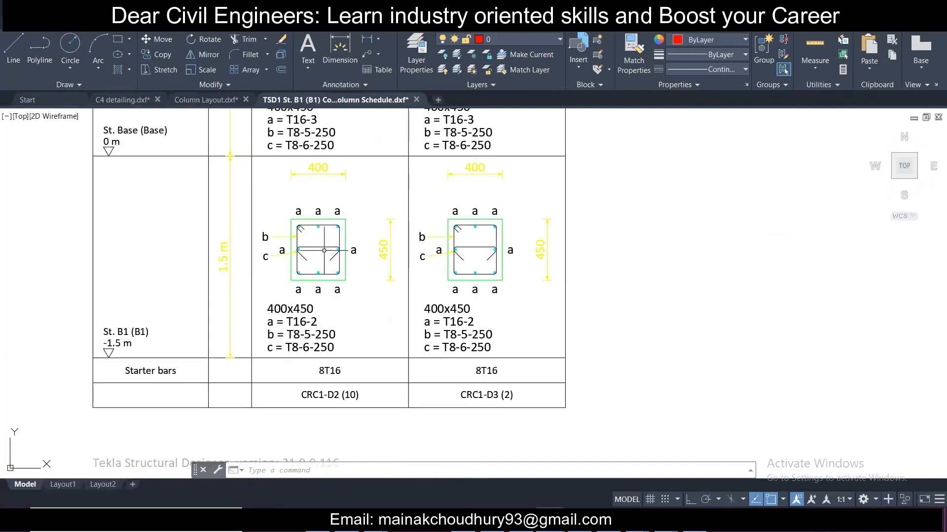
{"action": "scroll", "coordinate": [325, 250], "scroll_direction": "down", "scroll_amount": 2}
Back in Tekla Structural Designer, export the St. B1 foundation layout DXF at 1:100 to E:\Youtube\Etabs 1\TSD 1, keeping the suggested file name.
{"action": "key", "text": "alt+Tab"}
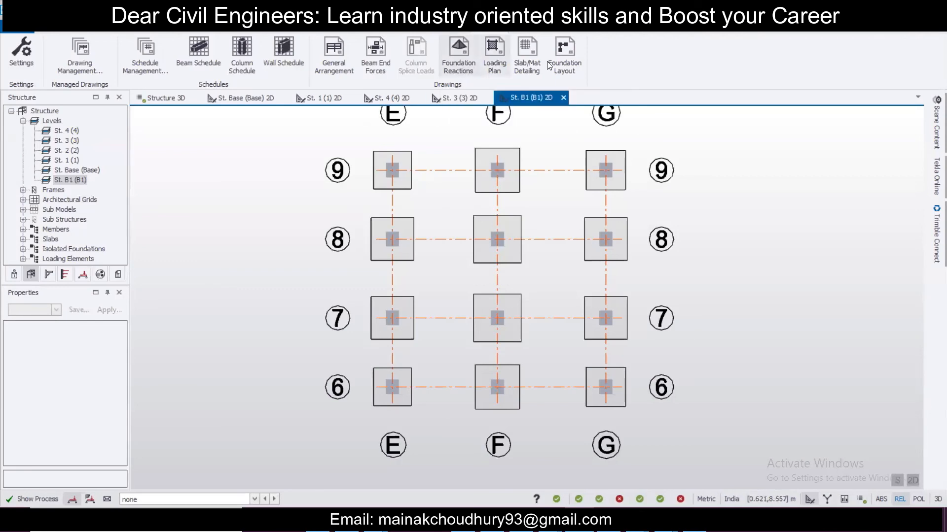
{"action": "left_click", "coordinate": [569, 59]}
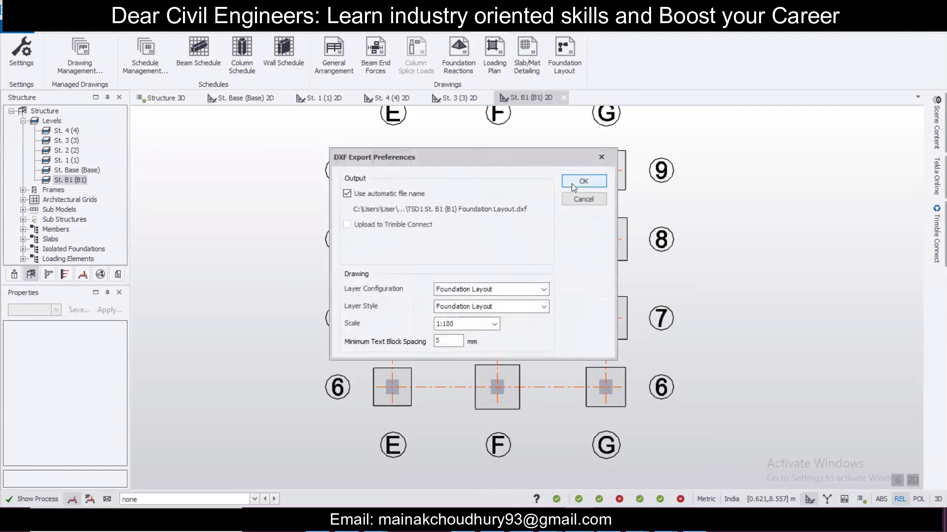
{"action": "left_click", "coordinate": [359, 193]}
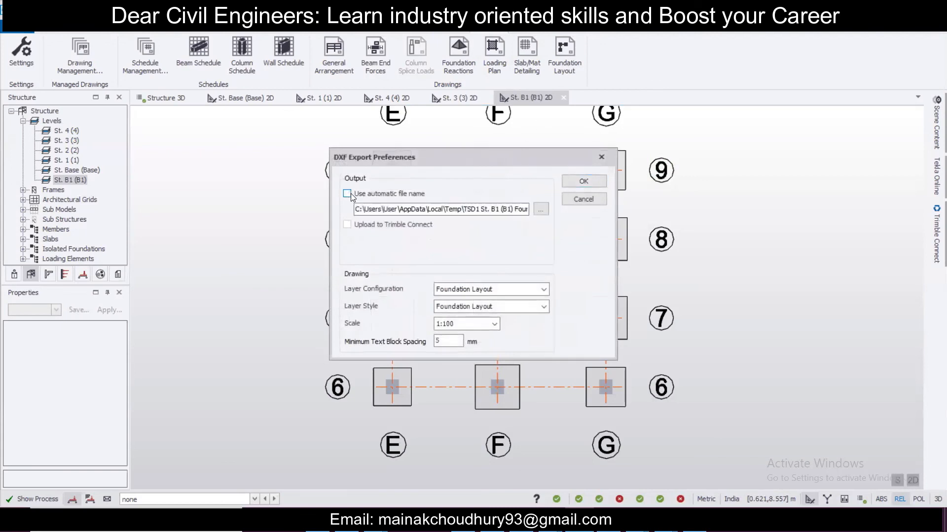
{"action": "left_click", "coordinate": [540, 209]}
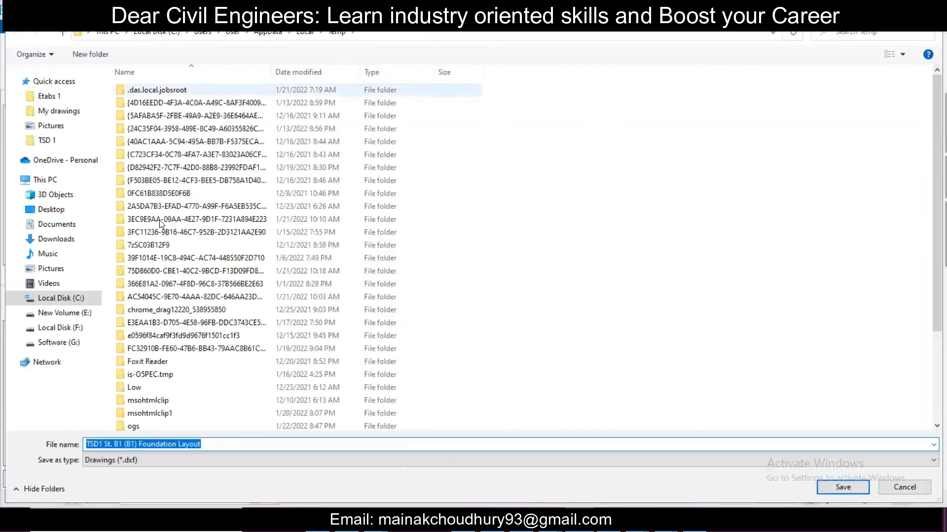
{"action": "left_click", "coordinate": [74, 314]}
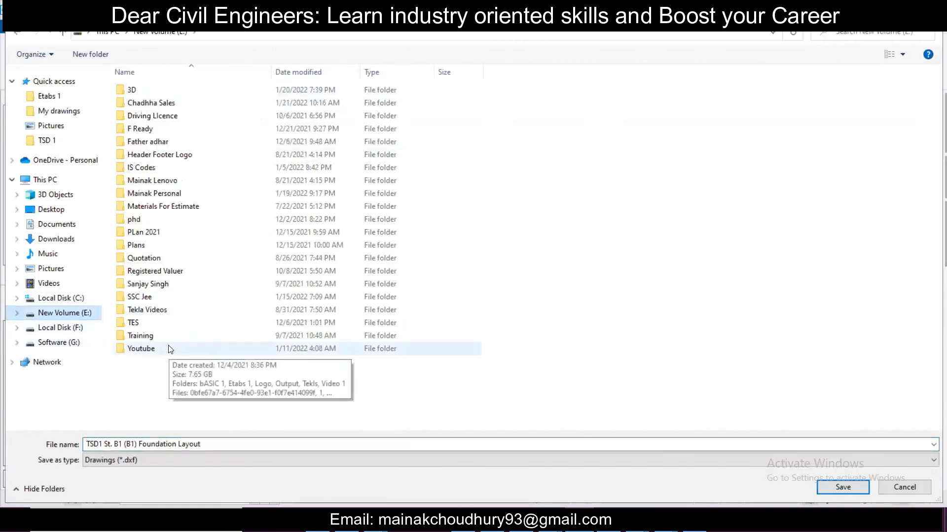
{"action": "double_click", "coordinate": [170, 349]}
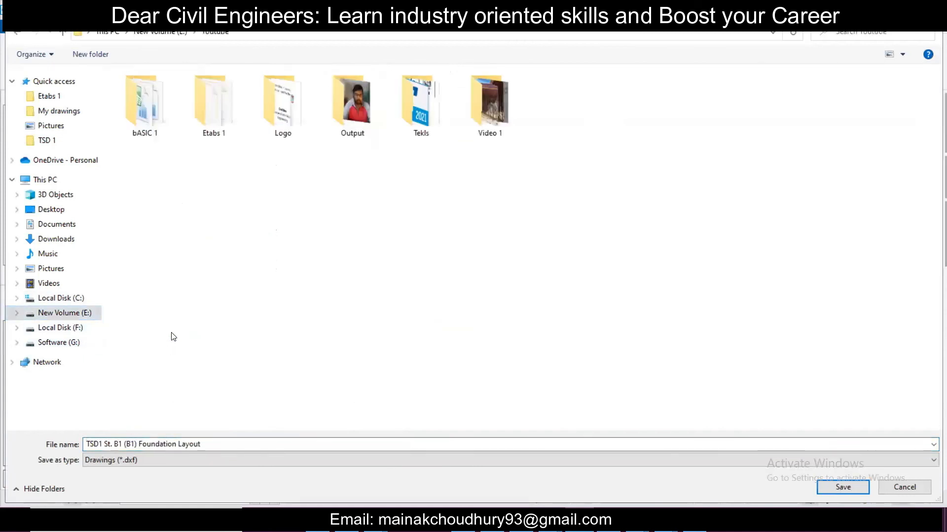
{"action": "double_click", "coordinate": [209, 119]}
{"action": "double_click", "coordinate": [277, 123]}
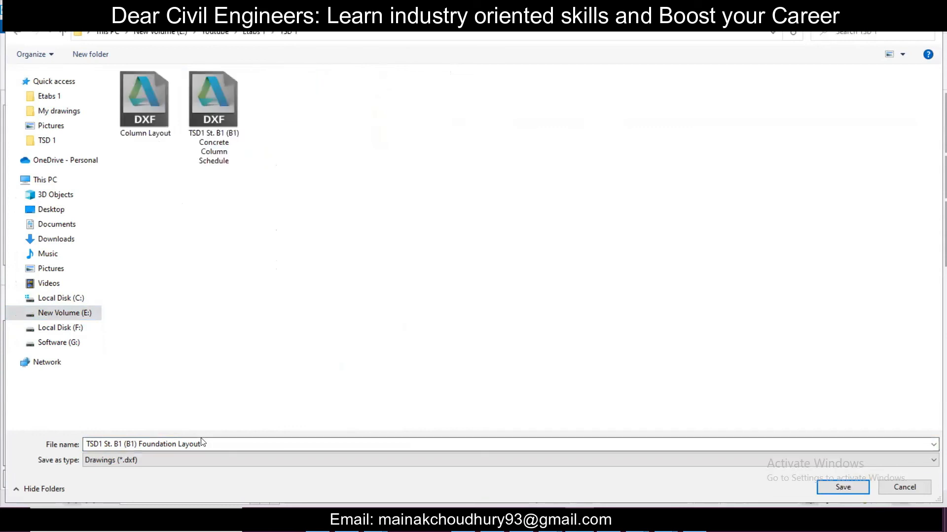
{"action": "left_click", "coordinate": [843, 488]}
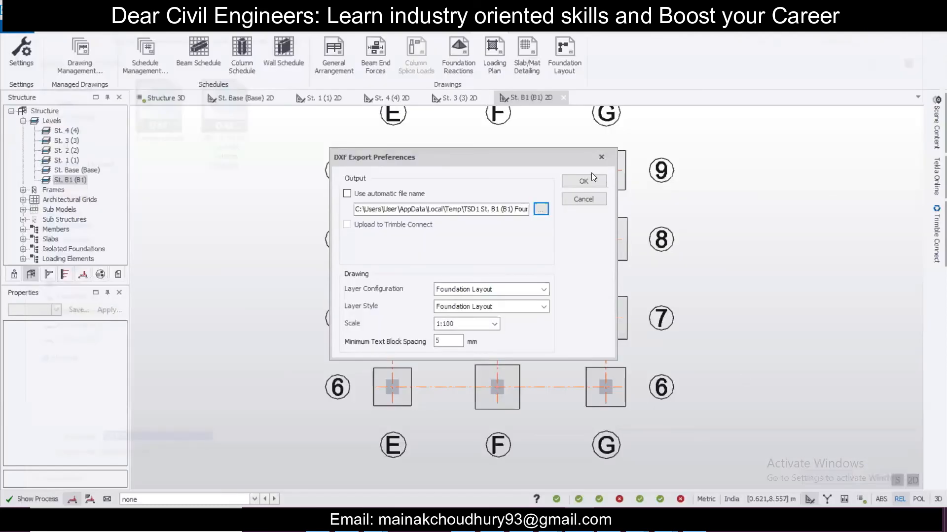
{"action": "left_click", "coordinate": [584, 181]}
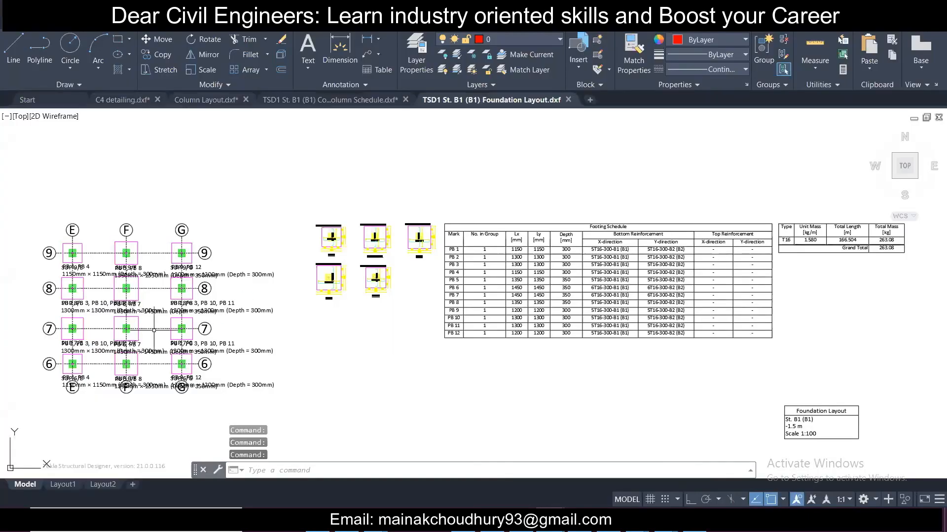
Examine the foundation layout plan in AutoCAD, checking the pad base marks, sizes and depths on the grid.
{"action": "scroll", "coordinate": [155, 277], "scroll_direction": "up", "scroll_amount": 5}
{"action": "scroll", "coordinate": [156, 278], "scroll_direction": "down", "scroll_amount": 3}
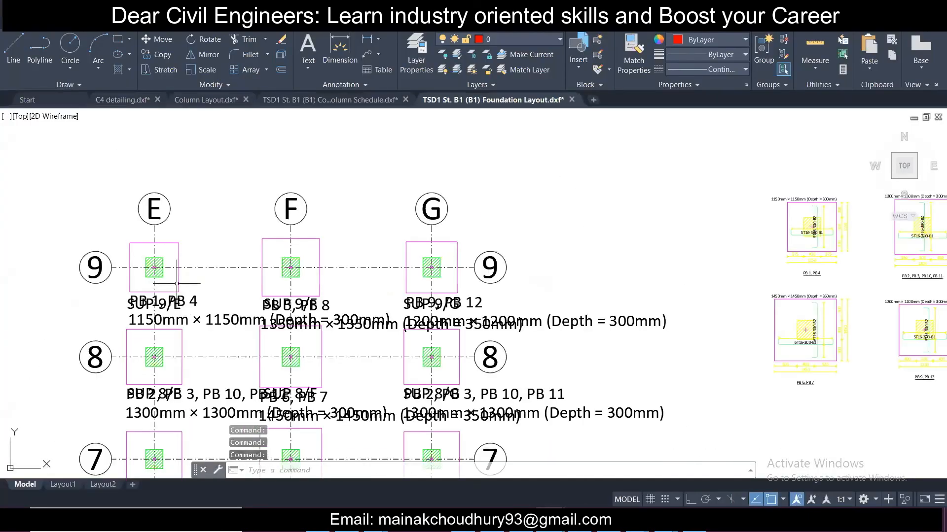
{"action": "middle_click_drag", "start_coordinate": [250, 344], "coordinate": [260, 306]}
{"action": "scroll", "coordinate": [295, 245], "scroll_direction": "down", "scroll_amount": 2}
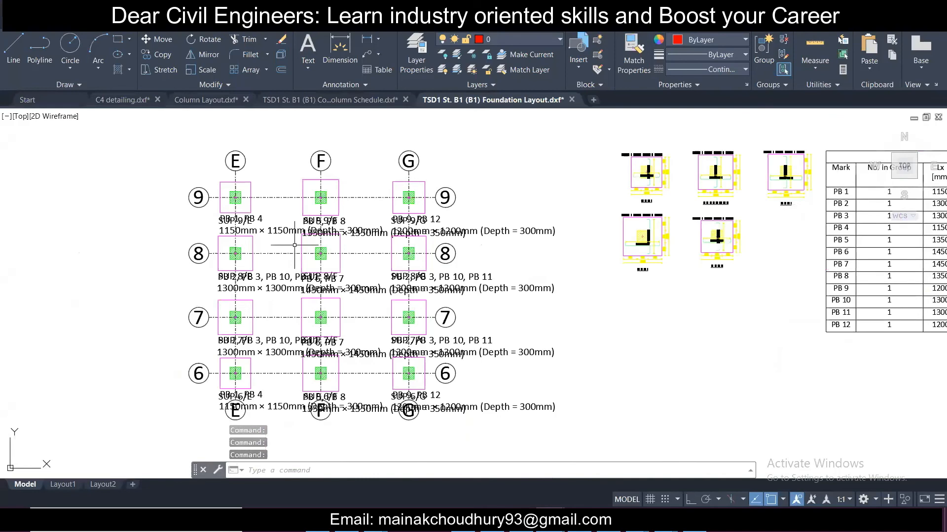
{"action": "scroll", "coordinate": [216, 424], "scroll_direction": "up", "scroll_amount": 4}
{"action": "middle_click_drag", "start_coordinate": [661, 415], "coordinate": [386, 401]}
{"action": "scroll", "coordinate": [402, 401], "scroll_direction": "down", "scroll_amount": 5}
Read the footing schedule table, checking each pad base's dimensions, depth and bottom reinforcement in both directions.
{"action": "scroll", "coordinate": [385, 395], "scroll_direction": "up", "scroll_amount": 7}
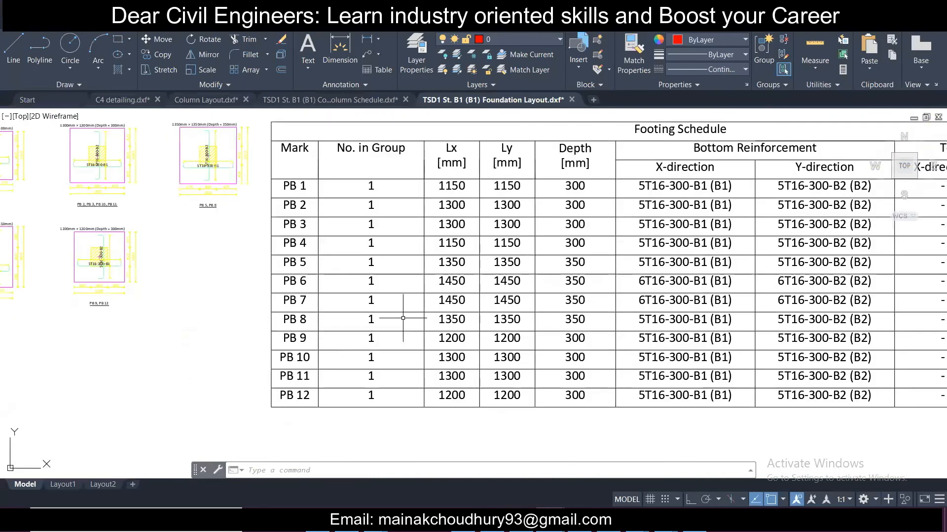
{"action": "scroll", "coordinate": [552, 241], "scroll_direction": "up", "scroll_amount": 3}
{"action": "scroll", "coordinate": [527, 225], "scroll_direction": "down", "scroll_amount": 3}
{"action": "middle_click_drag", "start_coordinate": [527, 224], "coordinate": [166, 241]}
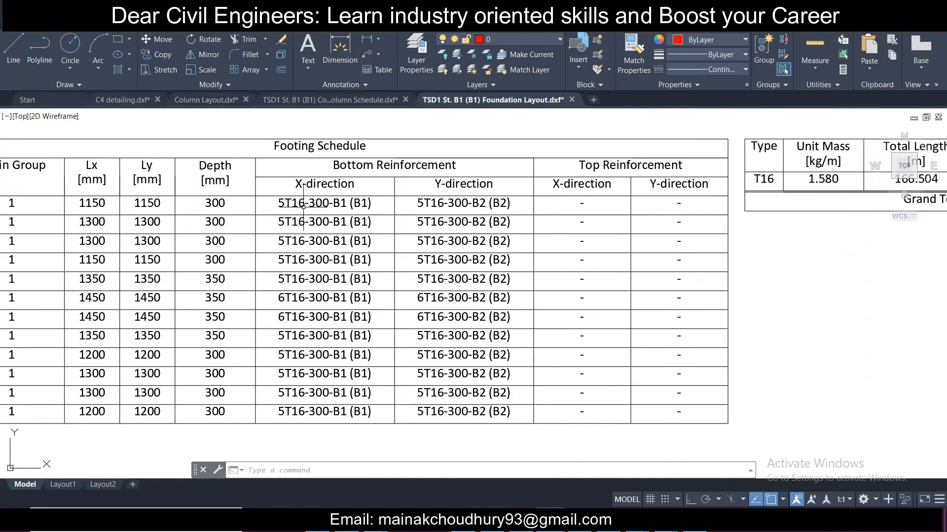
{"action": "scroll", "coordinate": [304, 207], "scroll_direction": "up", "scroll_amount": 2}
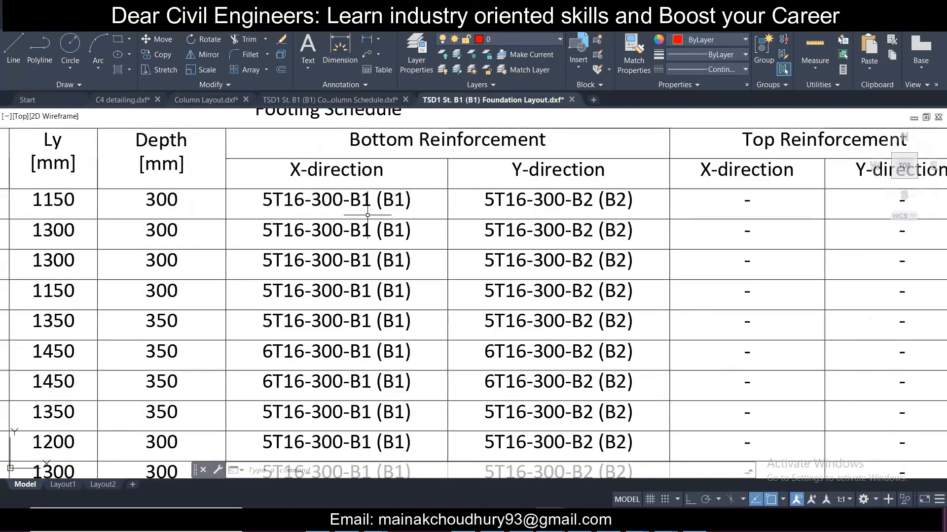
{"action": "scroll", "coordinate": [406, 253], "scroll_direction": "down", "scroll_amount": 3}
{"action": "middle_click_drag", "start_coordinate": [50, 218], "coordinate": [740, 203]}
{"action": "middle_click_drag", "start_coordinate": [312, 196], "coordinate": [348, 200]}
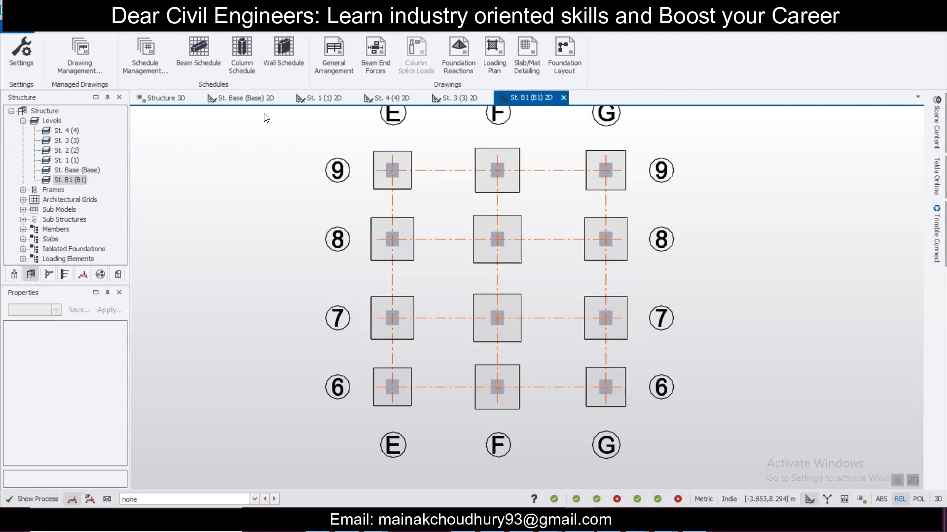
In Tekla Structural Designer, export the St. Base general arrangement at 1:100 as plinth beam column plan in E:\Youtube\Etabs 1\TSD 1.
{"action": "left_click", "coordinate": [253, 101]}
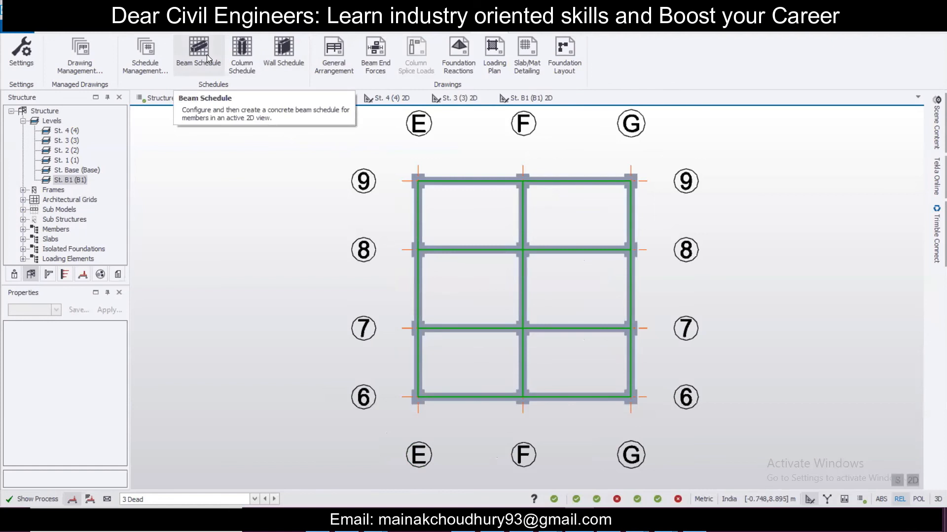
{"action": "left_click", "coordinate": [342, 67]}
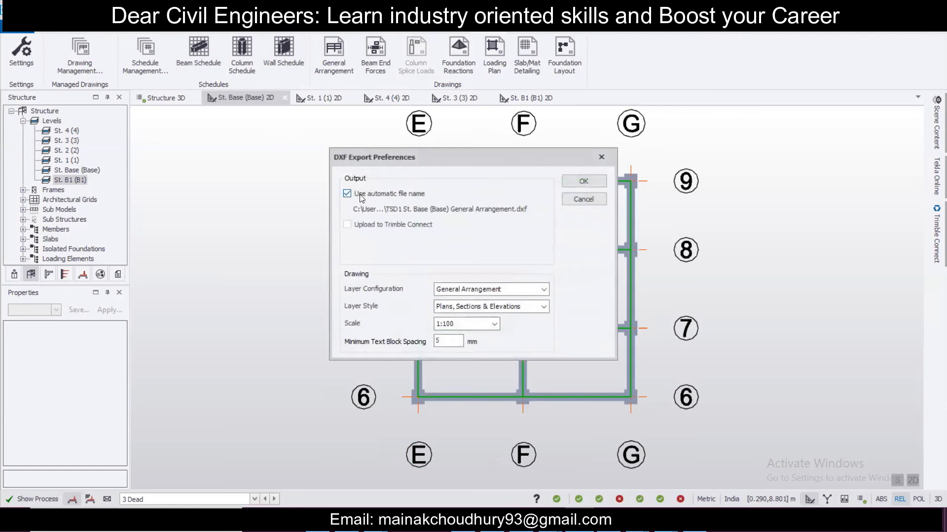
{"action": "left_click", "coordinate": [353, 196]}
{"action": "left_click", "coordinate": [541, 209]}
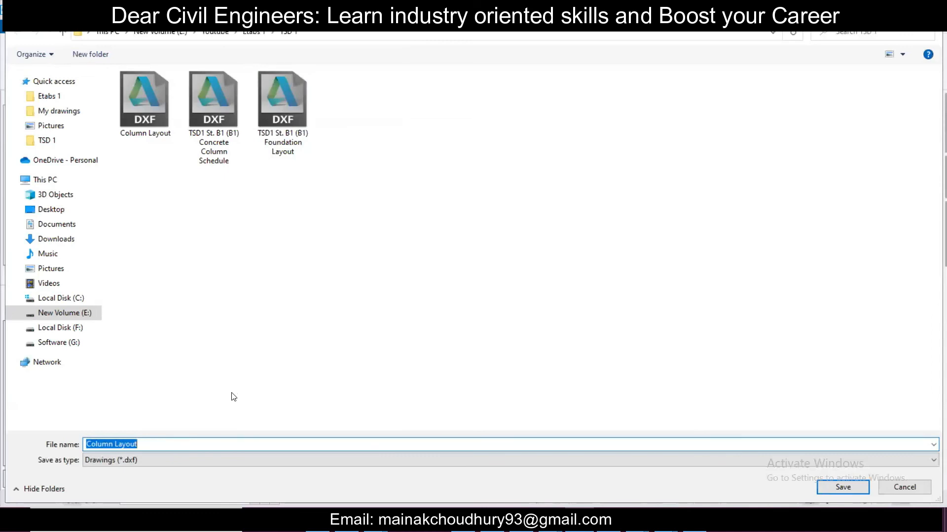
{"action": "type", "text": "linth"}
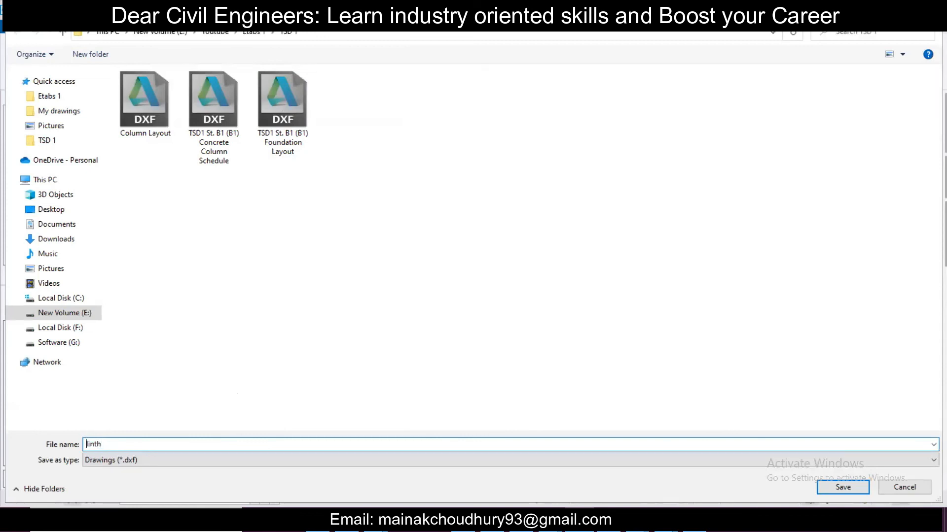
{"action": "type", "text": "p"}
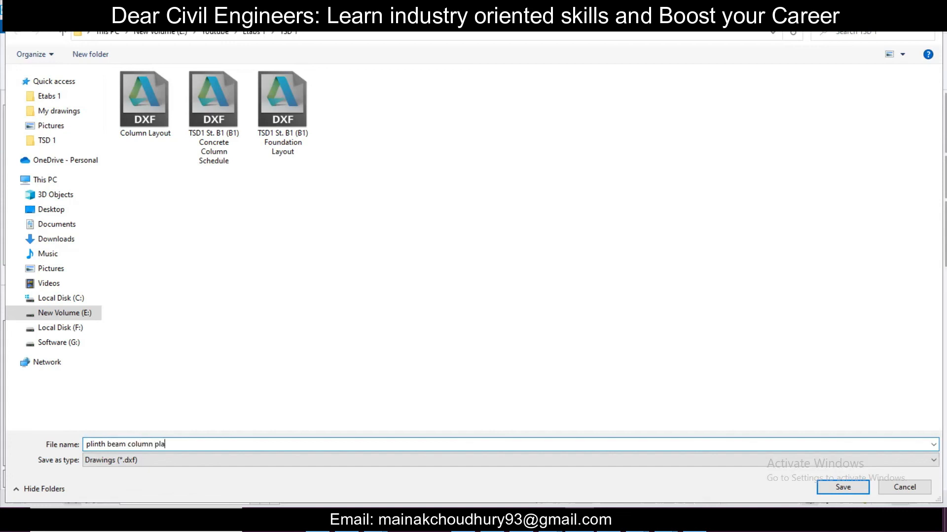
{"action": "left_click", "coordinate": [838, 490]}
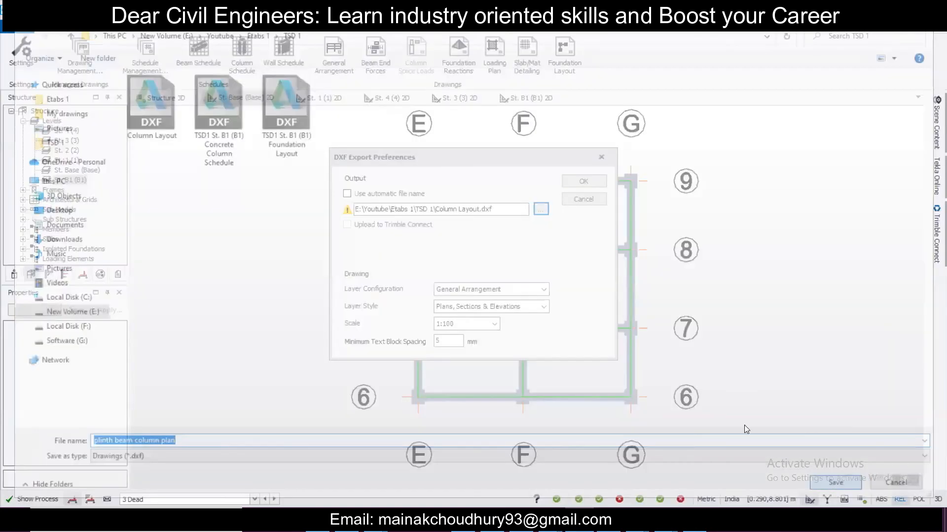
{"action": "left_click", "coordinate": [578, 178]}
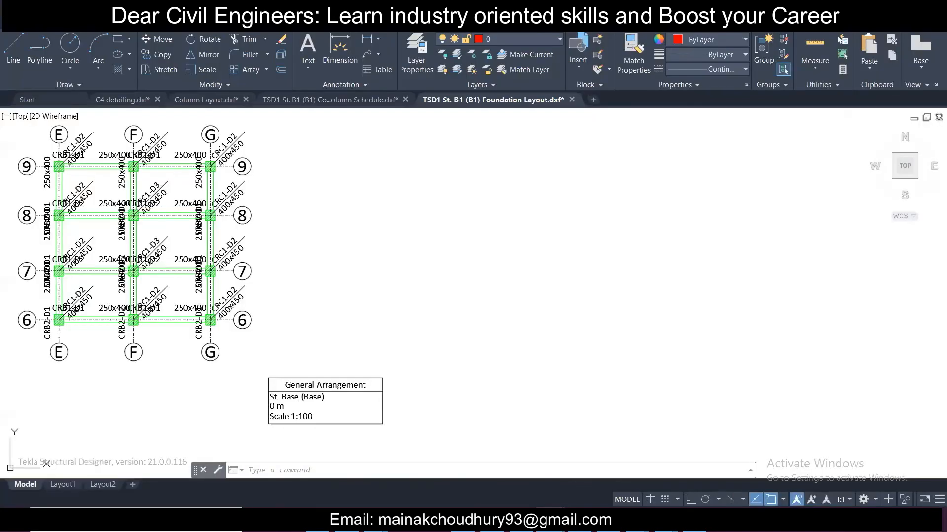
Examine the plinth beam column plan in AutoCAD, checking the beam and column marks and sizes along the grid lines.
{"action": "scroll", "coordinate": [63, 175], "scroll_direction": "up", "scroll_amount": 2}
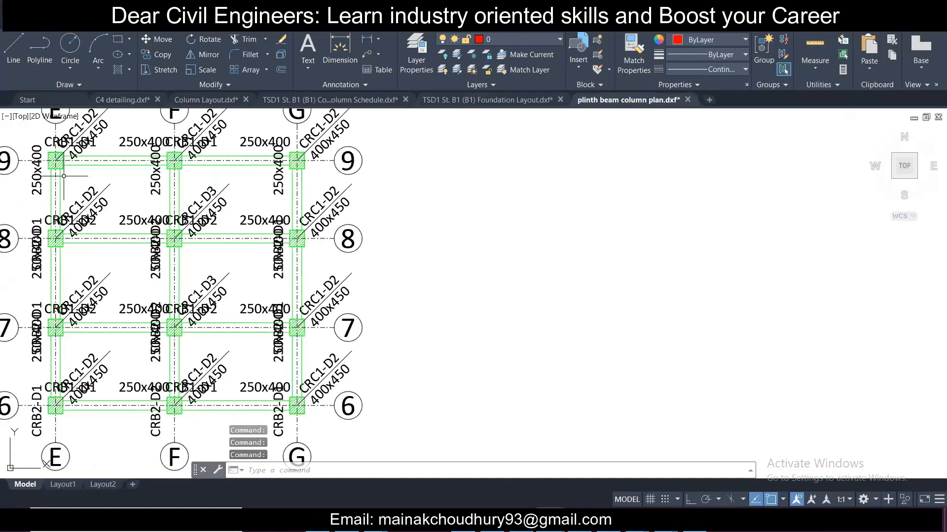
{"action": "scroll", "coordinate": [63, 176], "scroll_direction": "up", "scroll_amount": 2}
{"action": "scroll", "coordinate": [242, 230], "scroll_direction": "up", "scroll_amount": 2}
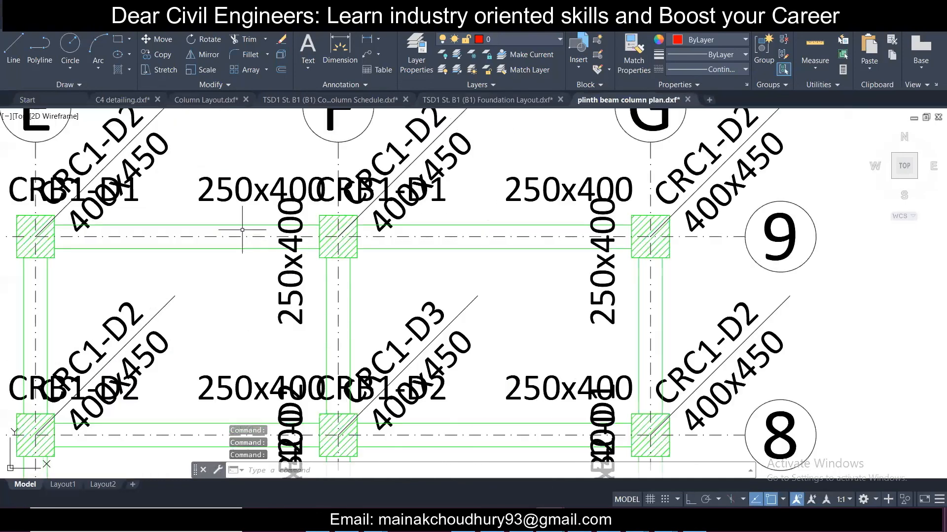
{"action": "scroll", "coordinate": [242, 230], "scroll_direction": "down", "scroll_amount": 2}
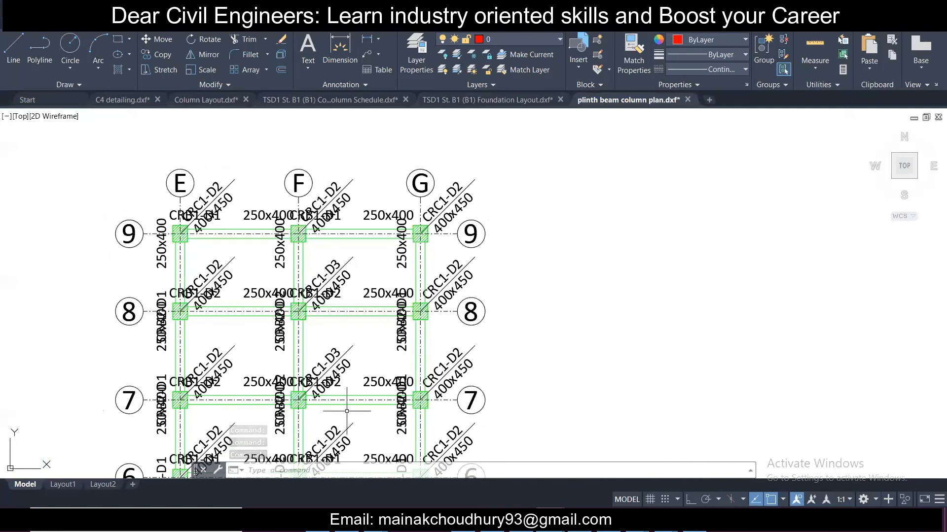
{"action": "scroll", "coordinate": [352, 448], "scroll_direction": "down", "scroll_amount": 1}
{"action": "scroll", "coordinate": [328, 423], "scroll_direction": "up", "scroll_amount": 4}
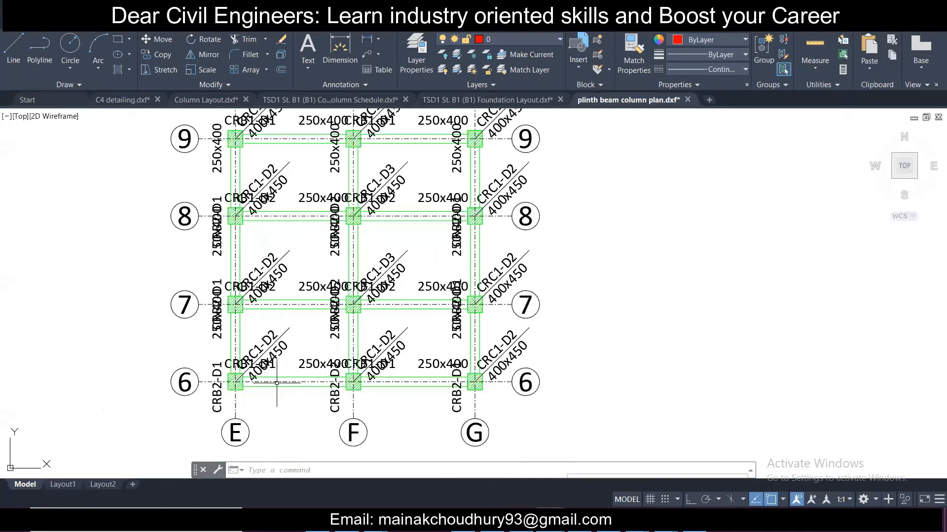
{"action": "scroll", "coordinate": [342, 413], "scroll_direction": "up", "scroll_amount": 2}
{"action": "left_click", "coordinate": [323, 377]}
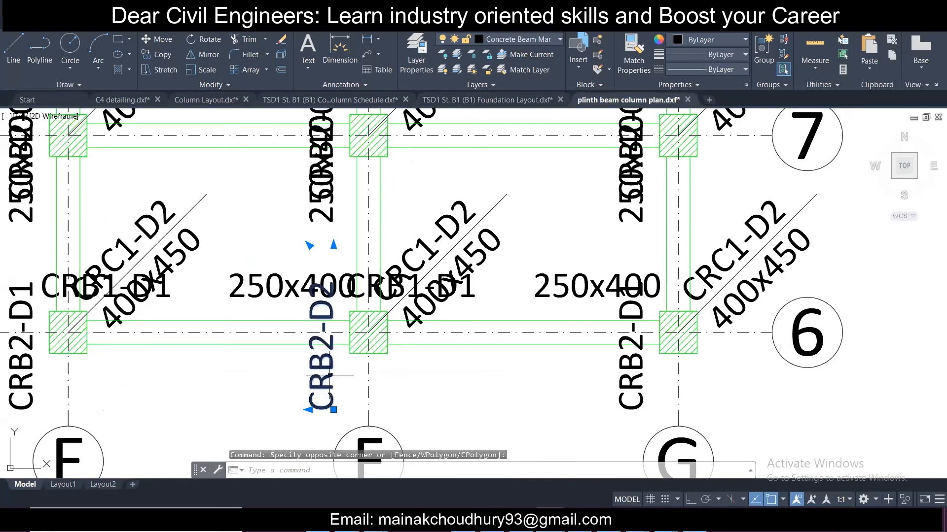
{"action": "scroll", "coordinate": [328, 354], "scroll_direction": "down", "scroll_amount": 2}
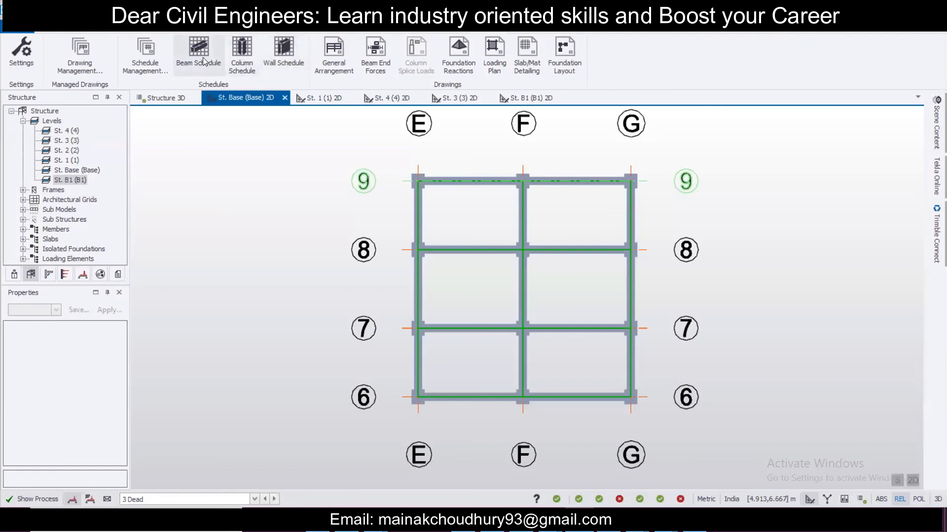
In Tekla Structural Designer, export the St. Base 1:25 beam schedule DXF to E:\Youtube\Etabs 1\TSD 1, keeping the suggested file name.
{"action": "left_click", "coordinate": [202, 54]}
{"action": "left_click", "coordinate": [348, 194]}
{"action": "left_click", "coordinate": [540, 209]}
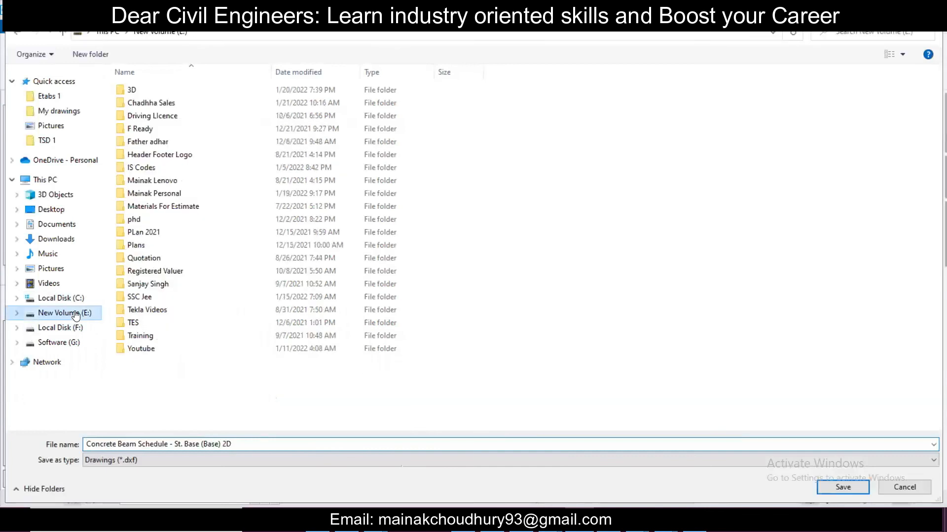
{"action": "double_click", "coordinate": [175, 350]}
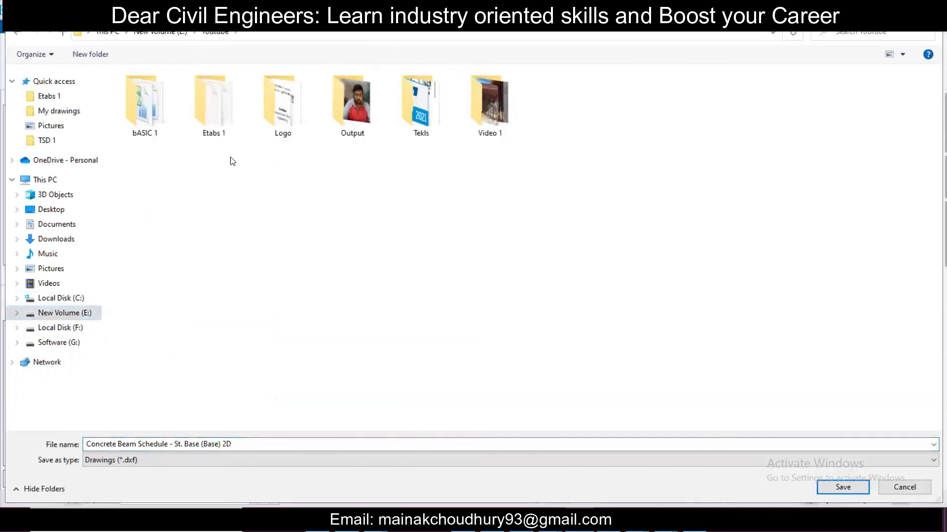
{"action": "left_click", "coordinate": [228, 118]}
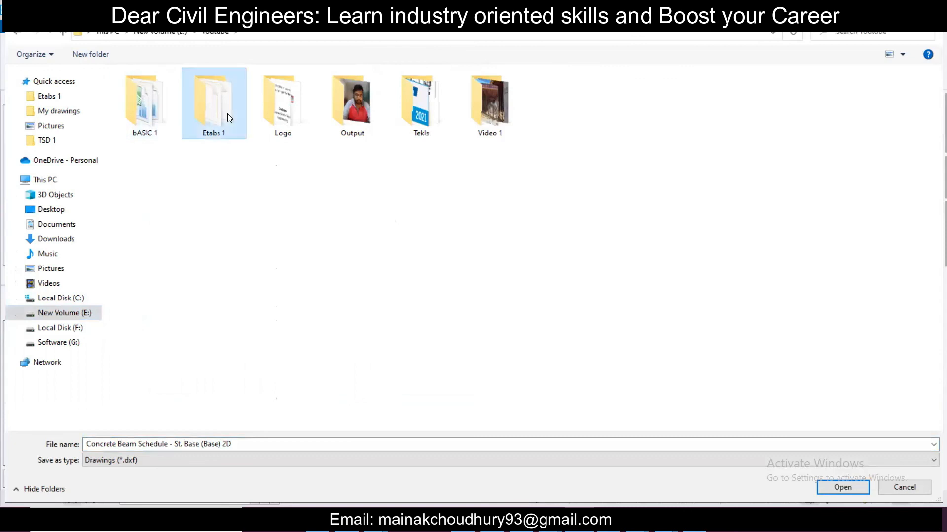
{"action": "double_click", "coordinate": [227, 117]}
{"action": "double_click", "coordinate": [282, 106]}
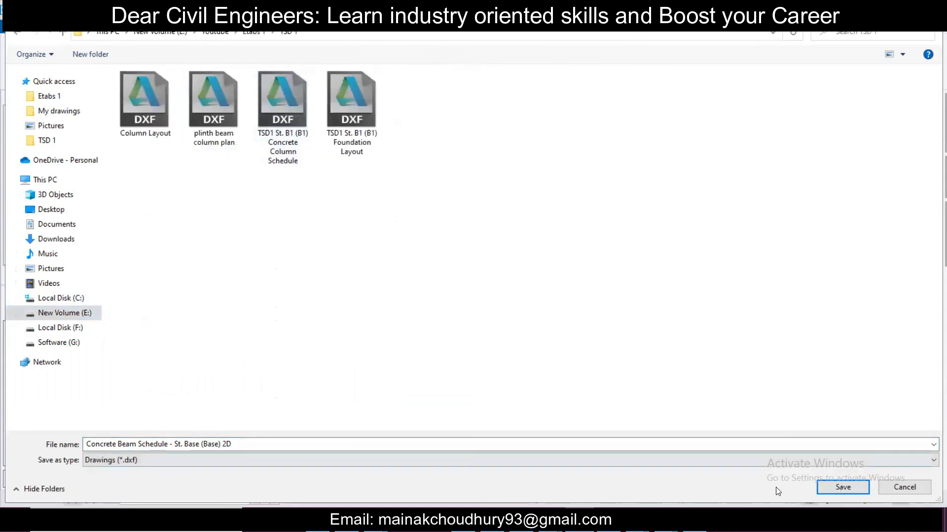
{"action": "left_click", "coordinate": [843, 487]}
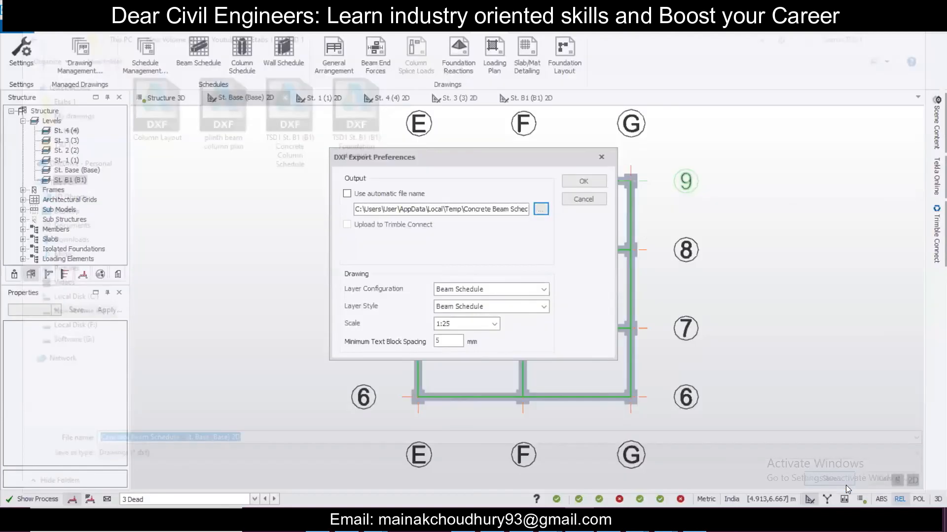
{"action": "left_click", "coordinate": [582, 185]}
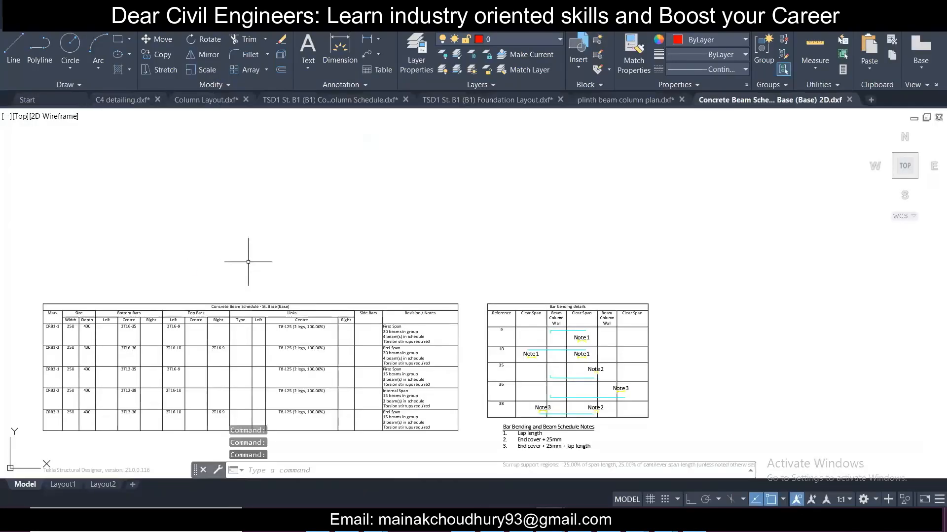
Examine the St. Base concrete beam schedule in AutoCAD, checking each beam mark's size, bottom and top bars, links, notes and bar bending details.
{"action": "scroll", "coordinate": [84, 325], "scroll_direction": "up", "scroll_amount": 5}
{"action": "mouse_move", "coordinate": [74, 326]}
{"action": "middle_mouse_down"}
{"action": "mouse_move", "coordinate": [78, 308]}
{"action": "mouse_move", "coordinate": [150, 269]}
{"action": "middle_mouse_up"}
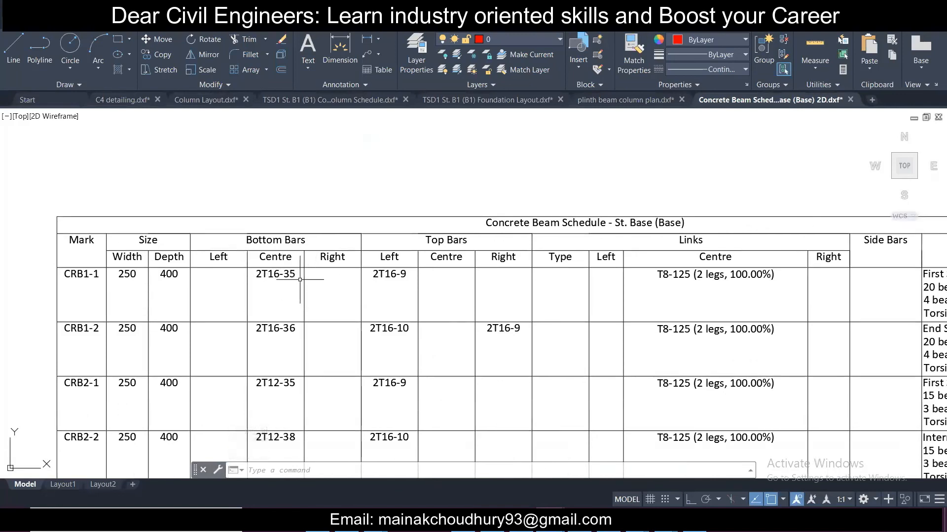
{"action": "scroll", "coordinate": [362, 258], "scroll_direction": "down", "scroll_amount": 2}
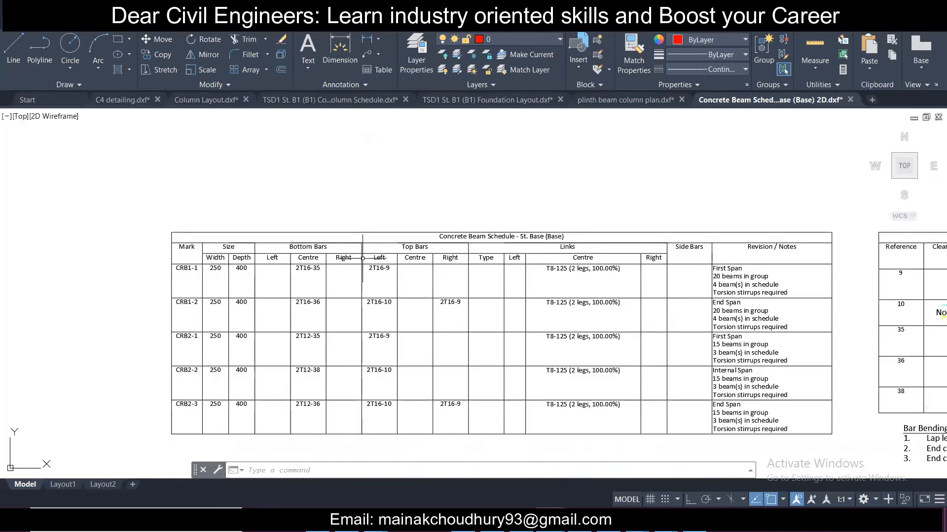
{"action": "scroll", "coordinate": [591, 276], "scroll_direction": "up", "scroll_amount": 1}
{"action": "scroll", "coordinate": [611, 274], "scroll_direction": "up", "scroll_amount": 2}
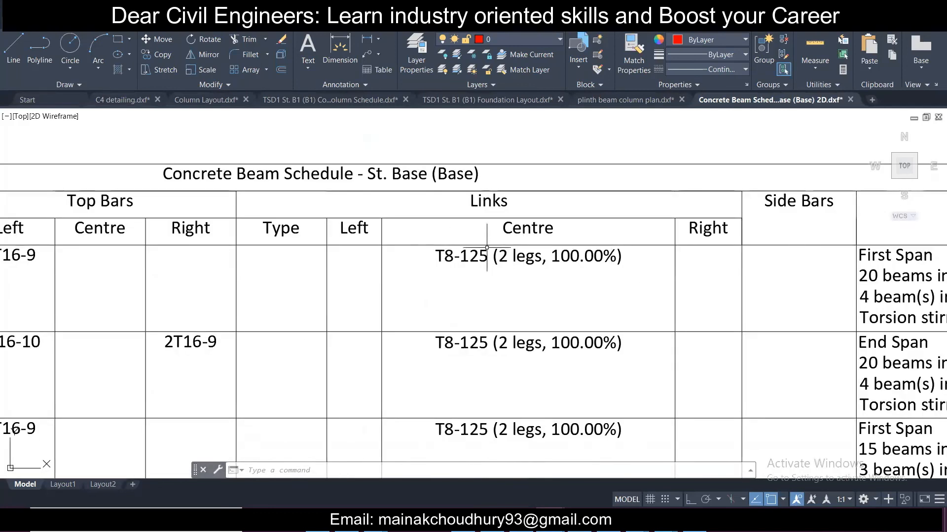
{"action": "scroll", "coordinate": [476, 264], "scroll_direction": "down", "scroll_amount": 2}
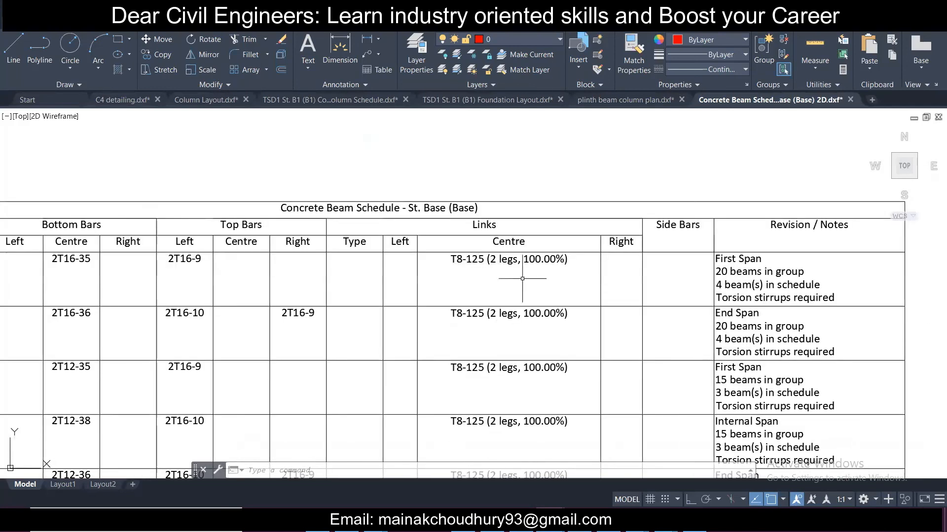
{"action": "middle_click_drag", "start_coordinate": [313, 347], "coordinate": [482, 257]}
{"action": "middle_click_drag", "start_coordinate": [65, 265], "coordinate": [219, 297]}
{"action": "middle_click_drag", "start_coordinate": [446, 403], "coordinate": [370, 329]}
{"action": "middle_click_drag", "start_coordinate": [596, 305], "coordinate": [577, 312]}
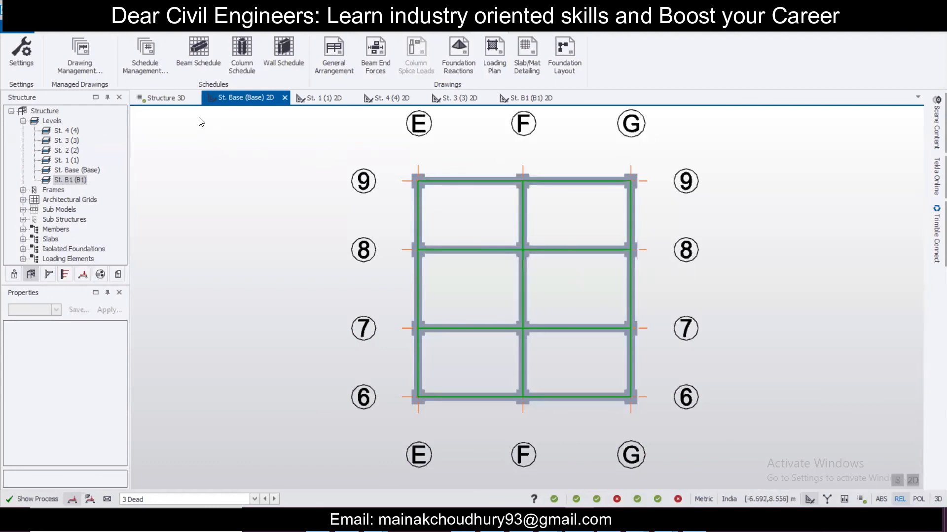
In Tekla Structural Designer, generate the Material Listing report for the structure.
{"action": "left_click", "coordinate": [441, 31]}
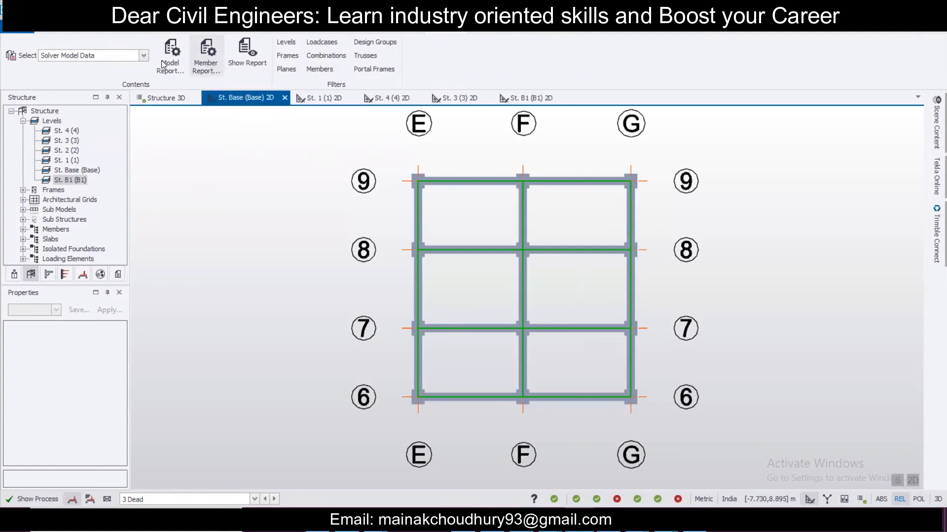
{"action": "left_click", "coordinate": [144, 55]}
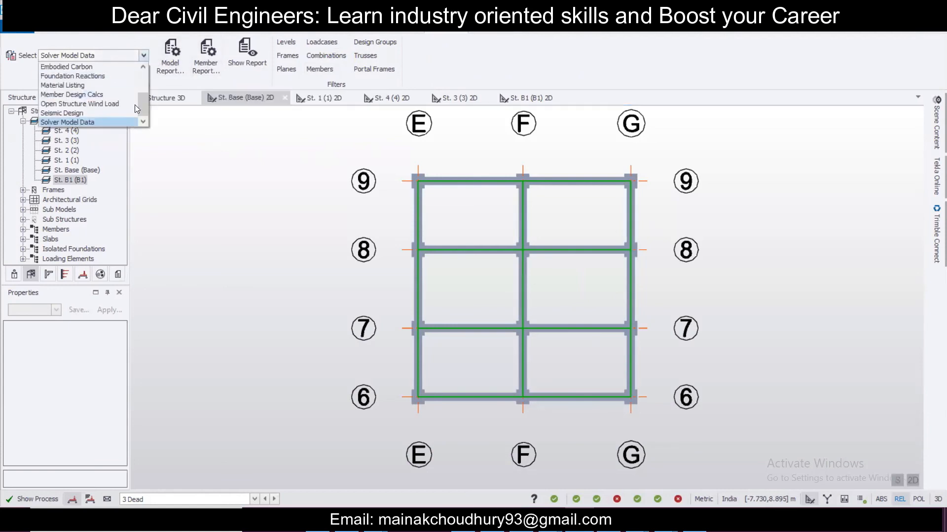
{"action": "left_click", "coordinate": [116, 85]}
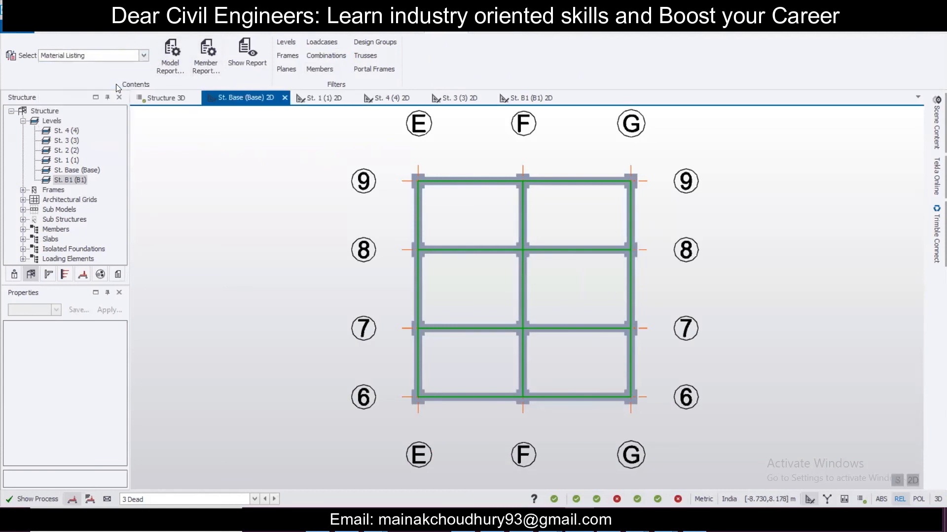
{"action": "left_click", "coordinate": [244, 55]}
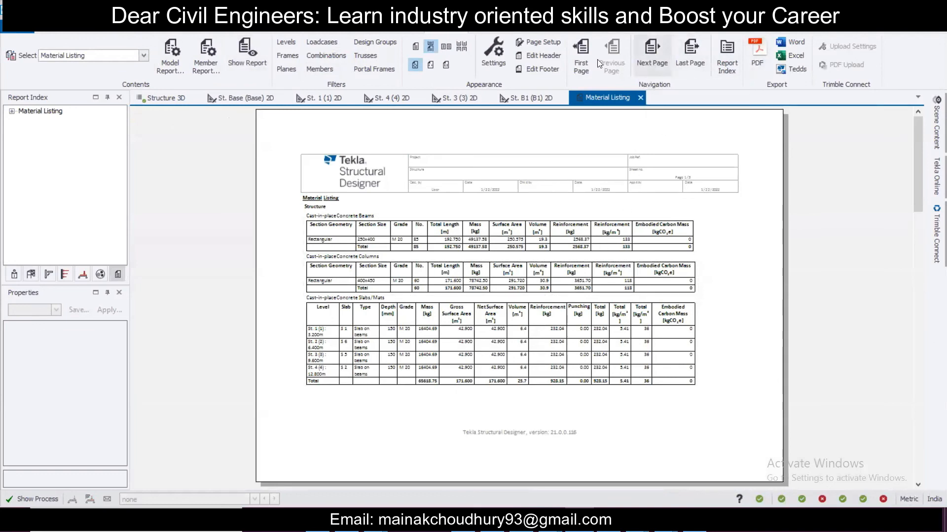
Read the summary tables at the end of the material listing, checking the concrete quantities and the reinforcement mass by member type.
{"action": "left_click", "coordinate": [690, 56]}
{"action": "scroll", "coordinate": [485, 277], "scroll_direction": "up", "scroll_amount": 3, "text": "ctrl"}
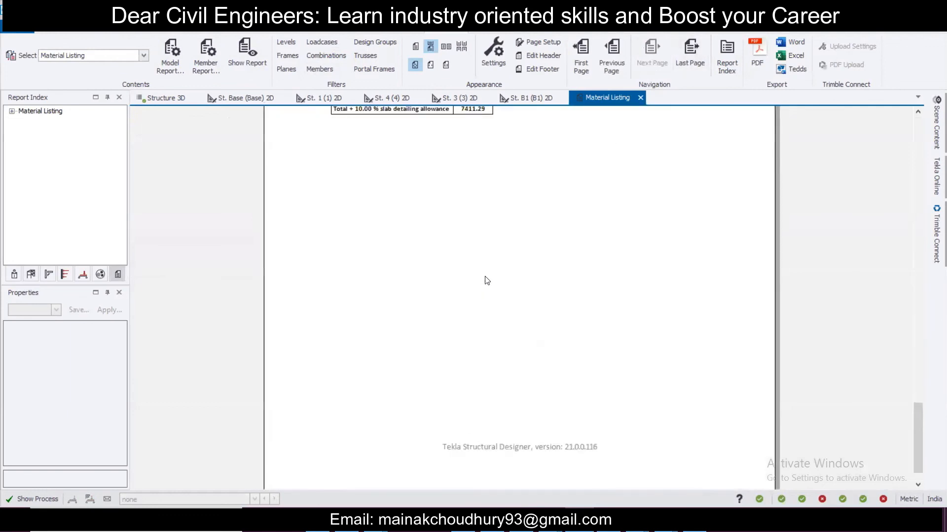
{"action": "scroll", "coordinate": [487, 280], "scroll_direction": "up", "scroll_amount": 5}
{"action": "scroll", "coordinate": [495, 281], "scroll_direction": "up", "scroll_amount": 3, "text": "ctrl"}
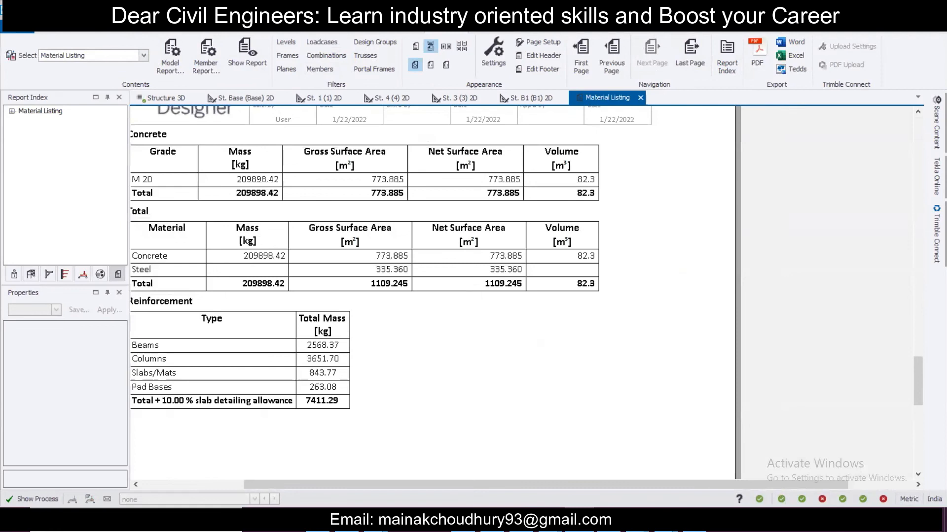
{"action": "left_click_drag", "start_coordinate": [673, 485], "coordinate": [611, 485]}
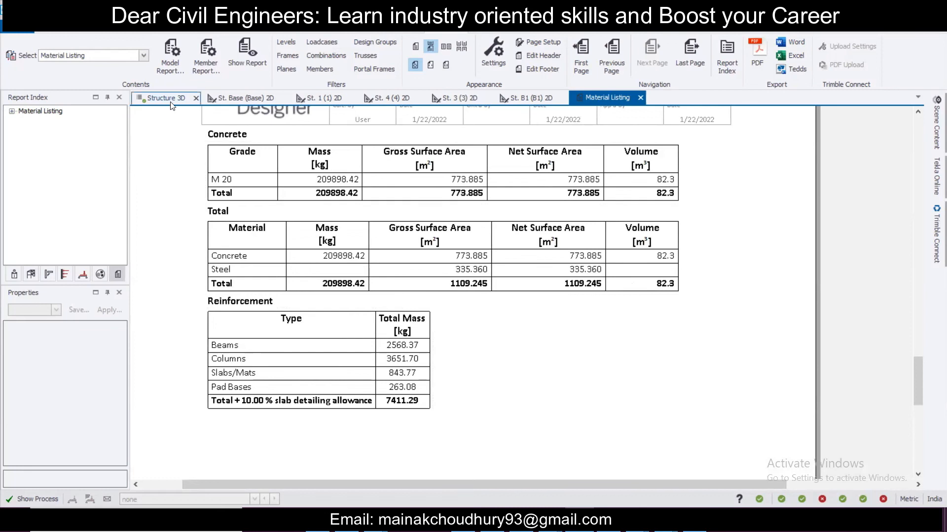
{"action": "left_click", "coordinate": [142, 56]}
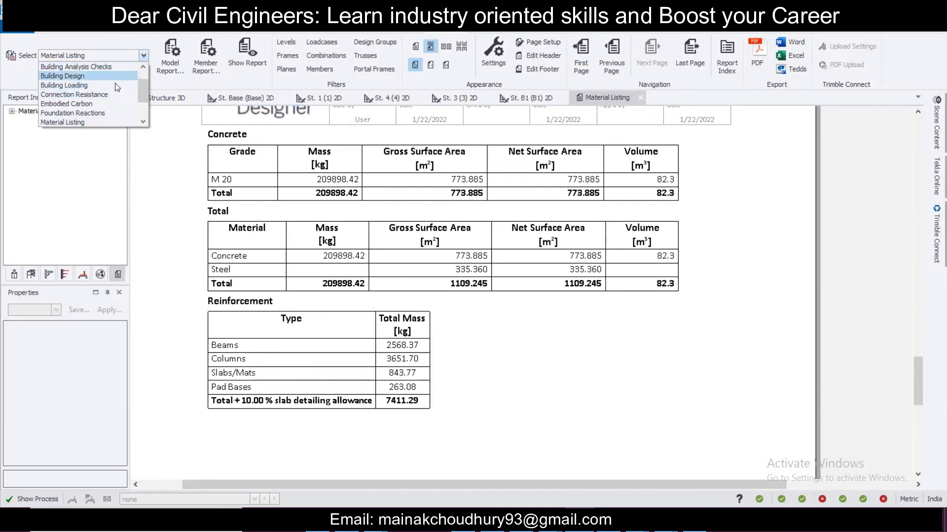
{"action": "left_click", "coordinate": [718, 213]}
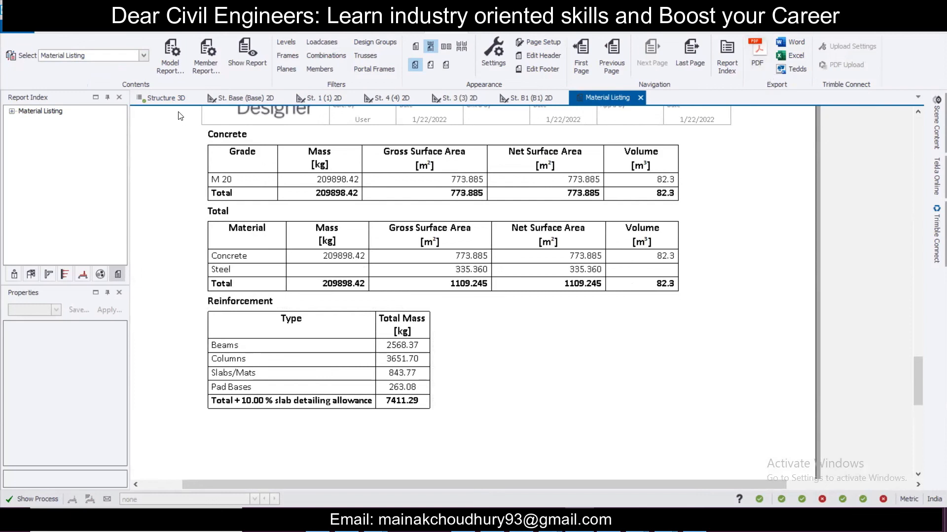
Open the load analysis view of beam 1B1 on level St. 1 from the 3D structure to review its shear, moment and deflection diagrams.
{"action": "left_click", "coordinate": [166, 98]}
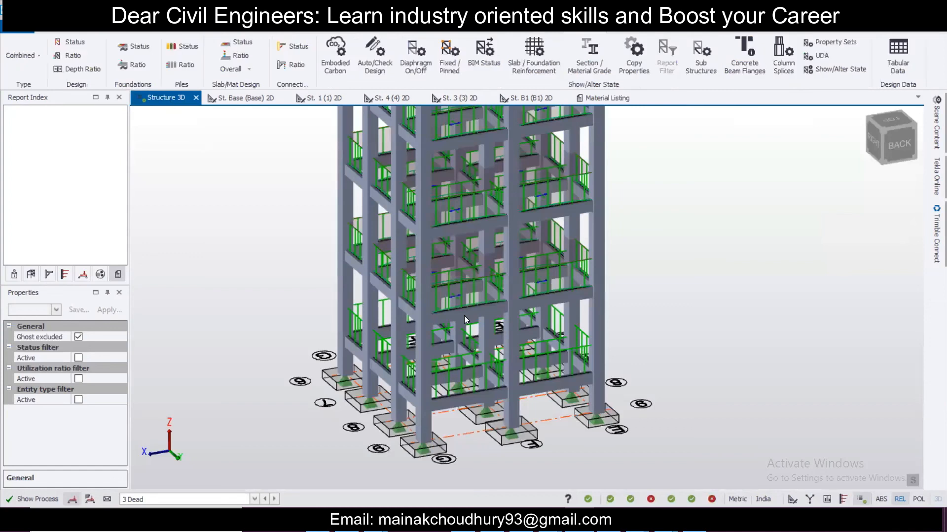
{"action": "right_click_drag", "start_coordinate": [777, 365], "coordinate": [572, 382]}
{"action": "right_click_drag", "start_coordinate": [778, 383], "coordinate": [711, 376]}
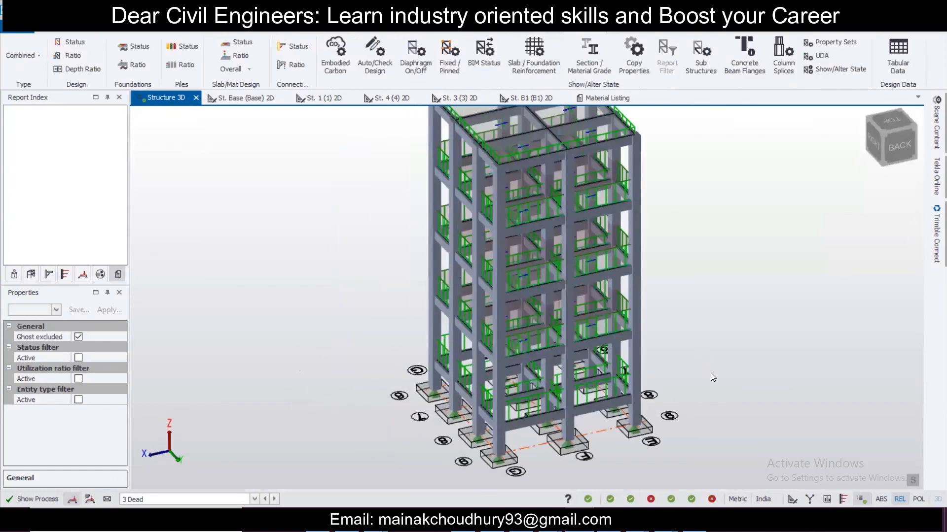
{"action": "scroll", "coordinate": [711, 373], "scroll_direction": "up", "scroll_amount": 2}
{"action": "left_click", "coordinate": [614, 335]}
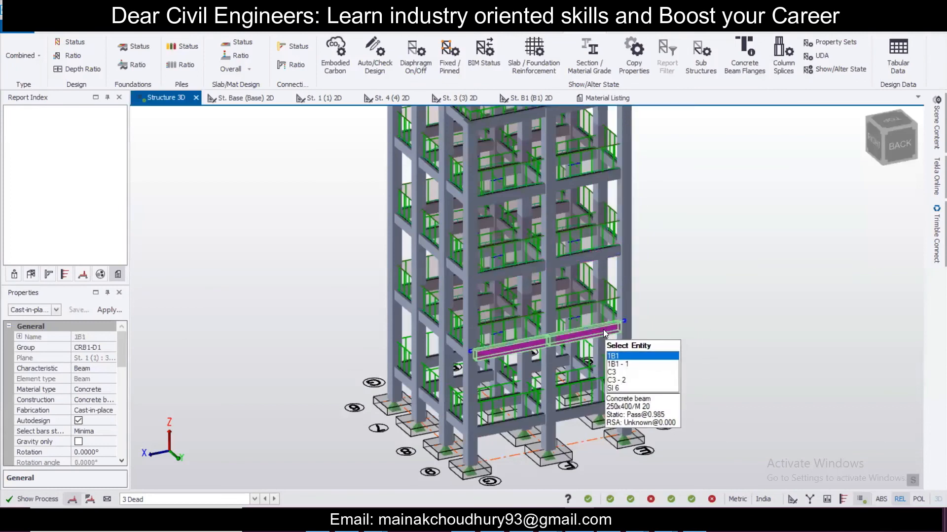
{"action": "right_click", "coordinate": [604, 332]}
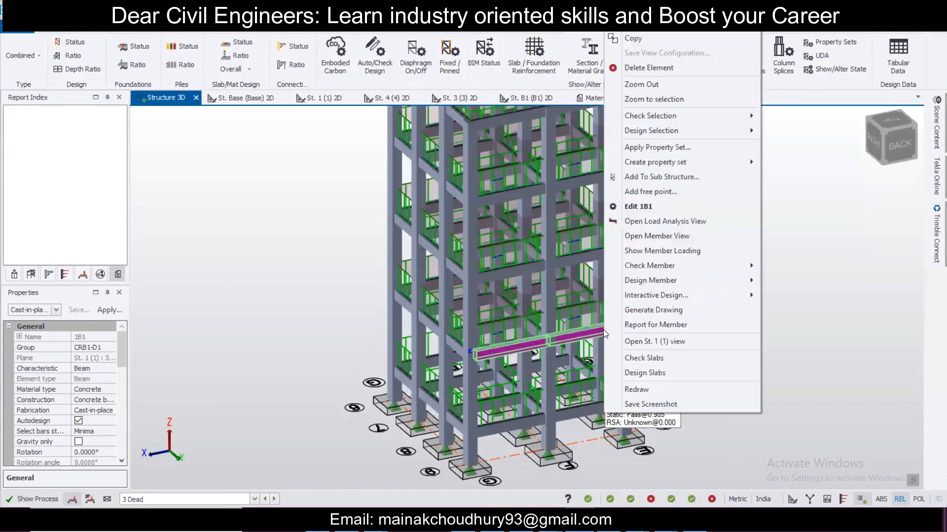
{"action": "left_click", "coordinate": [661, 223]}
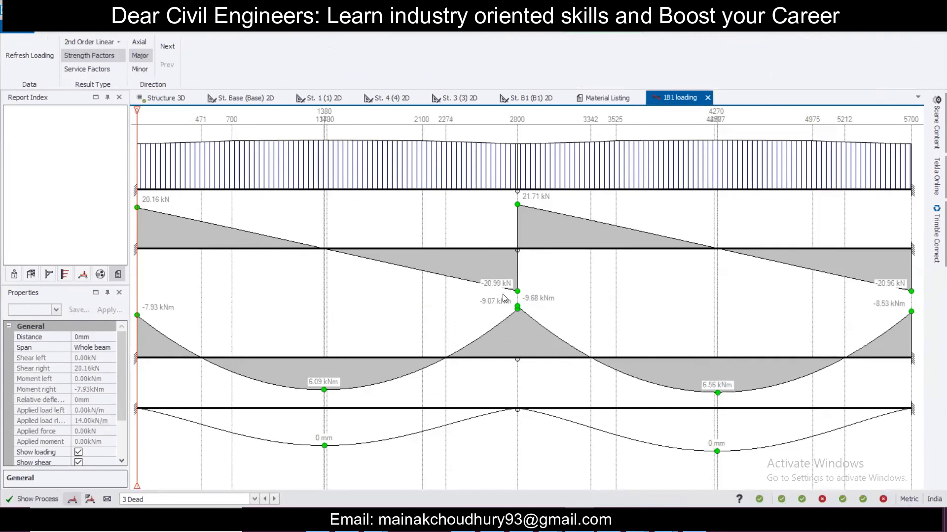
Return to the 3D structure view and inspect the whole building frame and its pad bases from different sides.
{"action": "left_click", "coordinate": [606, 101]}
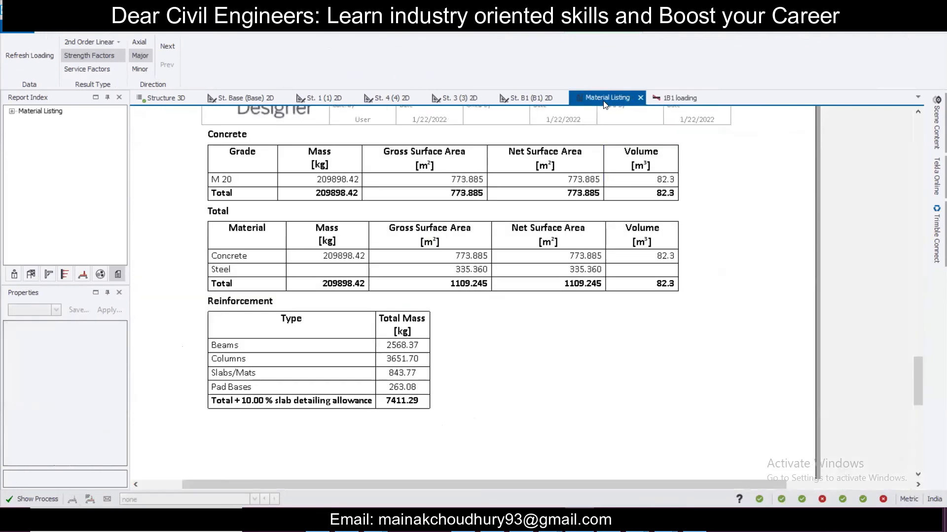
{"action": "left_click", "coordinate": [166, 103]}
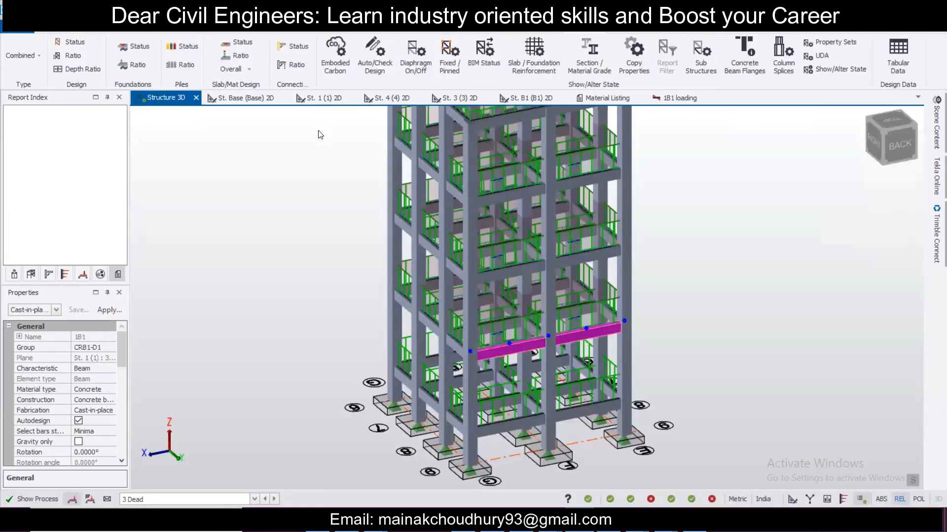
{"action": "right_click_drag", "start_coordinate": [338, 224], "coordinate": [384, 216]}
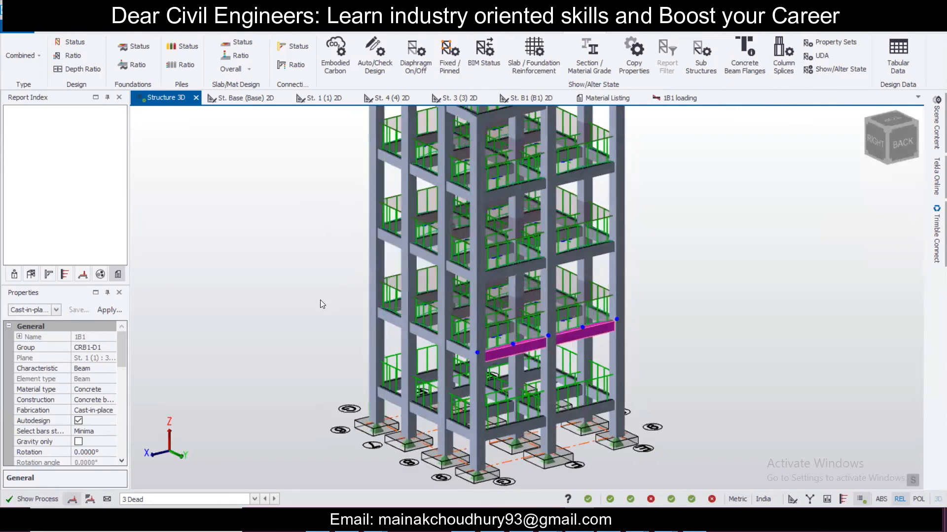
{"action": "right_click_drag", "start_coordinate": [320, 301], "coordinate": [441, 326]}
{"action": "right_click_drag", "start_coordinate": [644, 294], "coordinate": [386, 315]}
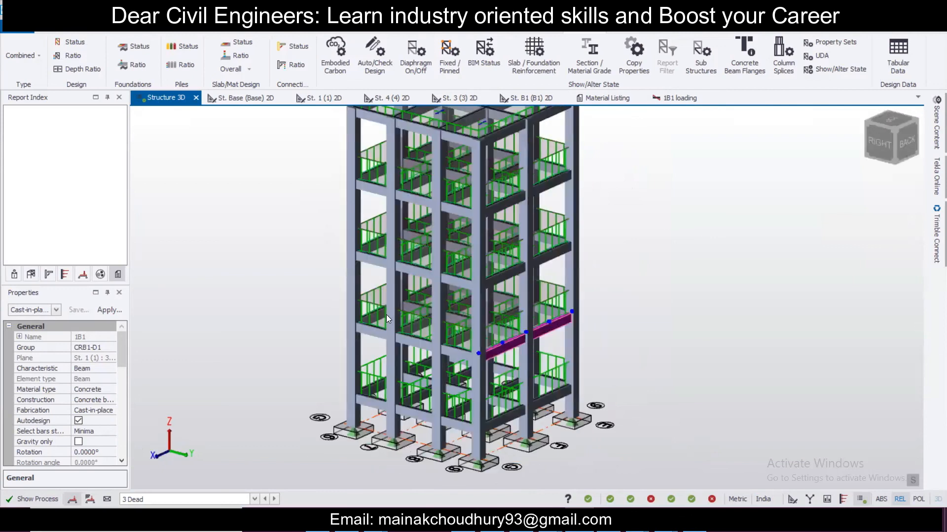
{"action": "scroll", "coordinate": [282, 290], "scroll_direction": "down", "scroll_amount": 1}
{"action": "middle_click_drag", "start_coordinate": [282, 290], "coordinate": [326, 309]}
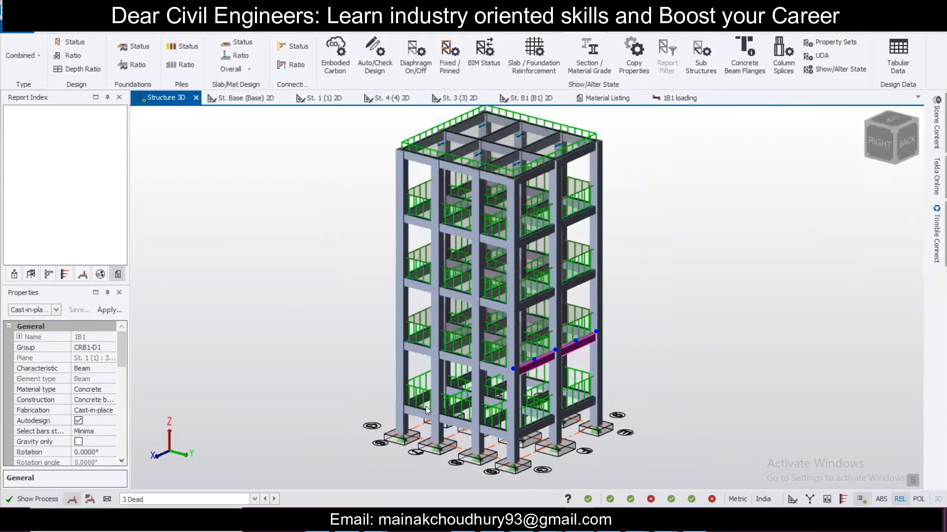
{"action": "left_click", "coordinate": [677, 499]}
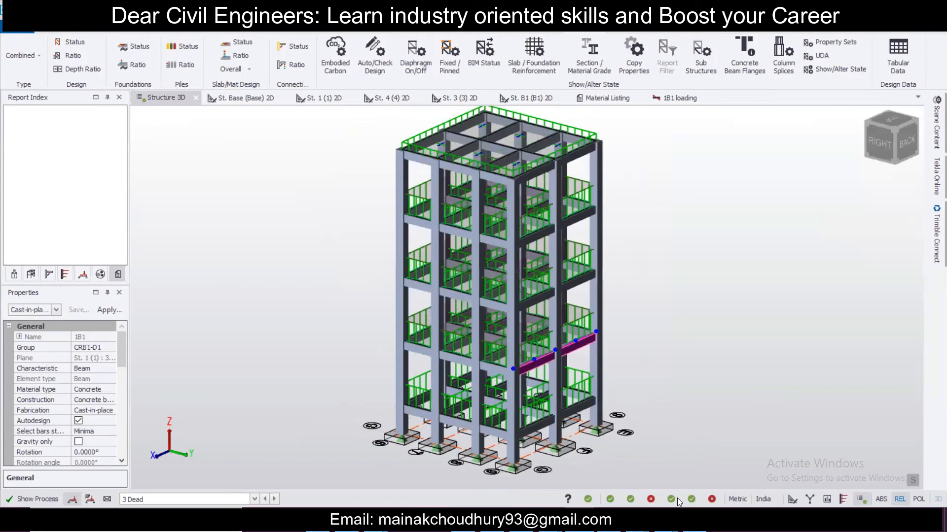